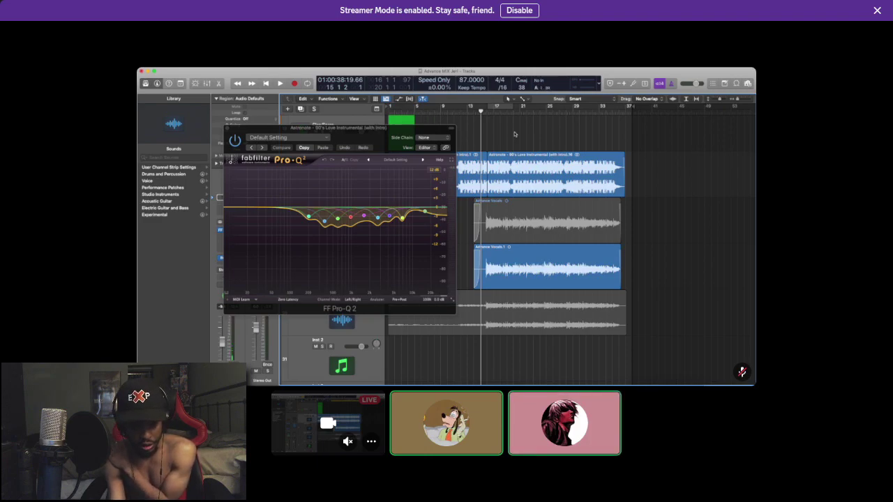
scroll(514, 133, "up", 4)
scroll(514, 133, "left", 2)
scroll(515, 133, "right", 1)
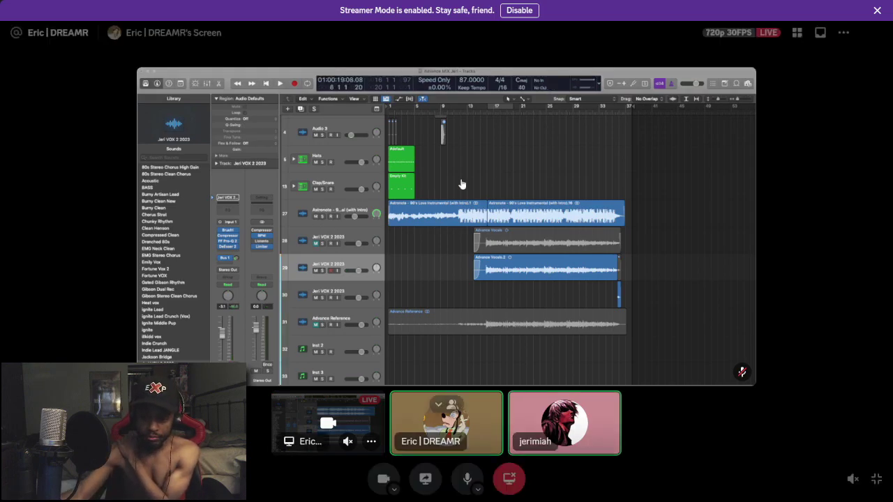
Check the three-member group chat in Discord and return to the friend's shared screen in full-screen view.
left_click(877, 476)
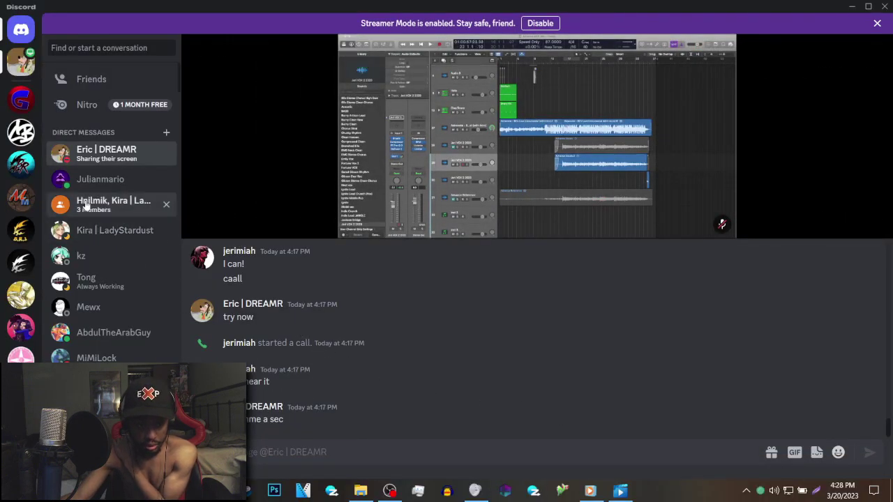
left_click(111, 204)
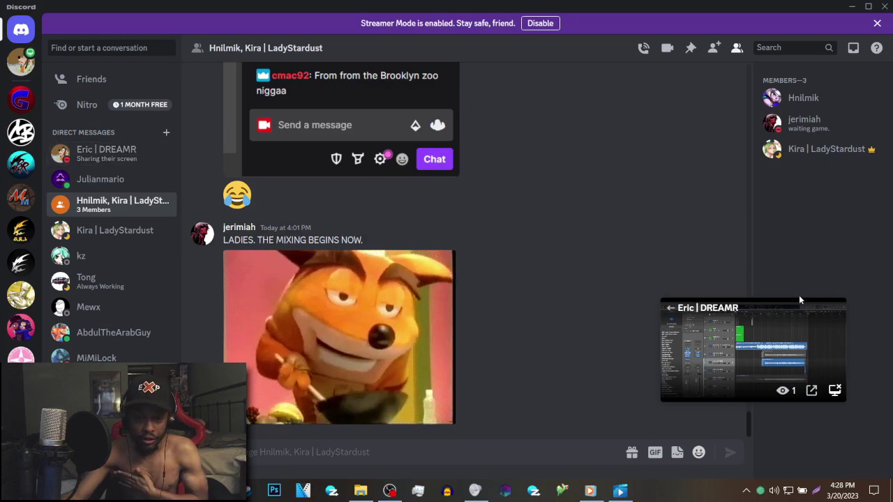
left_click(753, 342)
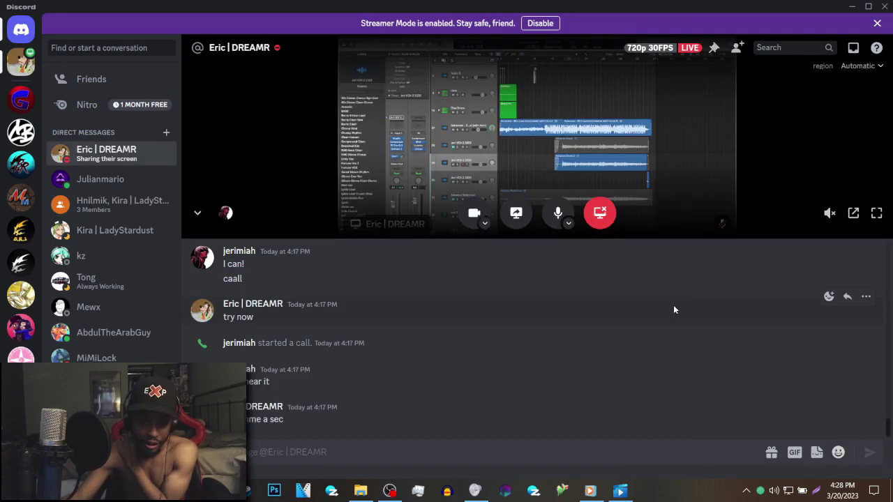
left_click(876, 213)
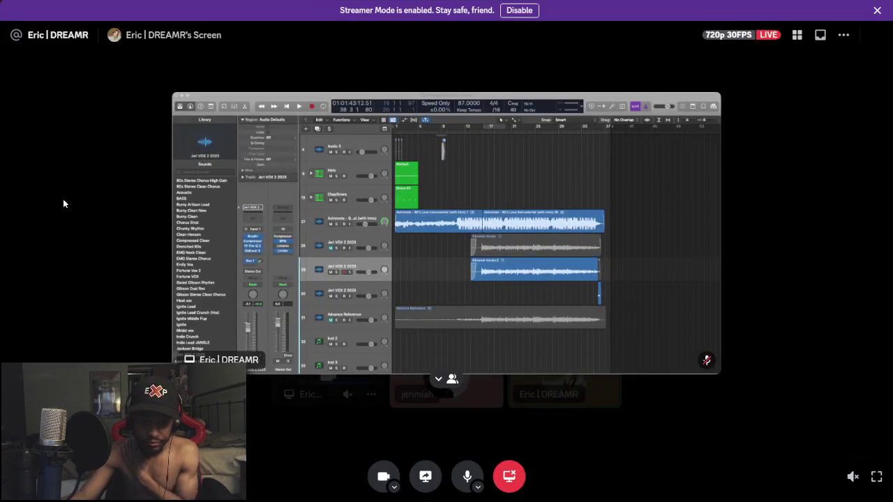
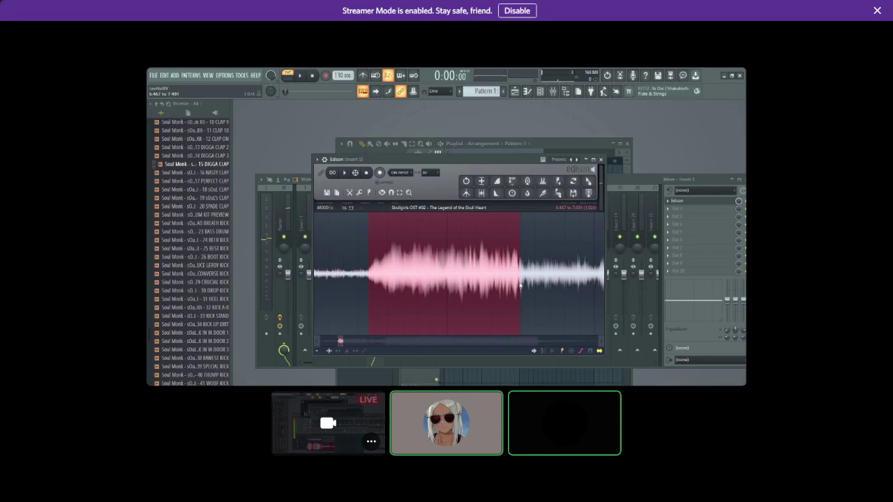
Enable looped playback in Edison and adjust the end of the selection over the Skullgirls sample's swelling section while it plays.
left_click(344, 173)
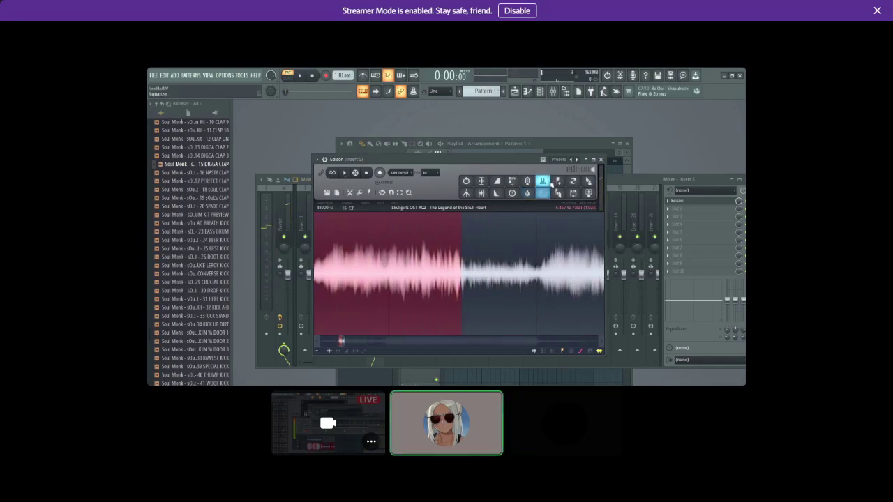
left_click(332, 174)
left_click_drag(499, 265, 471, 264)
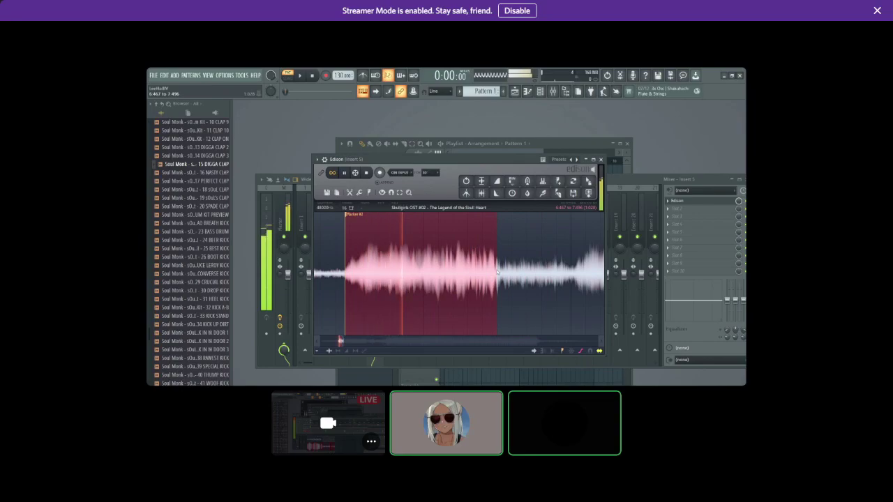
left_click_drag(360, 258, 258, 260)
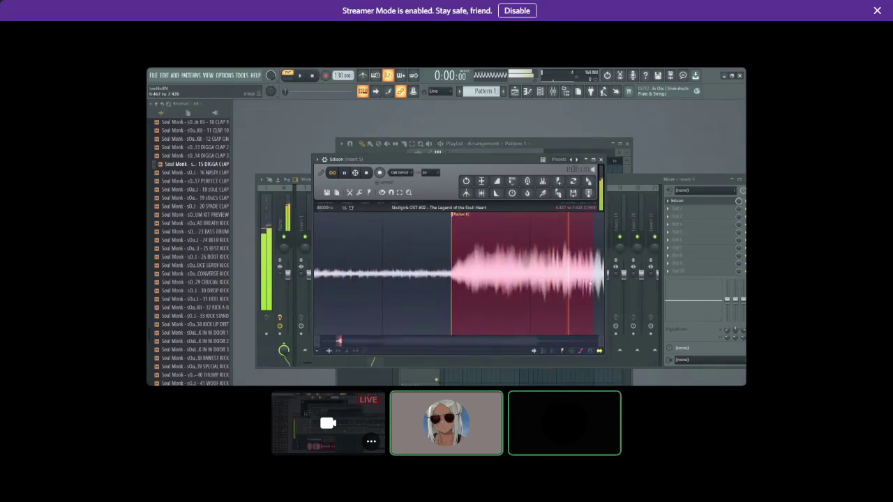
left_click_drag(596, 283, 488, 261)
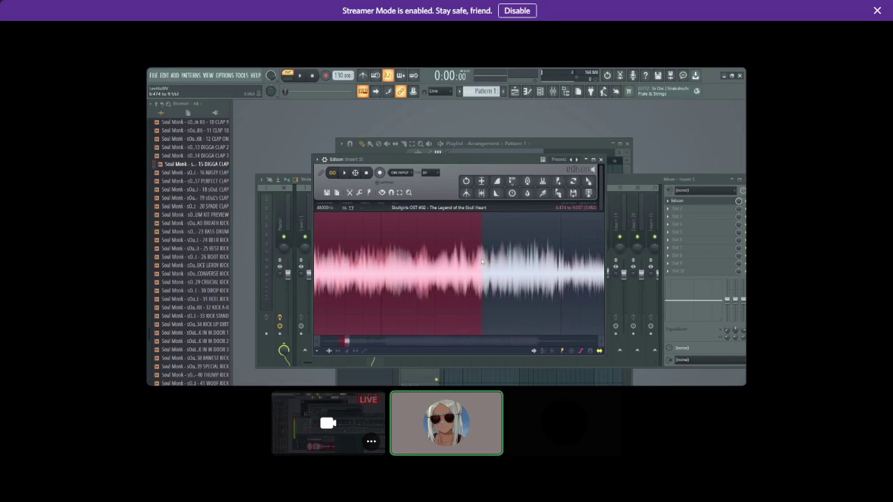
Select the 8.035 to 9.557 section of the Skullgirls sample and audition it as a loop.
left_click(344, 173)
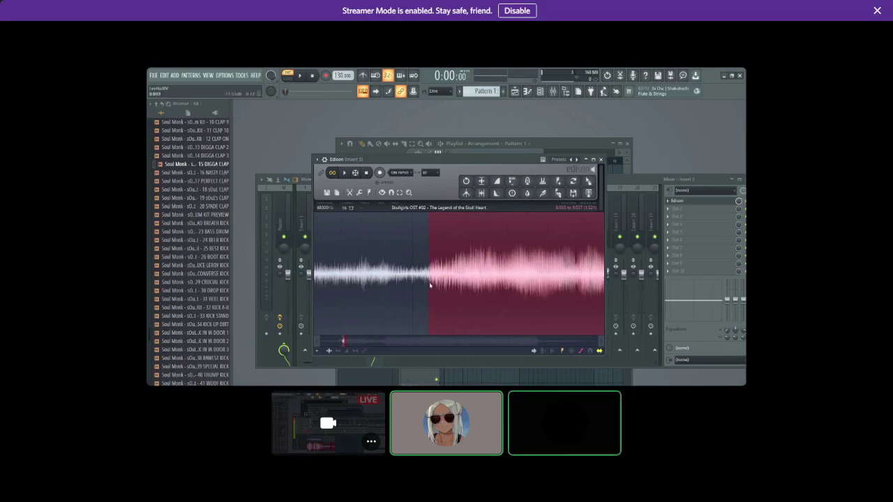
left_click(346, 175)
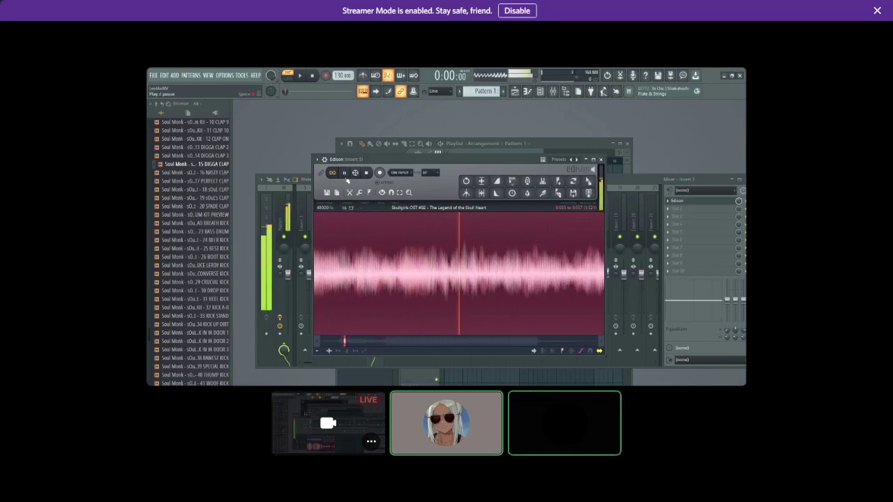
left_click(367, 173)
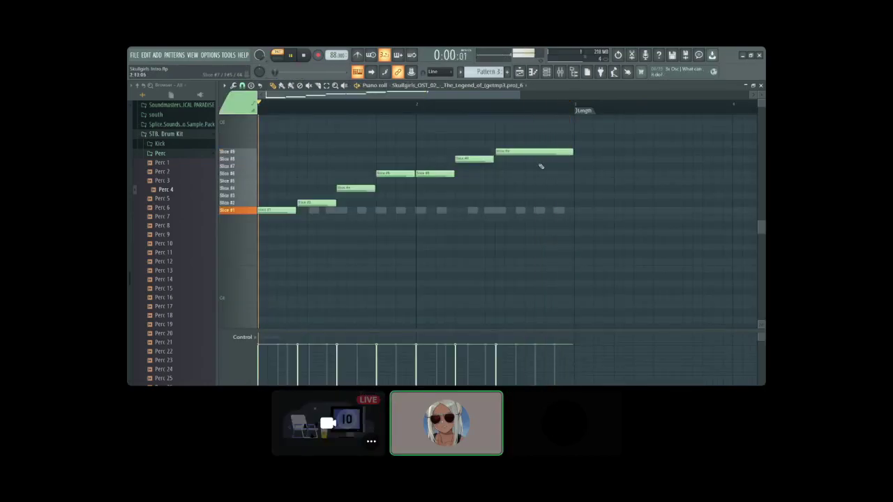
Shorten the final Slice #9 note to one beat and try the note before it on Slice #7, returning it to Slice #8.
left_click_drag(471, 159, 470, 167)
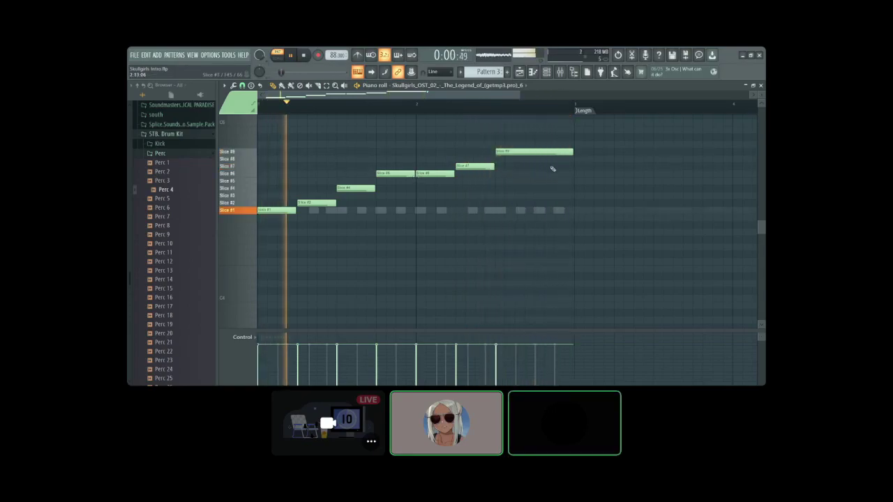
left_click_drag(571, 151, 532, 152)
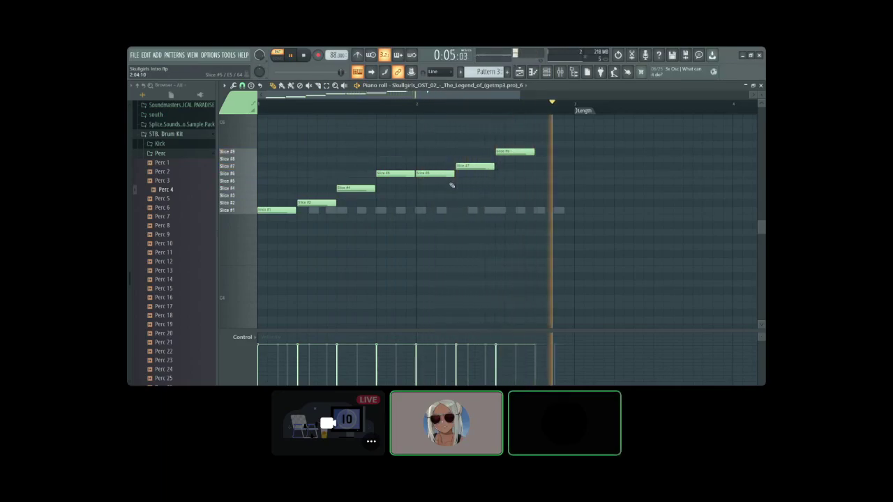
left_click_drag(474, 166, 474, 159)
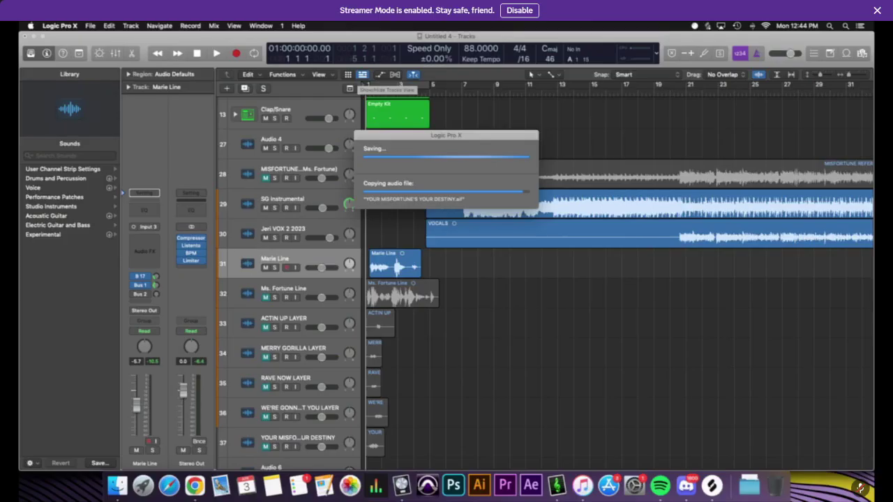
Solo the Misfortune reference track and play it from bar 41 to find where the Ms. Fortune line falls.
mouse_move(447, 319)
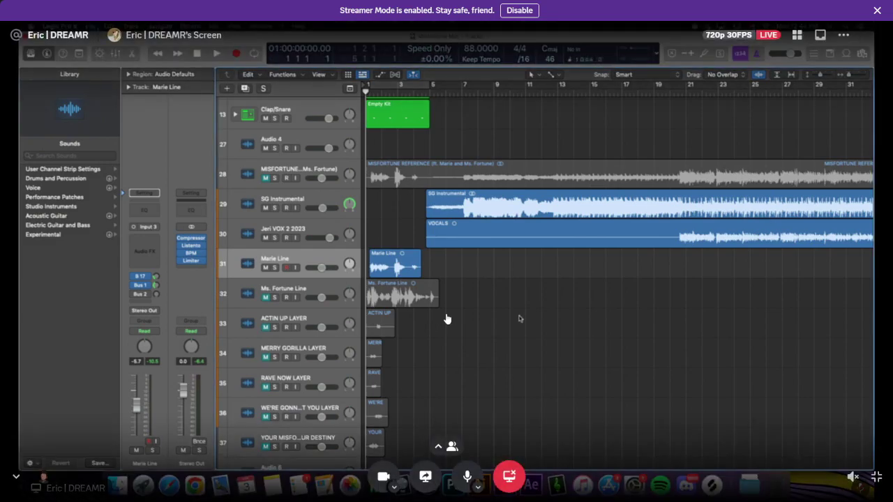
left_click(519, 317, "ctrl+alt")
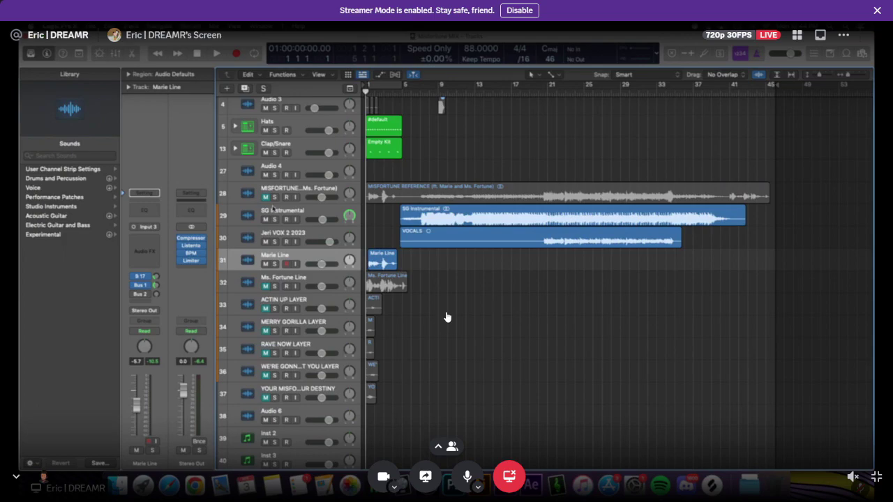
left_click(275, 197)
left_click(729, 94)
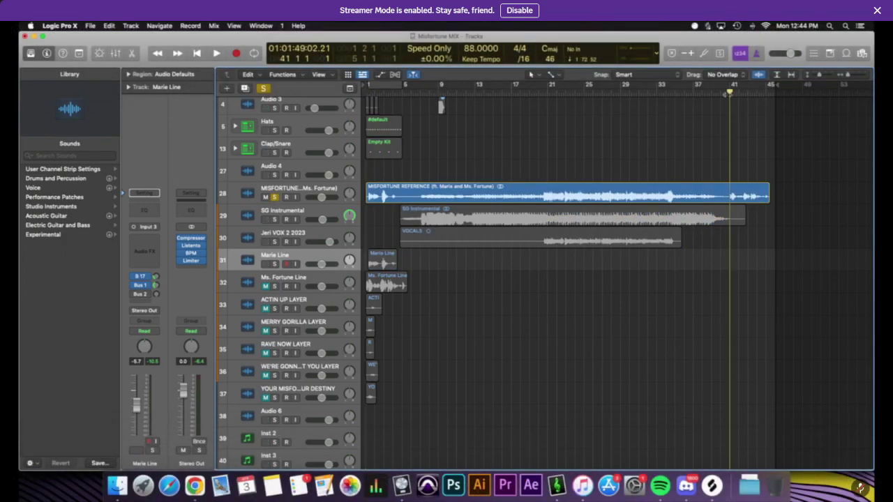
key("space")
Move the Ms. Fortune Line region to about bar 41 and nudge it earlier to match the reference waveform.
left_click_drag(380, 282, 745, 279)
key("super+Right")
key("super+Right")
key("super+Right")
key("super+Right")
key("super+Right")
key("super+Right")
scroll(745, 279, "right", 5)
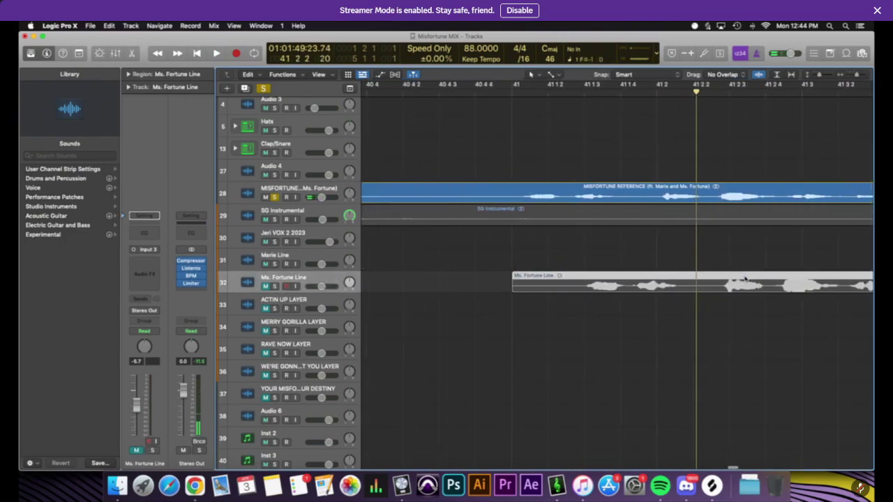
mouse_move(497, 286)
left_mouse_down()
mouse_move(438, 286)
mouse_move(481, 286)
left_mouse_up()
scroll(439, 286, "left", 2)
Solo the Ms. Fortune Line track and play it alongside the reference to check their alignment.
key("s")
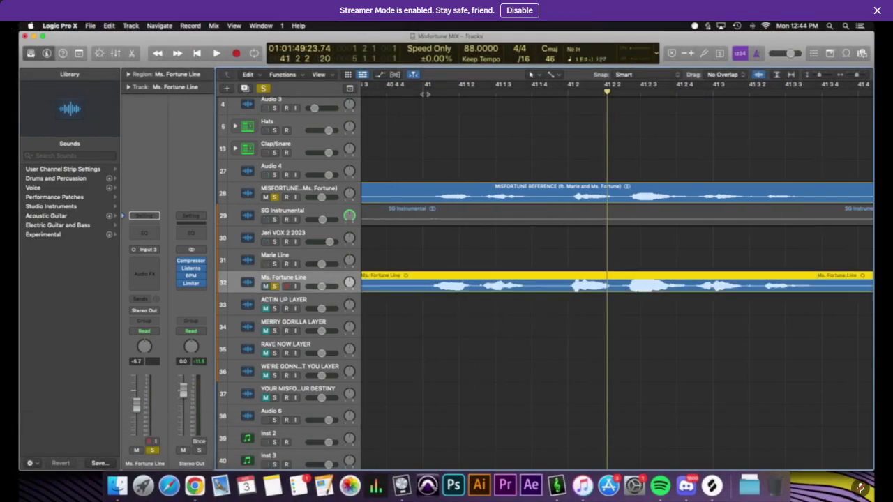
key("space")
scroll(566, 143, "down", 5)
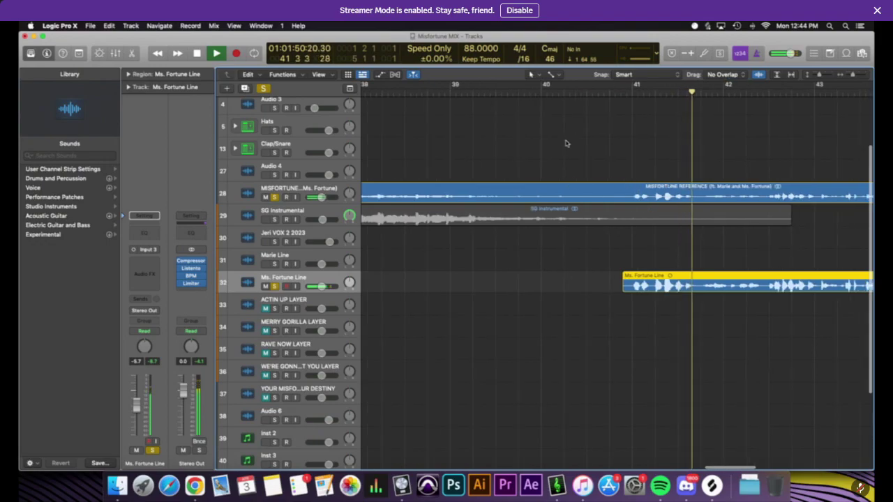
scroll(566, 143, "right", 3)
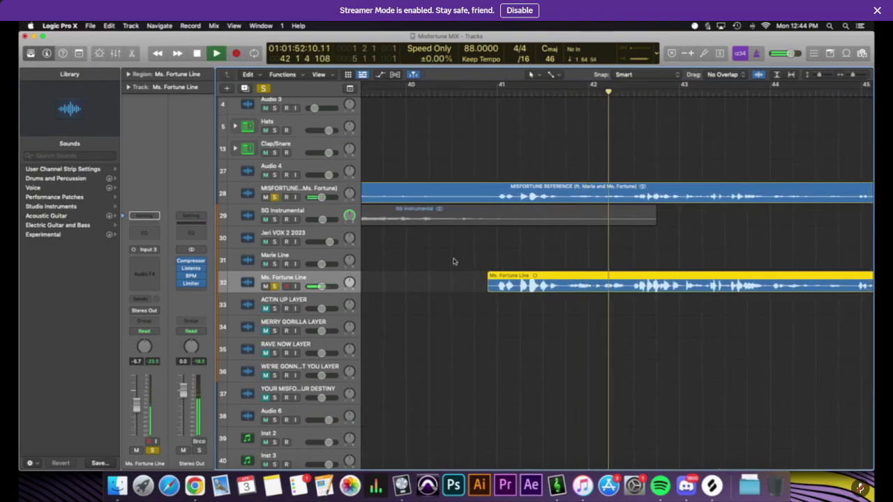
key("space")
key("s")
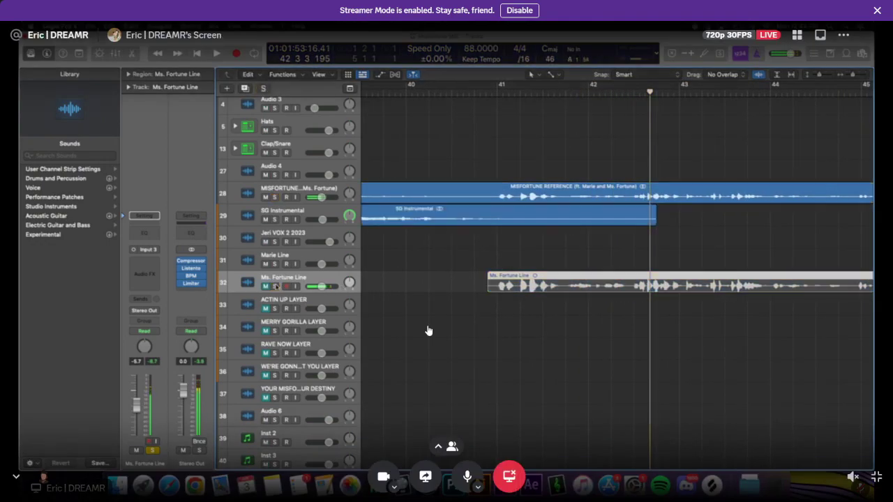
Deselect the Ms. Fortune Line region and mute the Misfortune reference track.
left_click(421, 285)
scroll(421, 284, "down", 5)
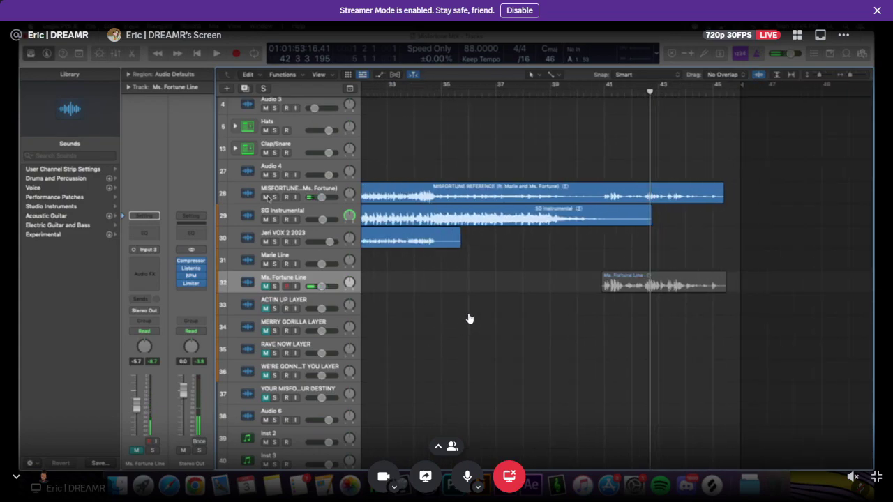
left_click(265, 196)
key("super+Left")
key("super+Left")
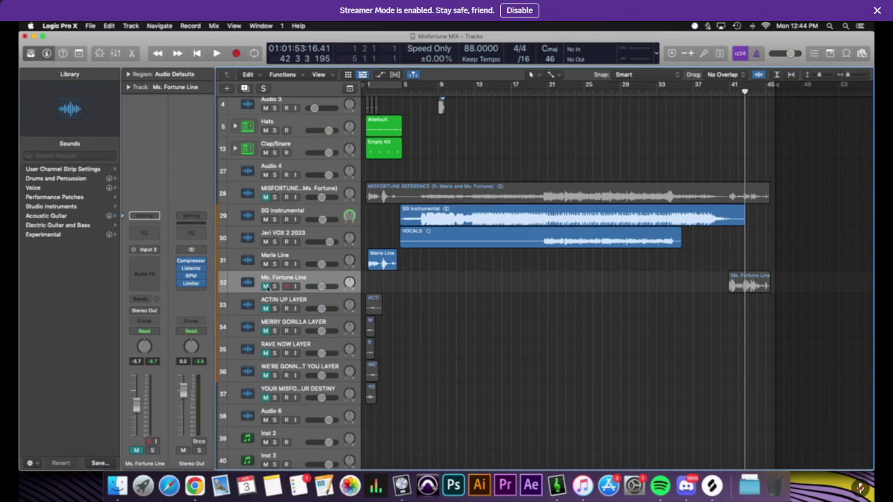
Unmute the Ms. Fortune Line track and add a send to Bus 1.
left_click(159, 298)
mouse_move(155, 310)
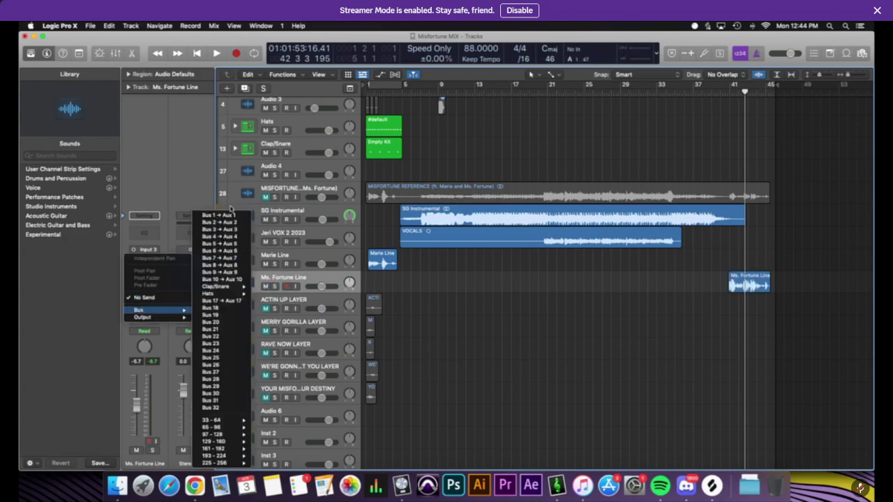
left_click(214, 216)
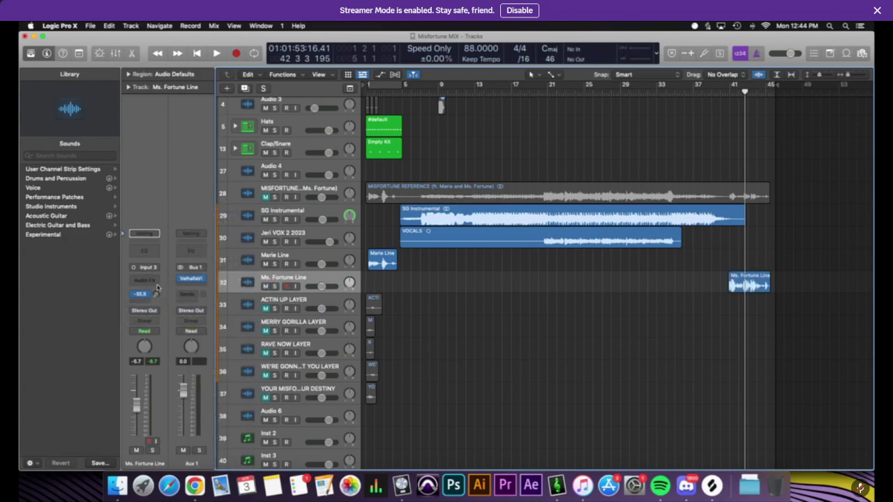
Play the Ms. Fortune Line from bar 41, setting its Bus 1 send to about -22.8 dB and its volume to -7.0 dB.
double_click(730, 94)
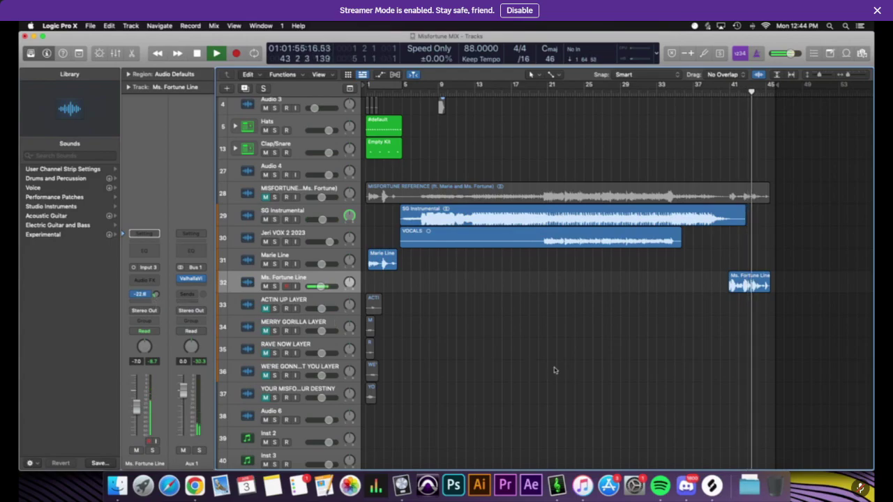
key("super+Down")
key("super+Right")
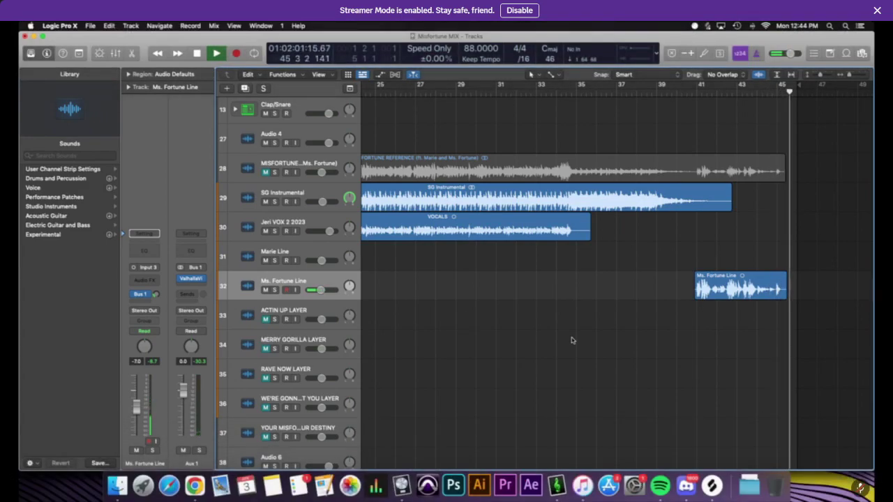
left_click(572, 339, "ctrl+alt")
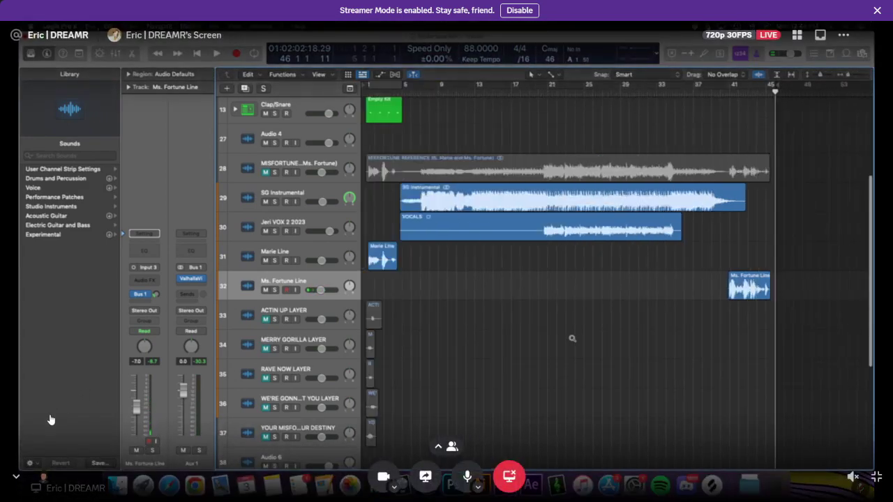
left_click(17, 477)
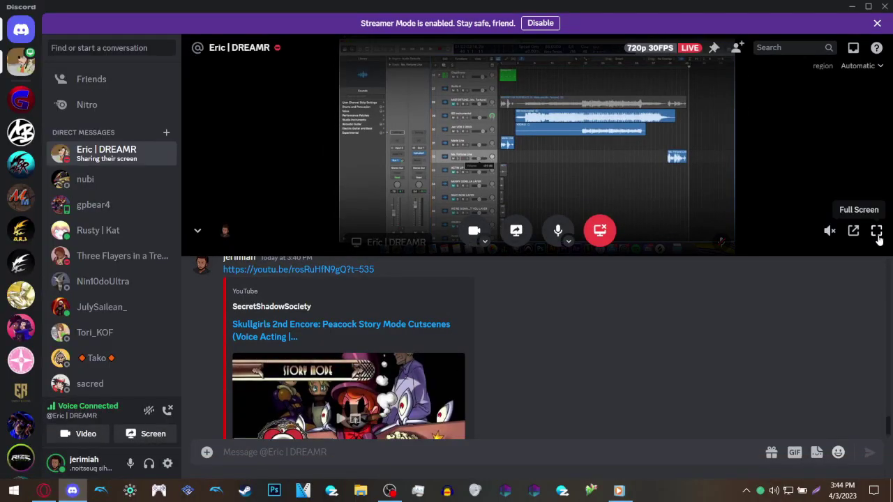
left_click(877, 232)
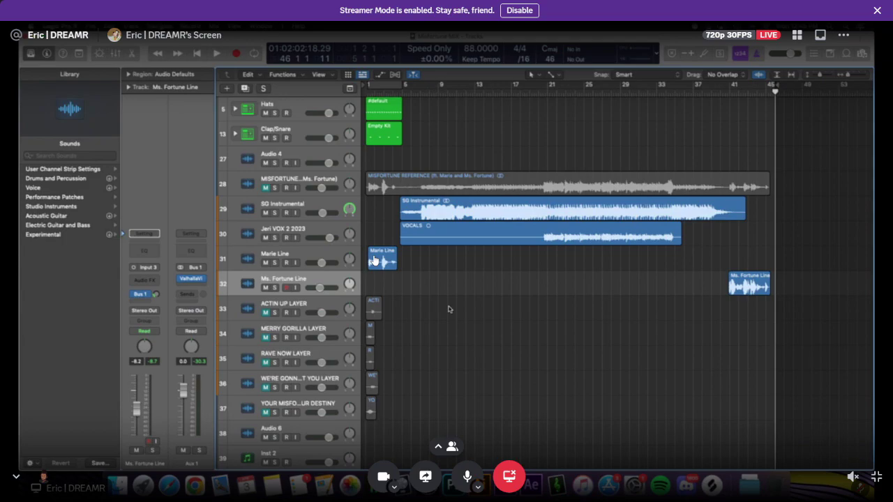
Move the ACTIN UP LAYER region to about bar 23 beat 3 and play around it to check its timing against the vocals.
key("super+Down")
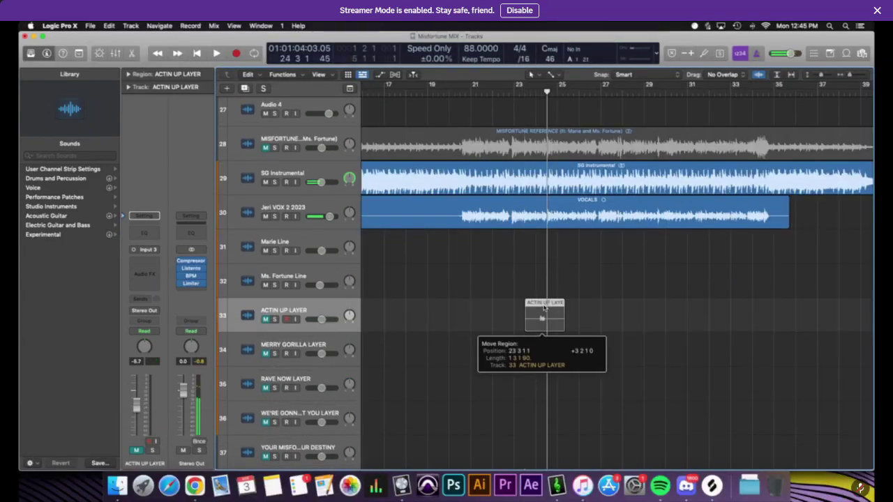
left_click_drag(542, 319, 541, 319)
key("super+Right")
key("super+Right")
key("super+Right")
left_click(491, 92)
key("space")
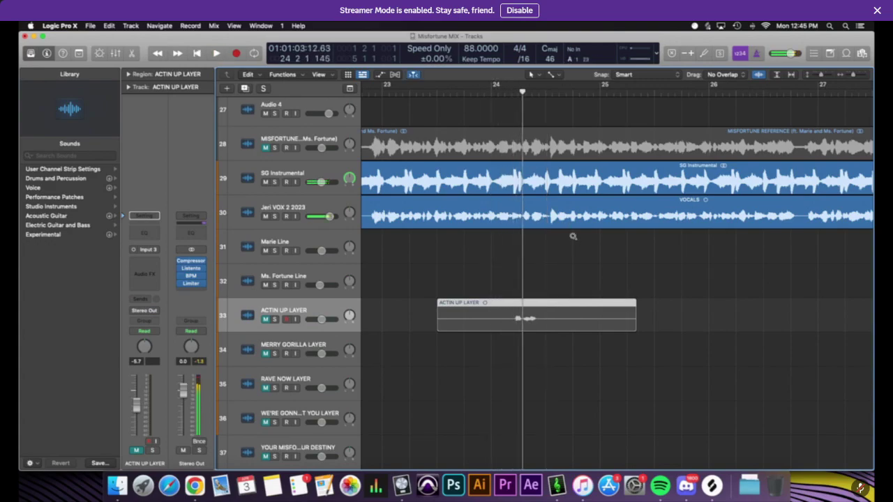
Shift the ACTIN UP LAYER region slightly later around bar 24 beat 2, unmute its track and play it against the vocals.
key("super+Right")
left_click_drag(574, 309, 597, 311)
key("space")
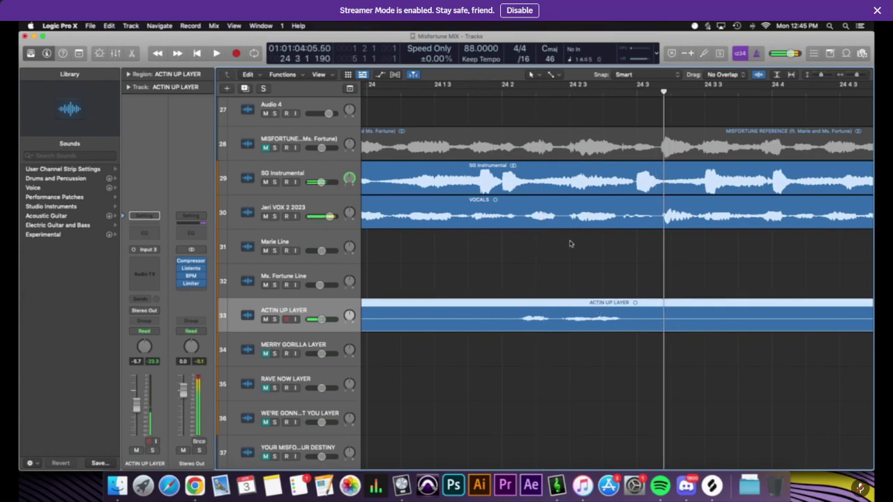
key("space")
left_click_drag(563, 303, 585, 307)
key("space")
left_click(585, 307, "ctrl+alt")
key("super+Left")
key("space")
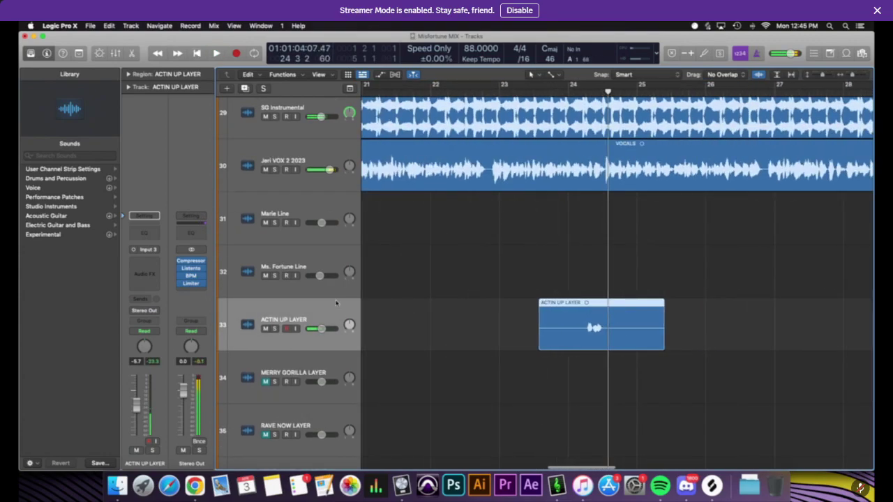
Set the ACTIN UP LAYER region's gain to +8.3 dB and load the Jeri VOX 2 2023 channel strip setting on its track.
left_click(129, 74)
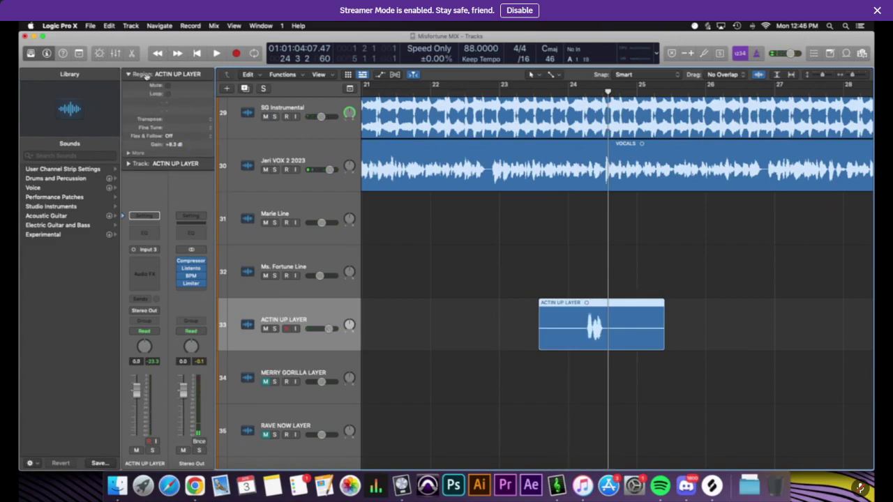
left_click(149, 78)
left_click(148, 219)
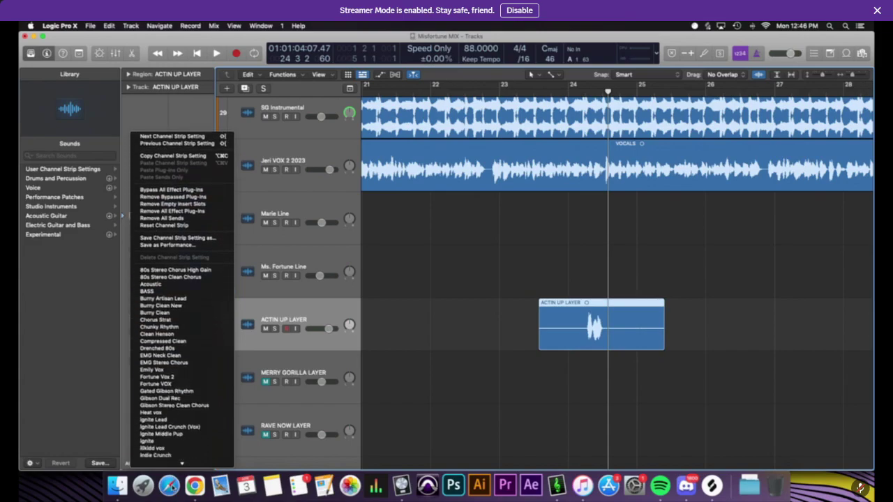
left_click(331, 341)
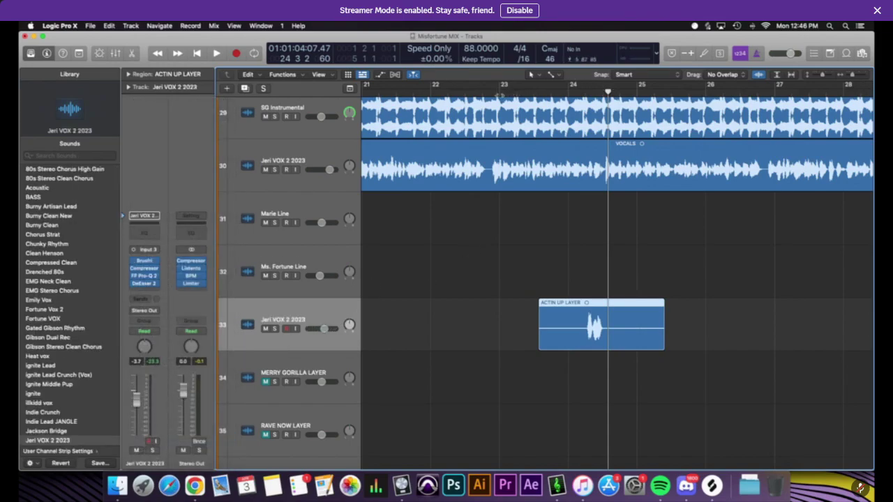
Play the song from bar 23 to hear the processed ACTIN UP LAYER in context, and save the project.
double_click(502, 95)
left_click(510, 235)
scroll(510, 236, "right", 2)
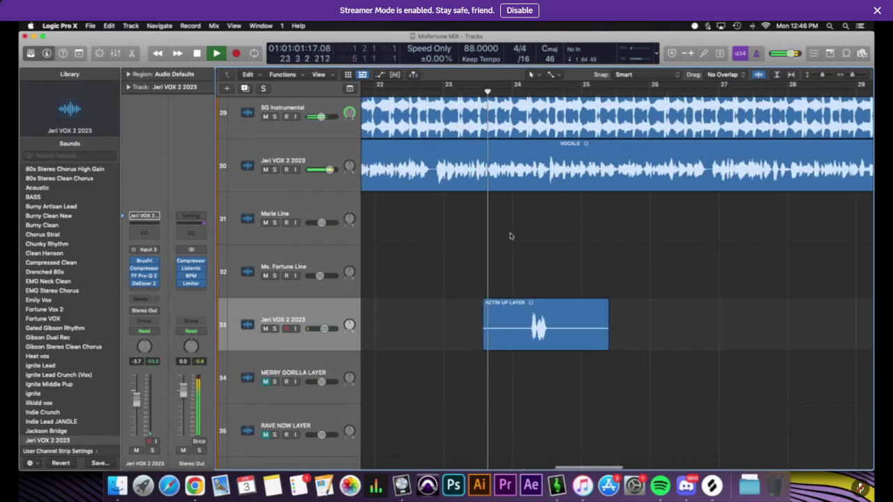
scroll(510, 236, "up", 3)
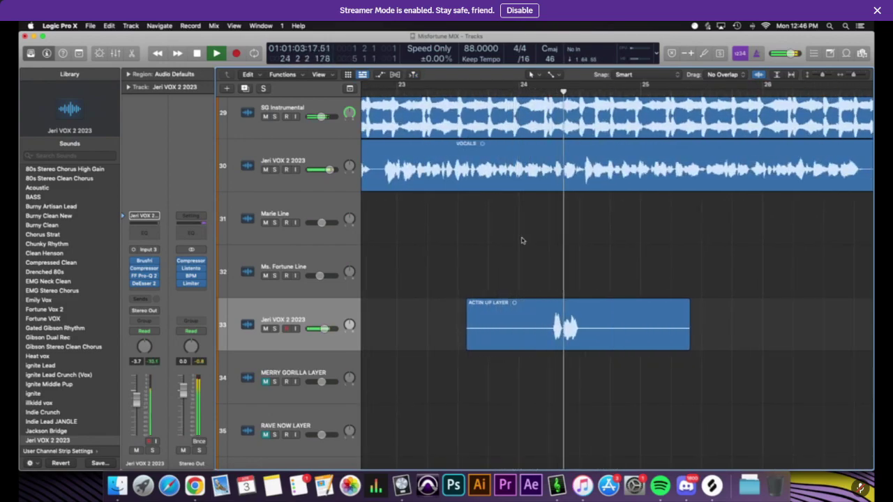
key("super+Left")
key("space")
key("super+s")
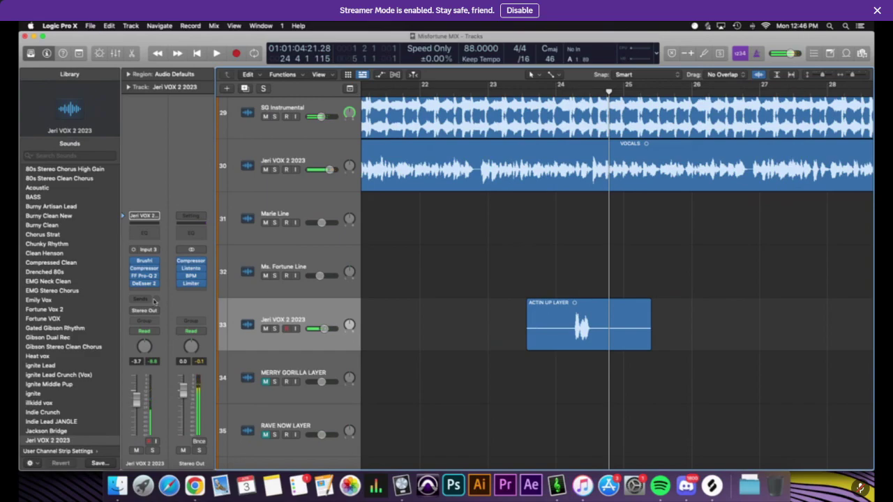
Add sends to Bus 2 and Bus 1 on the ACTIN UP LAYER's track and set its volume to -13.0 dB.
left_click(155, 299)
mouse_move(139, 310)
left_click(218, 223)
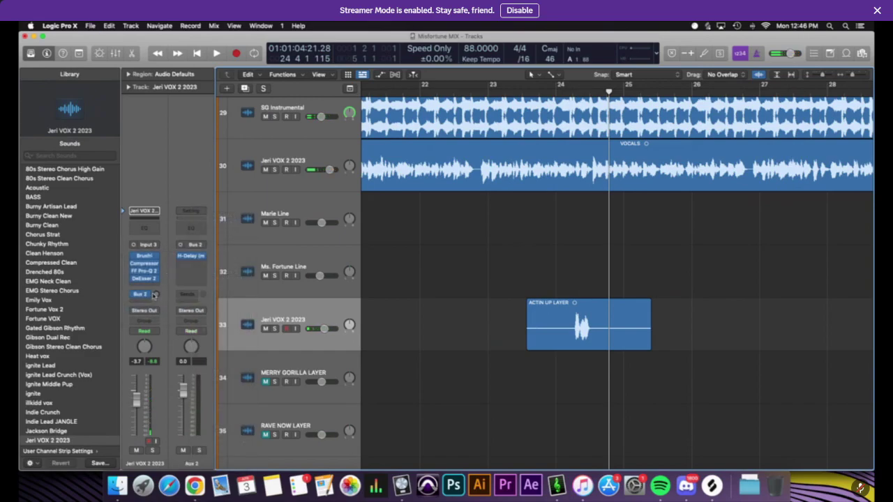
left_click(155, 297)
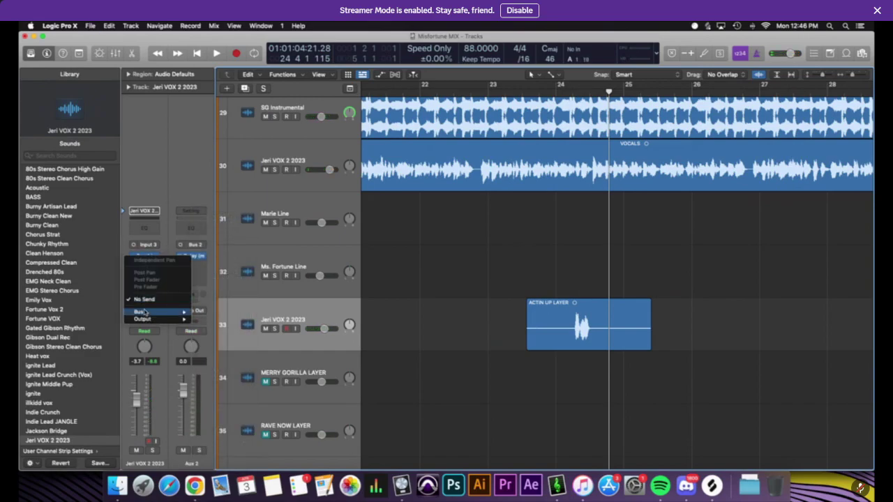
mouse_move(157, 312)
left_click(210, 216)
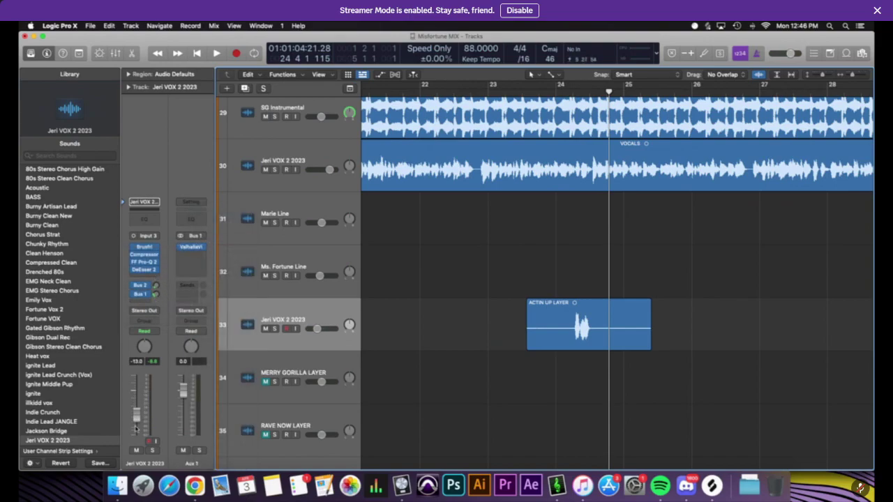
key("space")
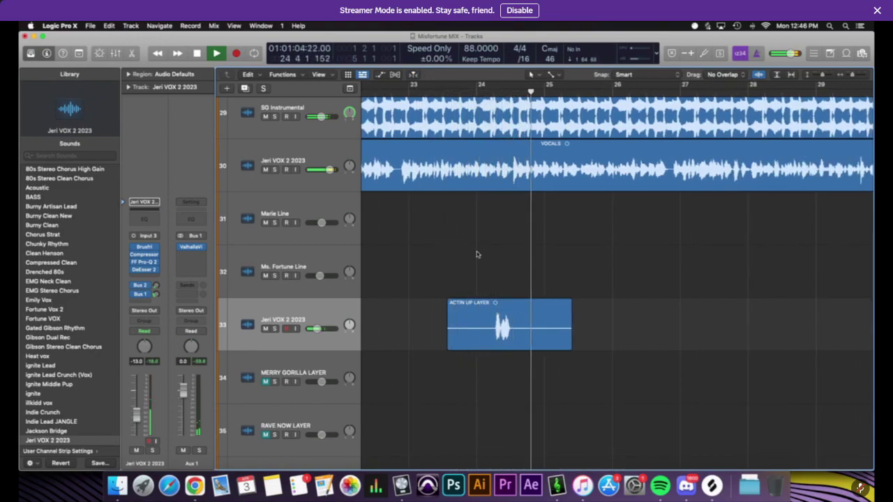
key("space")
Loop playback from bar 24 beat 2 to beat 3 with only the main vocal and ACTIN UP LAYER tracks soloed.
scroll(477, 254, "down", 2)
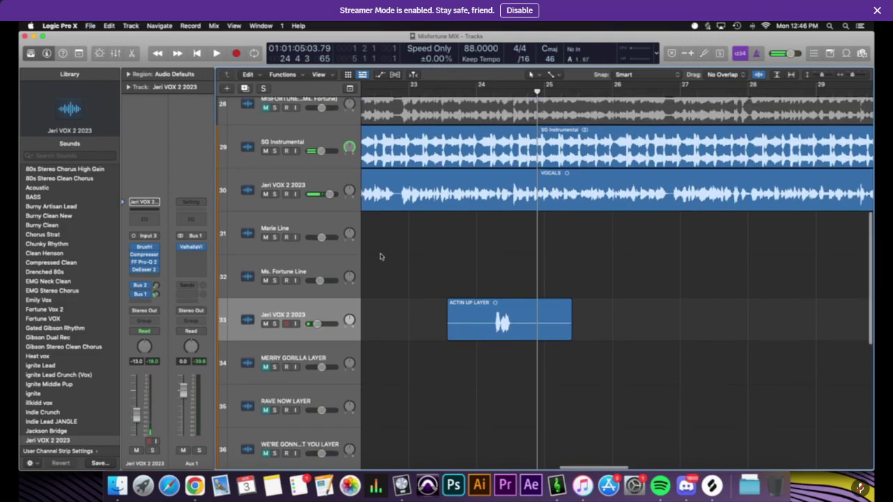
left_click(432, 262, "ctrl+alt")
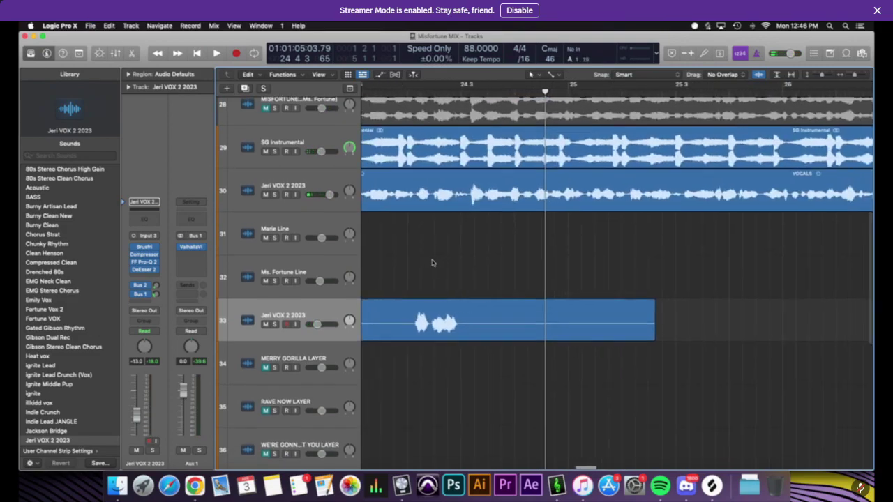
scroll(432, 262, "left", 3)
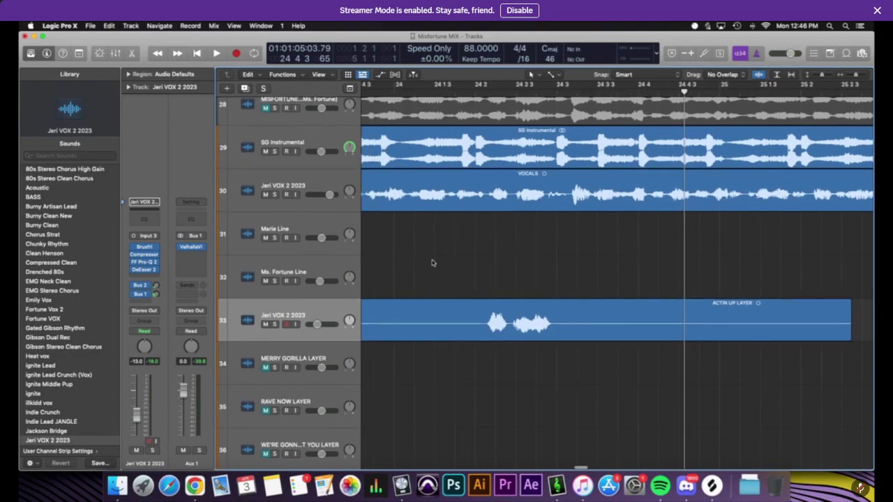
scroll(432, 261, "up", 2)
scroll(432, 261, "up", 1)
scroll(433, 262, "left", 2)
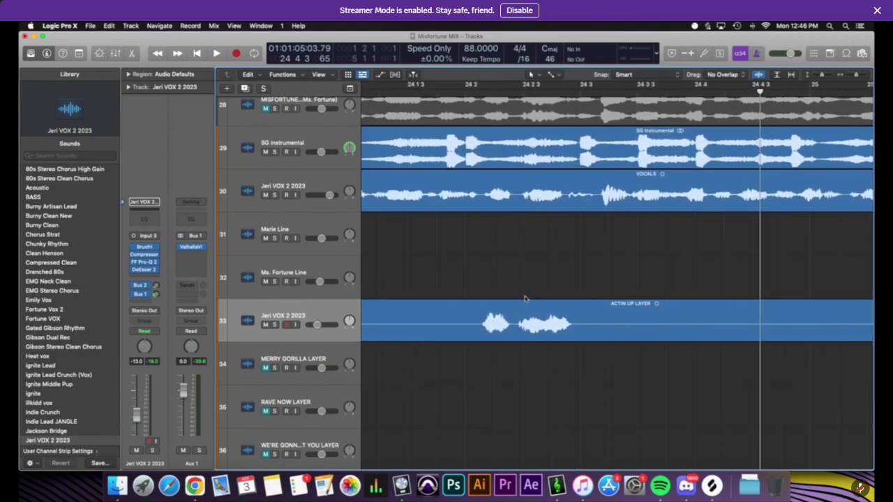
left_click_drag(467, 85, 579, 85)
key("s")
left_click(306, 190)
key("ctrl+s")
key("space")
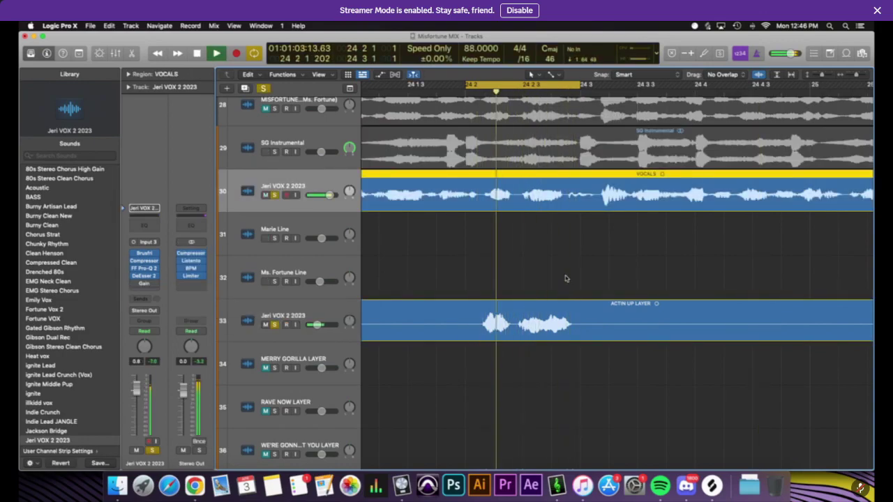
Nudge the ACTIN UP LAYER region slightly later to line up with the main vocal waveform, and check it in the loop.
key("space")
scroll(486, 260, "up", 3)
scroll(486, 264, "left", 2)
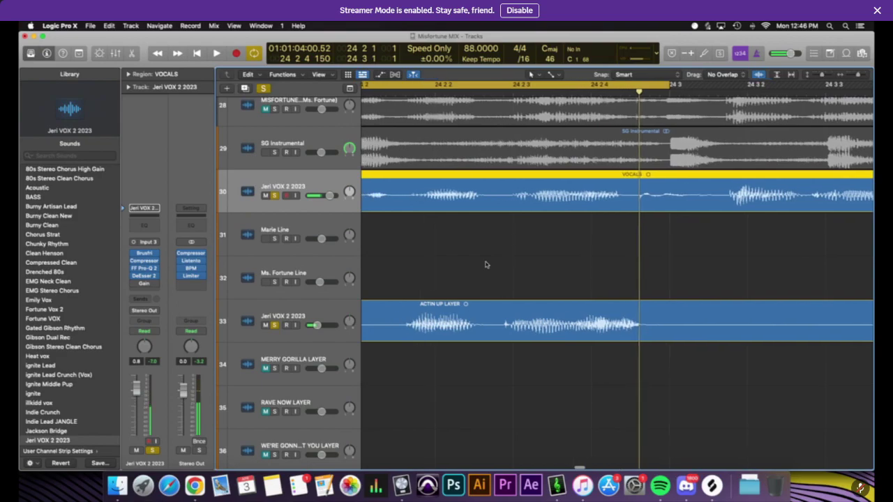
left_click_drag(444, 313, 448, 311)
key("space")
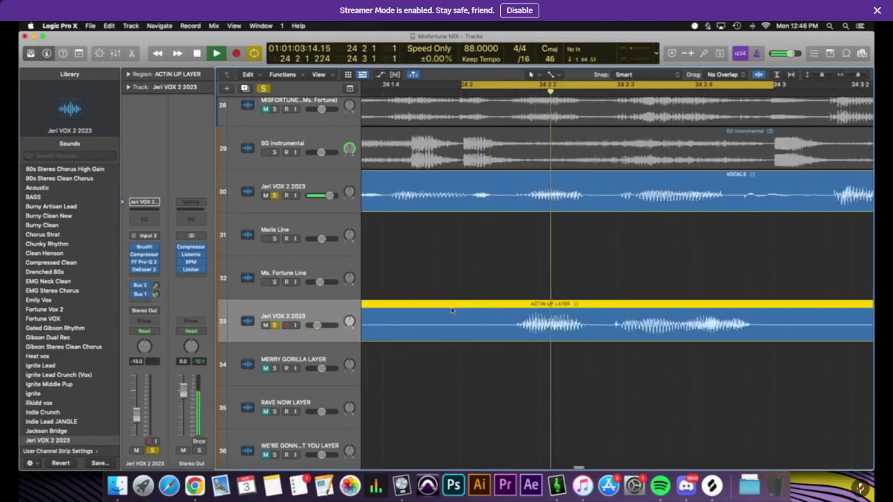
scroll(492, 251, "left", 3)
key("space")
scroll(492, 251, "right", 2)
scroll(492, 251, "down", 4)
scroll(493, 252, "down", 2)
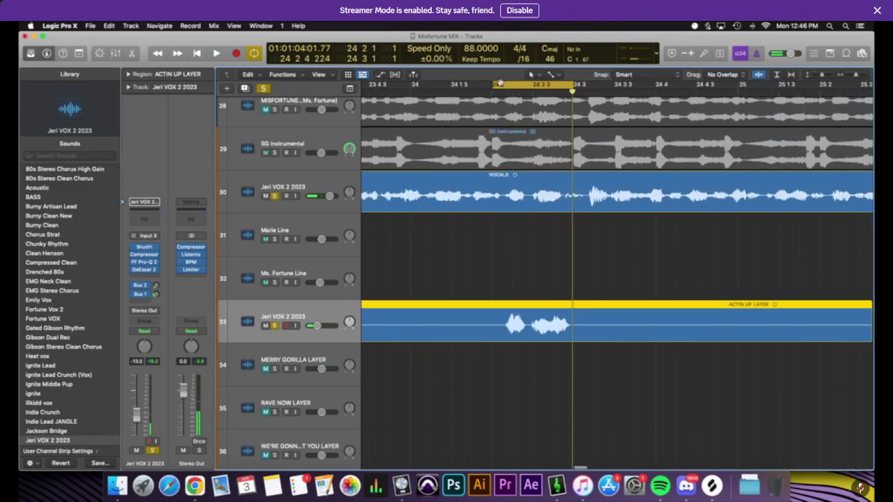
Turn off the solos and the loop, save the project, and play the full mix from bar 23 beat 3.
left_click(268, 89)
left_click(476, 247)
key("super+Left")
key("super+Left")
key("super+Left")
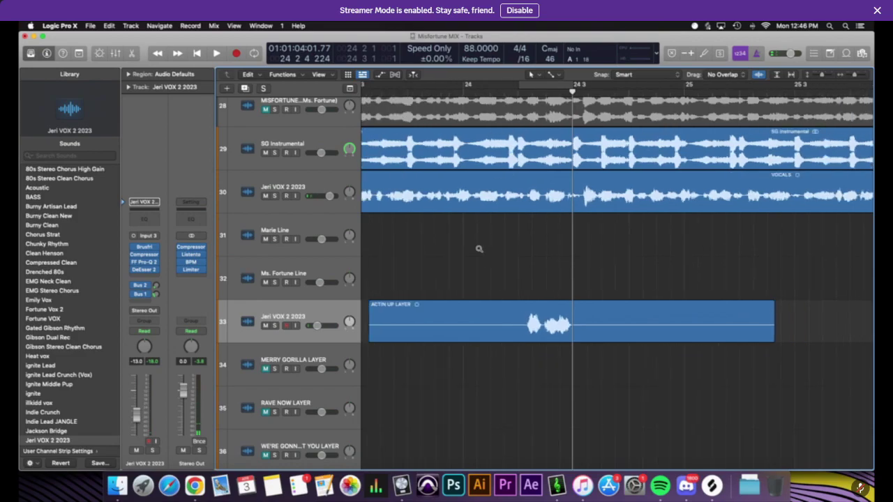
key("super+s")
left_click(394, 91)
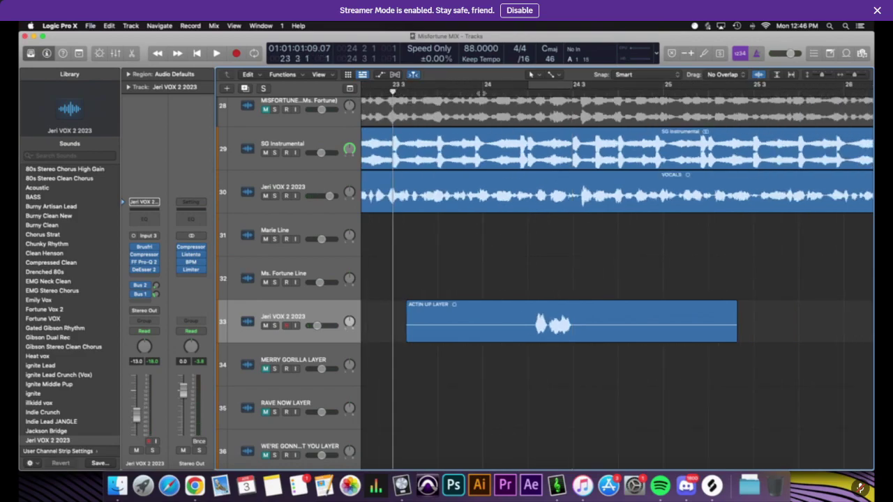
key("space")
scroll(469, 235, "down", 2)
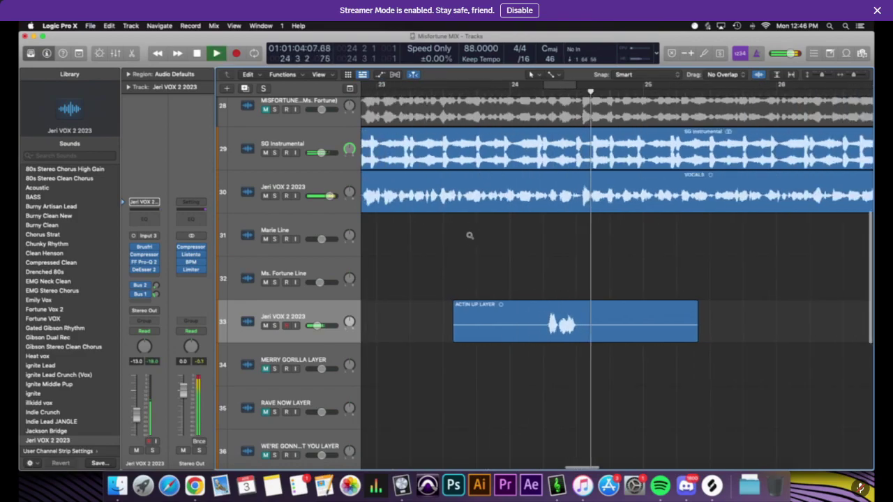
scroll(470, 240, "down", 4)
scroll(468, 261, "down", 2)
scroll(467, 272, "down", 3)
scroll(481, 293, "down", 2)
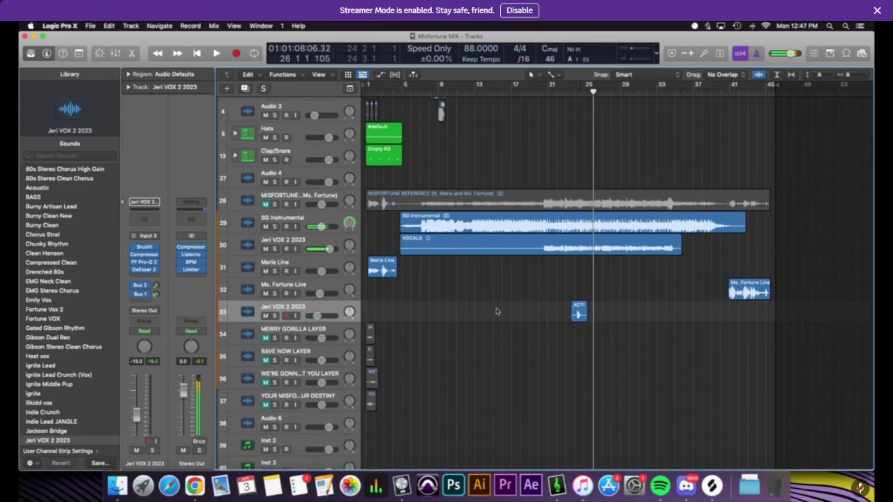
Rename the ACTIN UP LAYER's track as Acin Up and save the project.
left_click(334, 330)
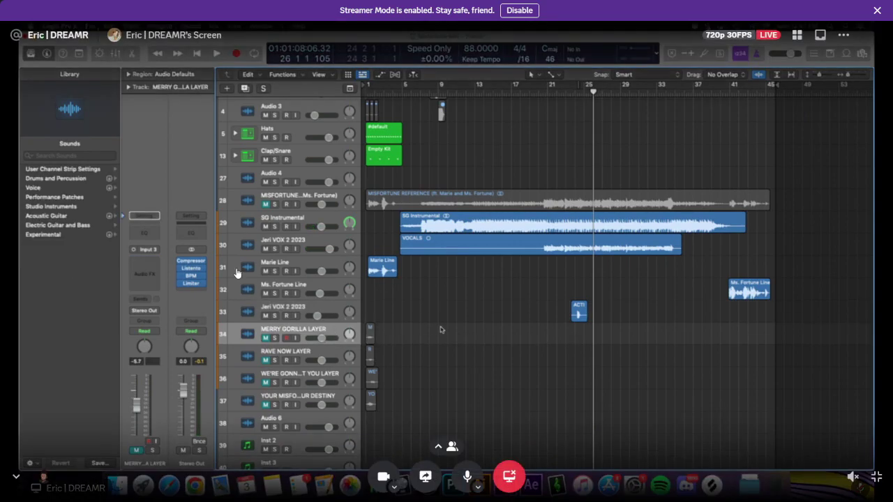
double_click(313, 308)
type("A")
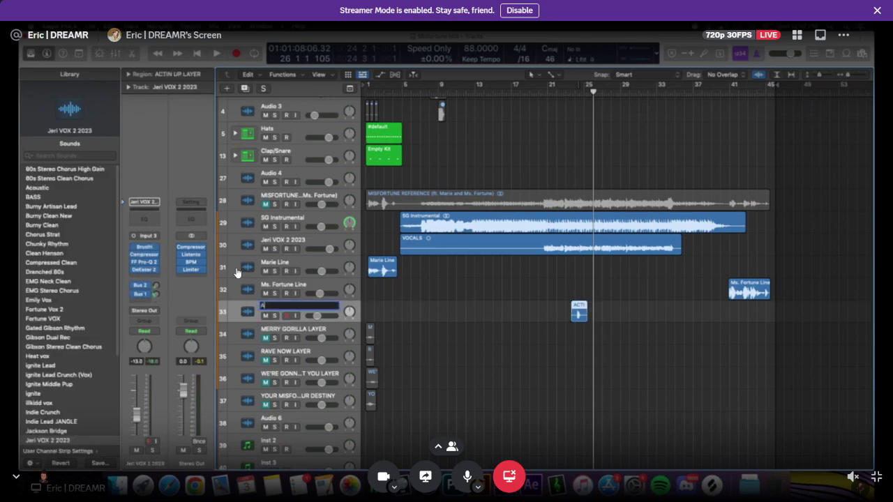
type("ct")
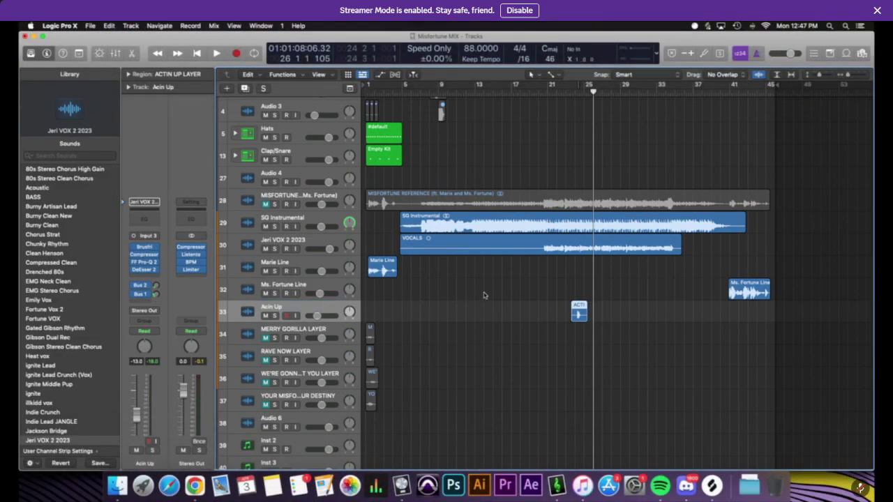
left_click(482, 297)
key("super+Right")
key("super+Right")
key("super+Right")
key("super+Right")
key("super+Right")
key("super+s")
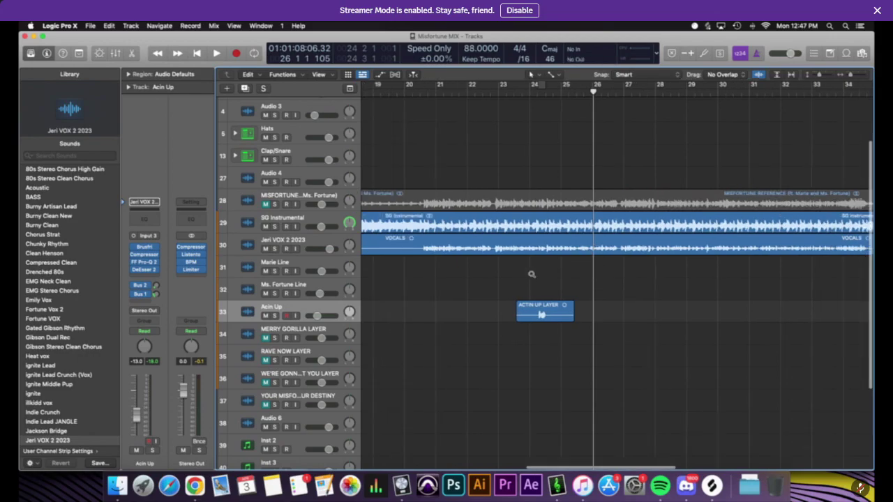
Play the song from bar 26 through bar 28 and listen to the vocals against the instrumental.
scroll(532, 275, "down", 2)
key("space")
scroll(576, 281, "up", 2)
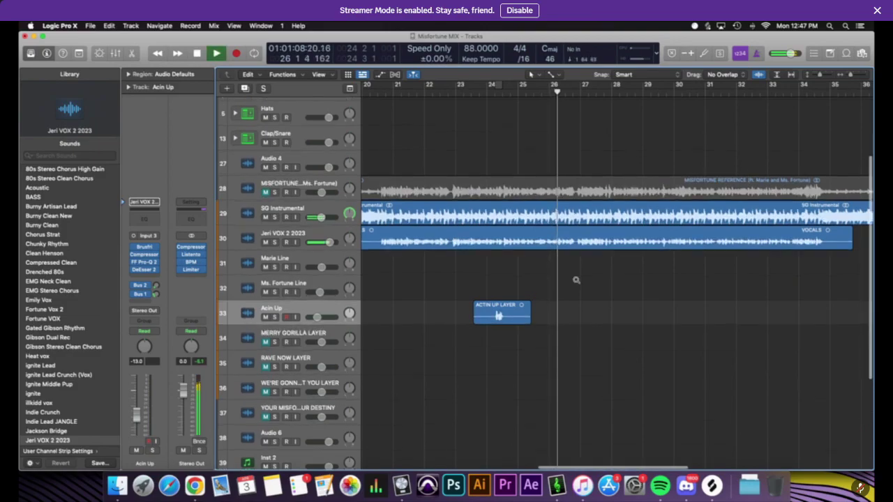
scroll(576, 282, "down", 3)
scroll(575, 282, "up", 4)
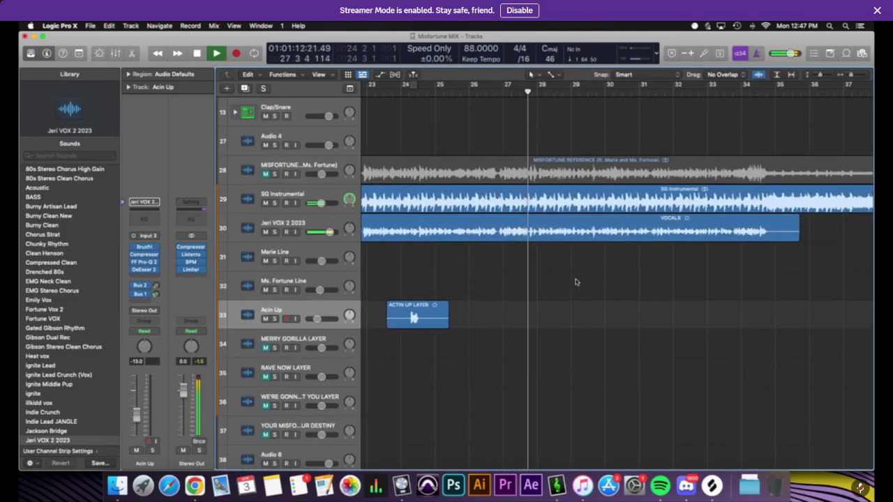
scroll(575, 282, "up", 3)
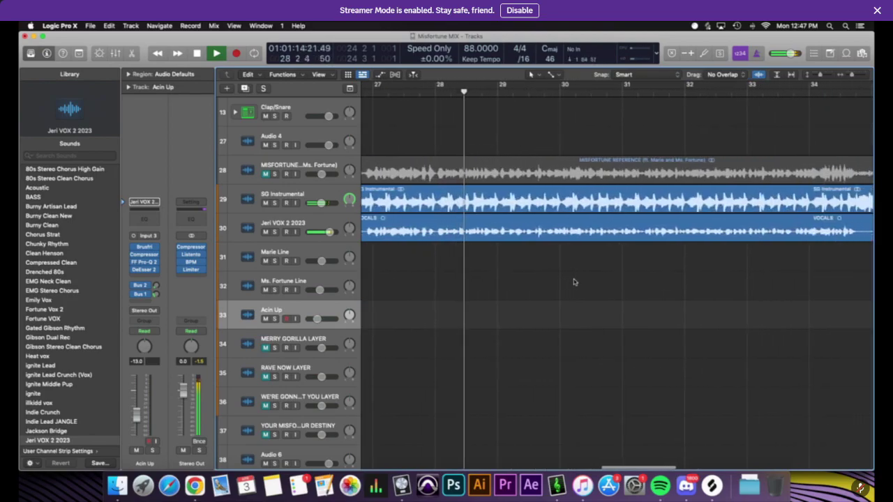
Cut a gap in the SG Instrumental just after bar 29 with a fade-out, split the vocals at bar 29 and duplicate their track.
key("space")
scroll(568, 282, "up", 5)
key("space")
key("space")
Split the vocals again at about 29 1 3 and copy the short slice onto the duplicate vocal track.
left_click_drag(546, 92, 490, 92)
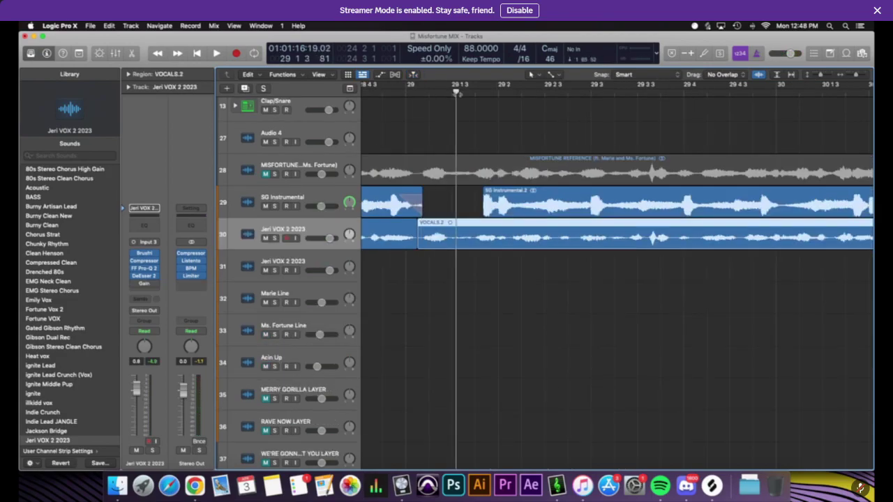
left_click_drag(435, 237, 437, 268)
scroll(458, 237, "left", 2)
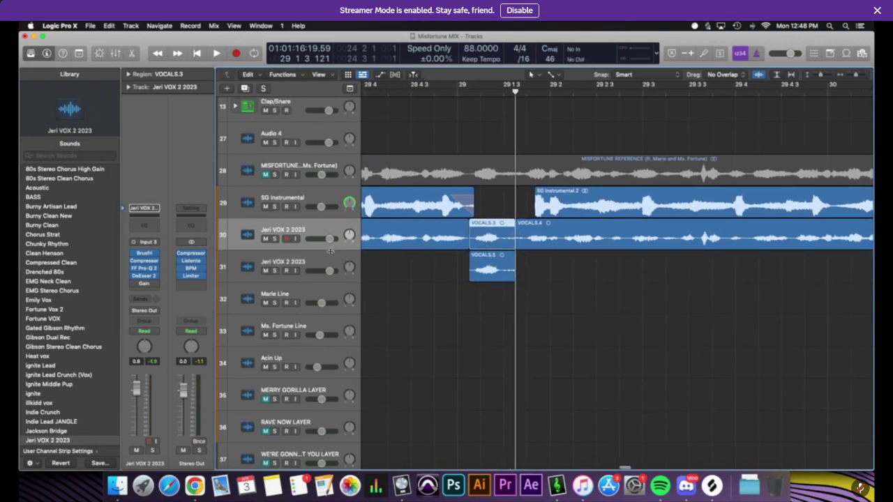
Add a send to Bus 2 on the duplicate vocal track holding the copied slice.
left_click(485, 269)
left_click(144, 299)
mouse_move(139, 311)
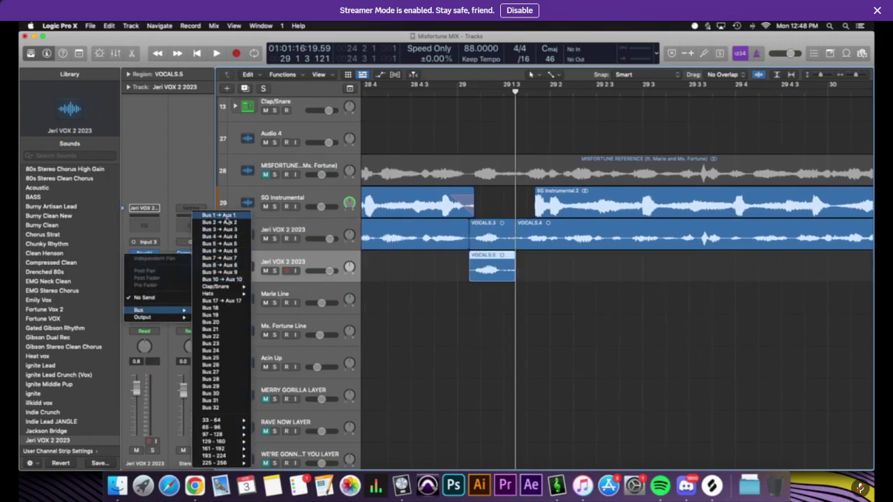
left_click(219, 222)
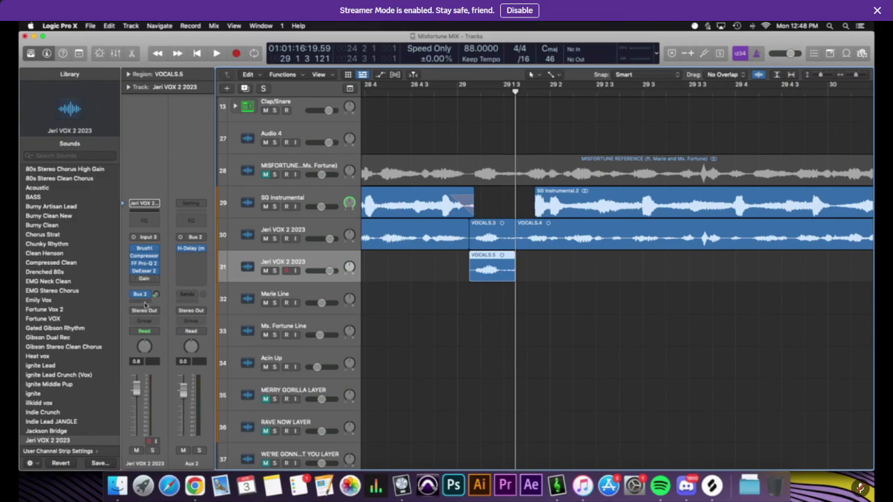
Add a Bus 1 send to the duplicate vocal track holding the slice and to the main vocal track.
left_click(144, 297)
mouse_move(139, 311)
left_click(209, 215)
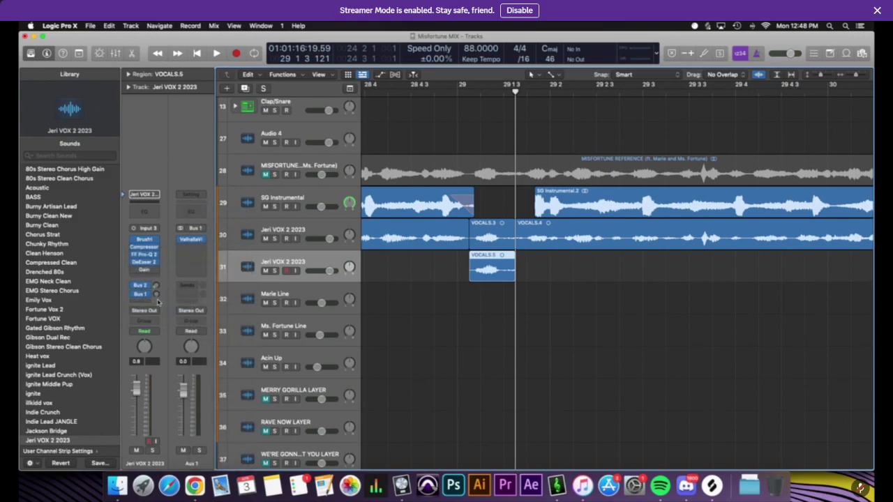
left_click(273, 242)
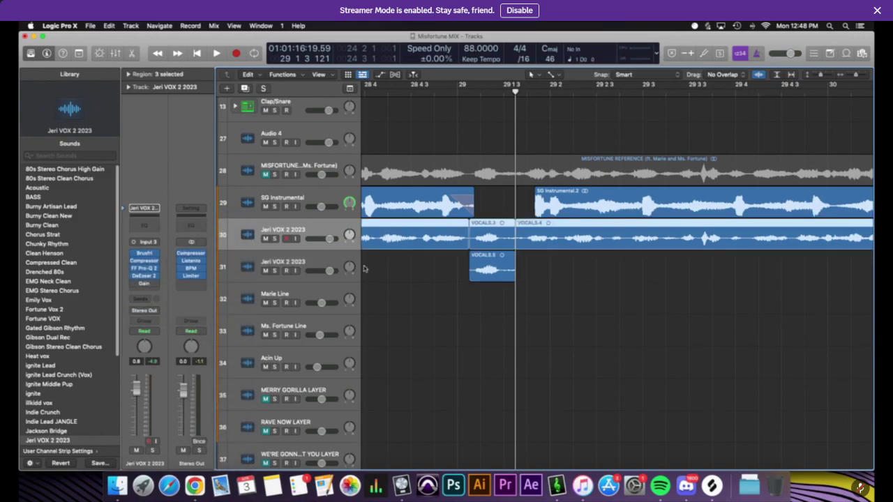
left_click(144, 297)
mouse_move(150, 310)
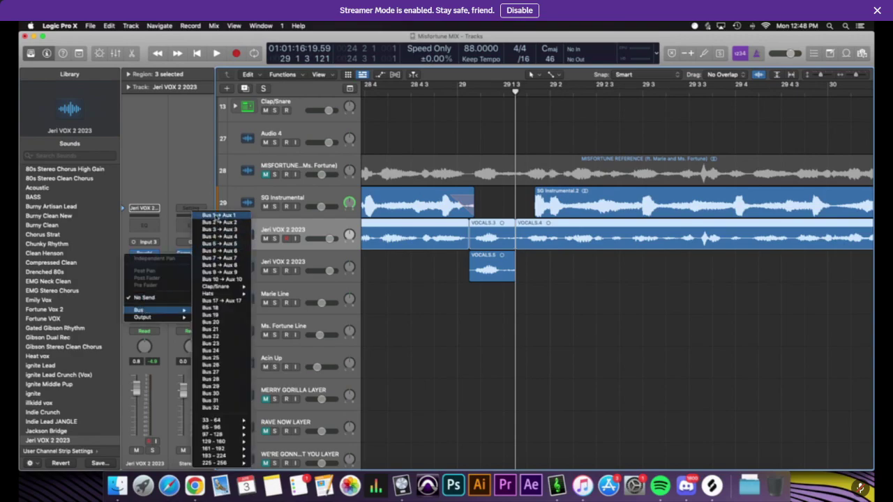
left_click(216, 217)
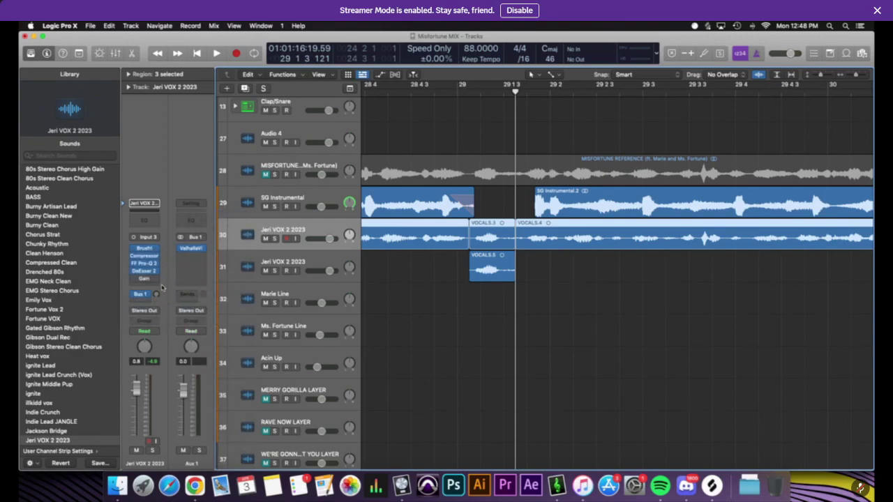
Transpose the copied vocal slice at bar 29 by -5 semitones.
left_click(320, 260)
left_click(143, 74)
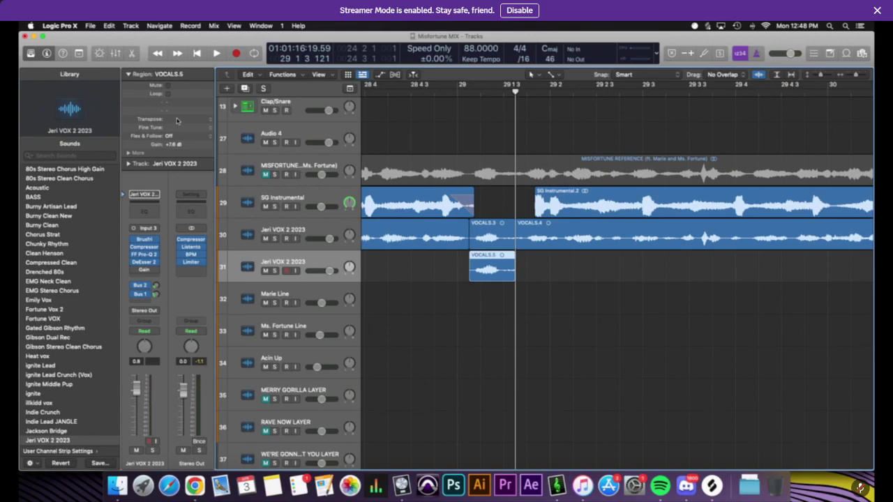
type("-5")
key("Return")
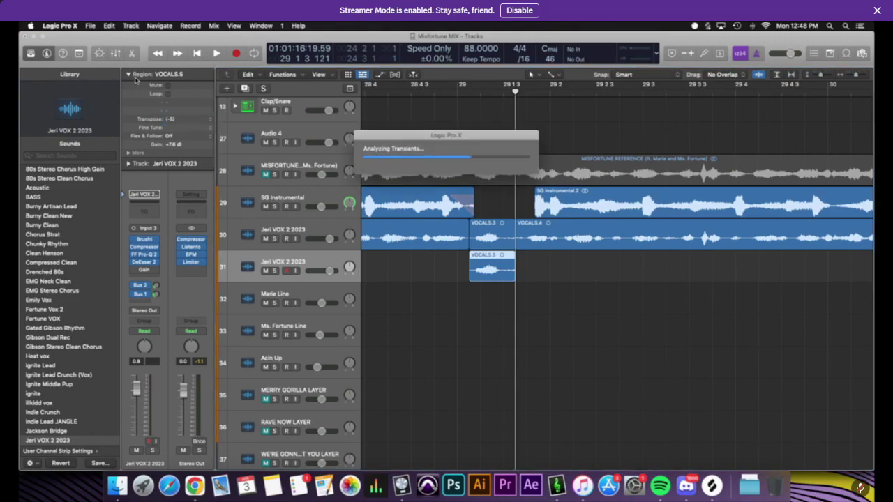
left_click(130, 75)
Audition the passage around bar 29, lower the duplicate vocal track's volume to -12.6 dB and save the project.
key("super+Left")
key("super+Left")
key("super+Left")
key("space")
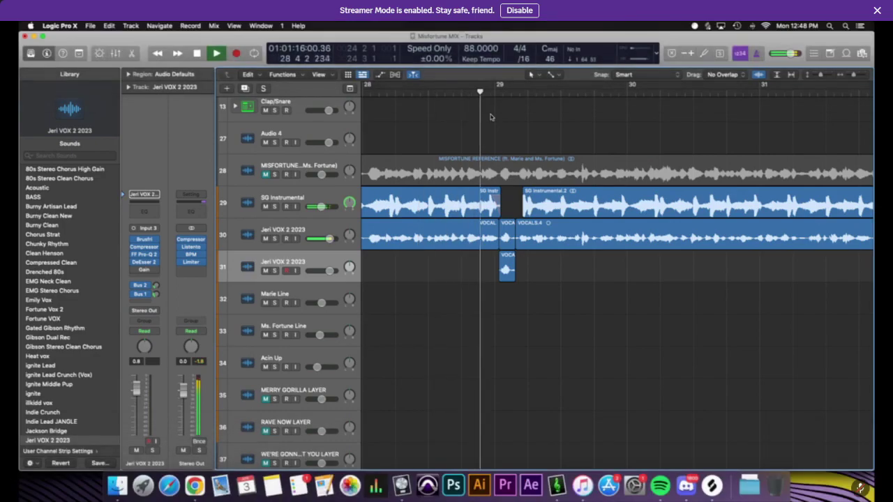
key("space")
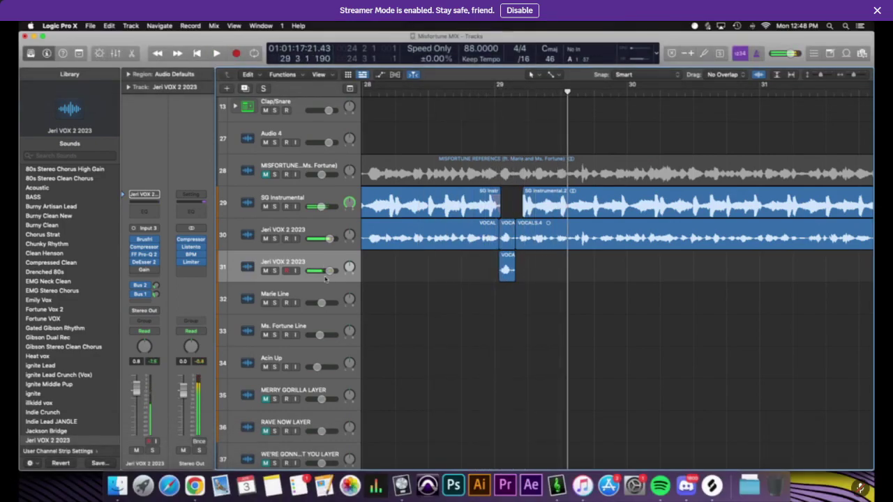
left_click_drag(325, 277, 320, 276)
key("space")
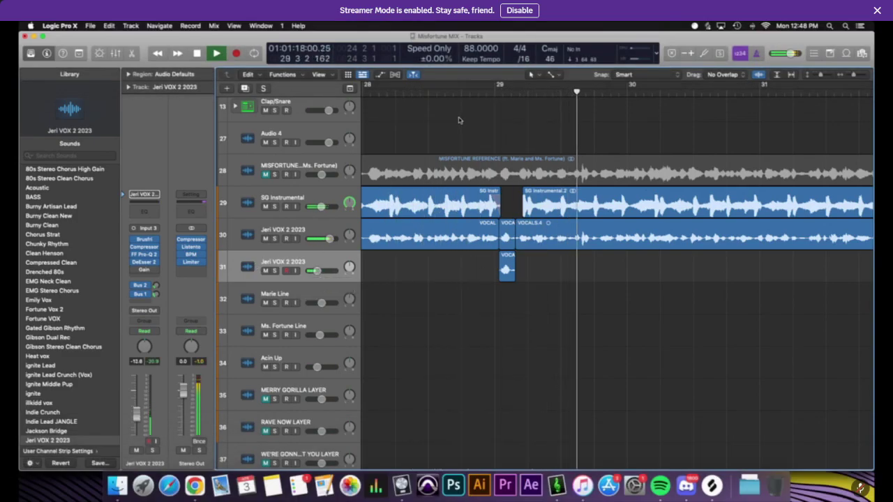
key("super+Left")
key("super+s")
key("super+Left")
key("super+Left")
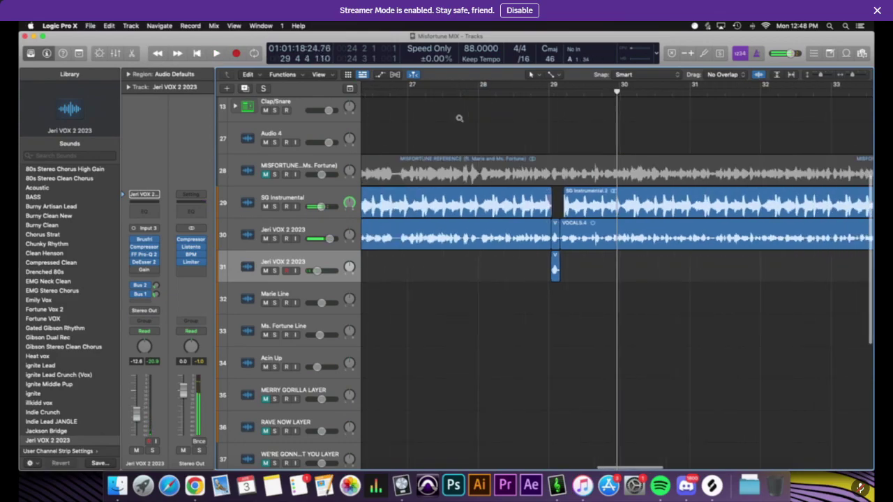
Check the transpose setting of the copied vocal slice and play the song from bar 28 into bar 30.
left_click(490, 92)
scroll(488, 97, "right", 2)
key("super+Left")
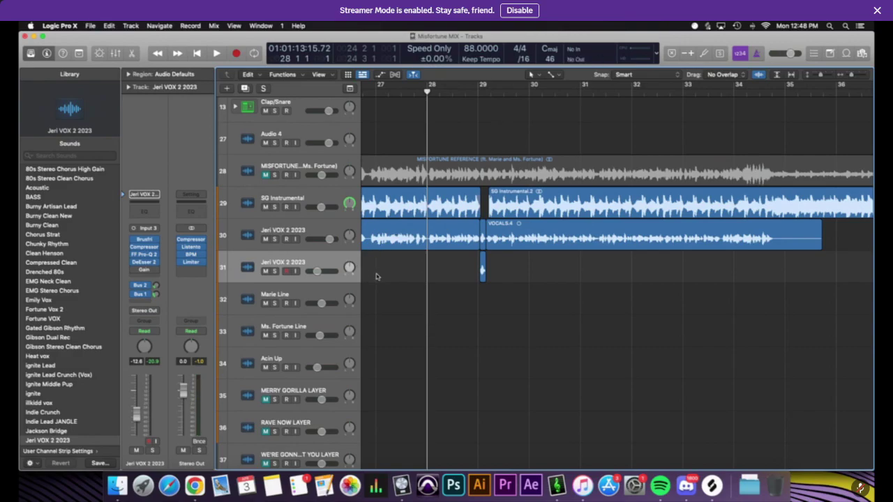
key("super+Right")
key("super+Right")
left_click(149, 74)
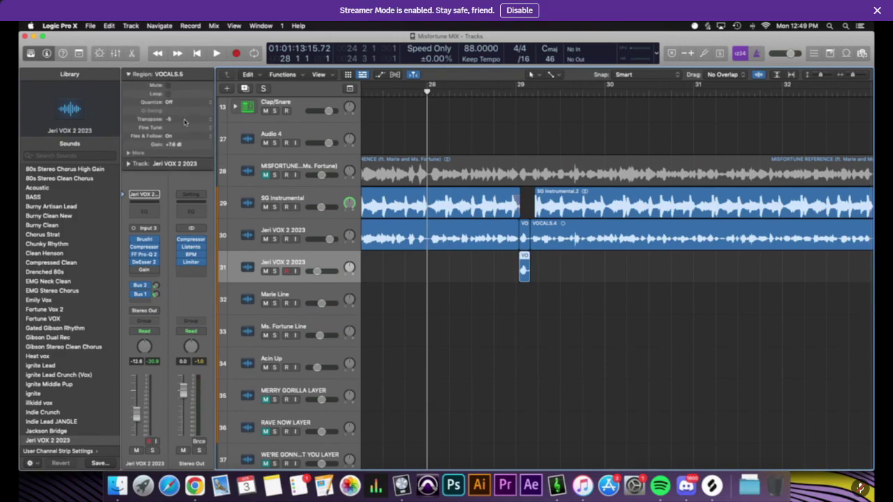
left_click(129, 73)
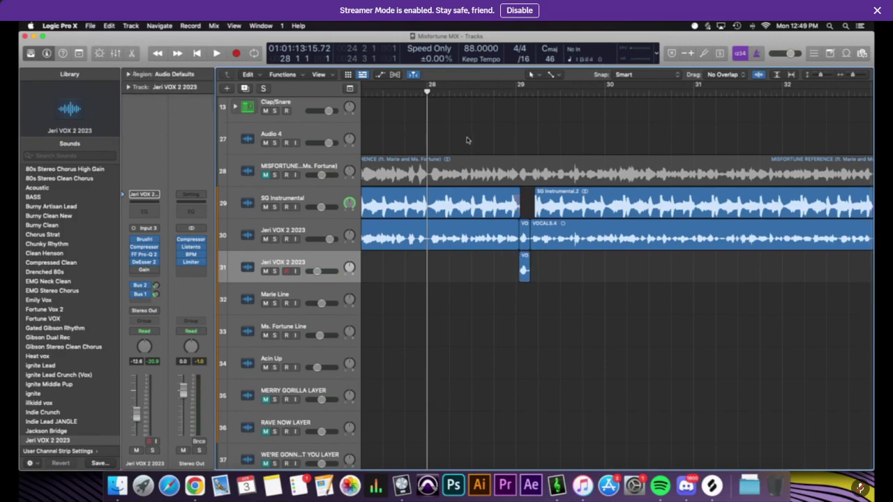
key("super+Left")
key("super+Left")
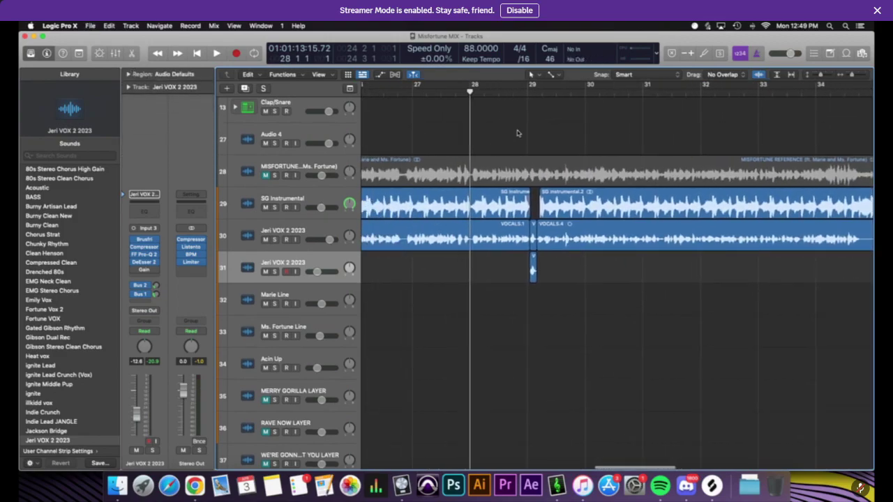
key("space")
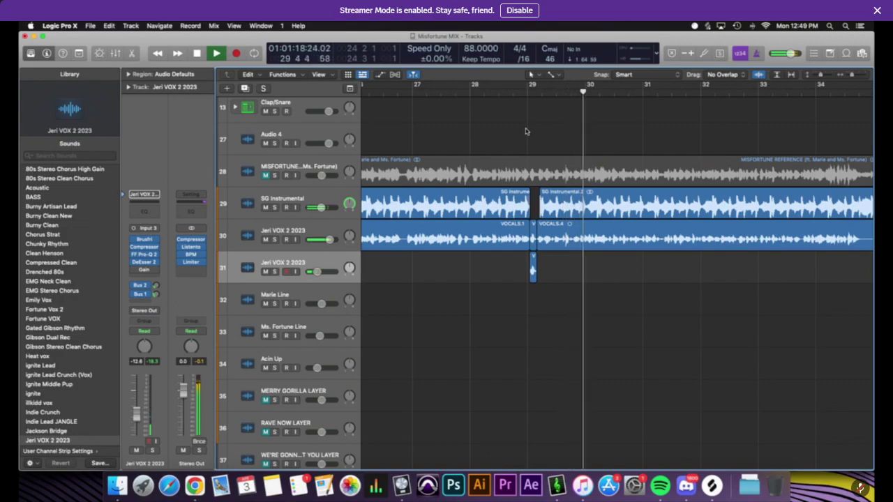
key("space")
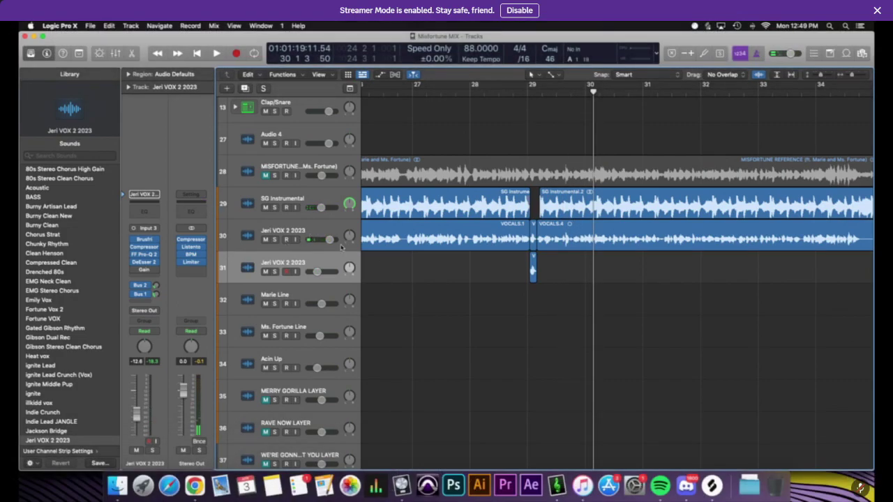
Try placing a copy of the transposed slice slightly after the original on the duplicate vocal track, and play it.
scroll(409, 269, "up", 5)
scroll(399, 319, "left", 3)
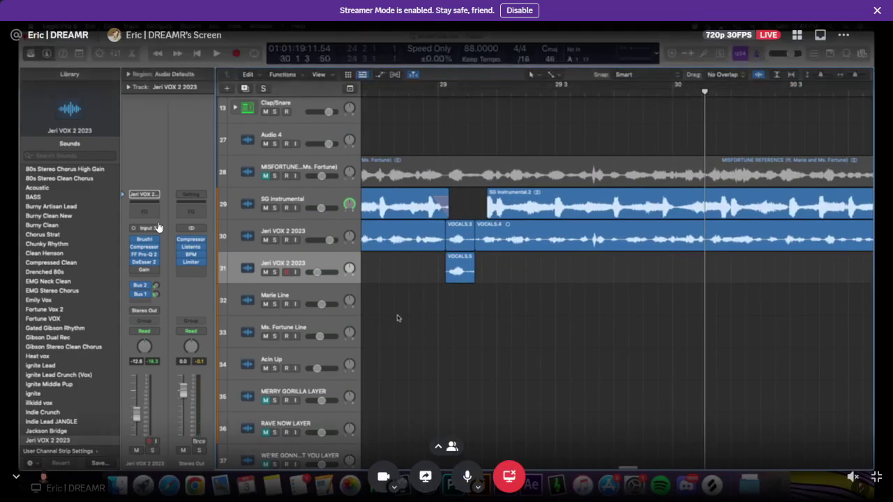
left_click(439, 90)
scroll(504, 309, "up", 3)
key("s")
key("s")
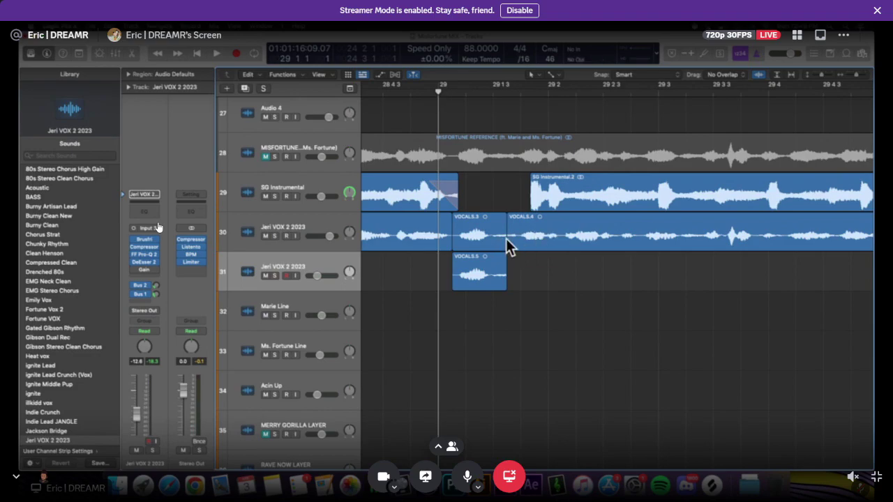
left_click_drag(477, 332, 477, 242)
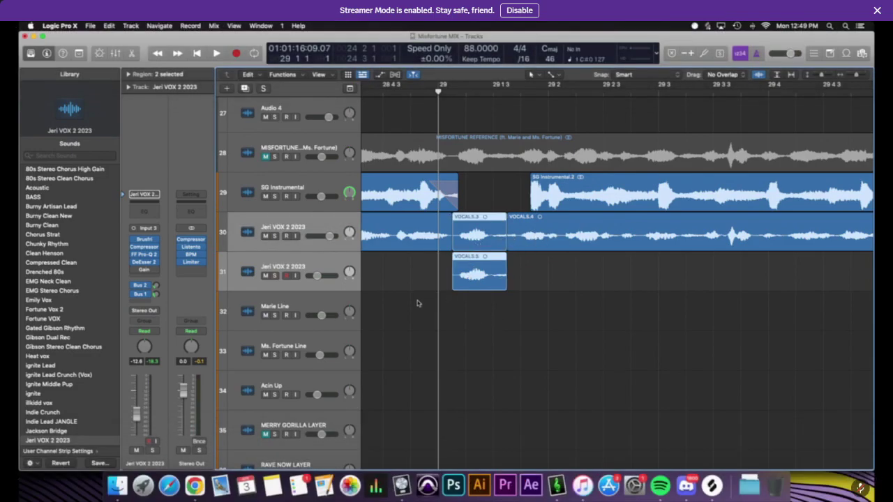
left_click(460, 279)
left_click_drag(486, 274, 499, 286)
key("space")
left_click(530, 273)
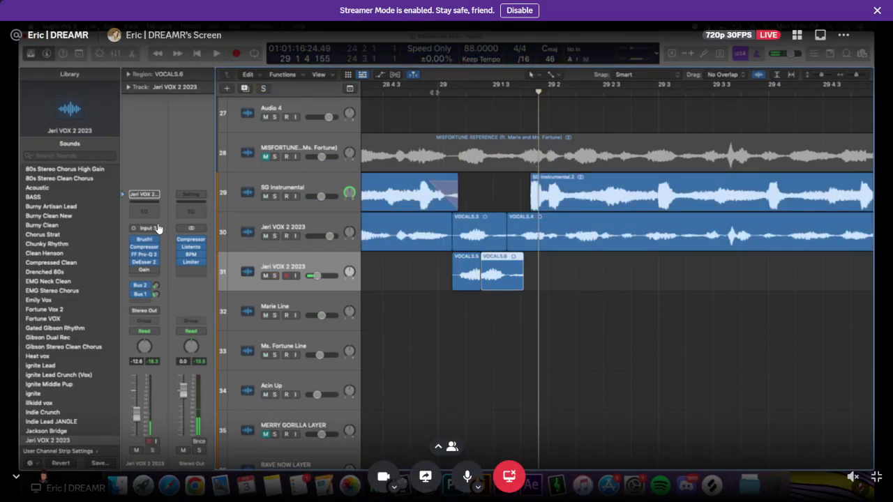
key("space")
key("space")
Undo the shifted copy of the transposed slice on the duplicate vocal track.
key("super+z")
key("super+z")
key("super+z")
left_click(474, 320)
key("super+Left")
key("super+Left")
key("super+Left")
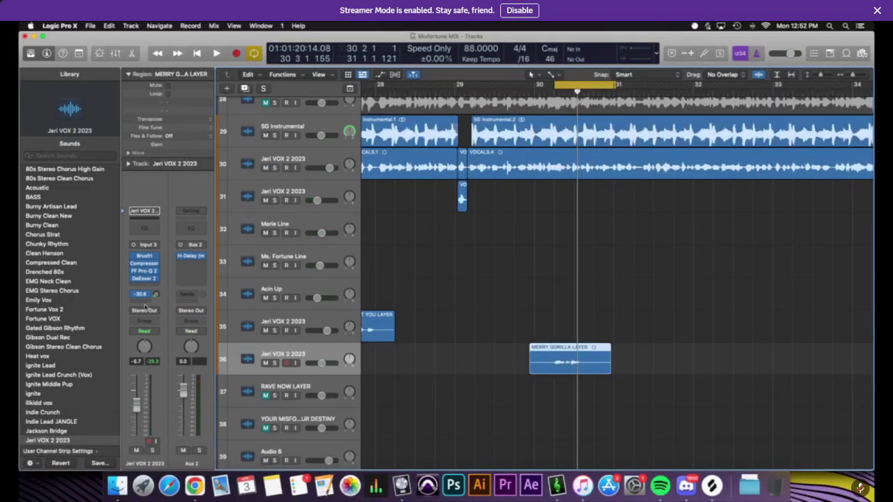
Add a Bus 1 send at about -25.9 dB to the MERRY GORILLA LAYER track and turn off the cycle range.
left_click(145, 301)
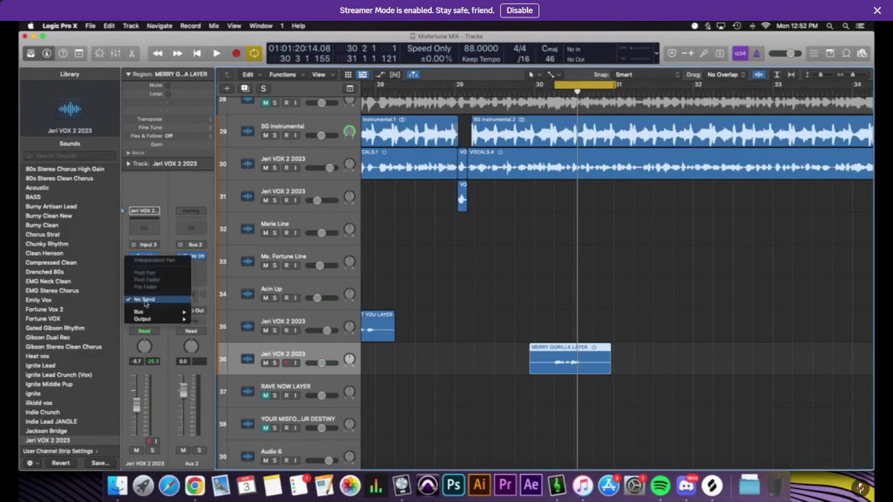
mouse_move(157, 313)
left_click(220, 217)
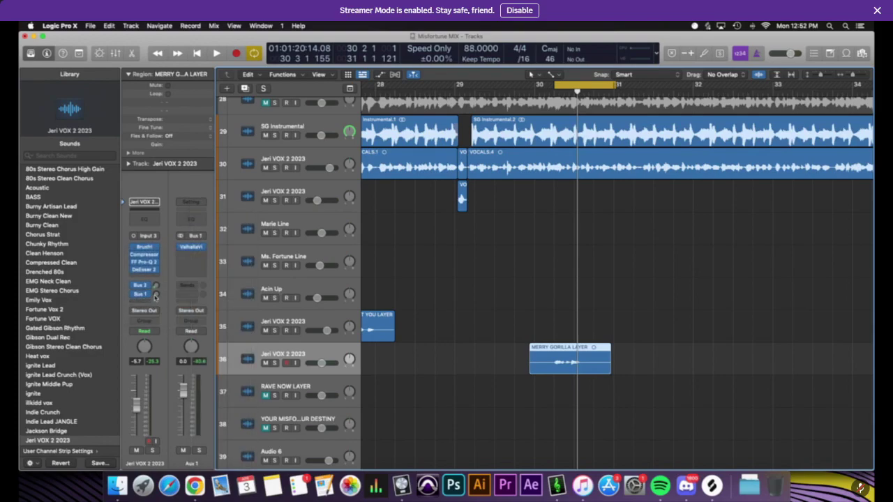
key("space")
left_click(521, 277)
key("space")
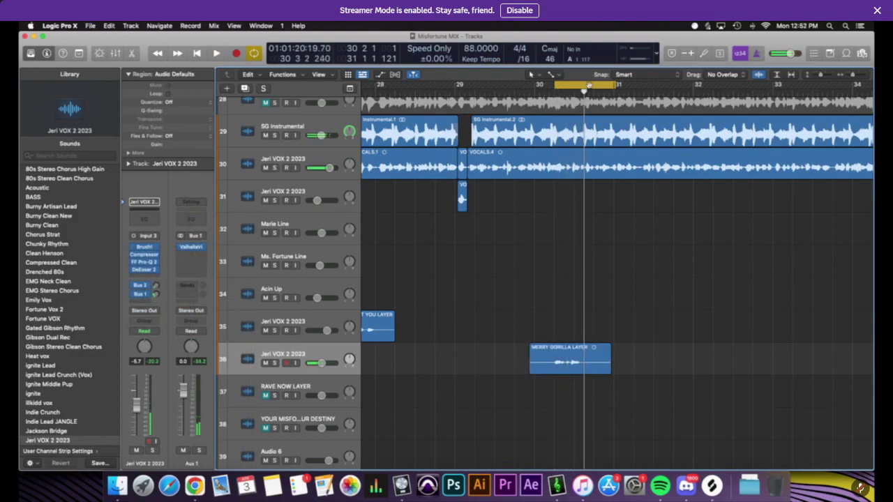
left_click(565, 81)
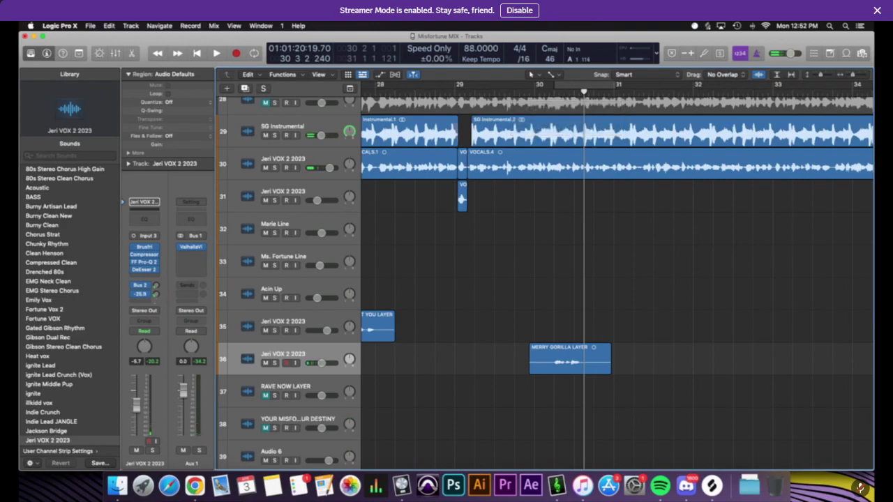
Play the song from bar 29 into bar 31 and listen to the gorilla layer within the full mix.
key("s")
left_click(534, 95)
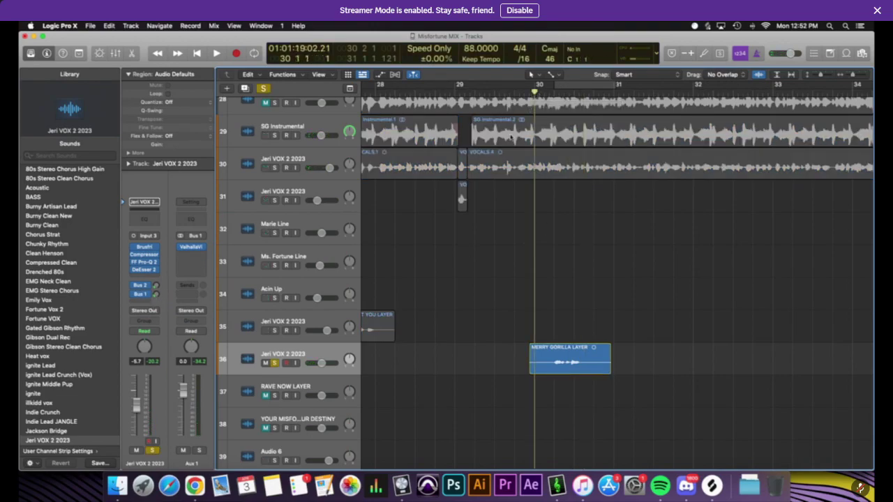
key("s")
key("comma")
key("space")
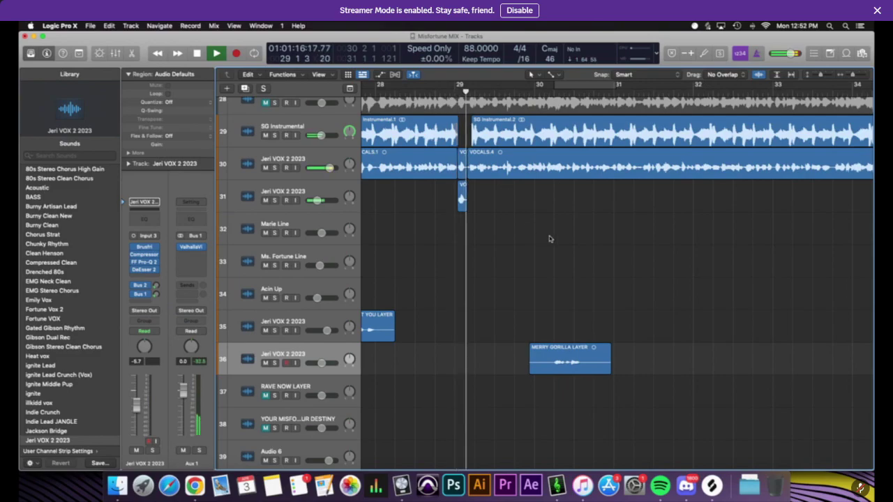
scroll(549, 237, "up", 2)
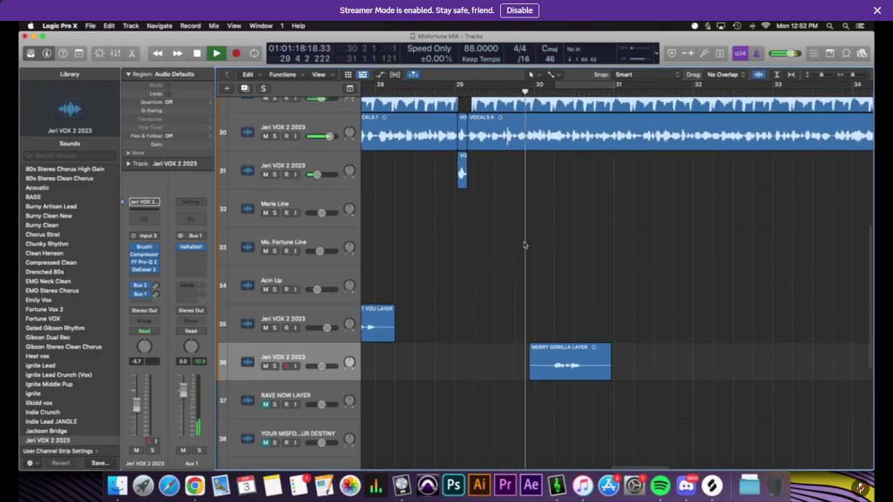
scroll(522, 246, "down", 2)
key("space")
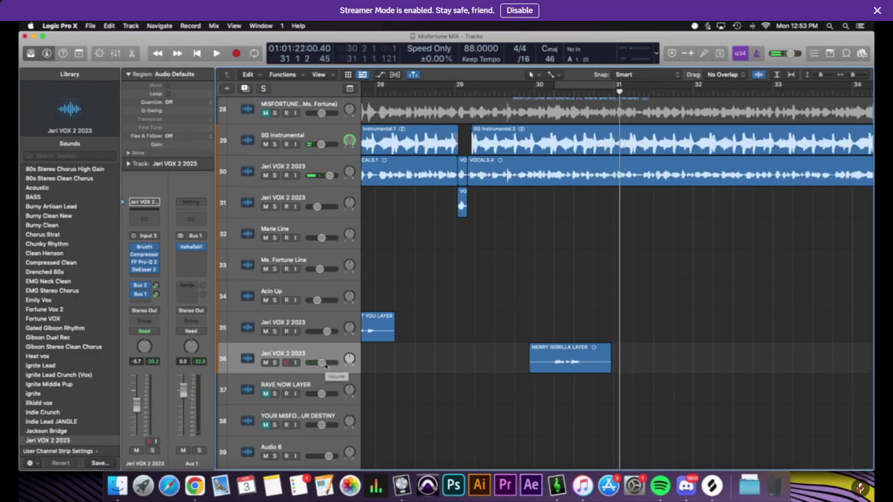
Raise the MERRY GORILLA LAYER track's volume to -4.4 dB, replay from bar 30 and save the project.
left_click(533, 92)
key("space")
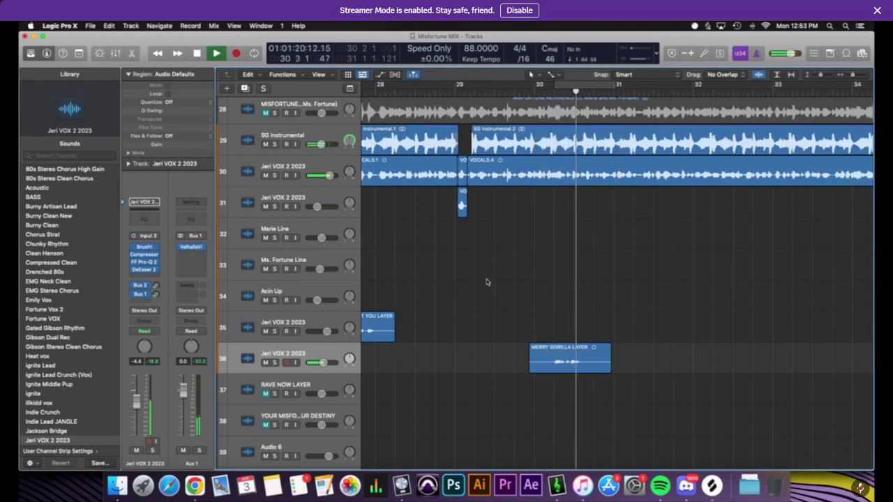
key("super+Left")
scroll(497, 290, "right", 2)
key("super+s")
Mute the MERRY GORILLA LAYER region and place the playhead at bar 30.
left_click(326, 162)
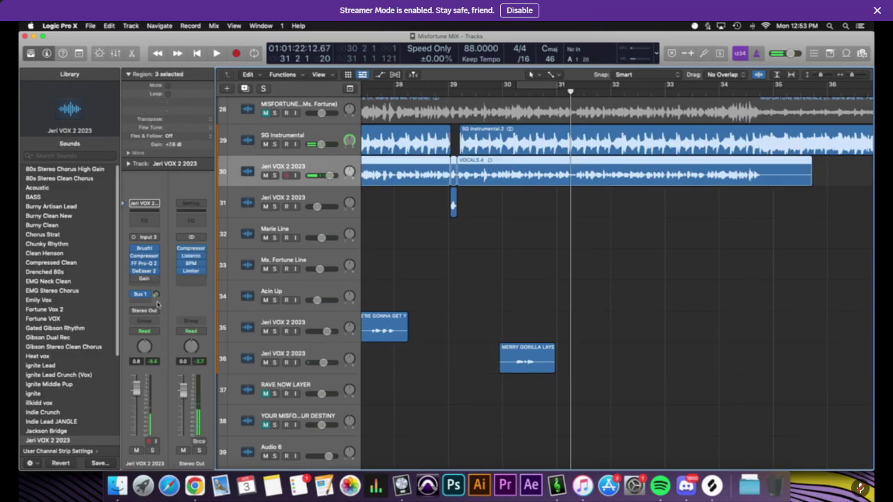
left_click(443, 318)
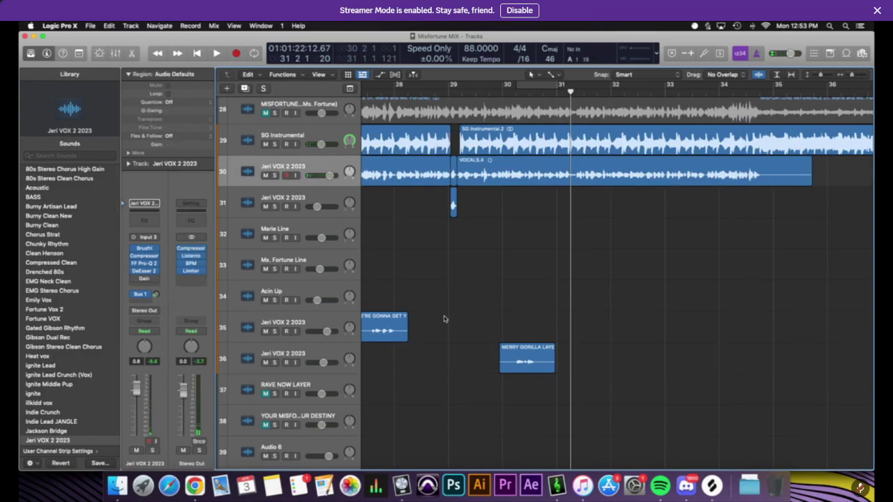
left_click(331, 350)
left_click(444, 377)
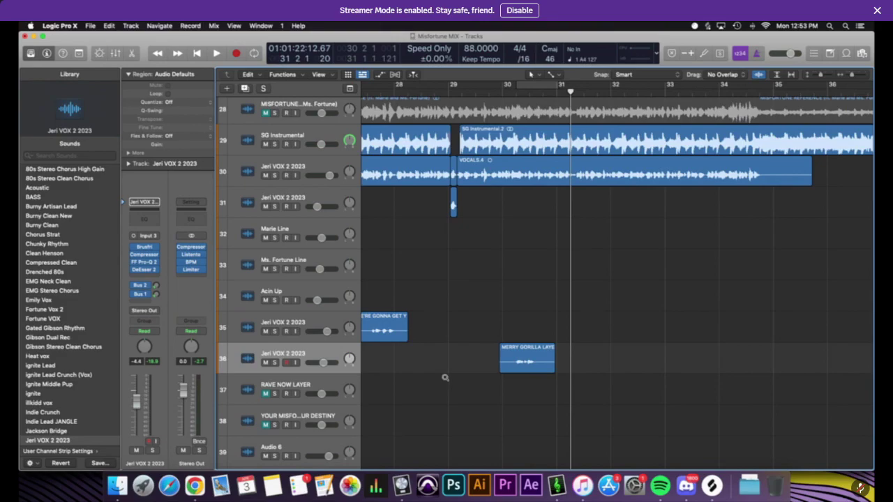
key("super+Left")
key("super+Left")
left_click_drag(526, 367, 519, 369)
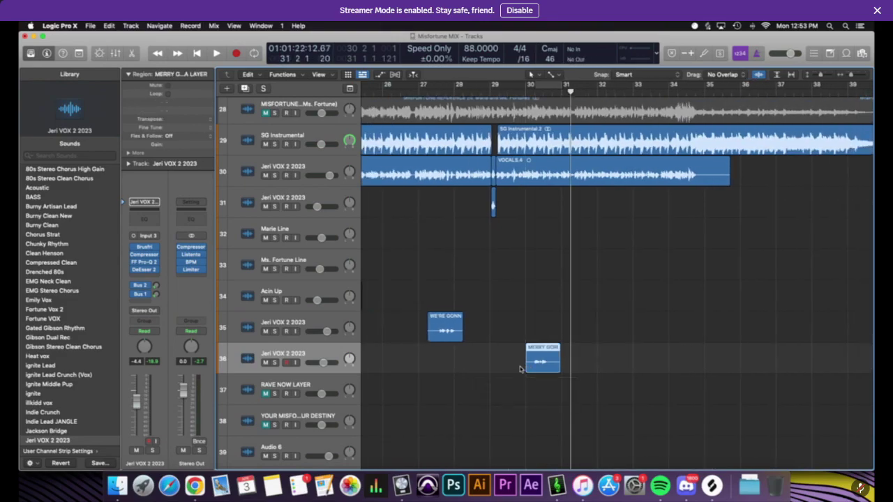
key("shift+Return")
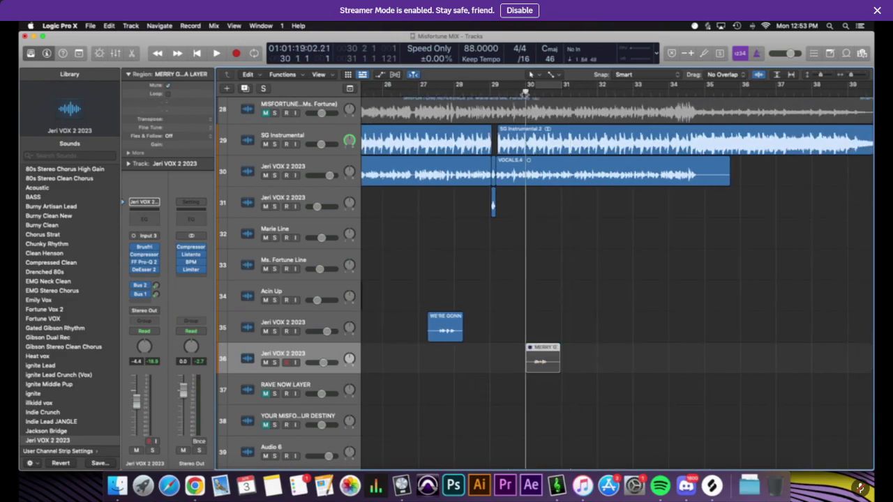
Unmute the MERRY GORILLA LAYER region and replay from bar 30 to compare the mix with and without the layer.
key("space")
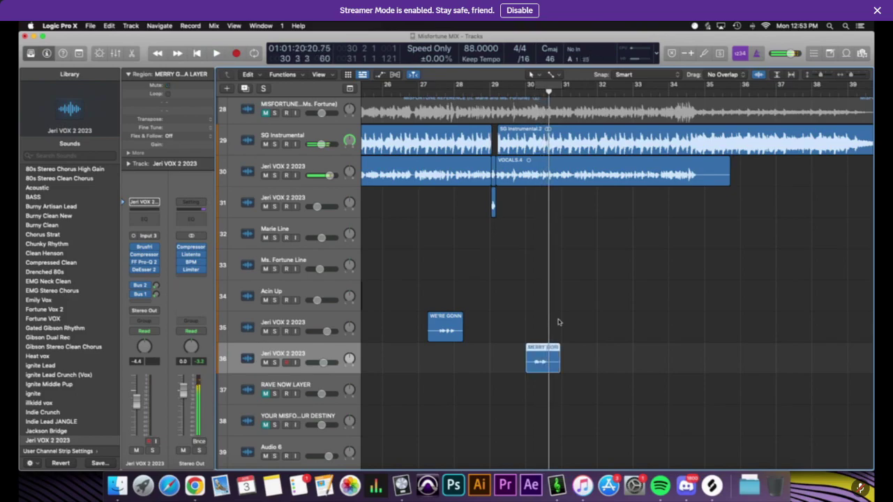
key("space")
left_click(499, 311)
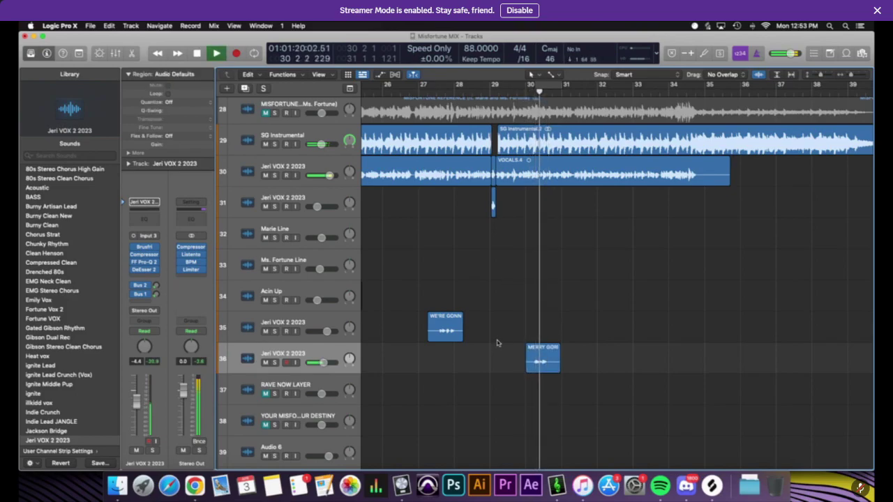
key("space")
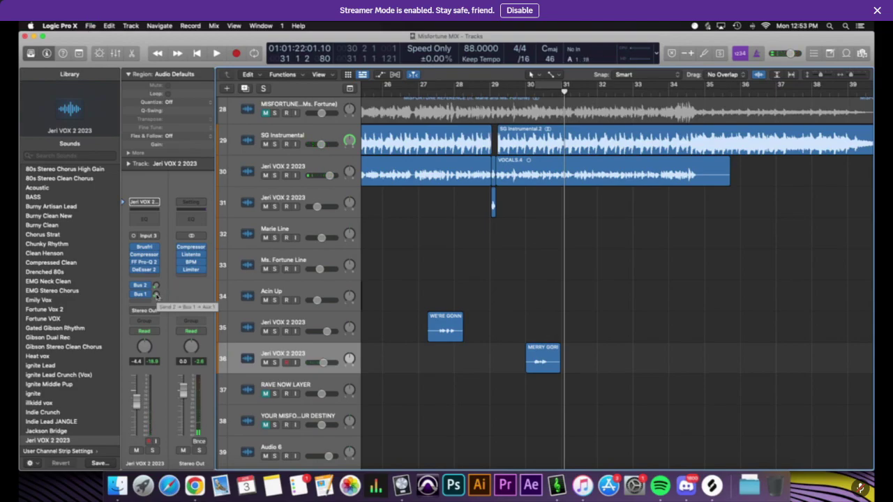
scroll(460, 274, "down", 1)
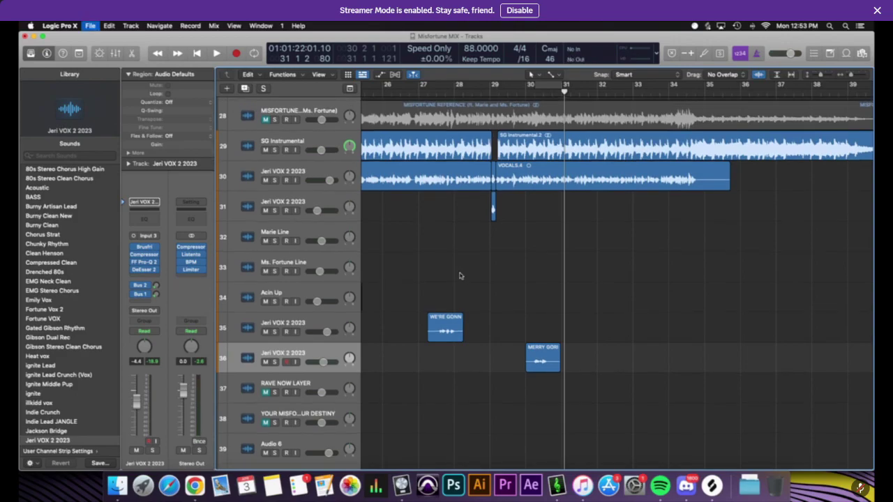
left_click(459, 275, "ctrl+alt")
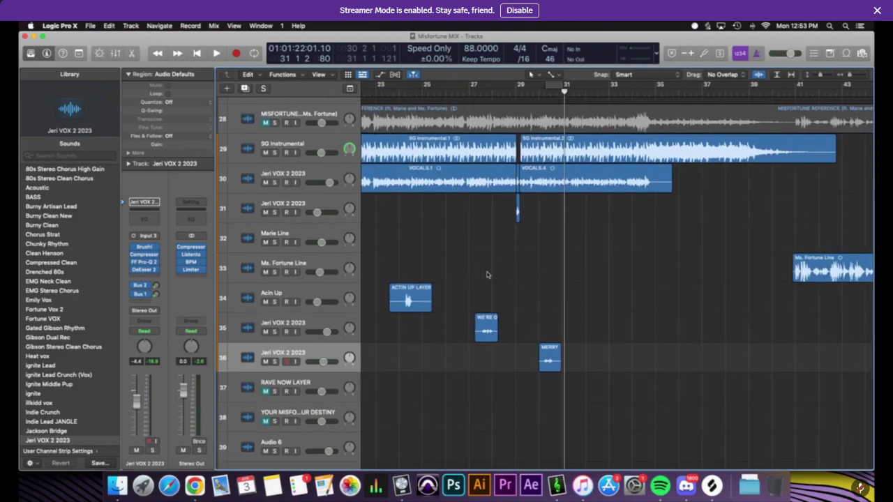
left_click(487, 274, "ctrl+alt")
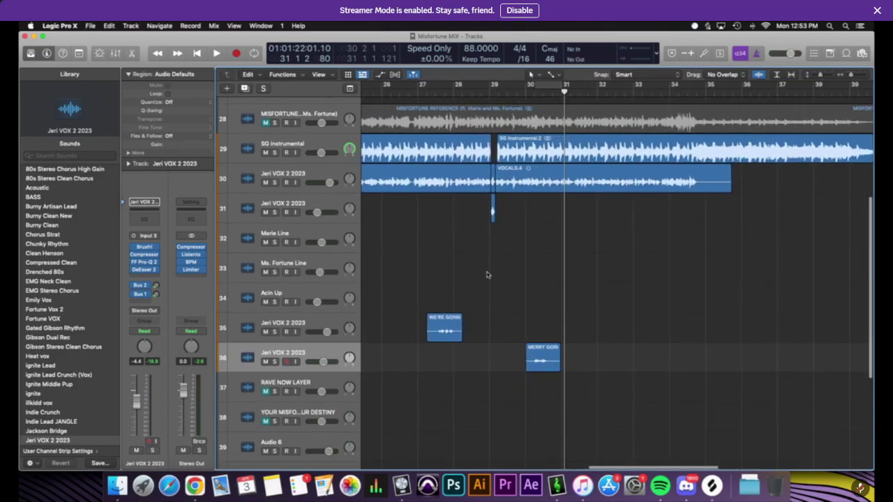
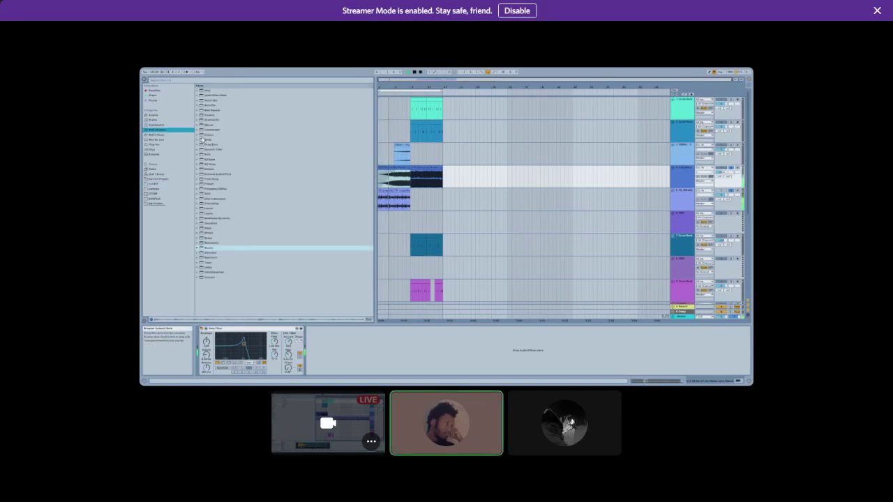
In Ableton Live, replace the Chorus device on the light-purple audio track with the first preset in the Chorus folder and play the result.
left_click(198, 125)
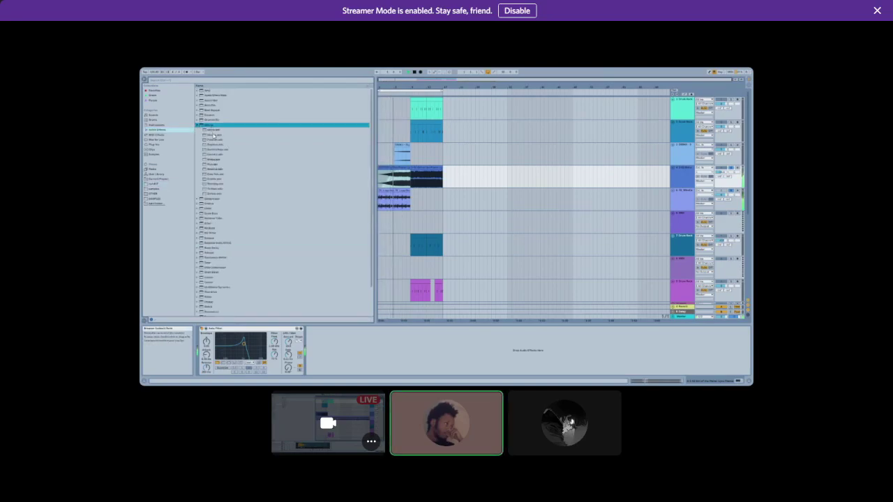
left_click(213, 134)
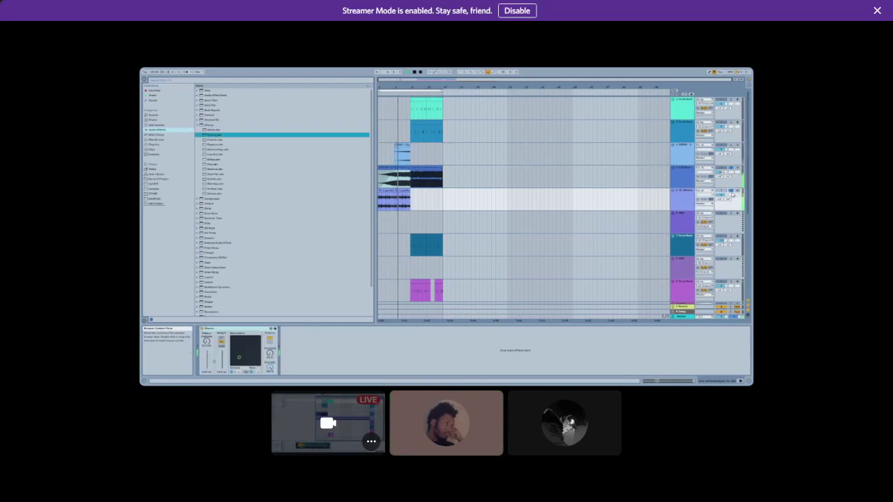
left_click(212, 130)
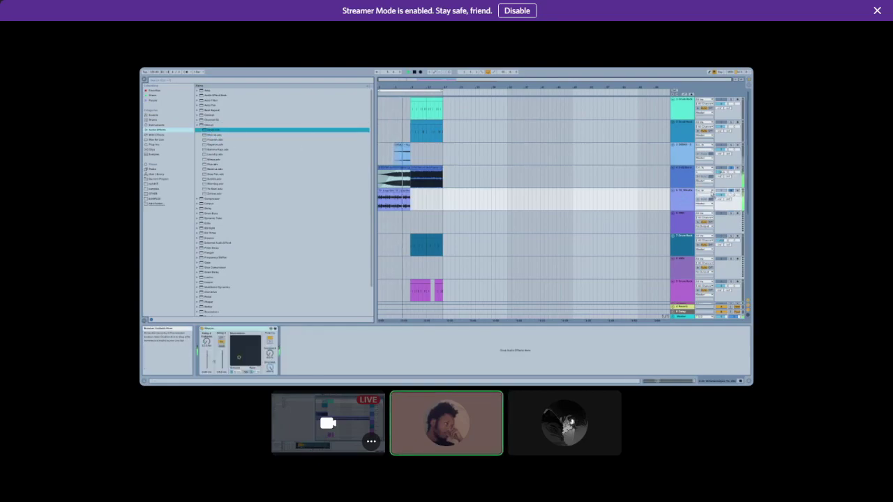
left_click_drag(683, 197, 687, 201)
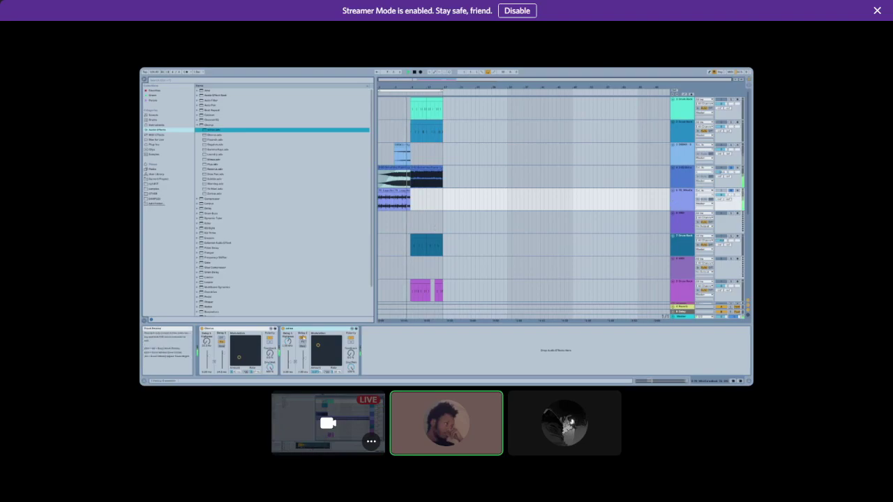
left_click(246, 331)
key("Delete")
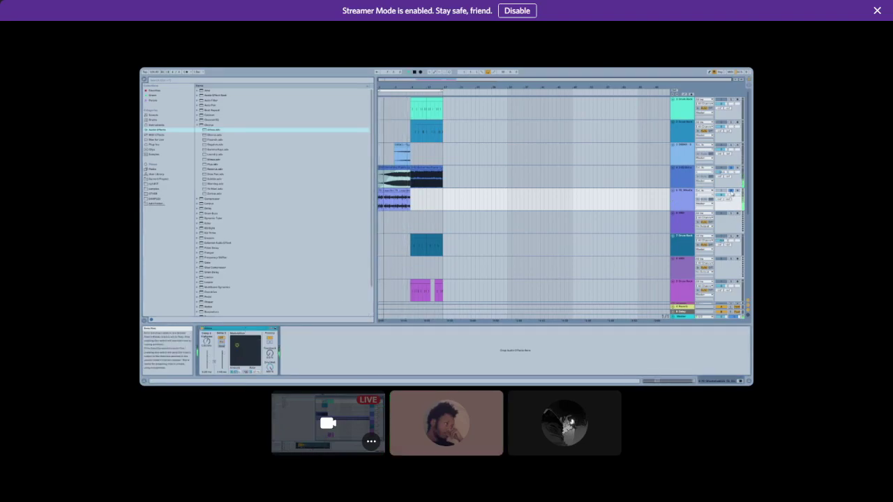
key("space")
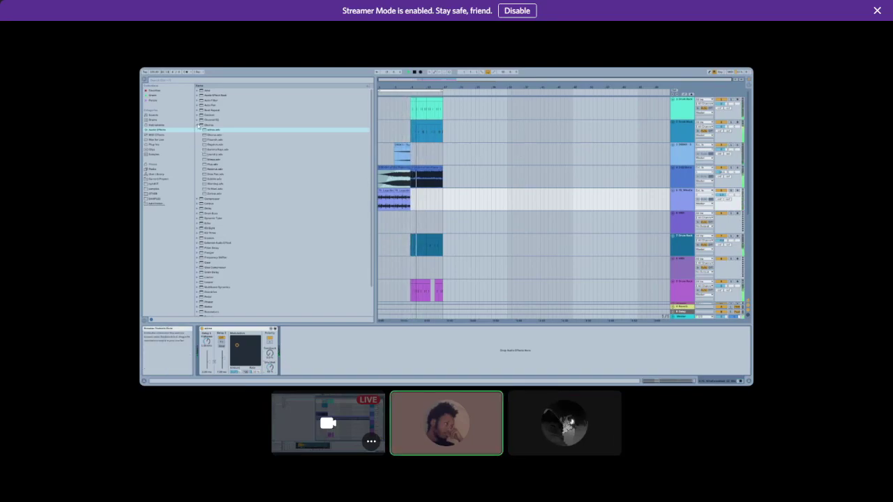
left_click(148, 184)
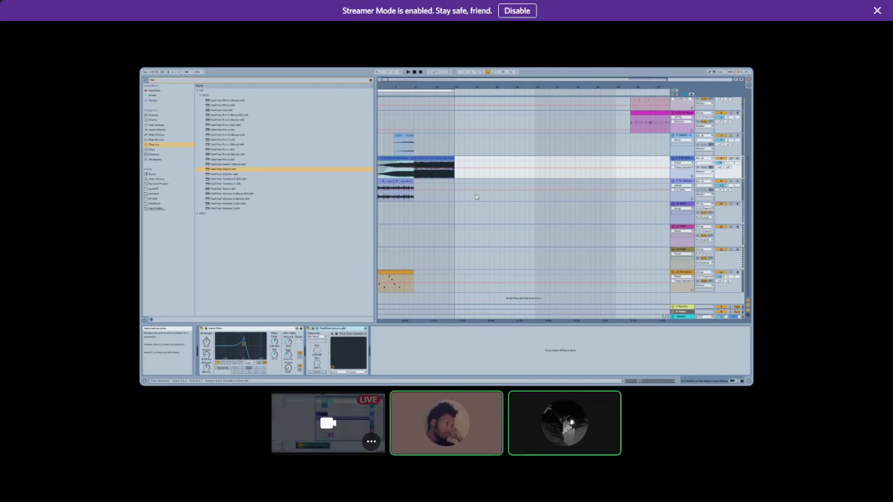
In Discord, set the call participant's user volume to 95%.
right_click(608, 421)
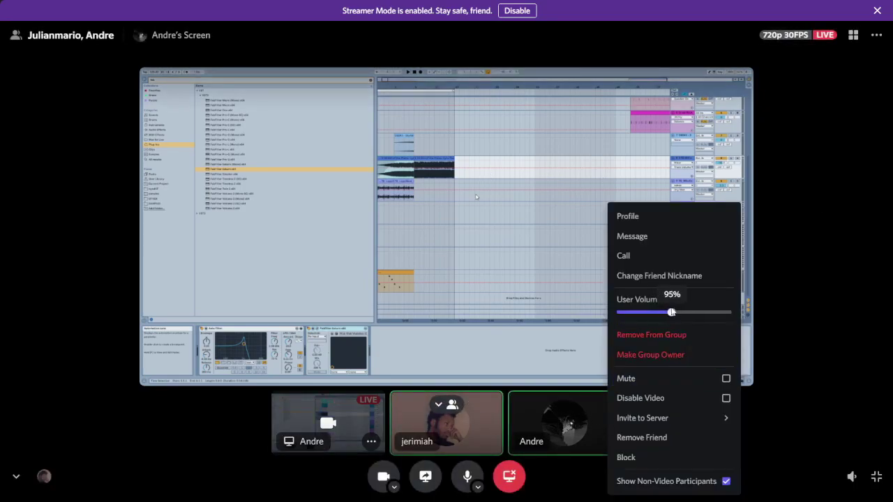
left_click_drag(672, 311, 671, 312)
left_click(640, 4)
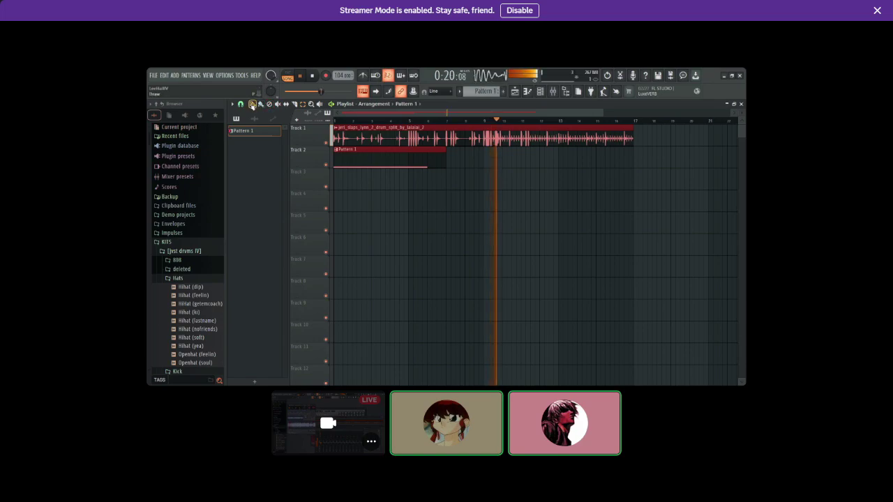
In FL Studio, replay the arrangement from the start and open the Fire Emblem slicer channel's piano roll.
left_click(337, 121)
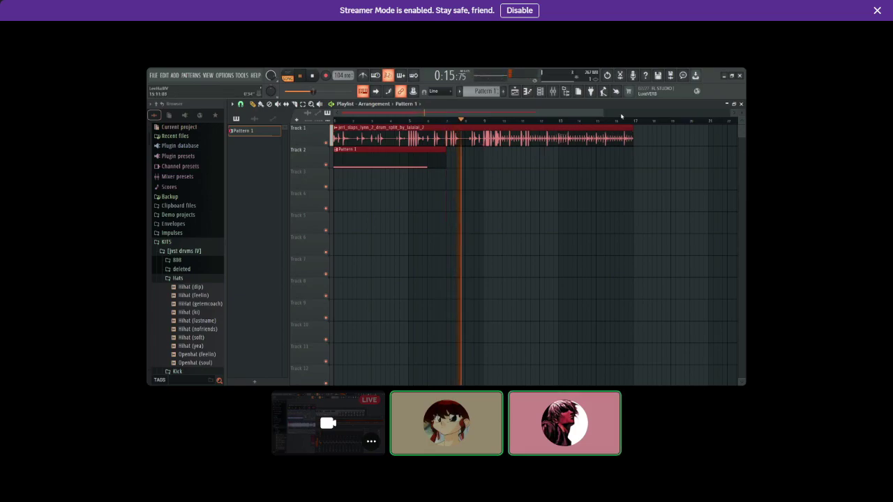
left_click(733, 104)
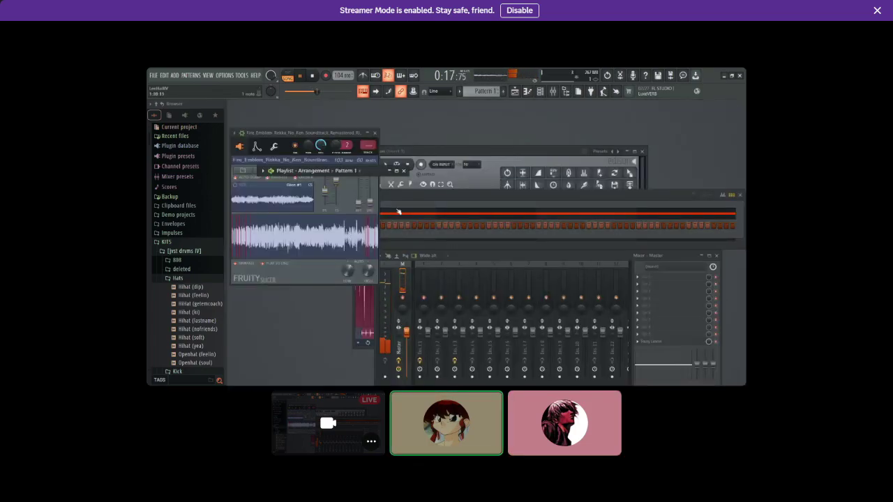
left_click(343, 213)
left_click(335, 215)
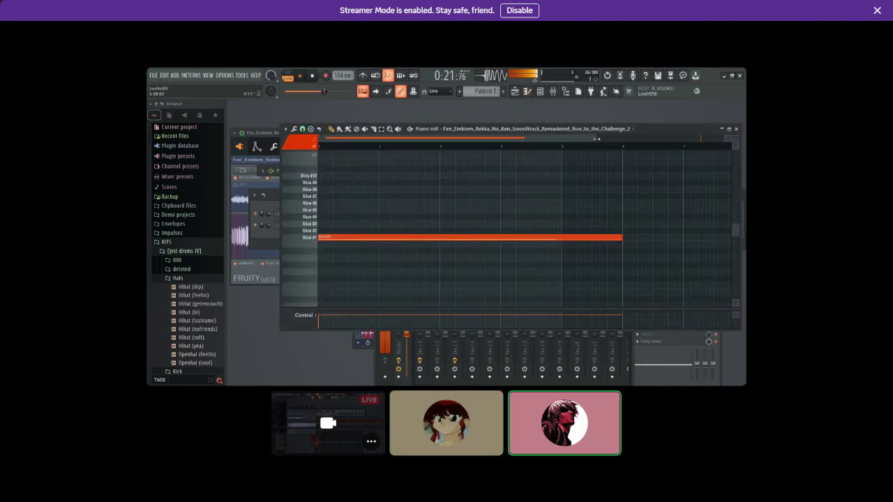
Lengthen the Slice #1 note by one bar so it ends at bar 7, and restore the smaller piano roll window.
left_click_drag(596, 138, 682, 148)
left_click_drag(551, 236, 596, 239)
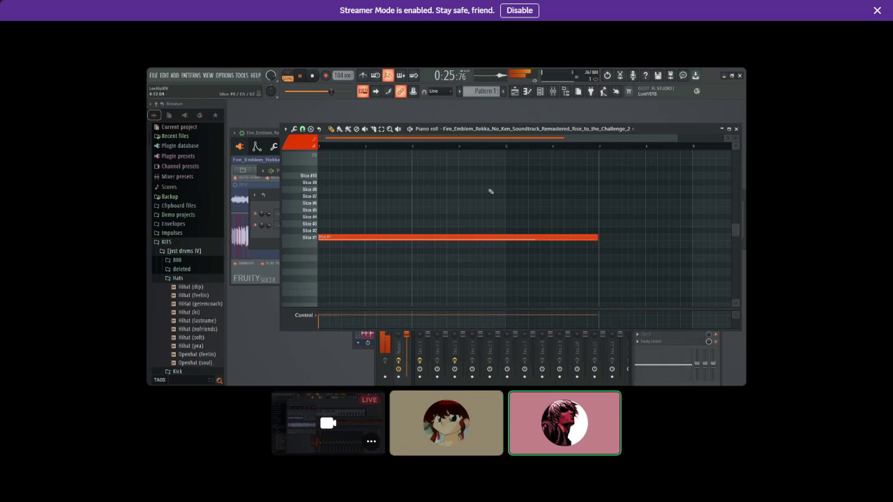
left_click(730, 130)
left_click(731, 107)
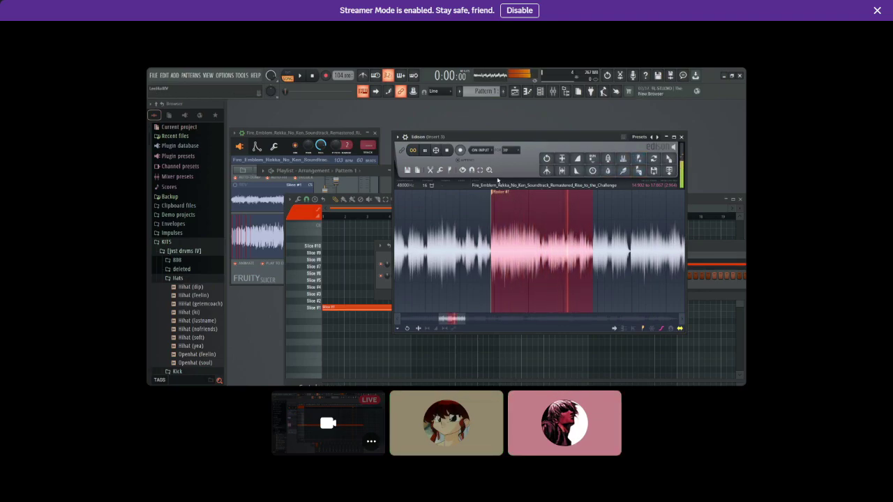
Extend the Edison selection to run from the sample's beginning to the quiet dip after the last marker.
scroll(460, 244, "down", 5)
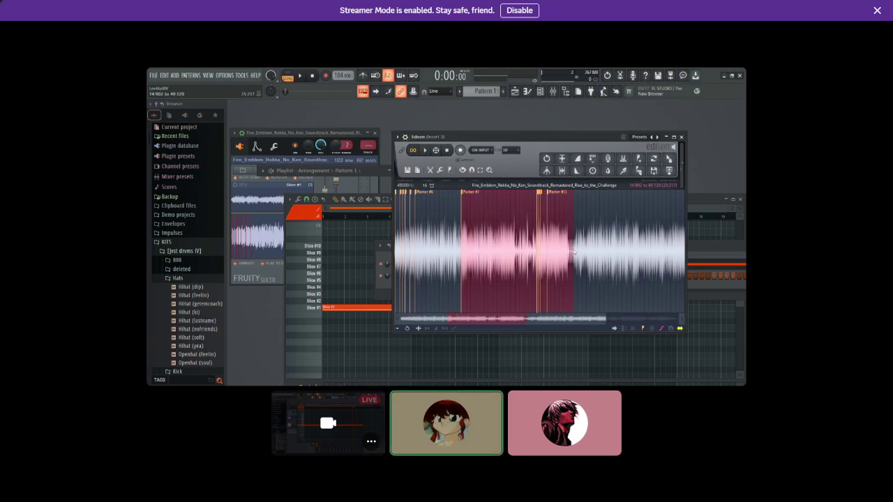
left_click_drag(559, 248, 567, 247)
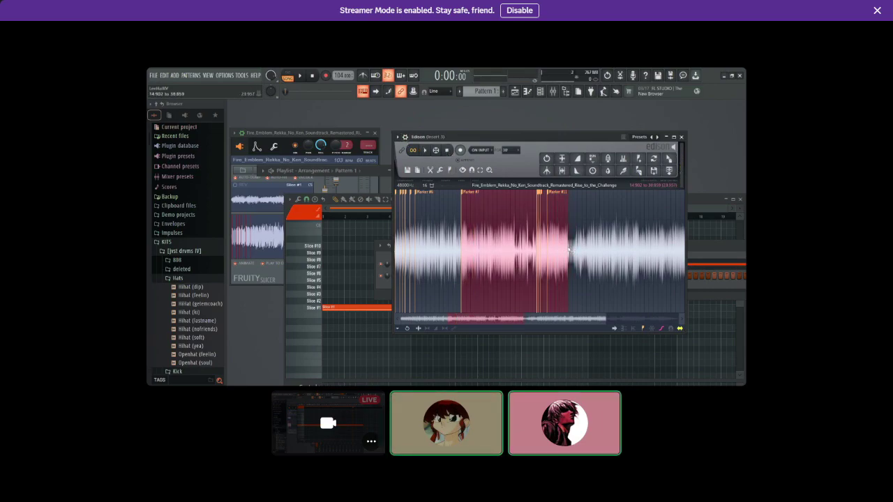
left_click_drag(461, 240, 353, 233)
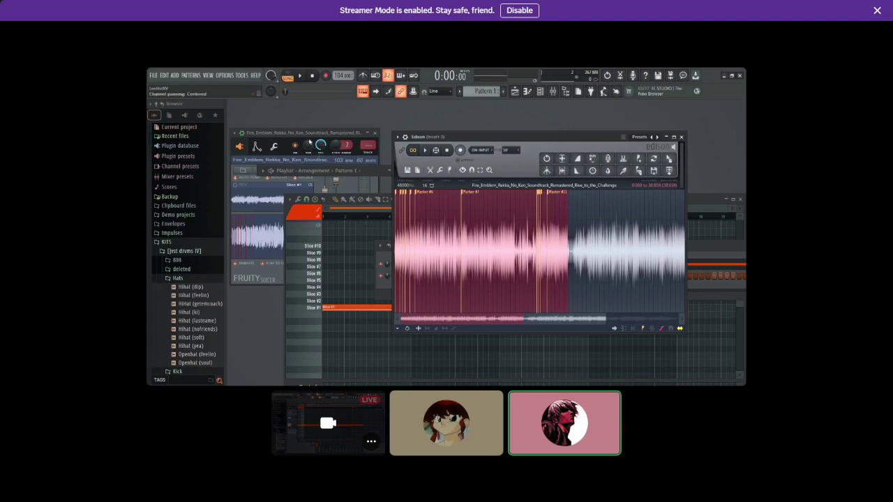
Load the selected Edison audio into the Fire Emblem Fruity Slicer and set its time stretch to about 159%.
left_click(308, 134)
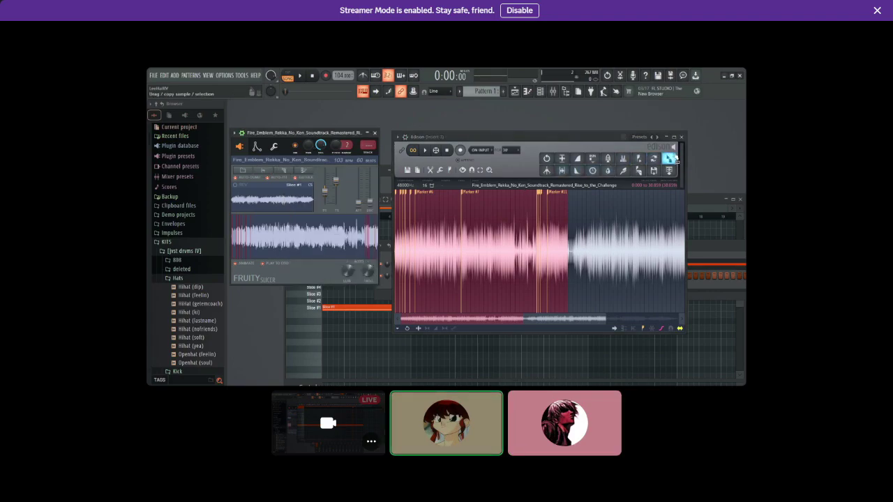
left_click_drag(671, 159, 477, 182)
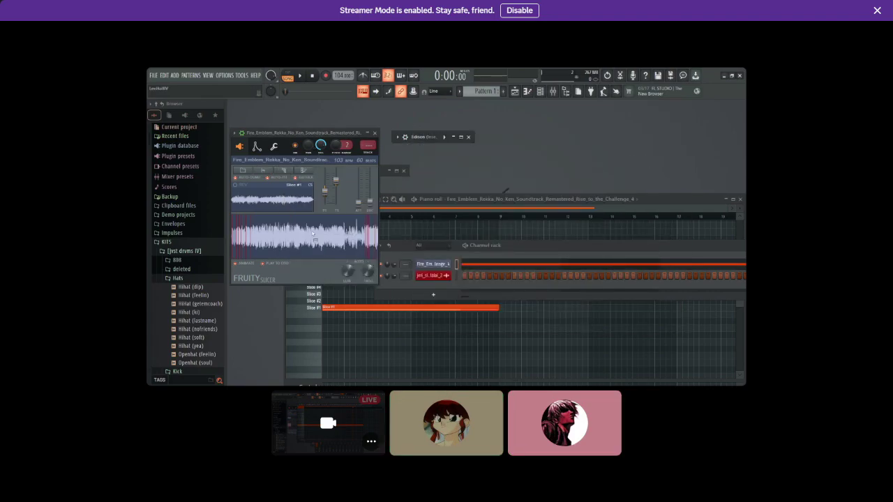
left_click_drag(315, 239, 310, 237)
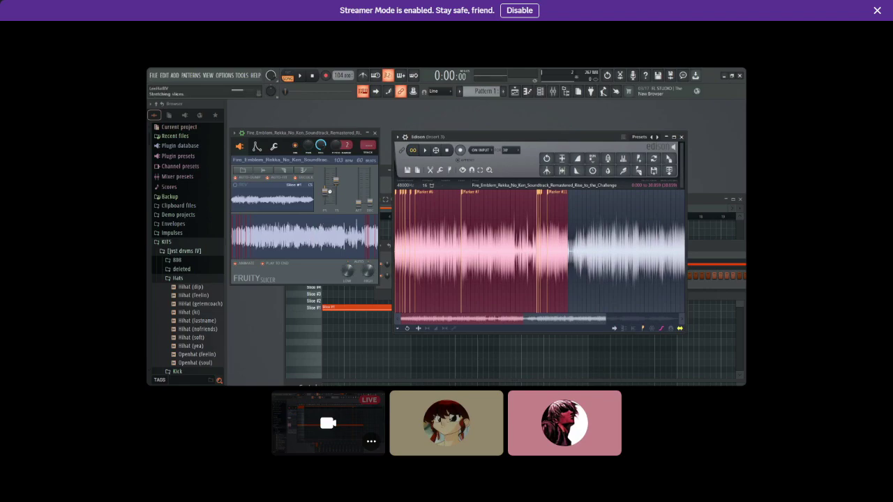
left_click_drag(336, 188, 336, 178)
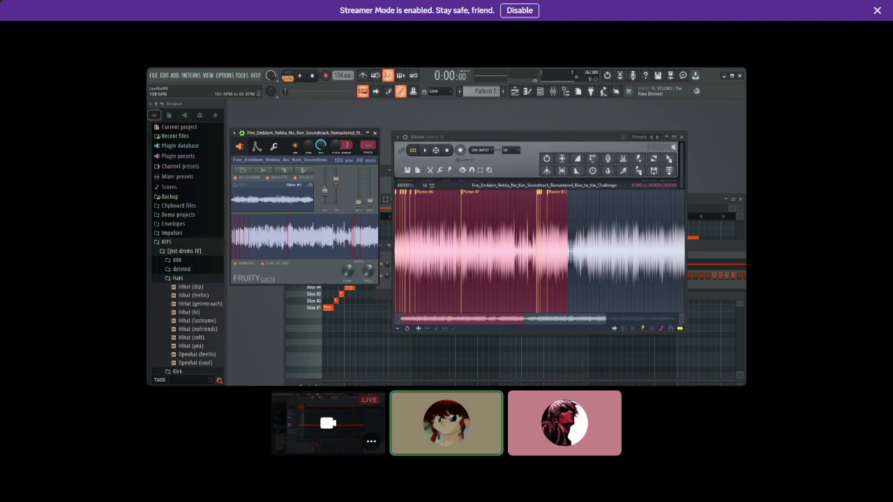
Clear the automatically placed slice notes and draw one Slice #1 note from bar 1 to bar 5.
left_click(319, 339)
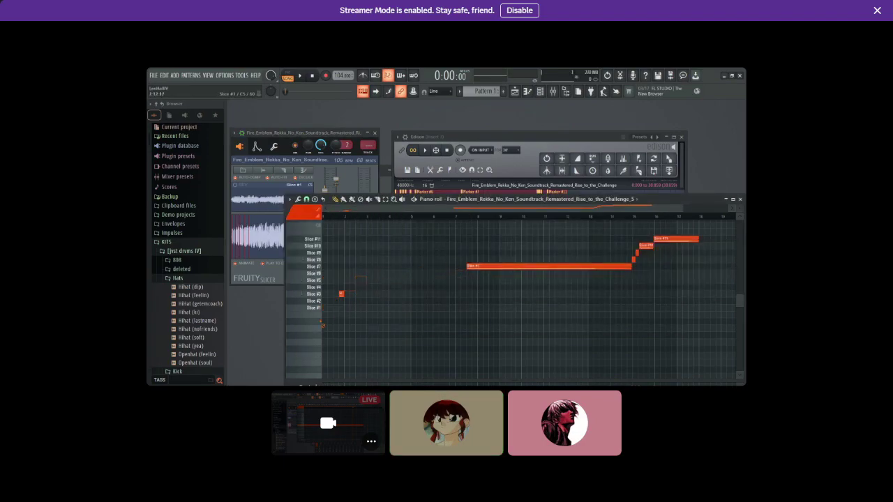
mouse_move(321, 323)
left_mouse_down()
mouse_move(633, 271)
mouse_move(658, 239)
left_mouse_up()
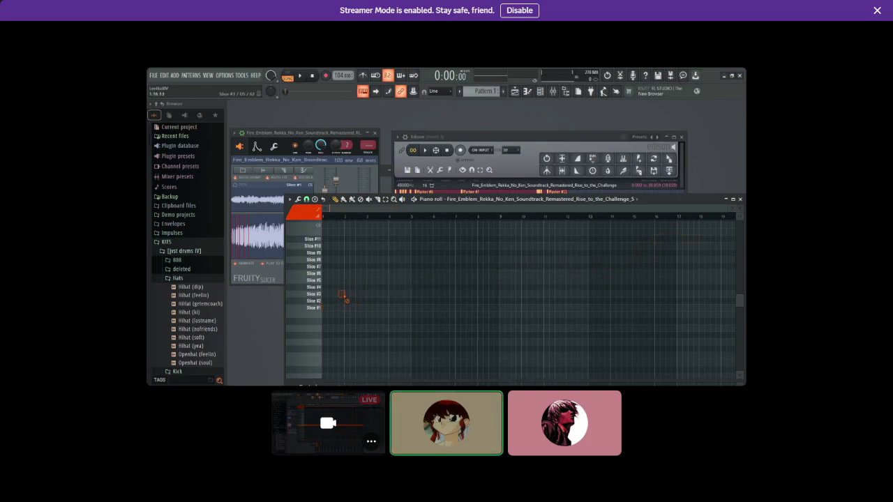
left_click(319, 308)
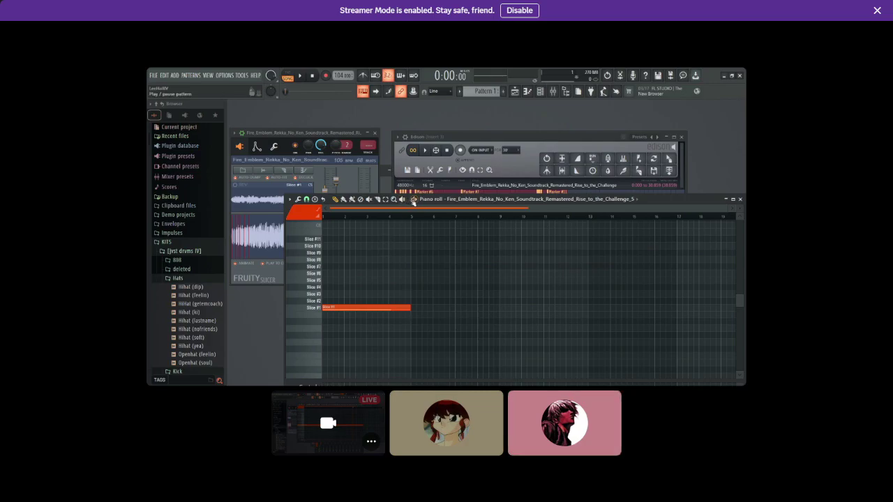
Preview the Slice #1 note in pattern mode, then replay it in song mode against the drum loop.
key("space")
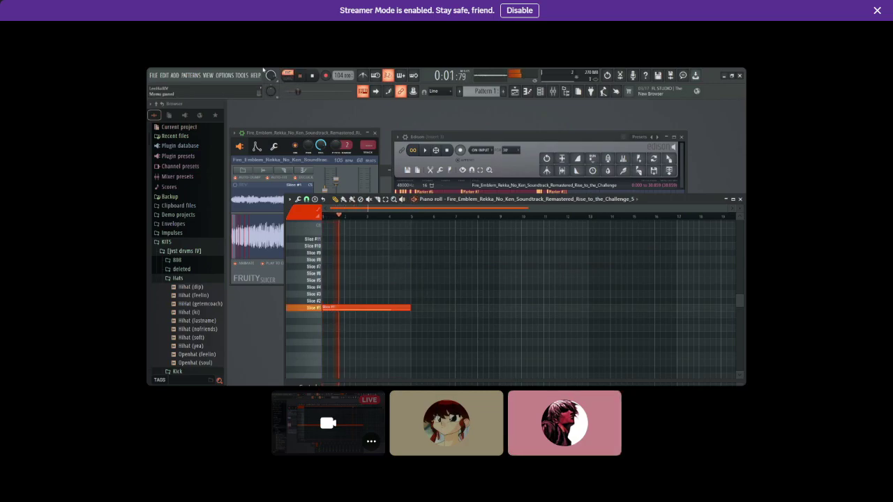
left_click(289, 78)
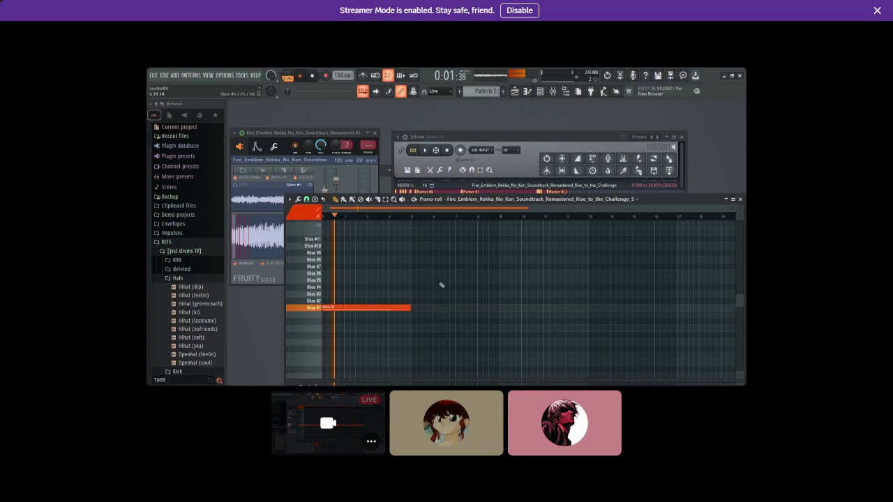
left_click_drag(727, 208, 693, 208)
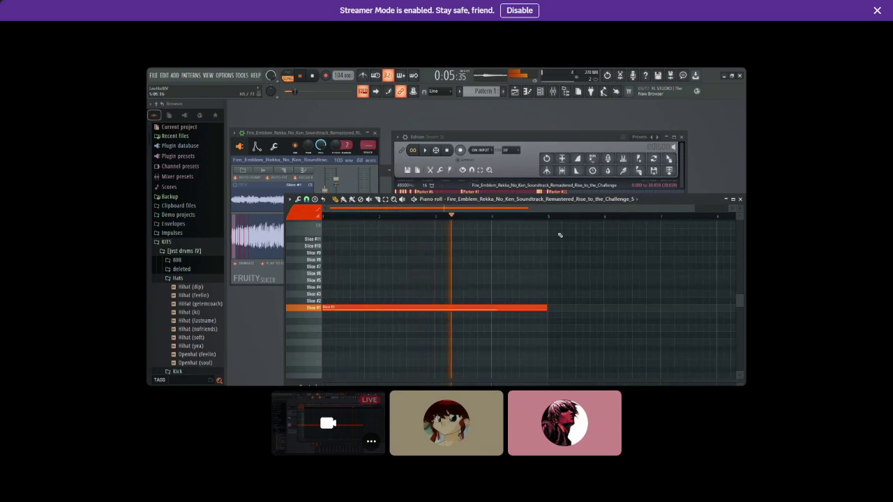
key("space")
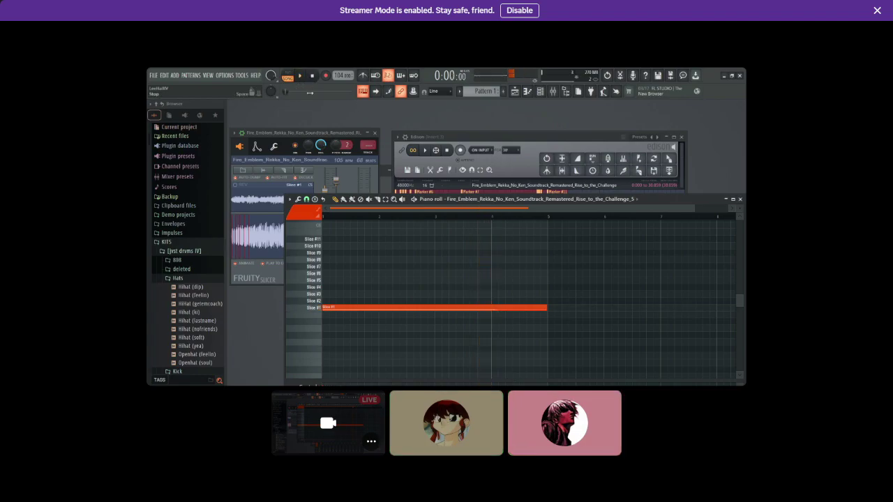
Fine-tune the Fruity Slicer's time stretch and compare the Slice #1 note in pattern mode and song mode.
left_click(337, 184)
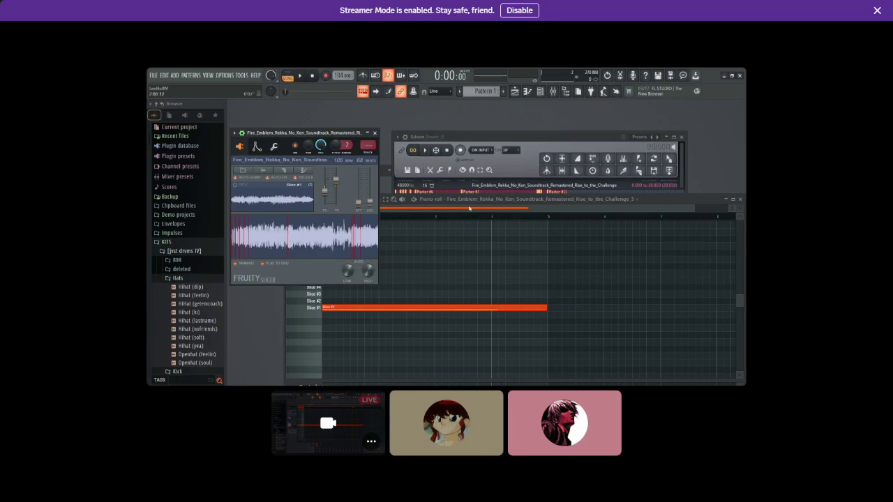
left_click(417, 200)
key("space")
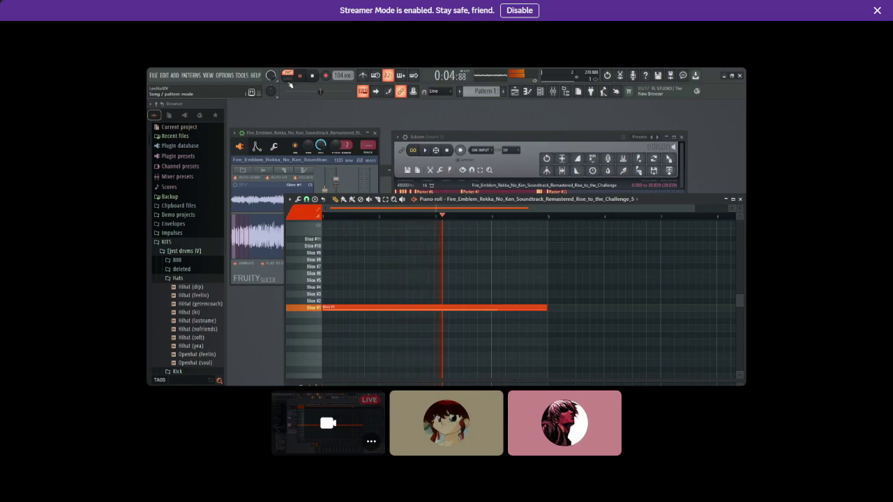
left_click(288, 80)
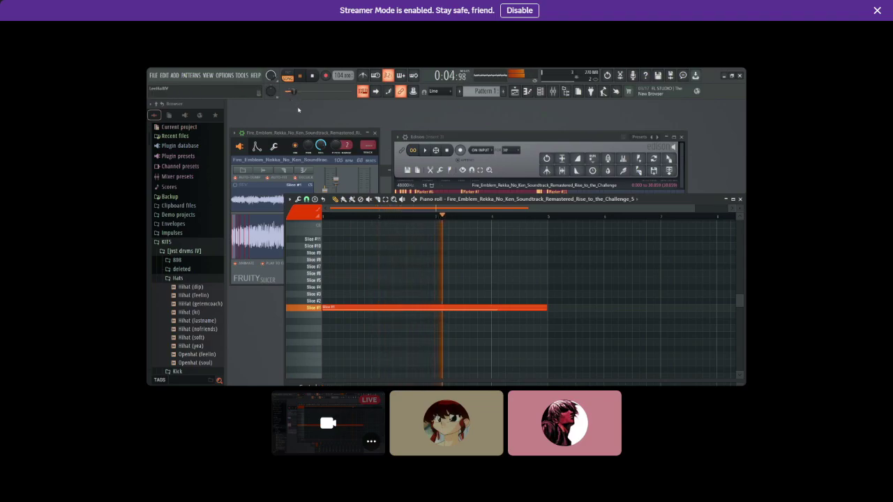
Readjust the slicer's time stretch while the Slice #1 note replays against the drum loop.
left_click(340, 161)
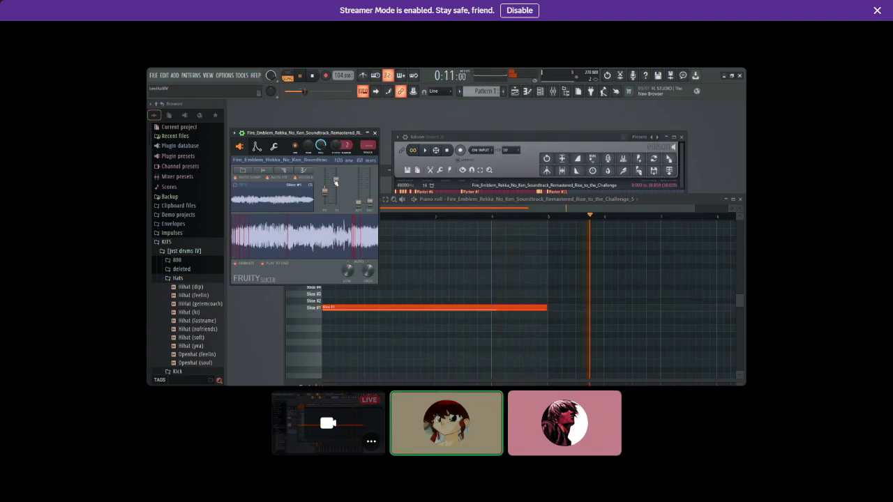
left_click_drag(403, 215, 323, 215)
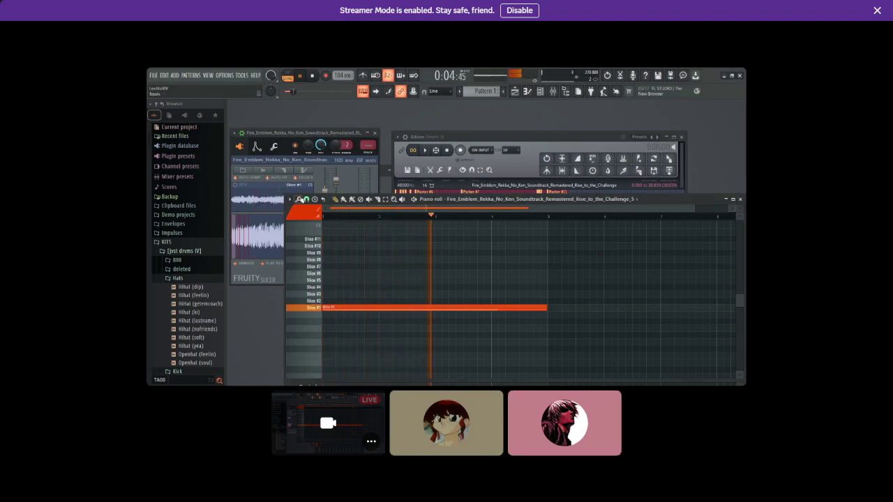
left_click(274, 189)
left_click(336, 180)
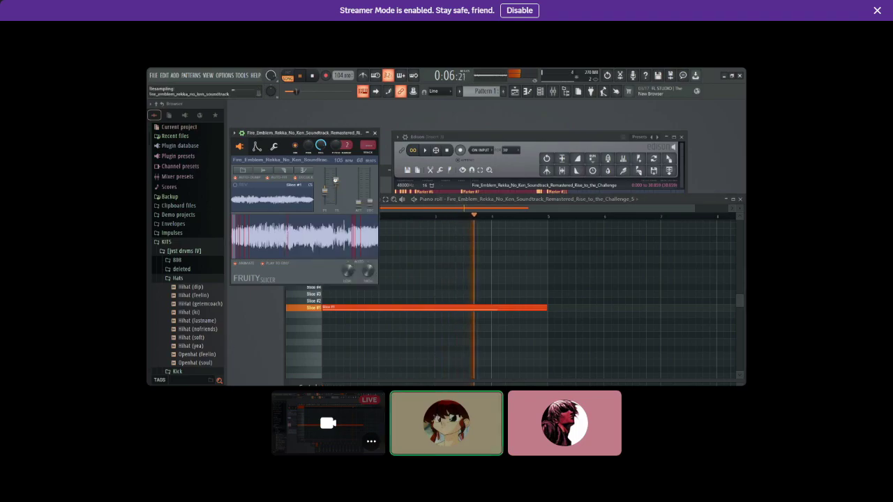
left_click(404, 214)
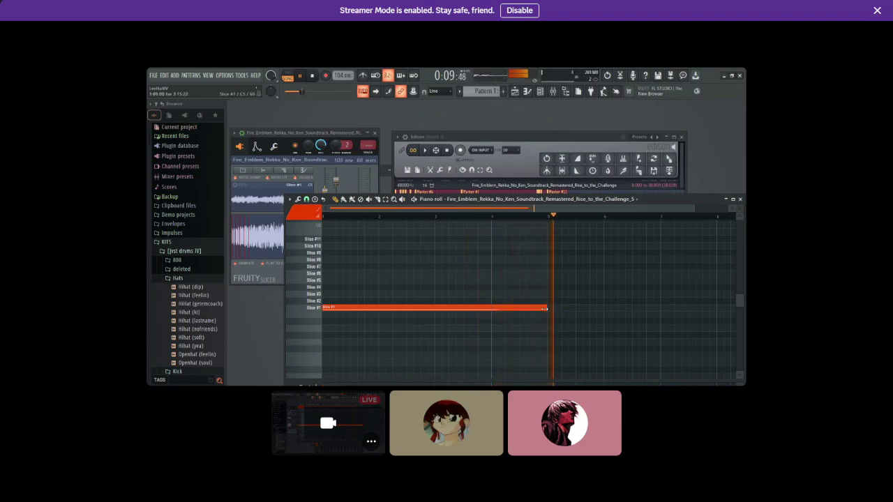
Extend the Slice #1 note past bar 7 and chain a Slice #7 note and a Slice #10 note end to end after it.
left_click_drag(546, 308, 657, 320)
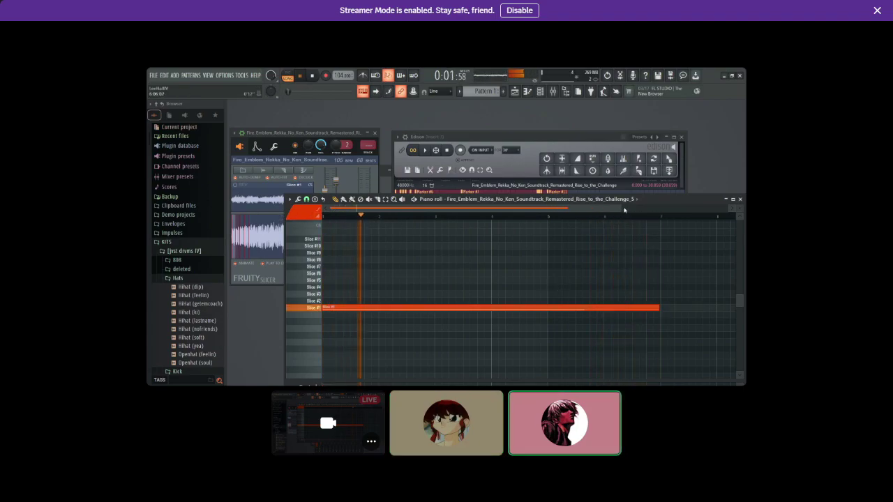
left_click_drag(620, 208, 727, 209)
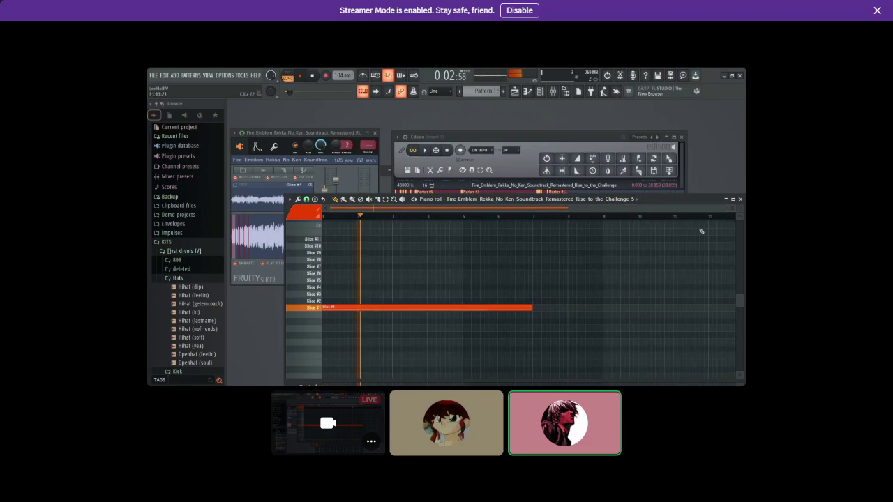
left_click(539, 267)
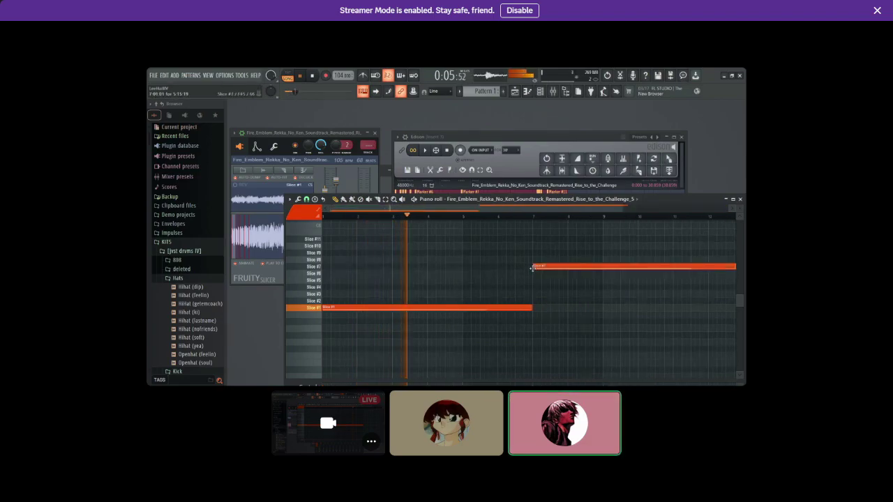
right_click(548, 265)
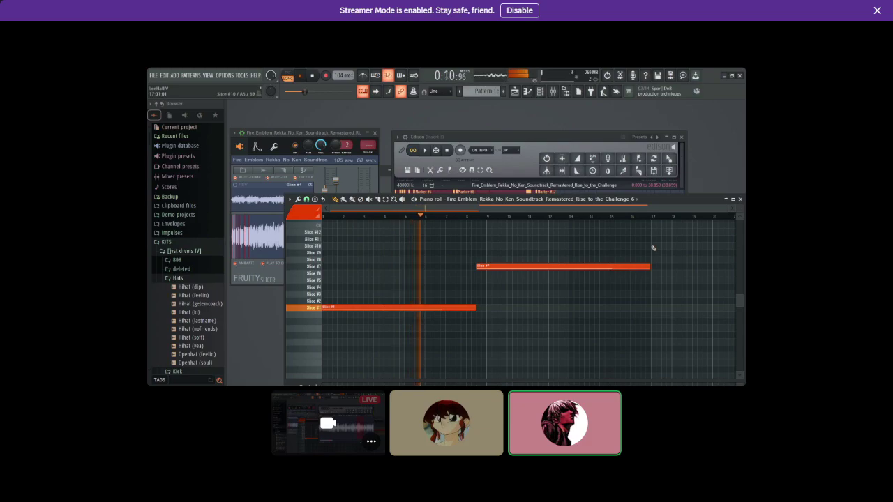
left_click(653, 247)
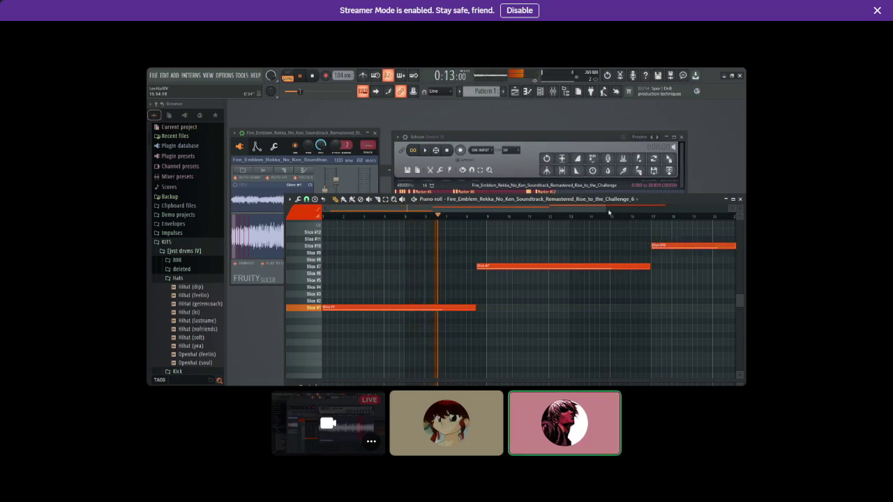
Delete the Slice #10 note at bar 17 and play the song from the start of the Slice #7 note.
left_click_drag(607, 209, 731, 216)
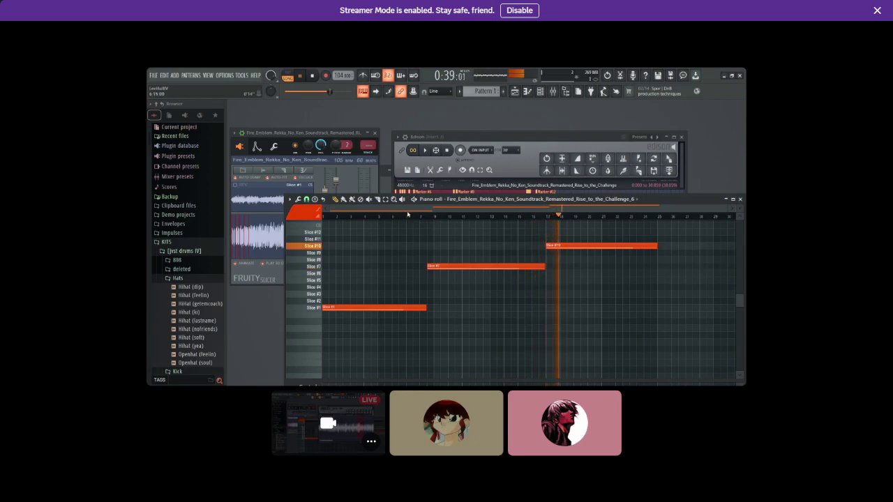
right_click(552, 248)
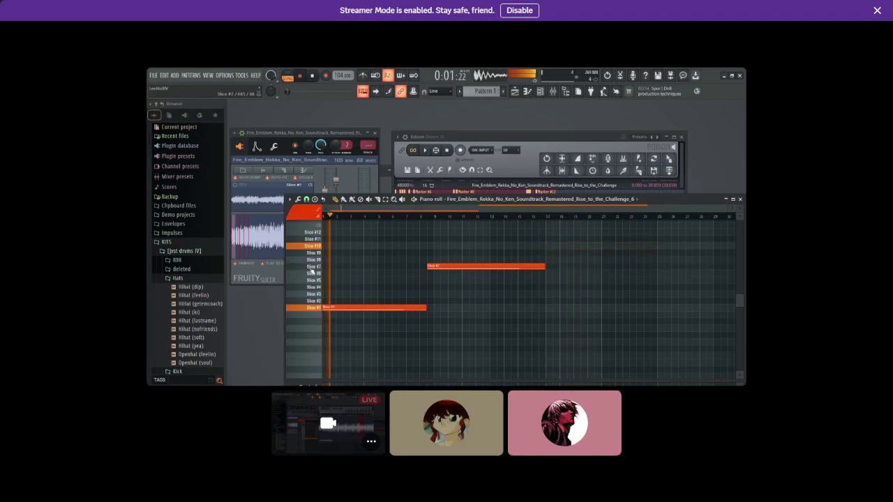
left_click(426, 217)
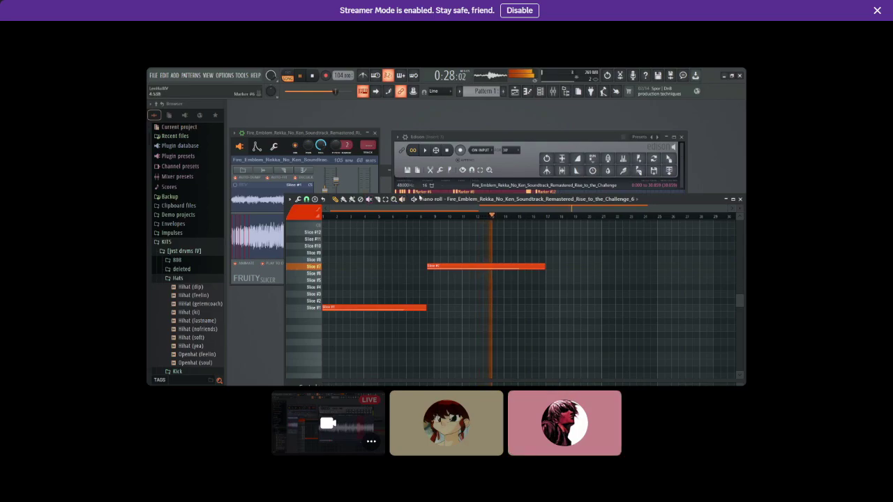
key("space")
Try trimming the Slice #7 note to bar 13, restore its end to bar 17, and audition it in pattern and song mode.
left_click_drag(545, 266, 490, 269)
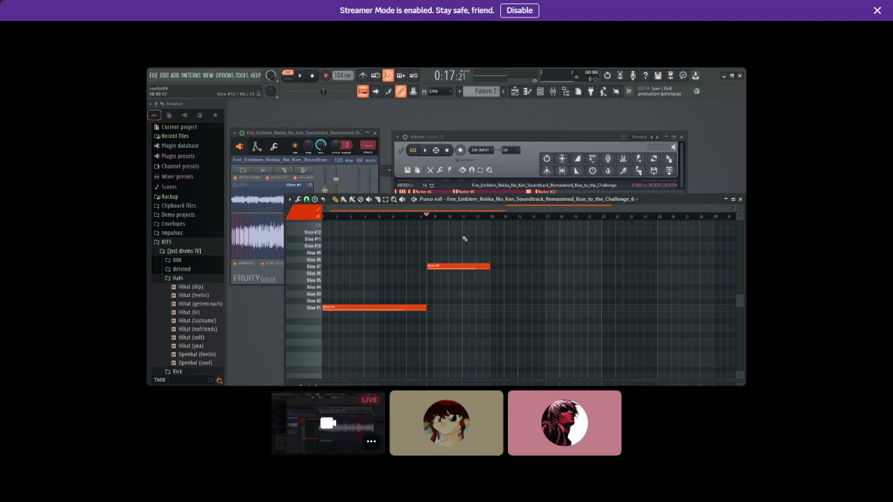
left_click_drag(494, 269, 543, 269)
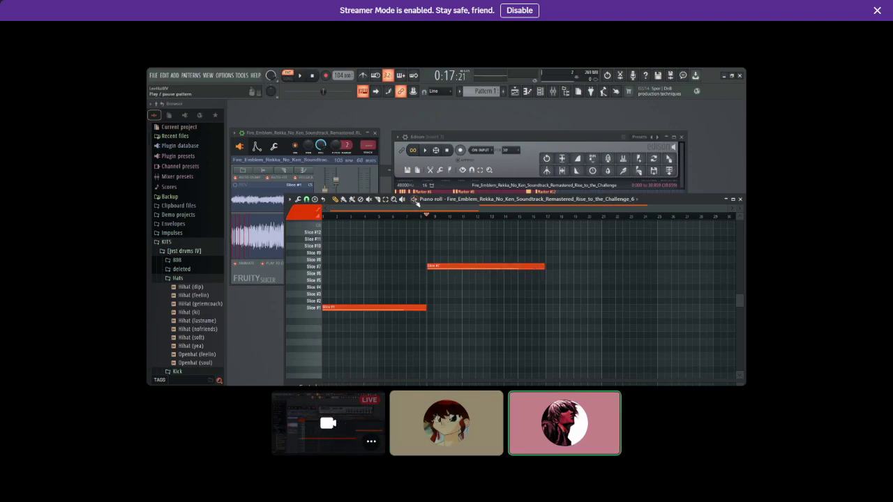
left_click(414, 199)
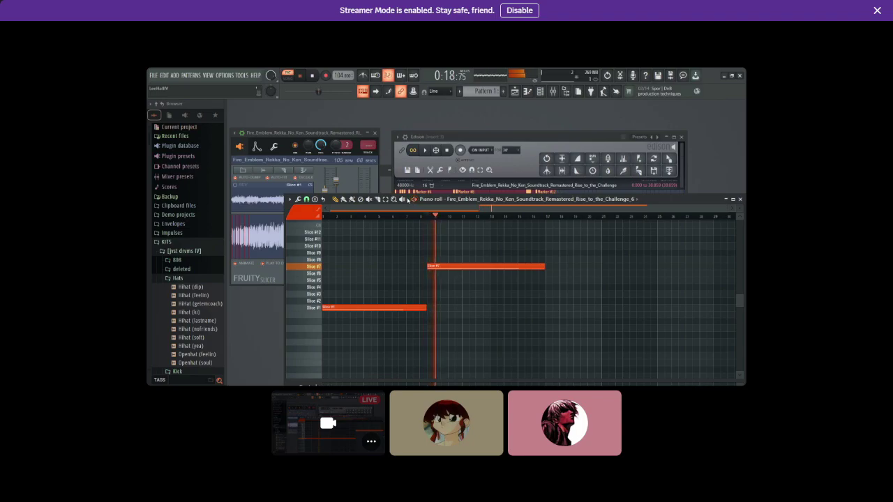
left_click(289, 79)
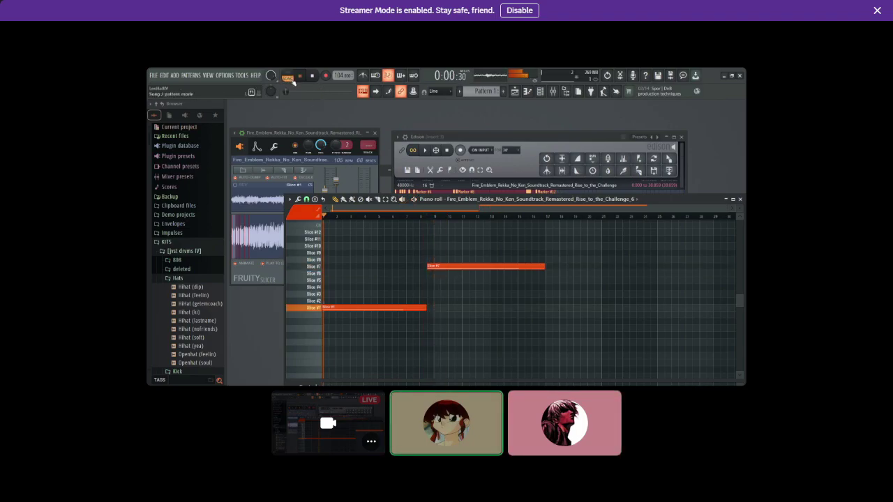
left_click(428, 216)
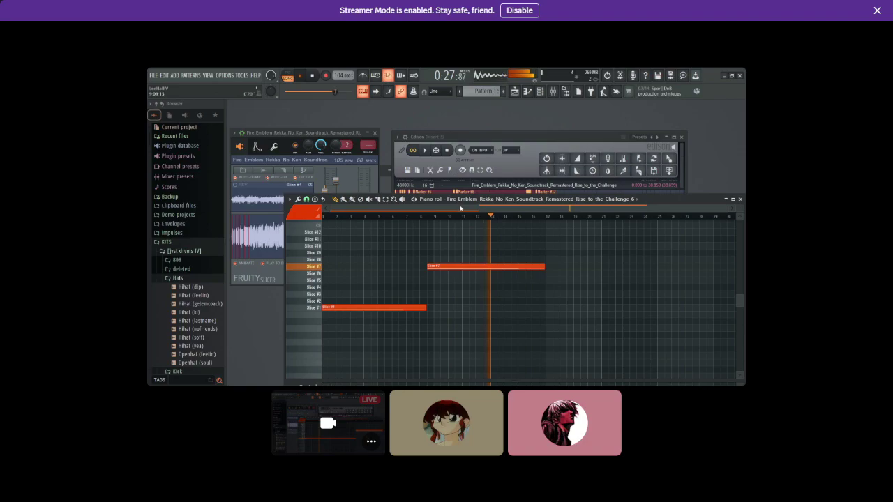
Trim the end of the Slice #7 note to about bar 13 and add a Slice #9 note directly after it.
left_click(416, 199)
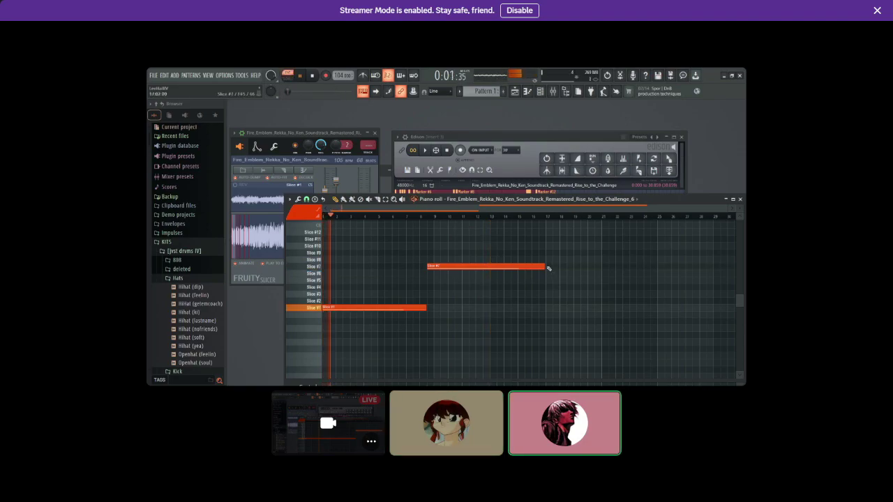
left_click_drag(547, 268, 490, 268)
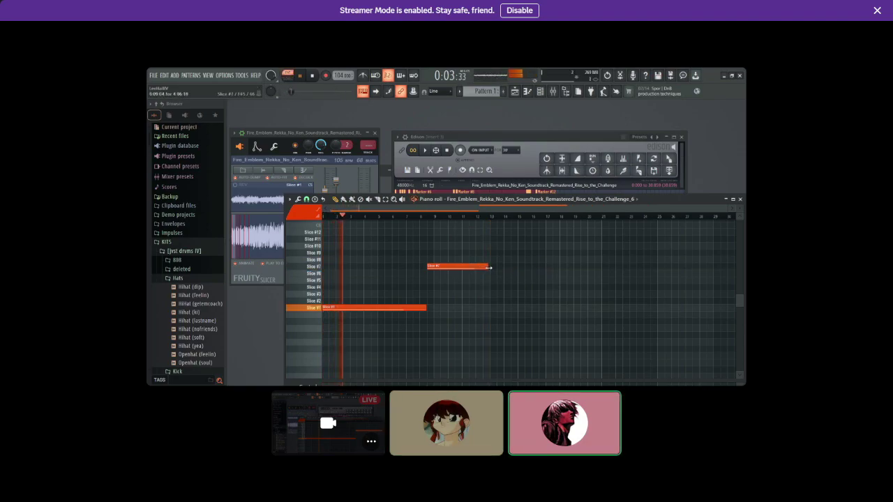
left_click(494, 268)
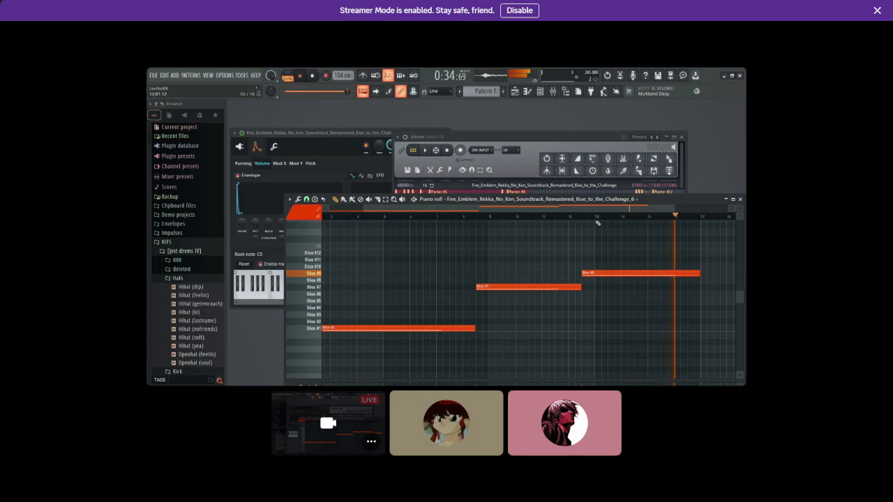
key("Print")
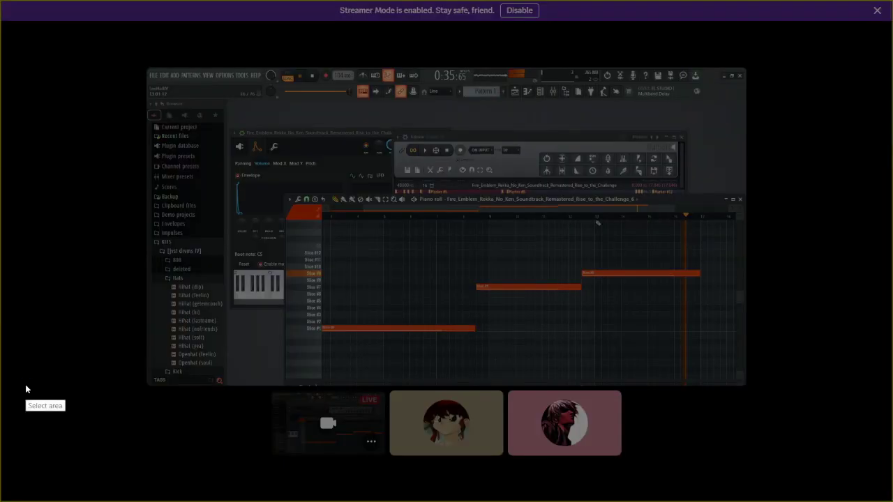
right_click(226, 355)
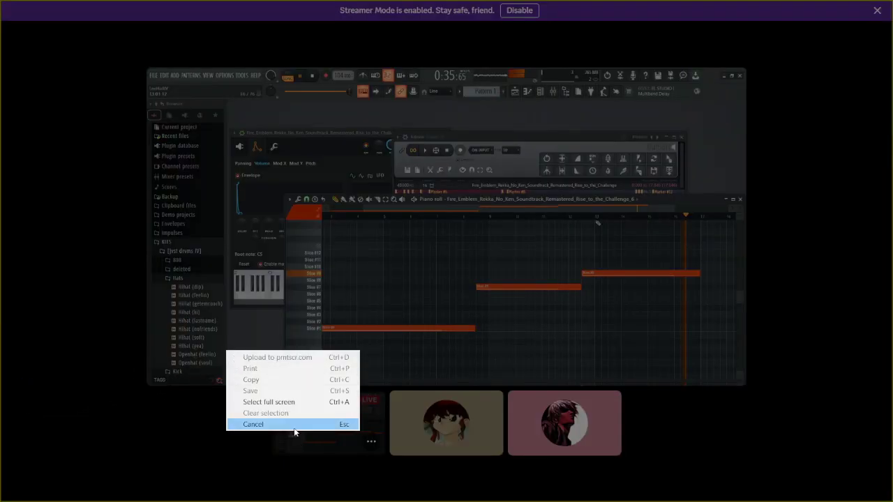
left_click(292, 427)
mouse_move(333, 383)
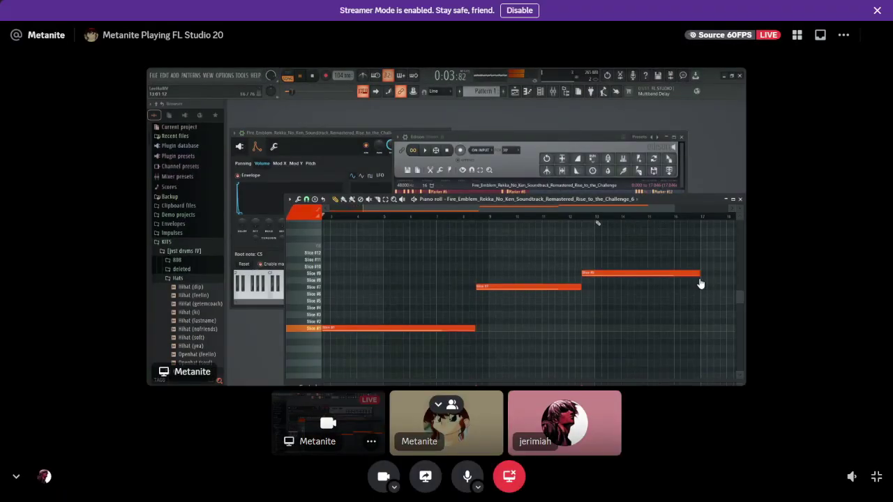
left_click(16, 476)
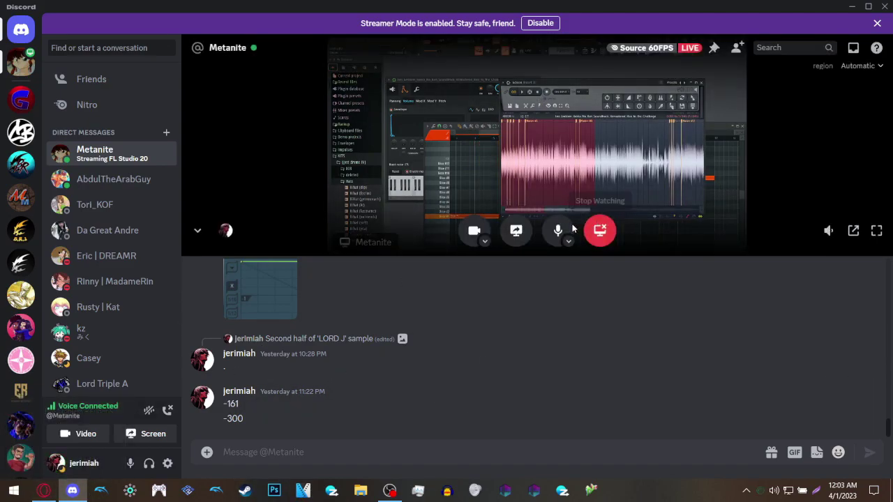
left_click(876, 230)
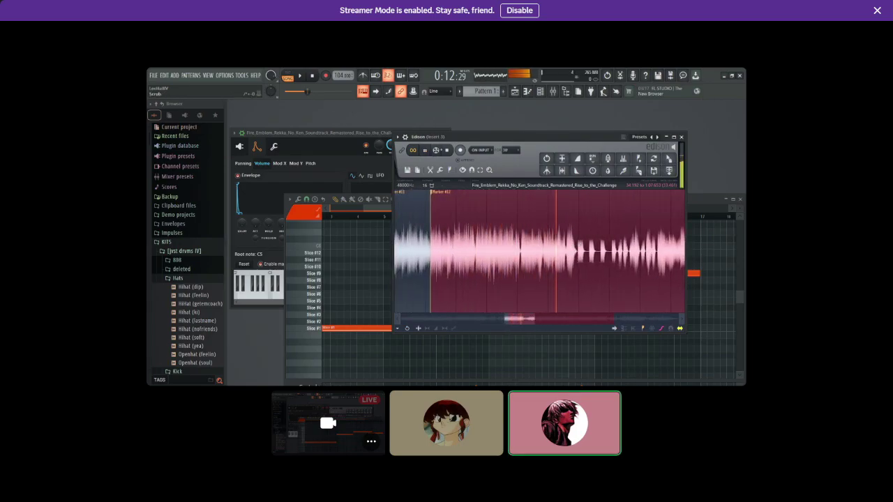
Capture a 357x239 screenshot of the part of the Edison waveform with the separated short peaks and copy it to the clipboard.
key("Print")
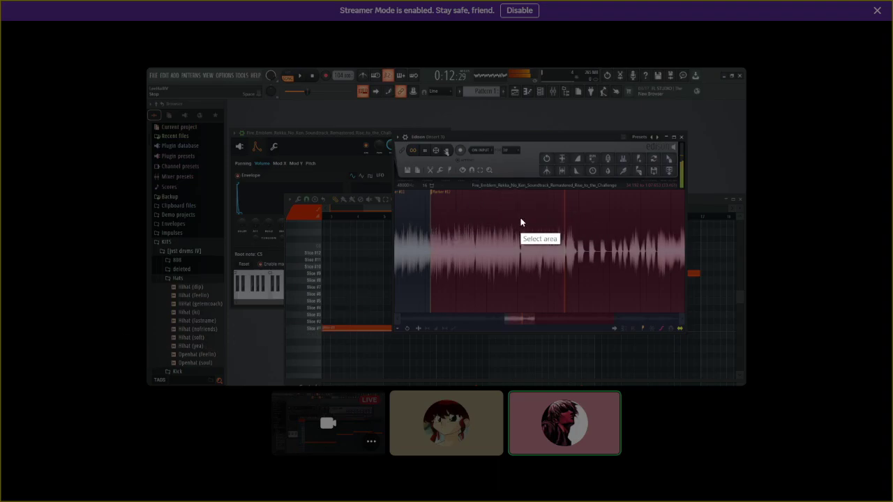
left_click_drag(497, 216, 661, 325)
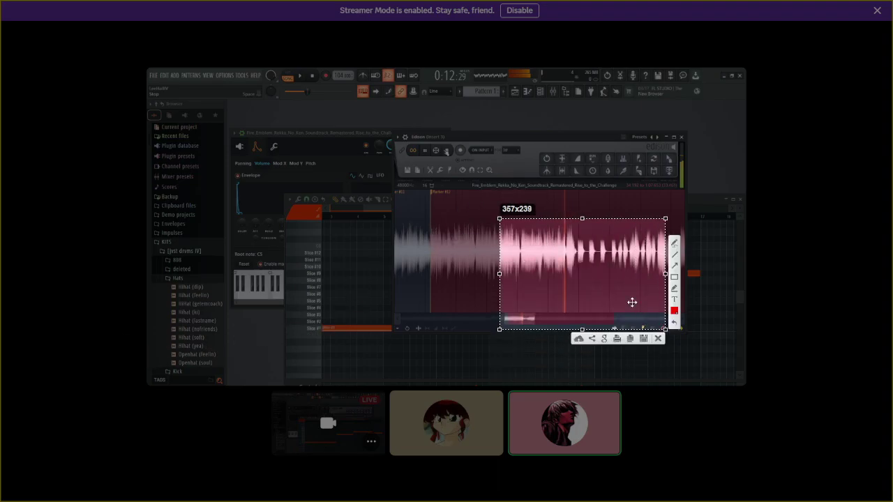
key("ctrl+c")
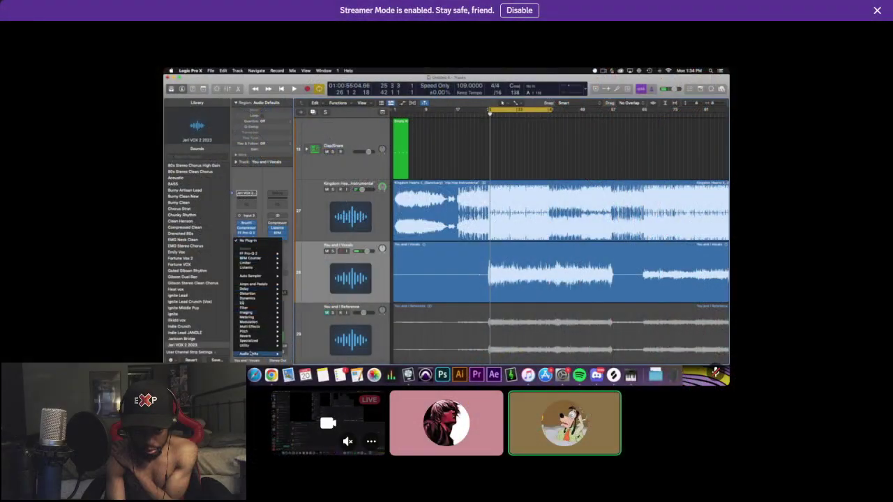
In Logic Pro X, insert the Waves RVox mono plug-in on the You and I Vocals track and raise its gate threshold slightly.
mouse_move(250, 353)
mouse_move(300, 345)
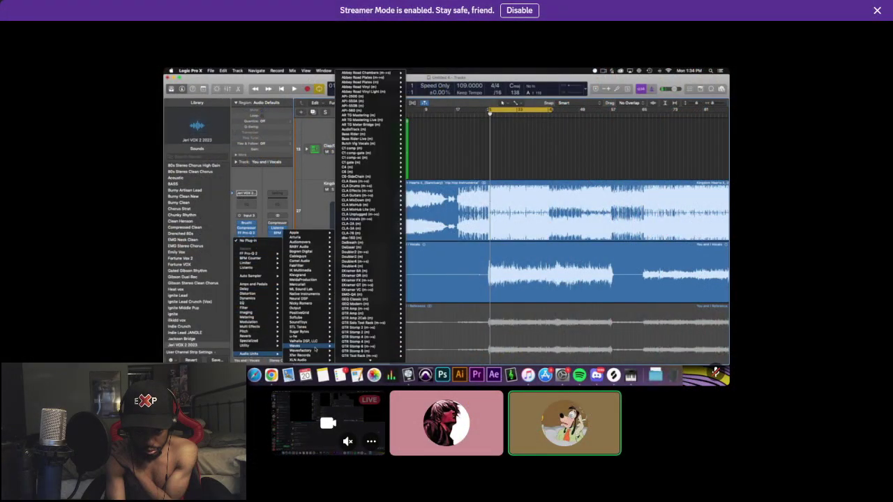
scroll(356, 348, "down", 10)
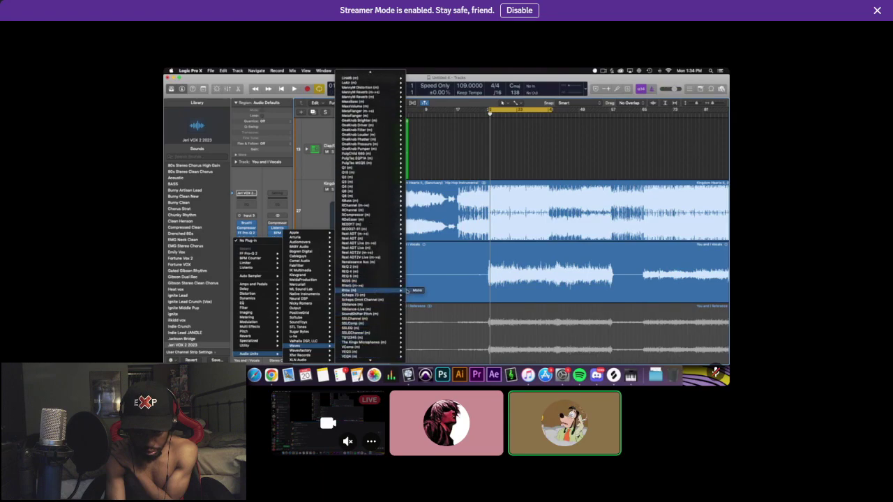
left_click(417, 289)
left_click_drag(436, 148, 420, 134)
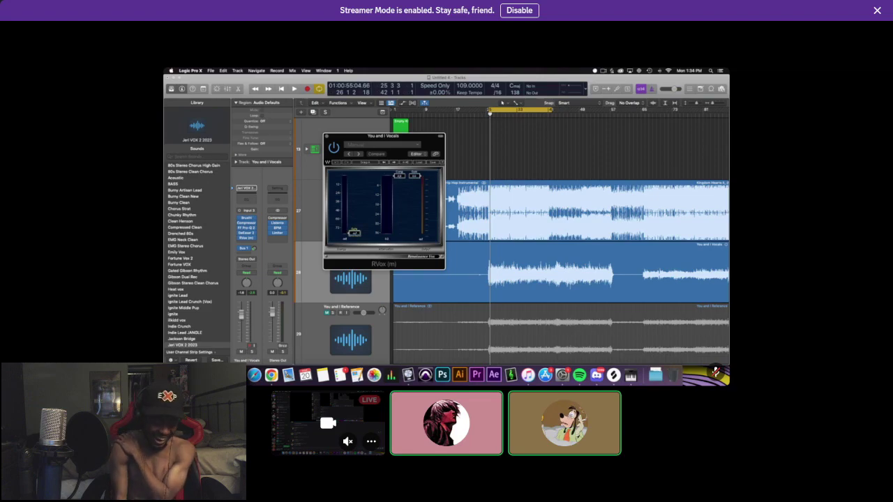
left_click_drag(354, 232, 354, 225)
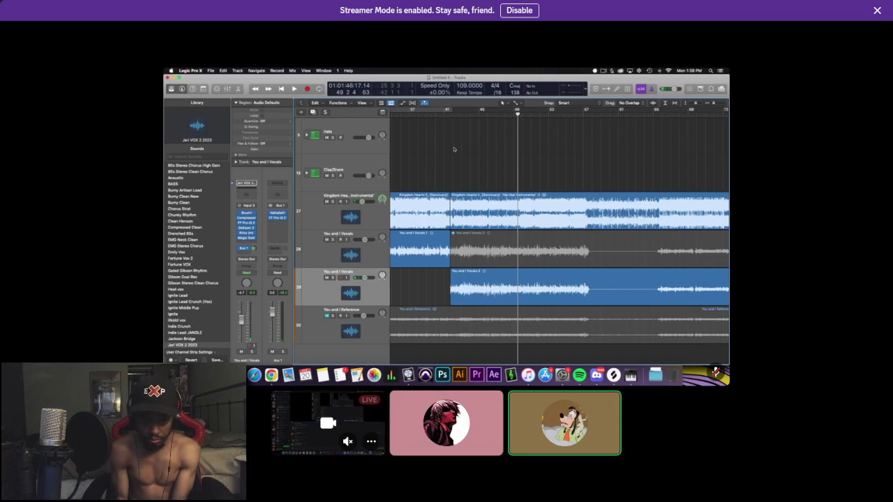
Examine the instrumental and You and I Vocals waveforms from about bar 37 to the end of the arrangement.
key("super+Right")
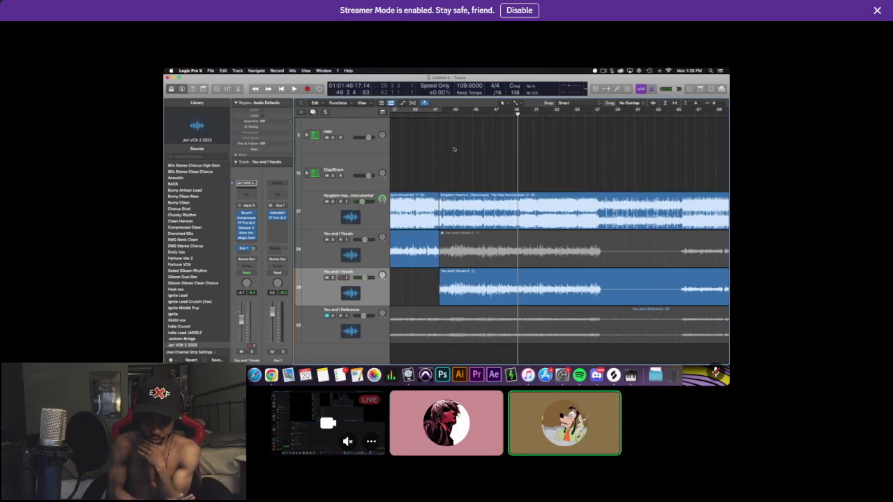
key("super+Down")
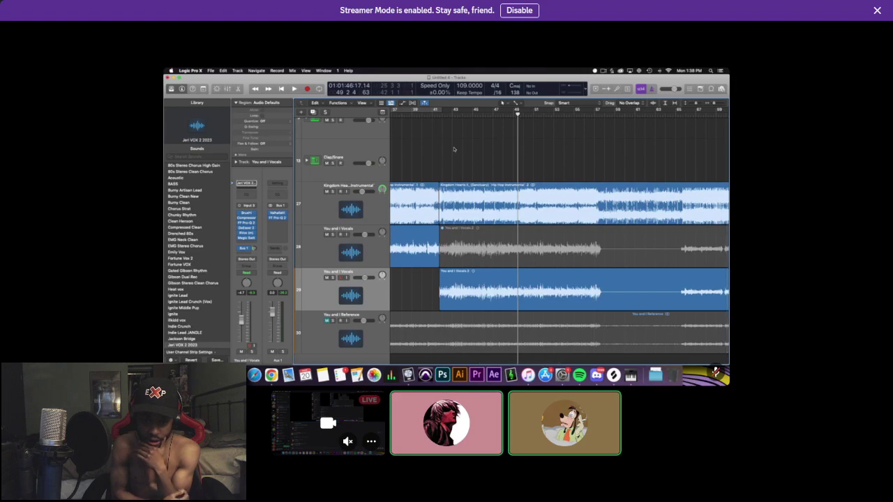
scroll(454, 149, "up", 3)
scroll(454, 150, "down", 5)
scroll(454, 149, "up", 2)
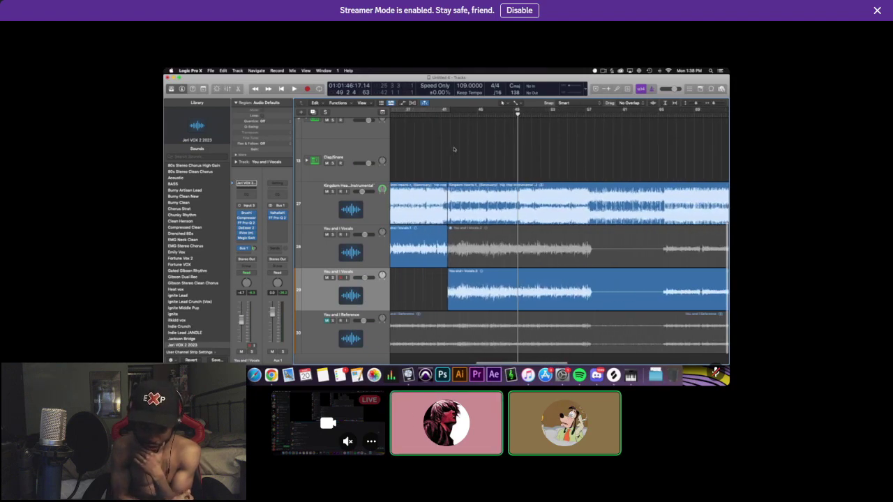
key("super+Right")
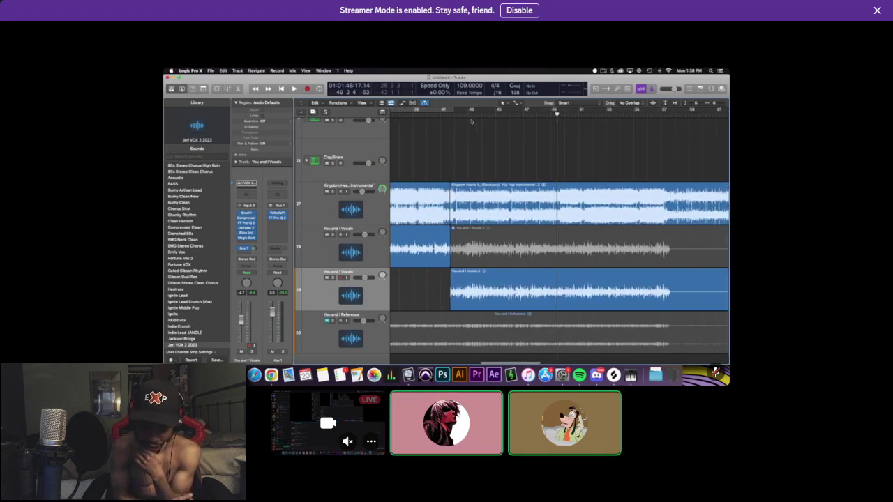
left_click_drag(469, 114, 506, 114)
key("super+Right")
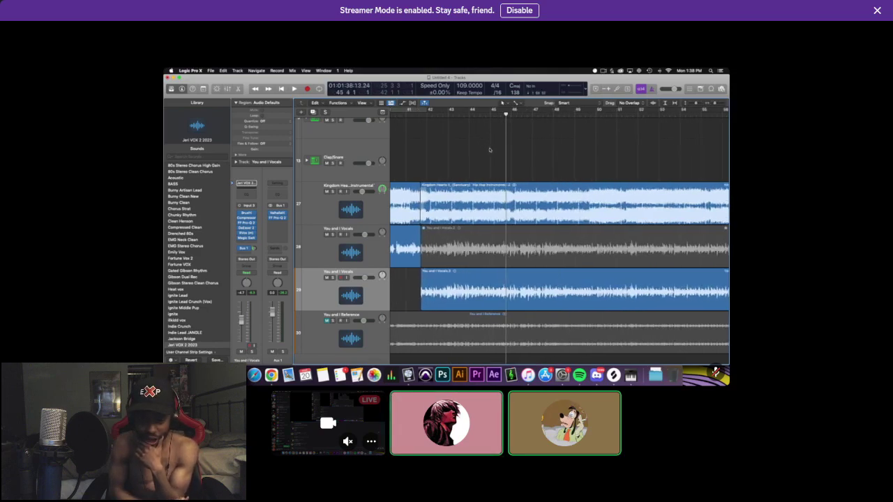
scroll(508, 149, "right", 3)
key("super+Left")
scroll(508, 151, "left", 1)
scroll(508, 151, "down", 1)
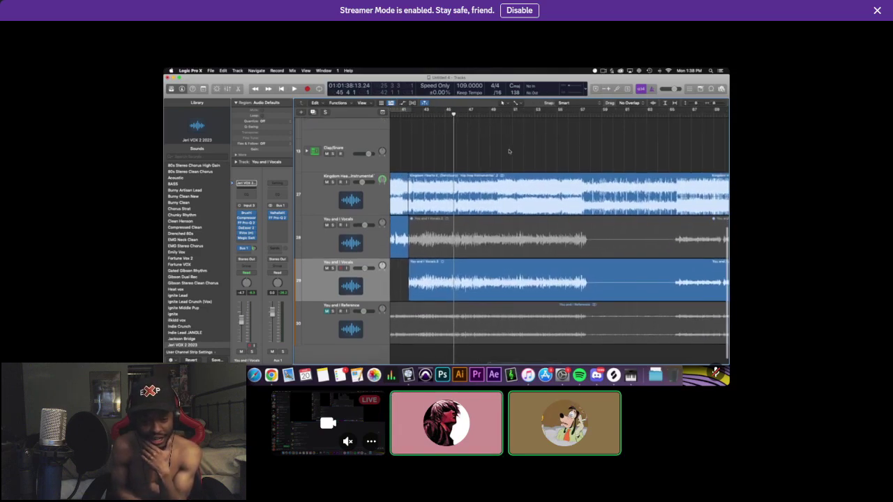
key("super+Left")
scroll(508, 151, "left", 1)
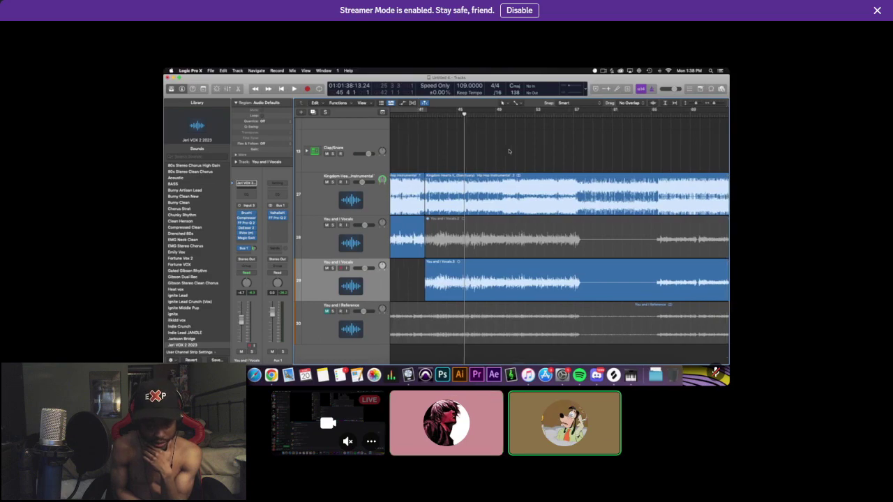
scroll(509, 150, "left", 3)
scroll(509, 150, "right", 3)
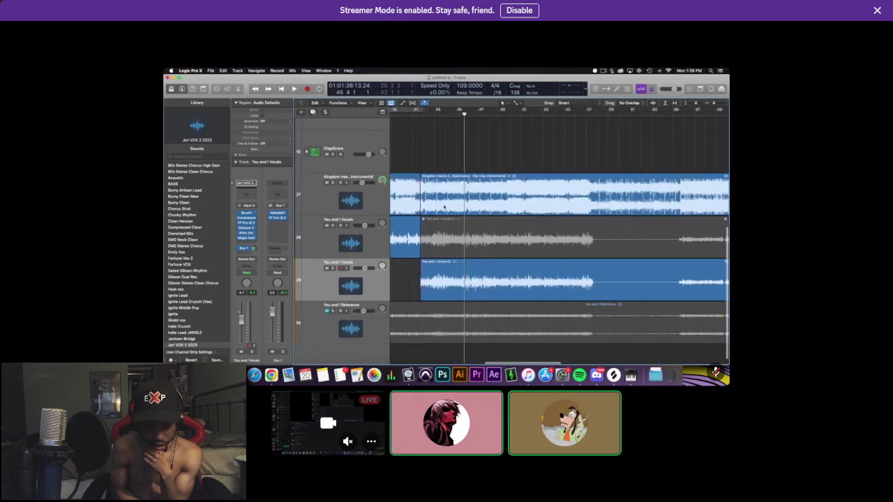
key("super+Left")
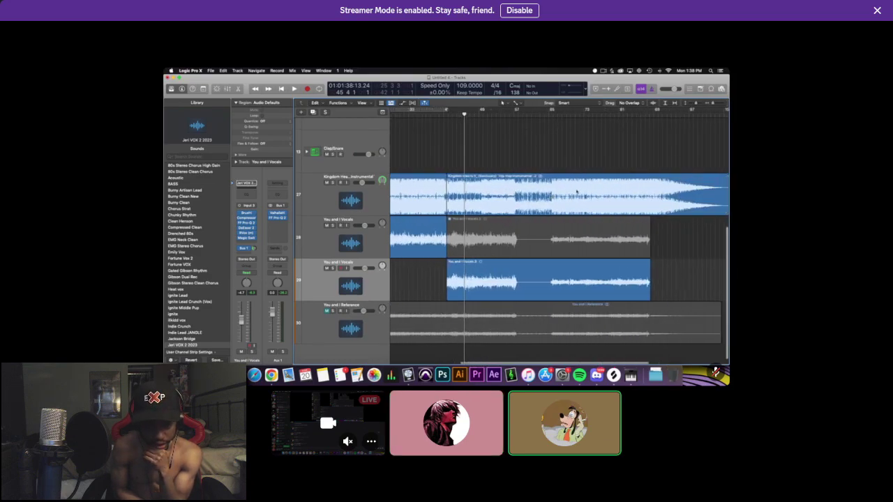
Audition the second You and I Vocals track from the start of its region after bar 41, then replay from bar 43.
left_click(553, 116)
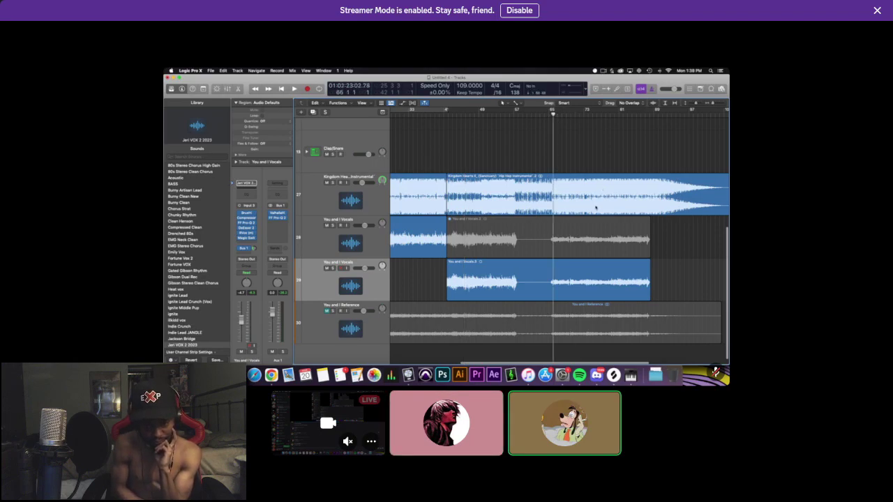
mouse_move(512, 116)
left_mouse_down()
mouse_move(446, 116)
mouse_move(669, 117)
mouse_move(526, 122)
left_mouse_up()
scroll(464, 136, "right", 4)
key("super+Left")
key("super+Right")
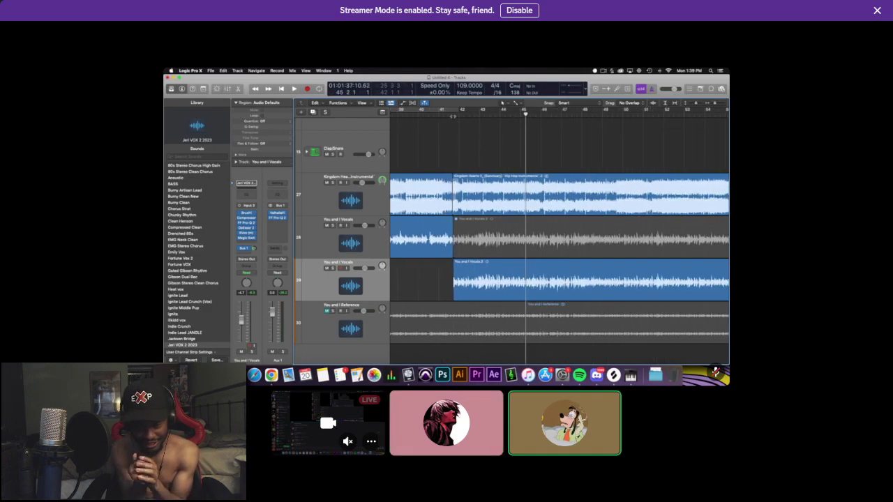
double_click(453, 116)
key("super+Right")
key("super+Right")
key("super+Right")
key("super+Right")
key("super+Right")
scroll(507, 140, "right", 3)
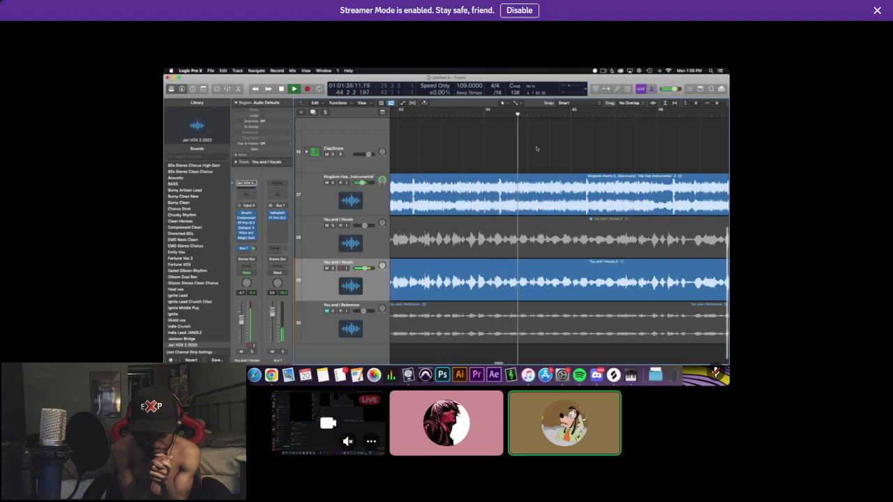
key("comma")
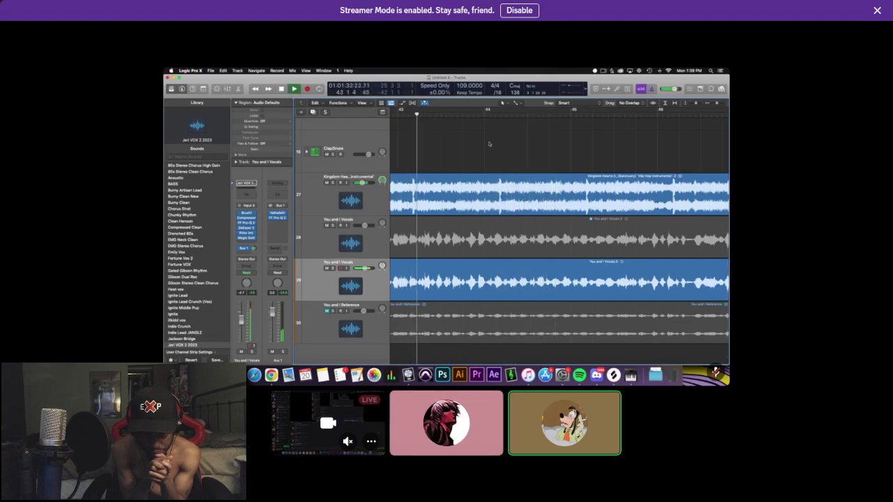
Isolate a short vocal slice by splitting the second You and I Vocals track's region at 43 4 1 121 and 43 4 3 161.
key("space")
key("super+Right")
key("super+Right")
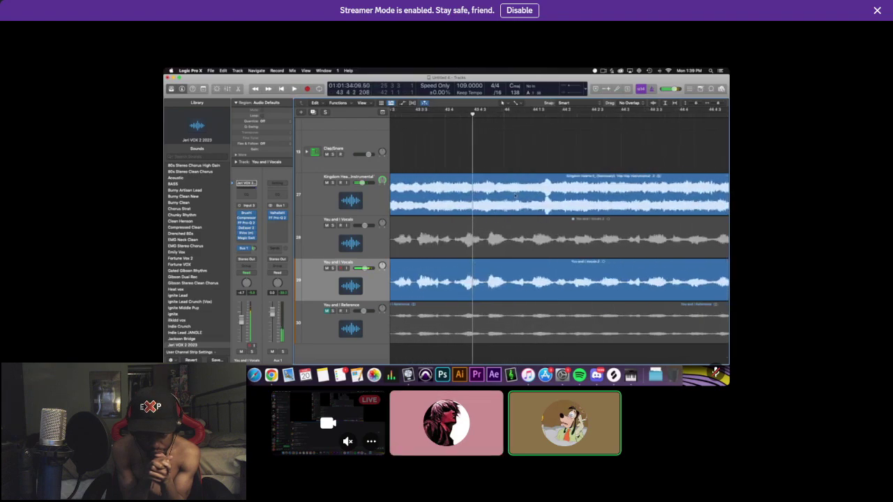
left_click(452, 114)
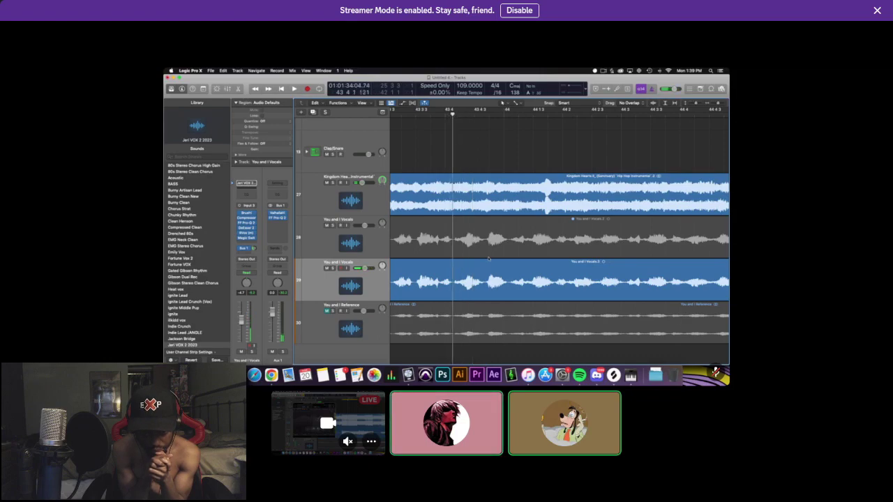
key("super+t")
key("space")
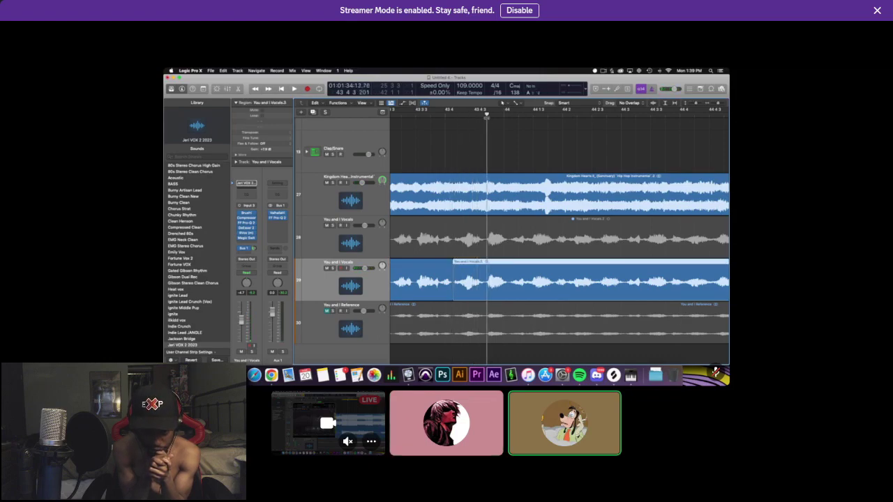
left_click_drag(486, 117, 484, 117)
key("super+t")
Create a duplicate of the second You and I Vocals track with its settings and rename it PITCHED DOWN.
scroll(419, 231, "down", 1)
key("super+d")
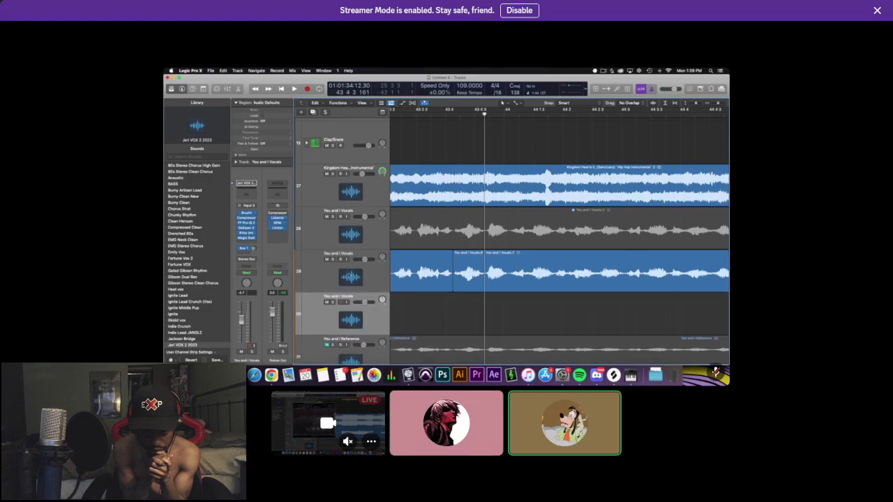
double_click(342, 295)
type("H")
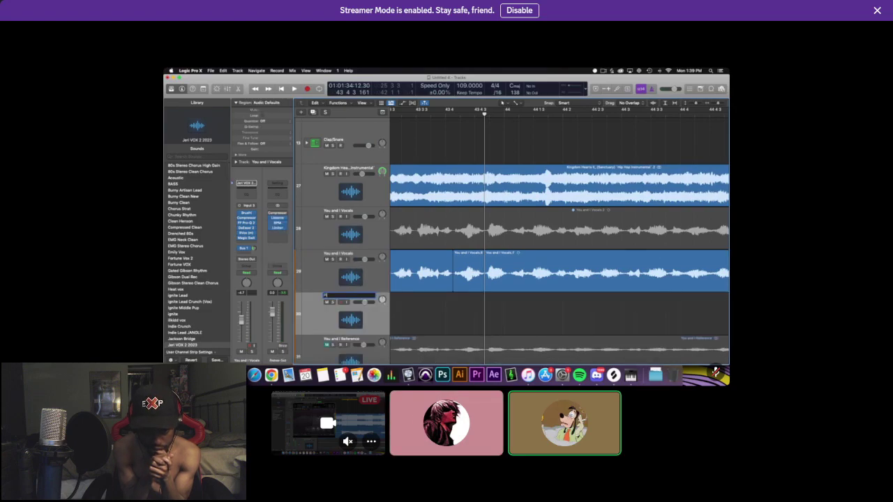
type("PITCHED DOWN")
key("Return")
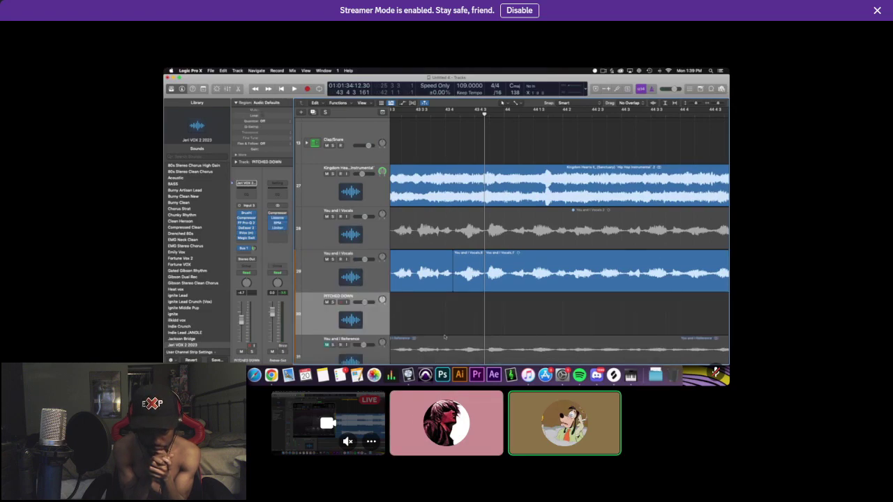
Move the isolated vocal slice to the PITCHED DOWN track, solo that track, and transpose the slice by -12.
left_click_drag(468, 272, 467, 314)
key("s")
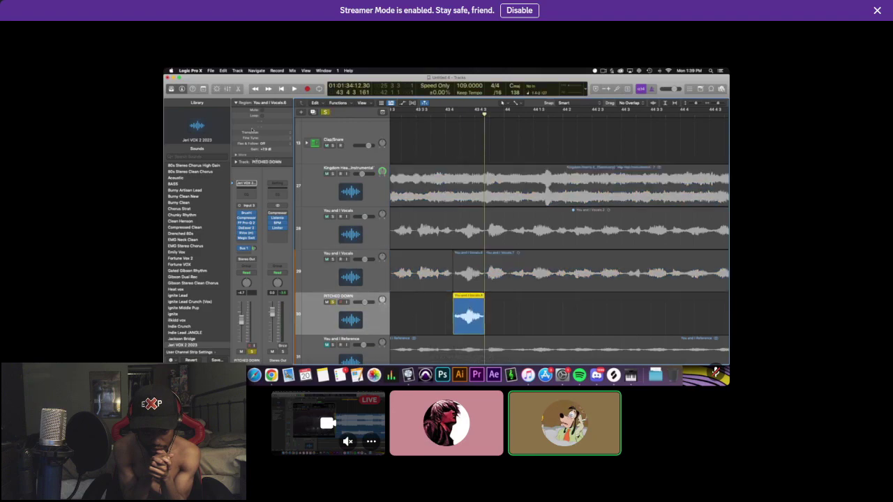
type("-12")
key("Return")
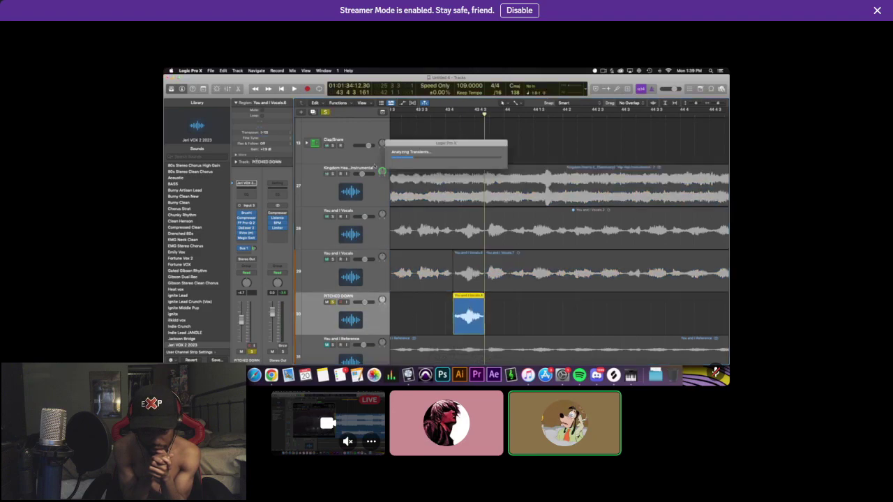
scroll(444, 146, "up", 5)
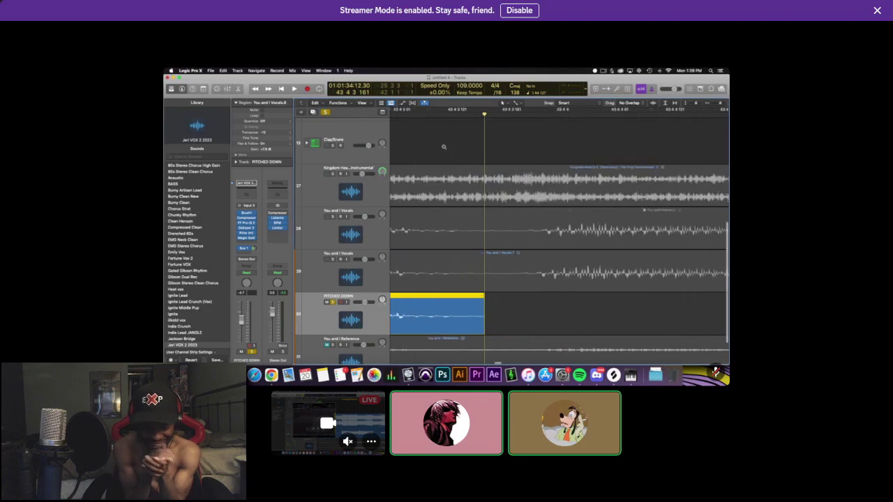
scroll(444, 146, "left", 3)
scroll(444, 147, "down", 4)
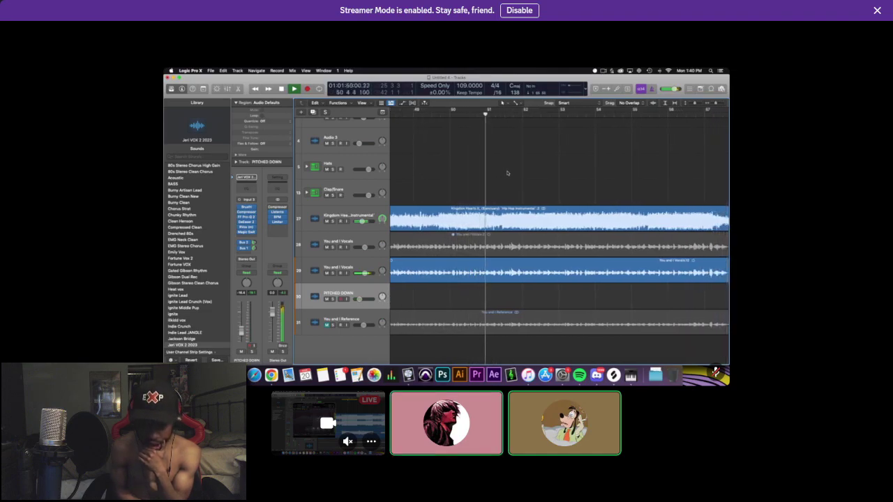
Stop playback and review the full arrangement of vocal regions and pitched-down slices.
key("super+Left")
key("super+Left")
key("super+Left")
key("super+Left")
key("super+Left")
key("super+Left")
key("super+Left")
key("space")
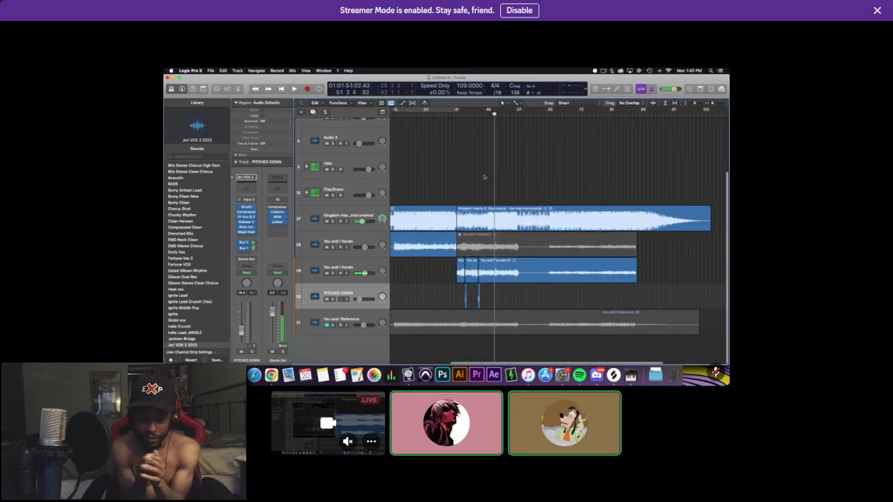
scroll(471, 177, "up", 2)
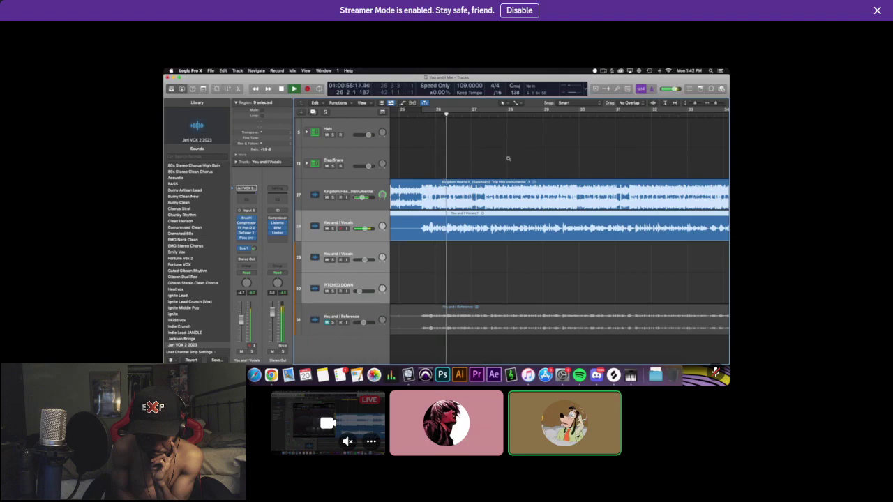
Replay the first You and I Vocals region around bar 27 and place the playhead at 27 1 3 64.
left_click(508, 159, "ctrl+alt")
scroll(509, 159, "right", 3)
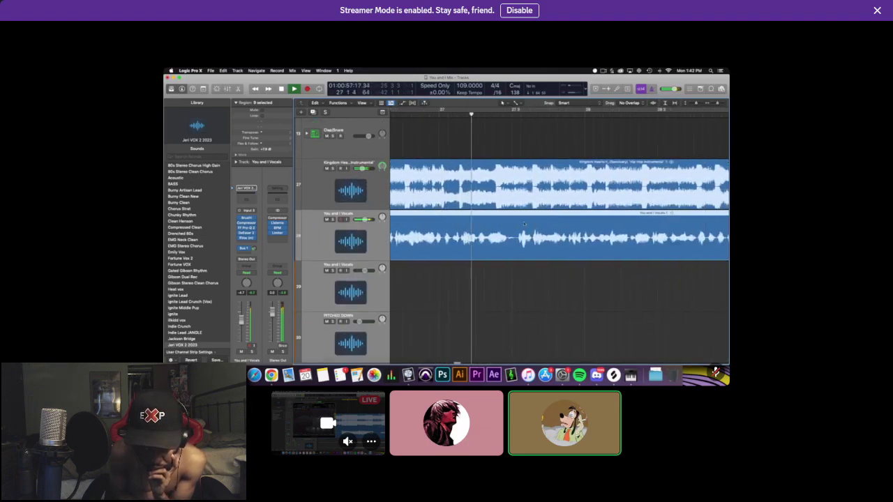
scroll(524, 224, "right", 1)
key("space")
left_click(399, 115)
key("space")
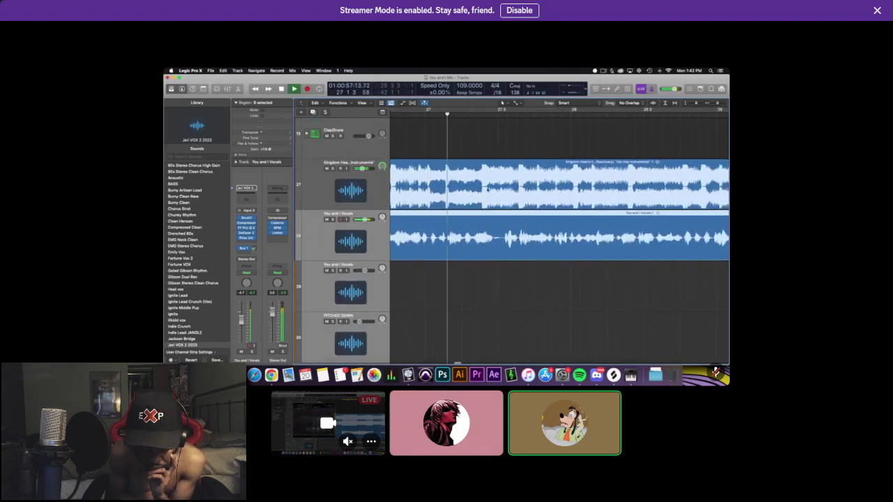
key("space")
key("super+Right")
key("super+Right")
scroll(420, 245, "left", 1)
key("super+Right")
key("super+Right")
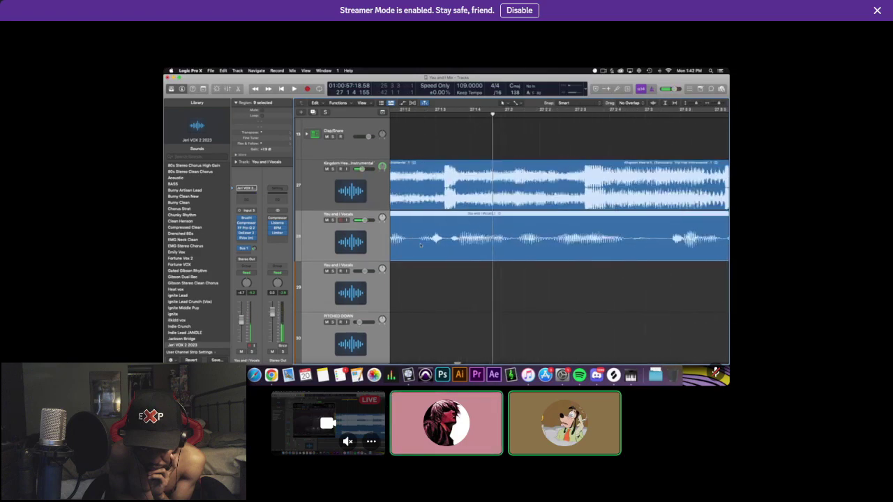
left_click(444, 112)
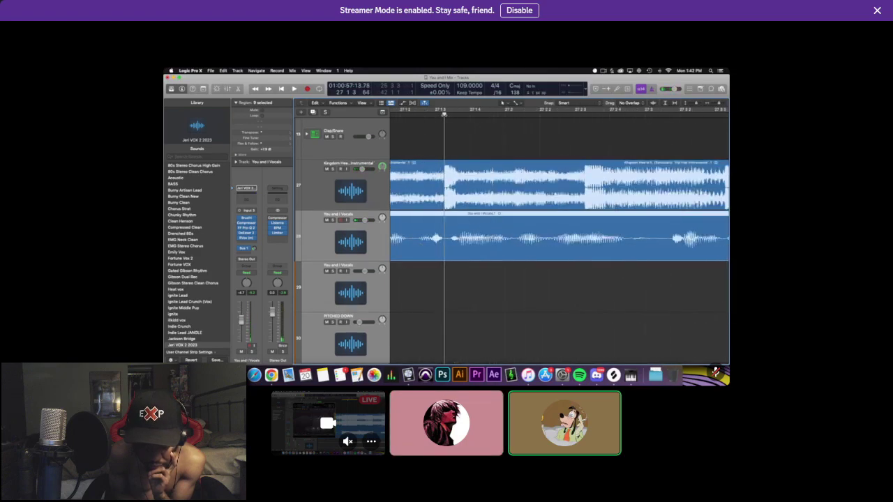
Inspect the vocal waveform around 27 1 3 and audition the passage from bar 26 to bar 28.
scroll(454, 237, "left", 1)
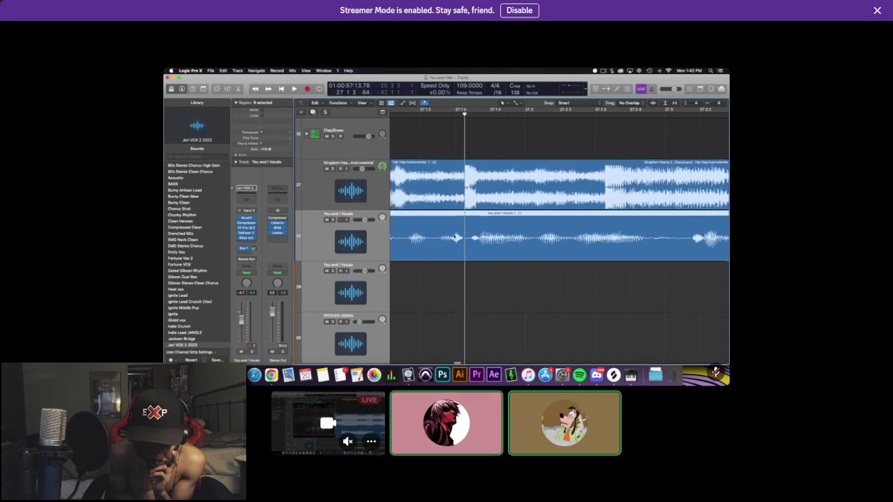
key("super+Left")
key("super+Left")
left_click_drag(470, 236, 474, 234)
key("super+Up")
key("super+Left")
key("super+Left")
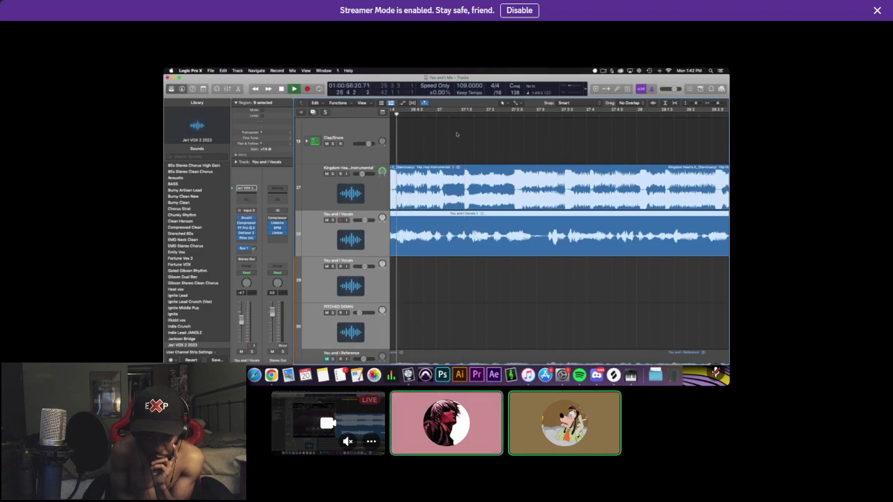
key("space")
key("super+Left")
key("super+Left")
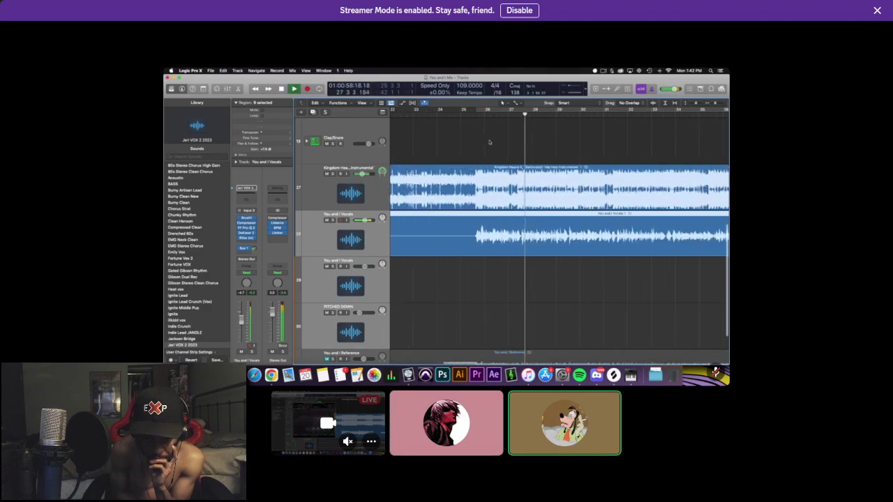
scroll(488, 139, "right", 1)
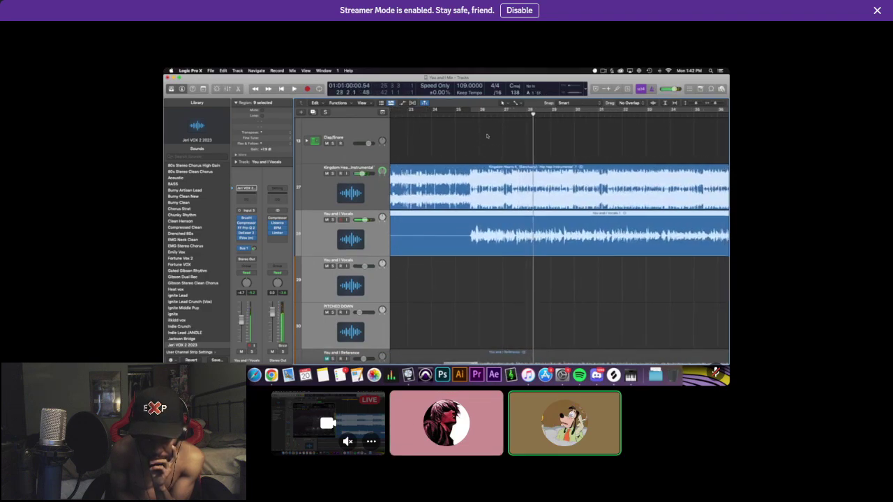
Play the mix from just before the first vocals enter after bar 25, checking the vocal regions ahead.
double_click(466, 115)
scroll(516, 150, "right", 2)
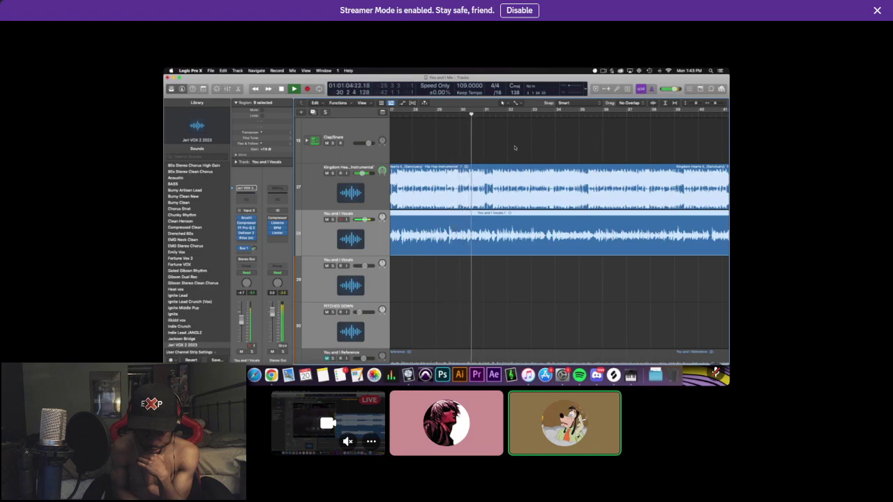
scroll(515, 147, "down", 5)
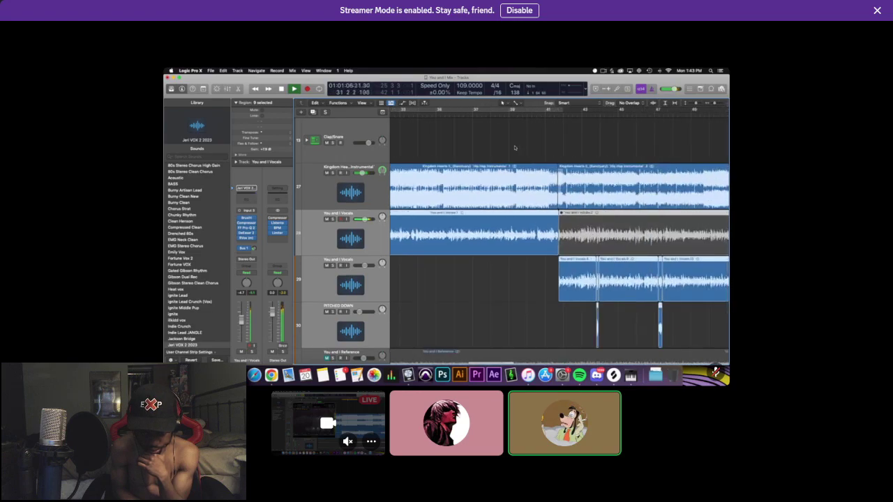
Play the mix from 26 3 1 through the first You and I Vocals passage, stopping just before bar 31.
scroll(515, 148, "left", 2)
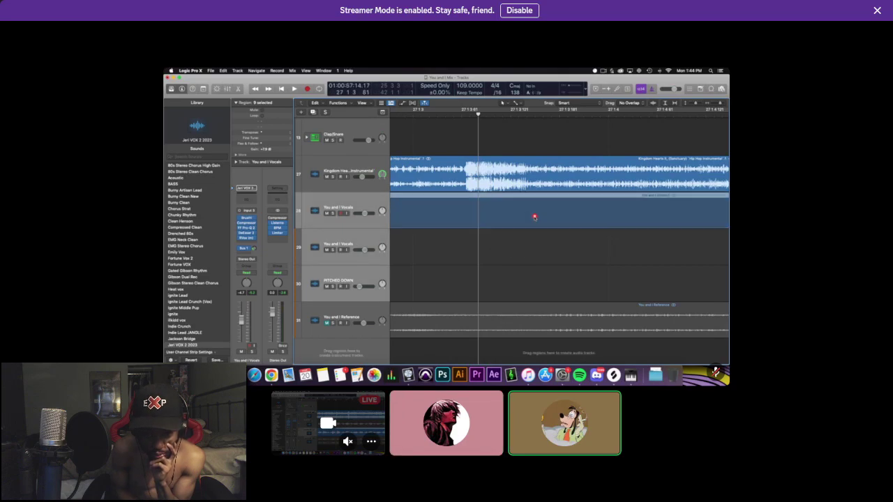
left_click(417, 114)
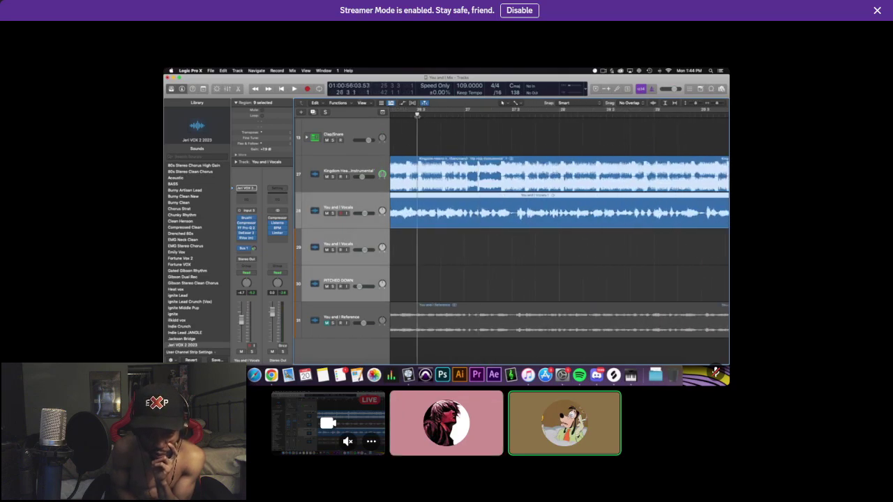
key("space")
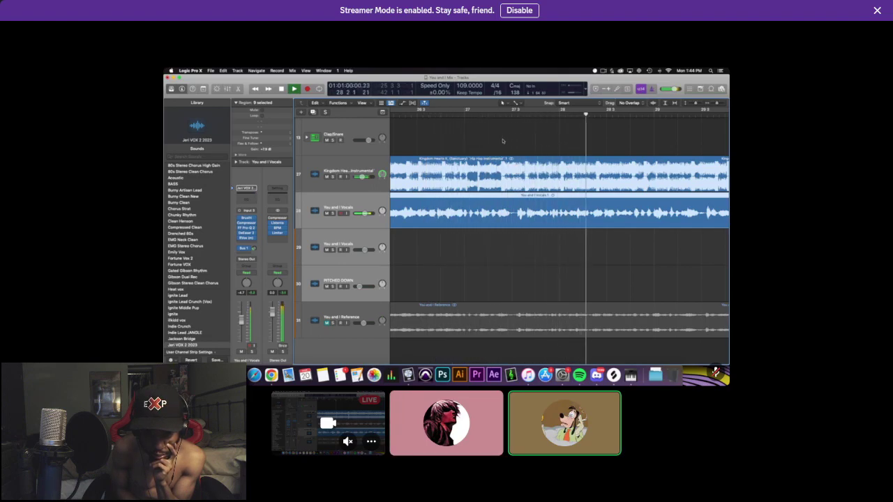
key("super+Left")
scroll(502, 141, "right", 3)
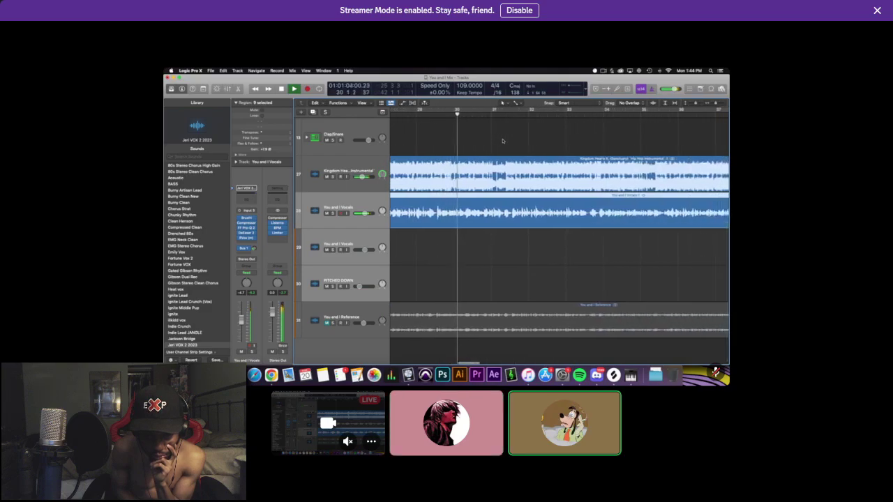
key("space")
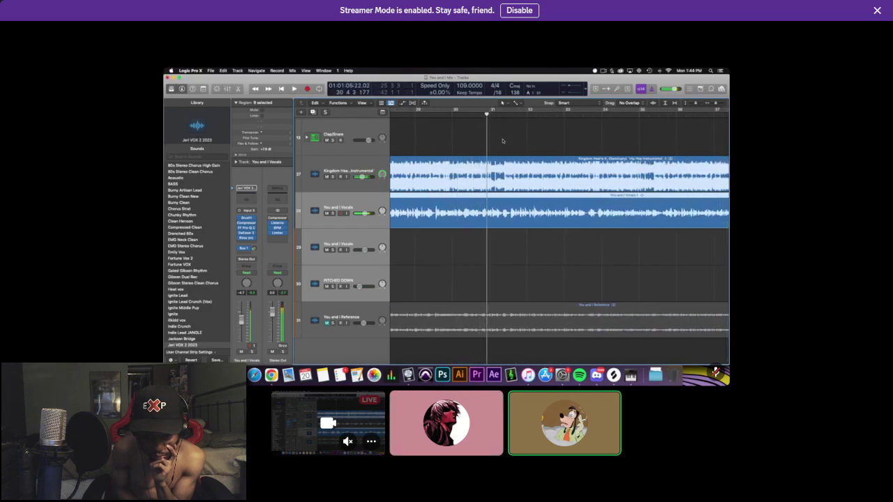
Audition the second You and I Vocals section with the pitched-down slices from around bar 42 to just before bar 52.
scroll(503, 141, "down", 5)
scroll(503, 140, "down", 1)
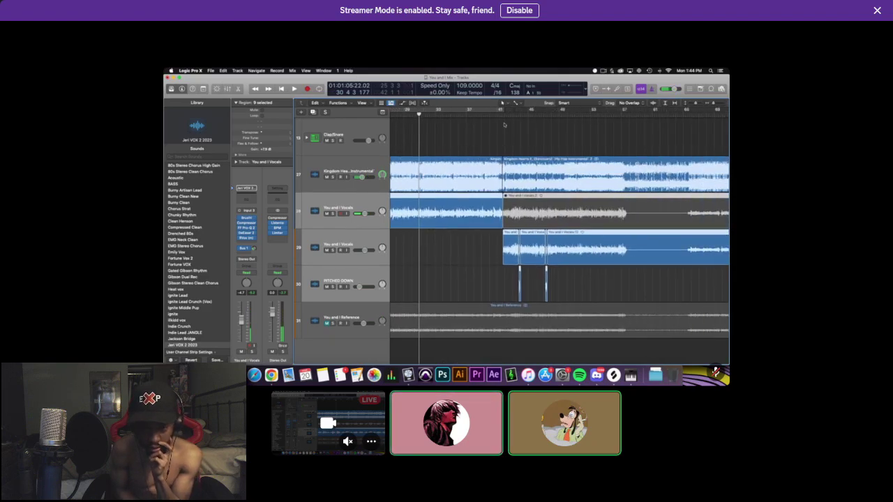
left_click_drag(511, 113, 516, 114)
key("space")
scroll(472, 278, "up", 6)
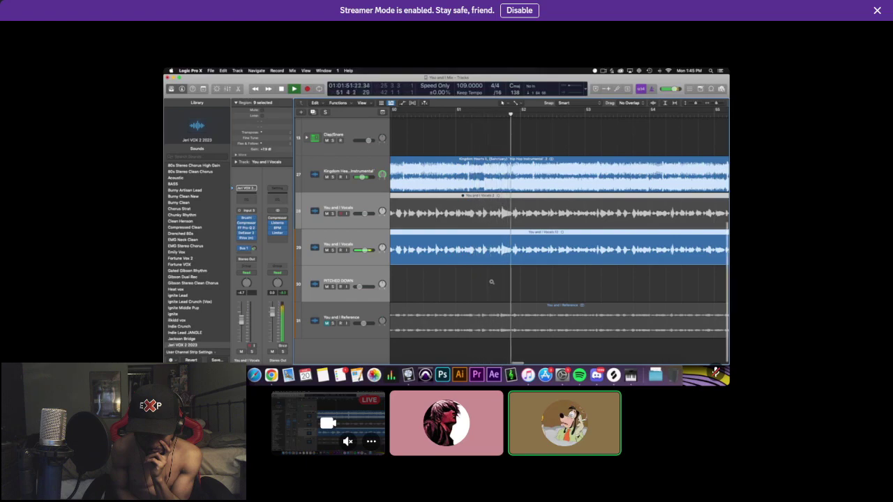
key("super+Left")
key("super+Left")
key("super+Left")
key("super+Left")
key("super+Left")
key("space")
Review the vocal and instrumental regions after bar 52 and stop playback around bar 60.
scroll(491, 283, "right", 2)
scroll(491, 282, "down", 5)
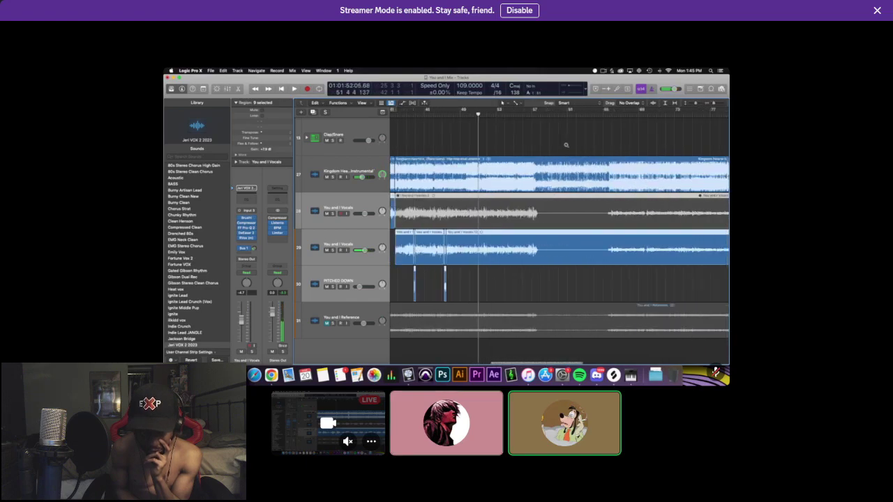
scroll(565, 145, "down", 1)
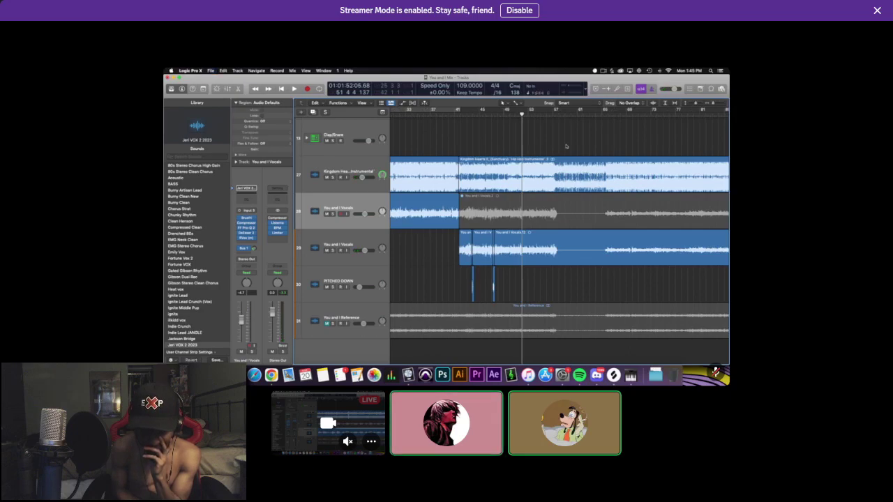
scroll(565, 145, "down", 3)
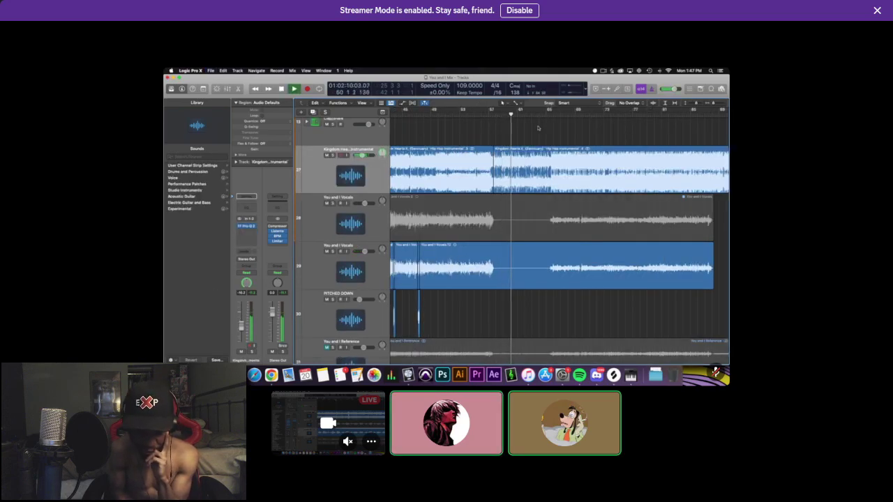
key("space")
scroll(538, 128, "up", 3)
scroll(538, 128, "right", 2)
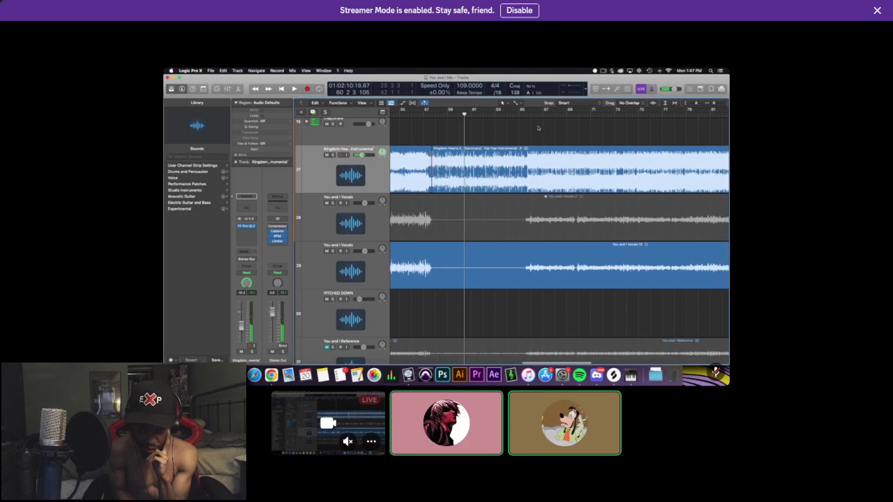
Split the active You and I Vocals region at 65 3 1 and the Kingdom Hearts instrumental region at 65 3 4 121.
left_click_drag(518, 115, 520, 115)
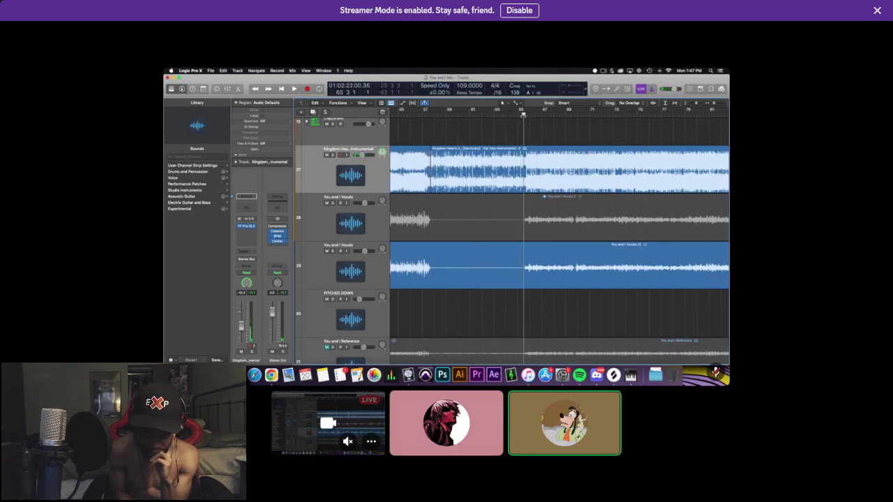
left_click(550, 254)
left_click(536, 183)
scroll(536, 184, "up", 5)
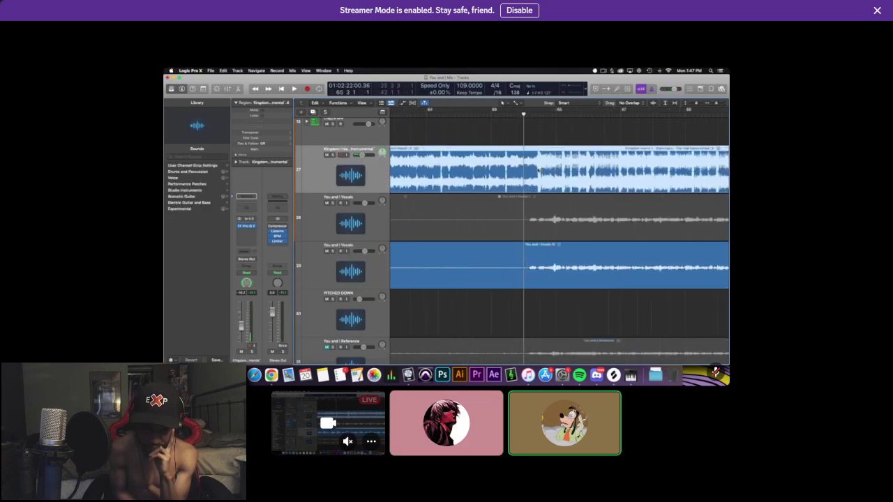
left_click_drag(526, 114, 548, 115)
key("super+Right")
key("Right")
scroll(526, 138, "down", 4)
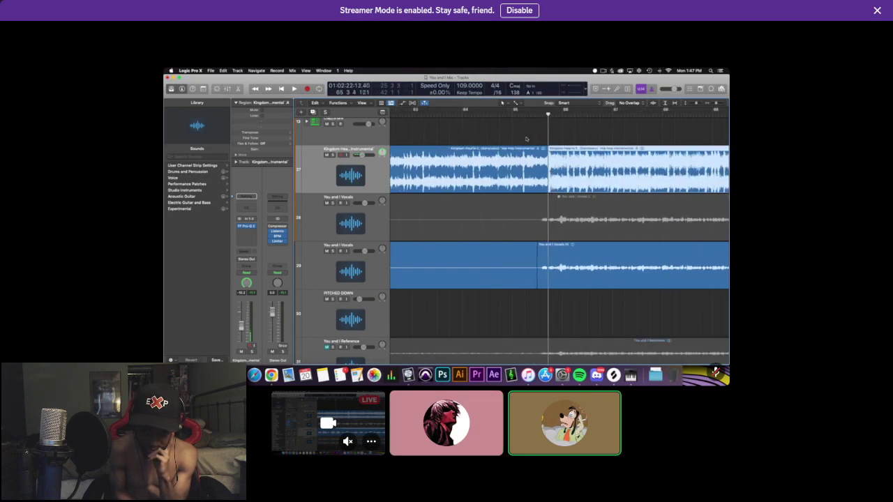
Create a duplicate of the instrumental track, copy the region between bars 57 and 65 onto it, and mute the original region.
scroll(526, 139, "down", 3)
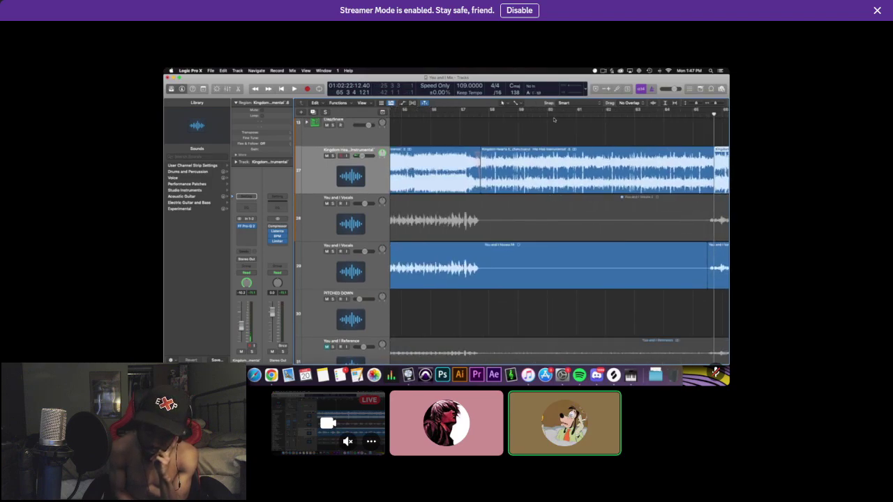
key("super+d")
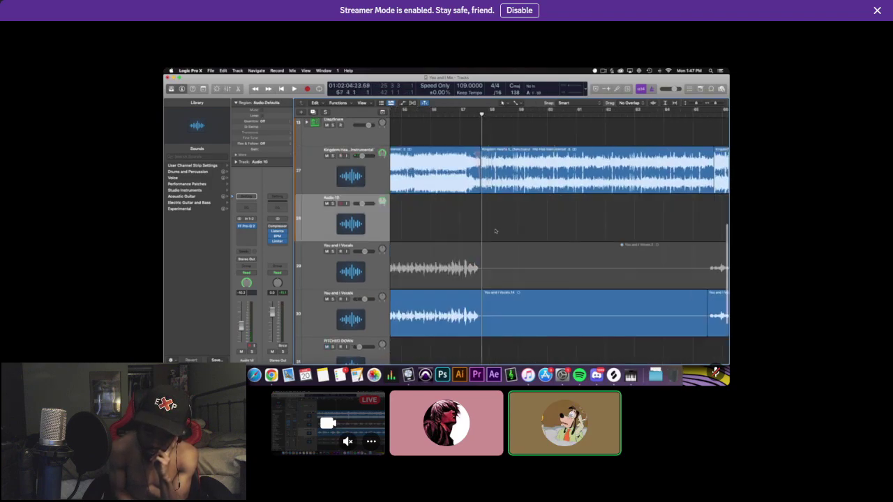
left_click_drag(503, 178, 508, 220)
left_click(514, 181)
key("ctrl+m")
key("space")
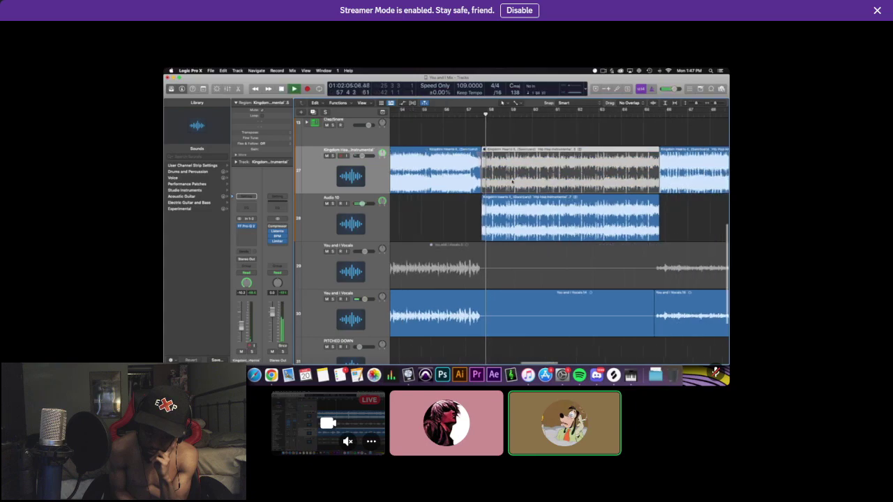
Add a Bus 1 send to the Audio 10 track, raise its send level, and audition the copied instrumental region.
scroll(512, 181, "down", 3)
left_click(351, 222)
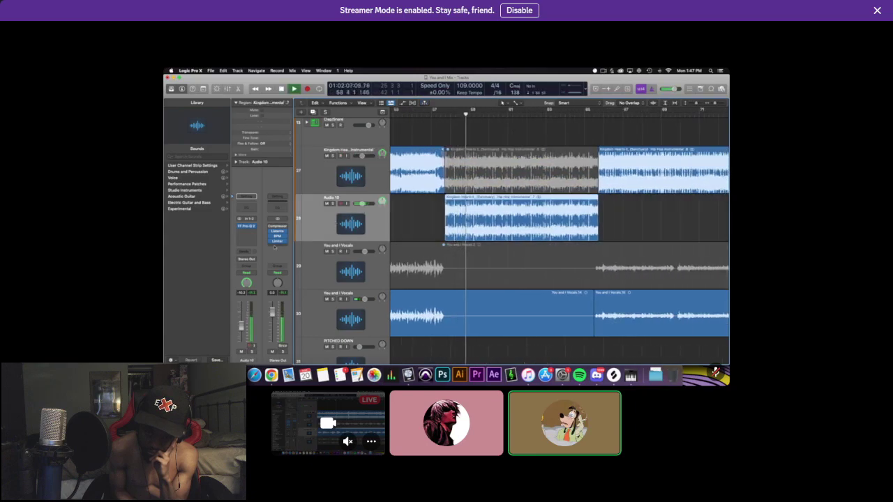
key("space")
left_click(246, 251)
mouse_move(247, 257)
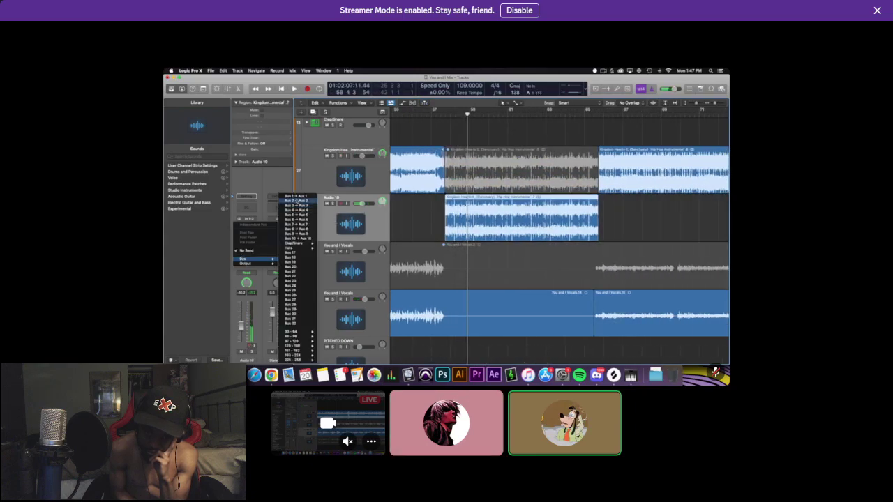
left_click(296, 196)
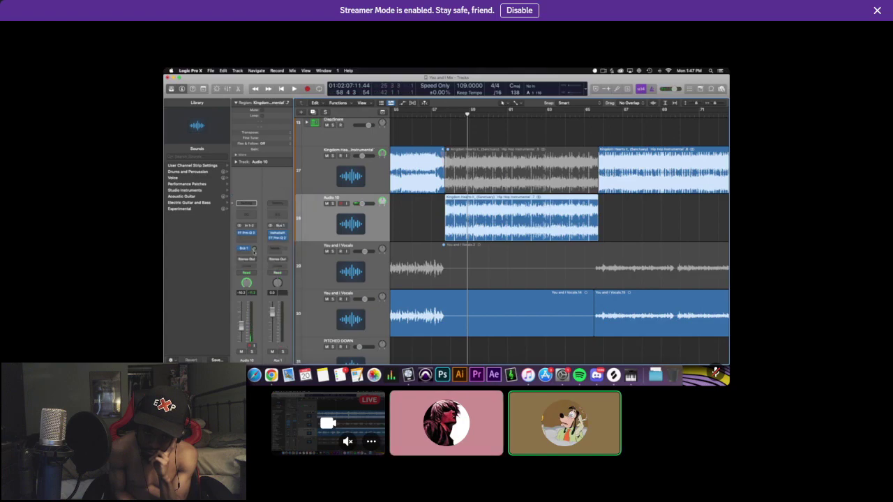
left_click_drag(254, 250, 253, 248)
key("space")
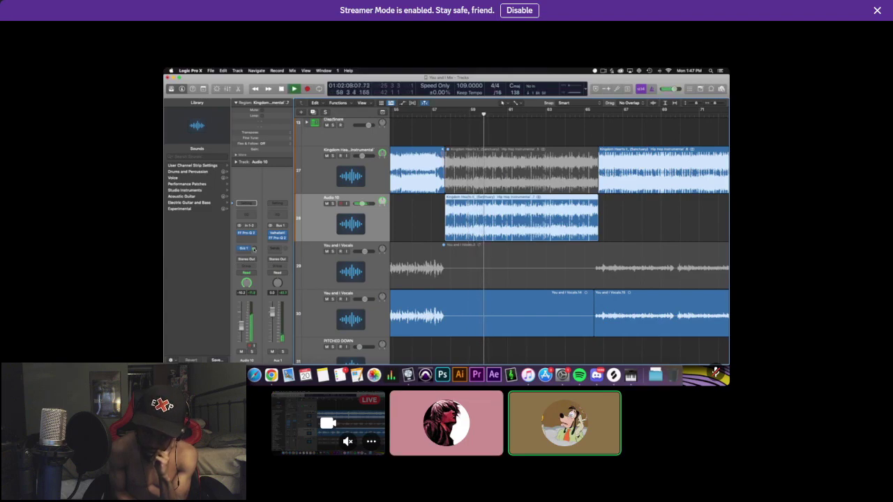
left_click(407, 227)
scroll(409, 226, "left", 3)
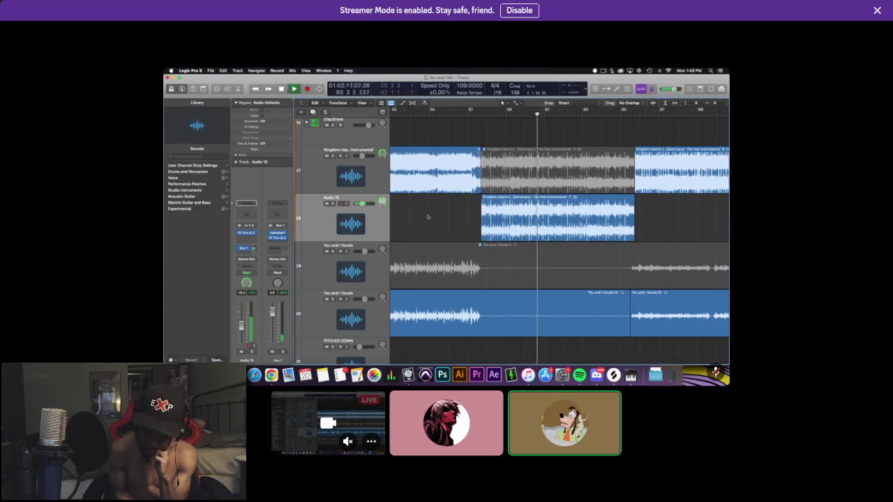
key("space")
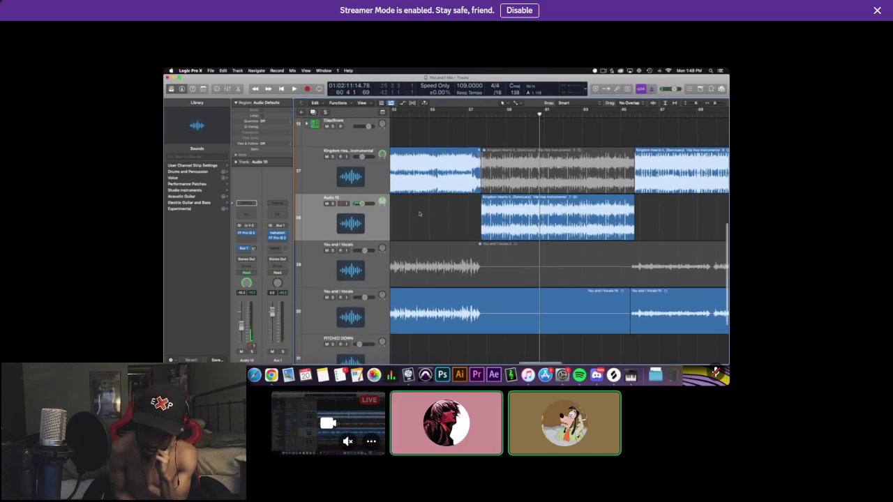
Play the rest of the Audio 10 region from bar 60 into the following instrumental and vocal regions.
left_click_drag(419, 214, 418, 222, "ctrl+alt")
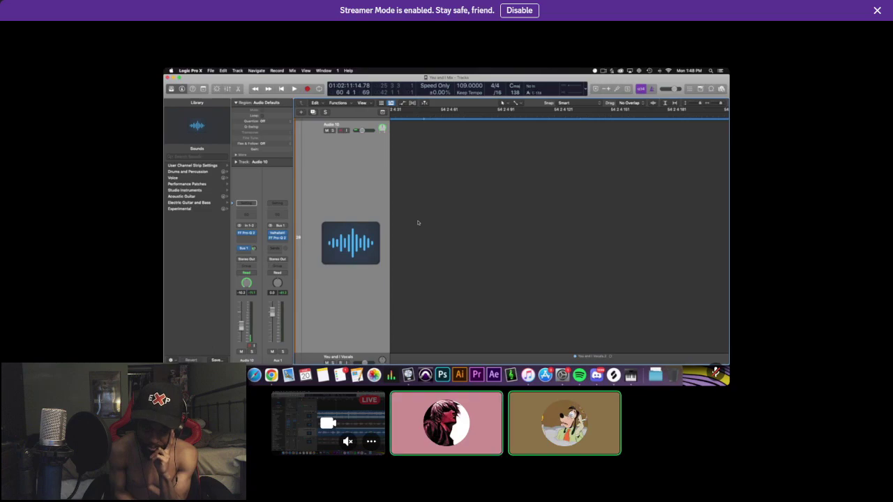
left_click(418, 223, "ctrl+alt")
key("space")
key("super+Down")
key("super+Down")
scroll(434, 217, "down", 2)
key("super+Right")
key("super+Right")
key("super+Right")
key("super+Right")
key("super+Right")
key("super+Right")
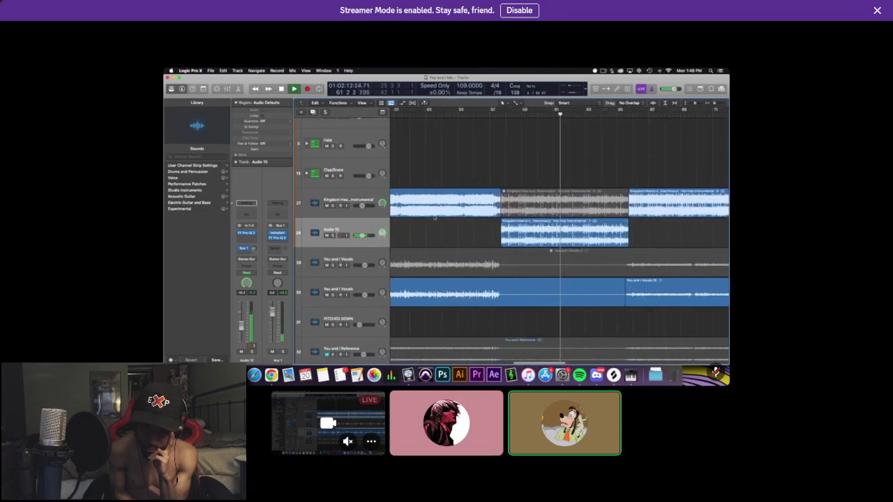
scroll(449, 160, "right", 2)
key("super+Down")
key("super+Down")
scroll(449, 161, "down", 1)
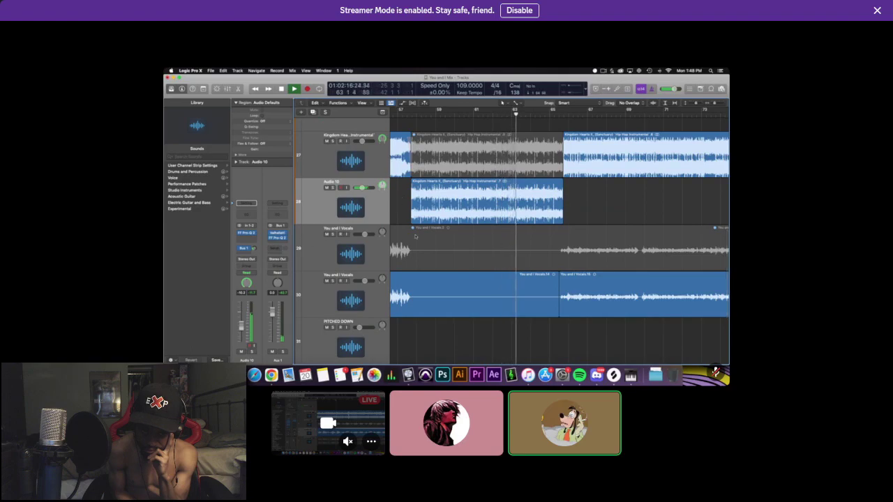
scroll(400, 199, "down", 1)
scroll(401, 199, "left", 2)
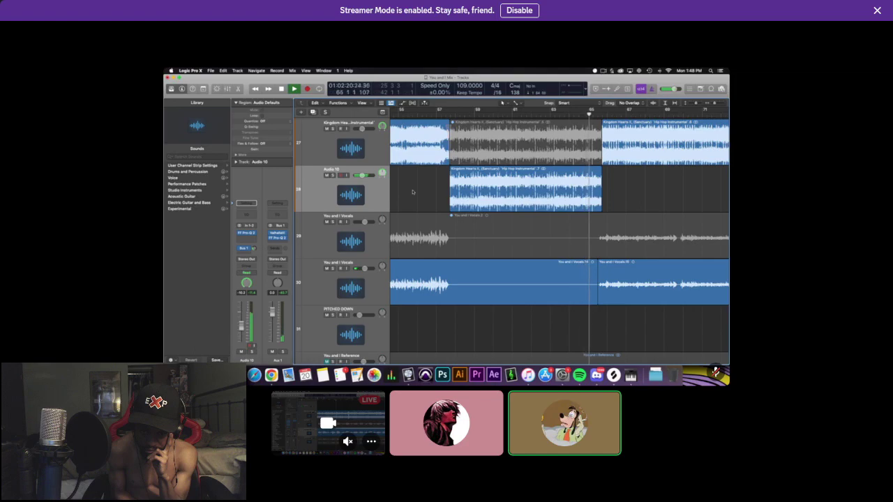
key("space")
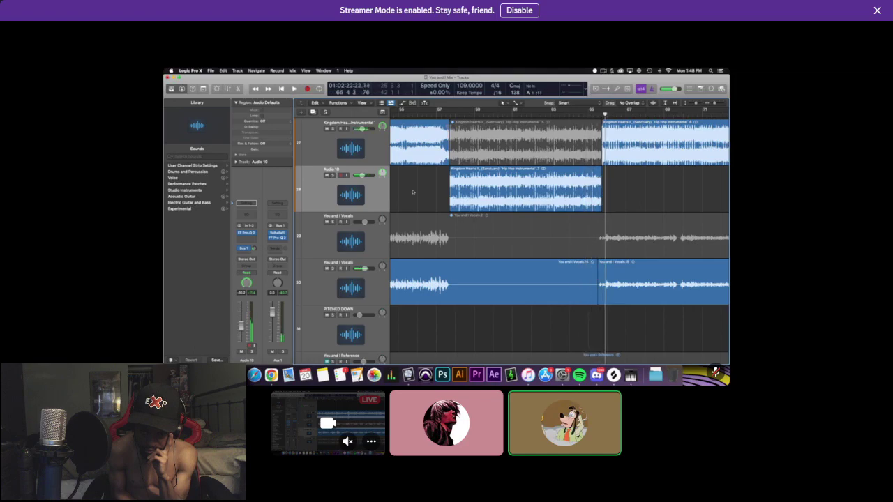
Move the playhead back to bar 63, save the project, and replay the transition out of the Audio 10 region.
scroll(412, 192, "right", 1)
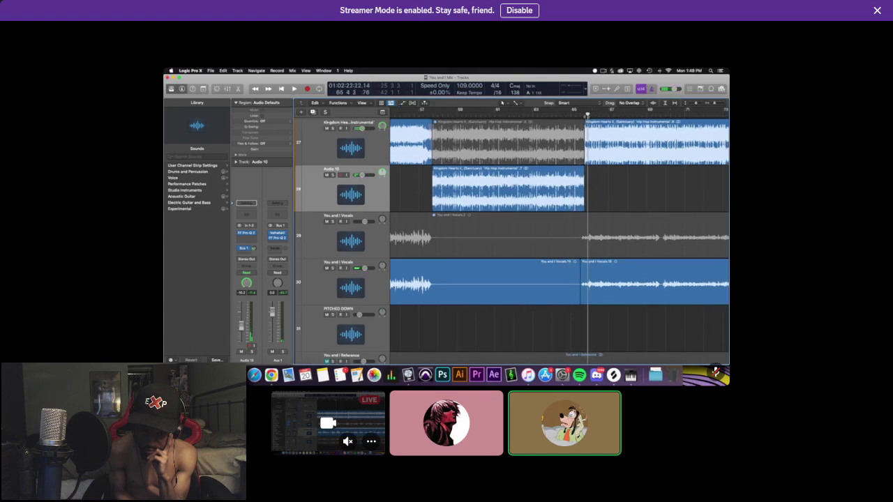
left_click_drag(588, 114, 533, 113)
key("super+s")
key("super+Right")
key("super+Right")
scroll(566, 184, "up", 2)
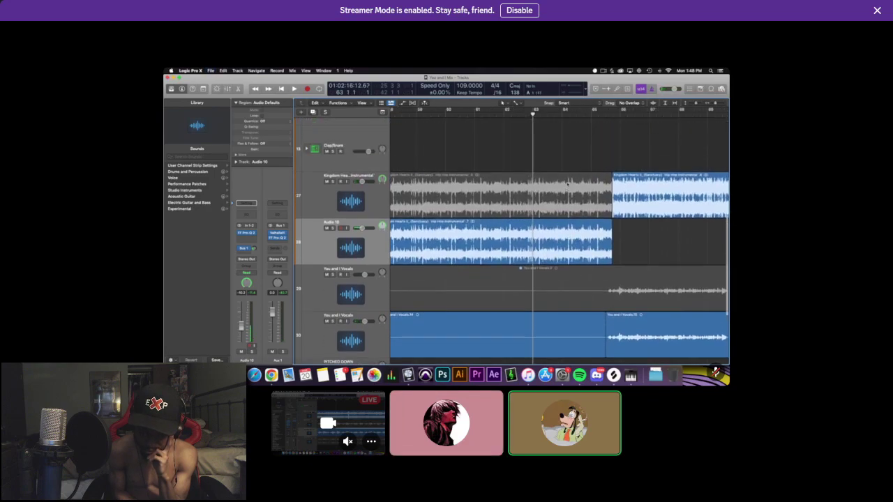
scroll(625, 140, "right", 3)
scroll(600, 141, "down", 2)
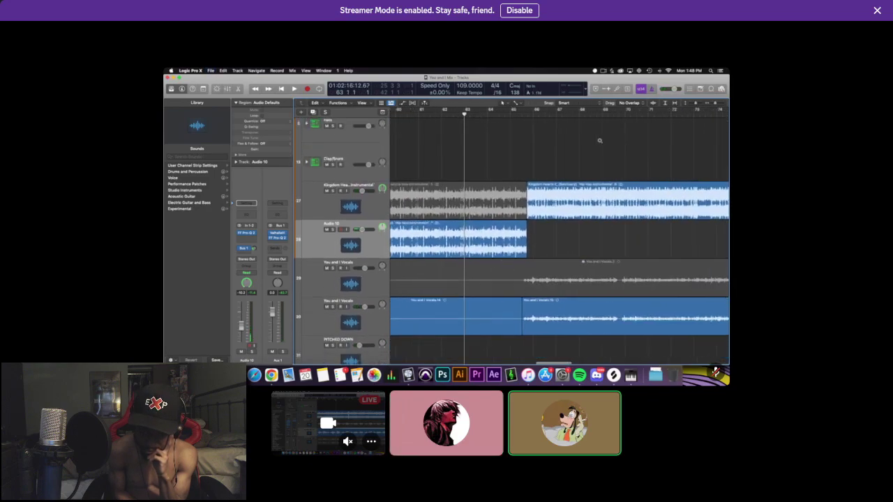
scroll(600, 141, "down", 2)
key("space")
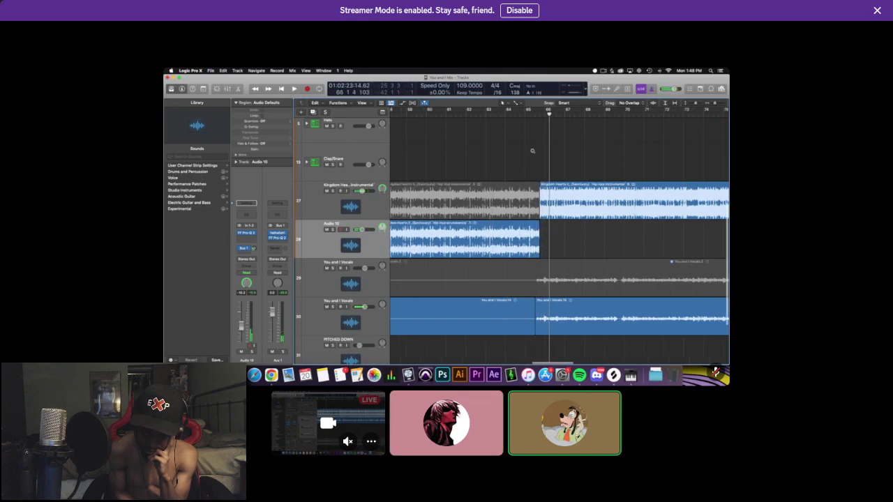
Place the playhead at 65 4 1, where the Audio 10 region ends and the main instrumental resumes.
scroll(532, 153, "down", 2)
scroll(532, 152, "down", 2)
left_click(544, 115)
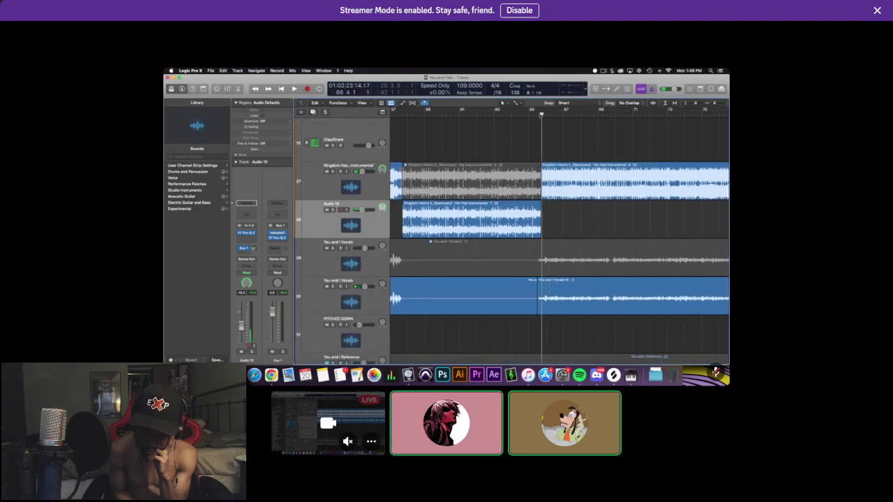
key("super+Right")
scroll(504, 145, "left", 2)
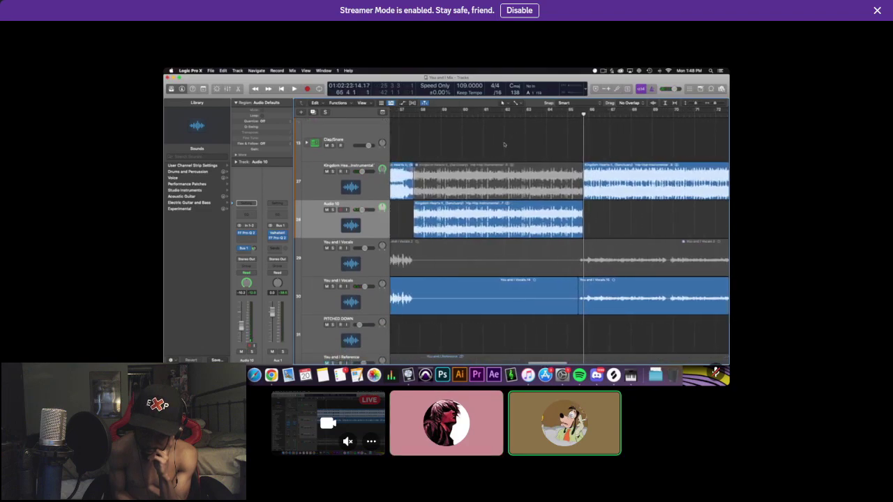
scroll(504, 144, "down", 1)
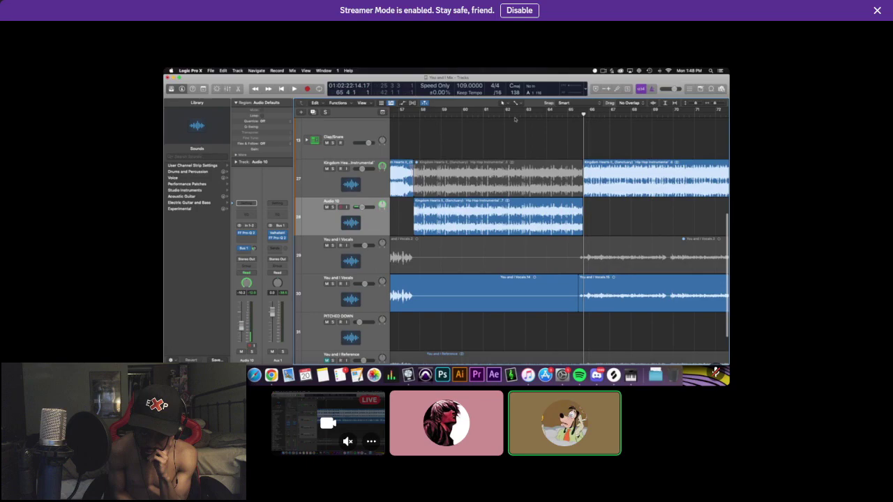
Play from bar 62 through the end of the Audio 10 region to review the transition into the main instrumental.
double_click(504, 113)
scroll(549, 140, "up", 2)
scroll(549, 140, "right", 2)
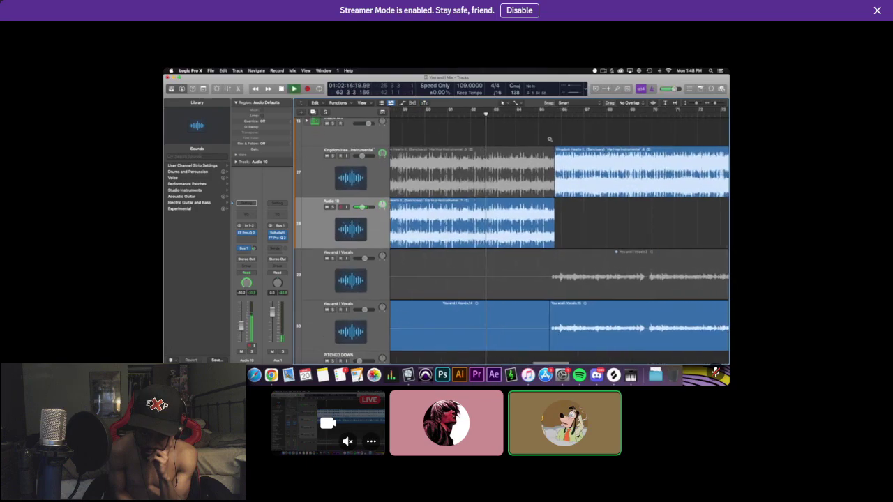
key("super+Right")
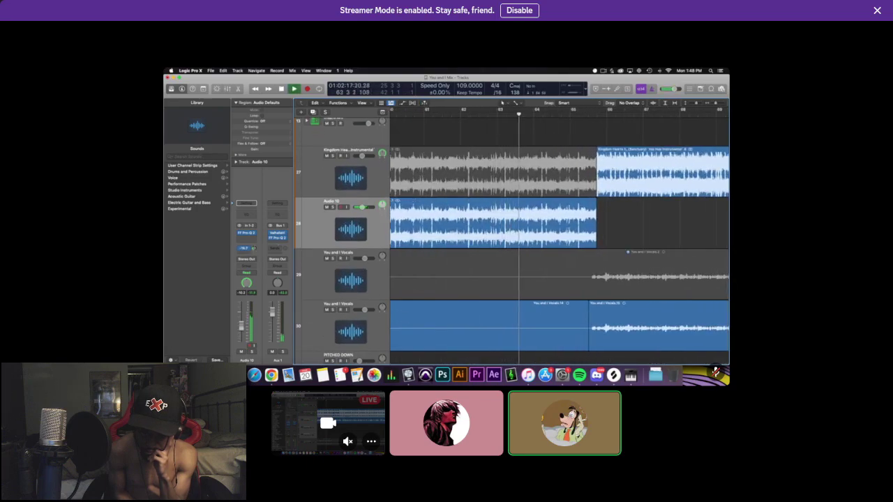
scroll(507, 154, "right", 3)
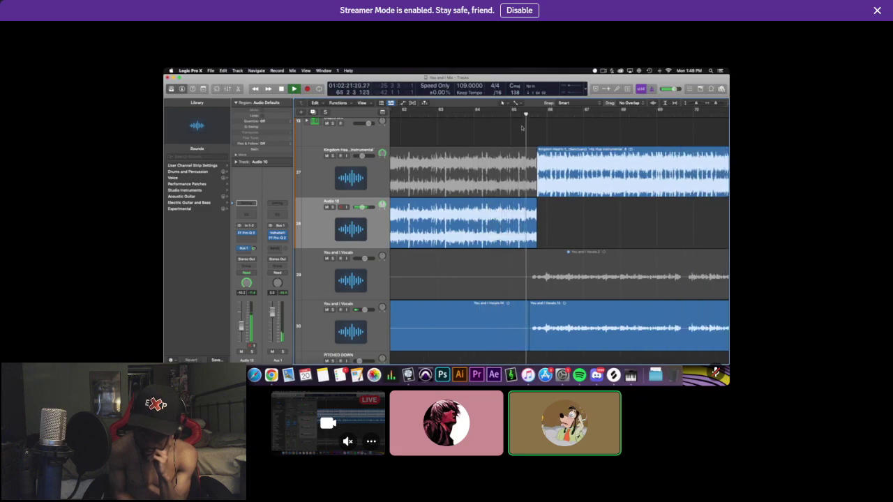
key("space")
key("super+Right")
key("super+Right")
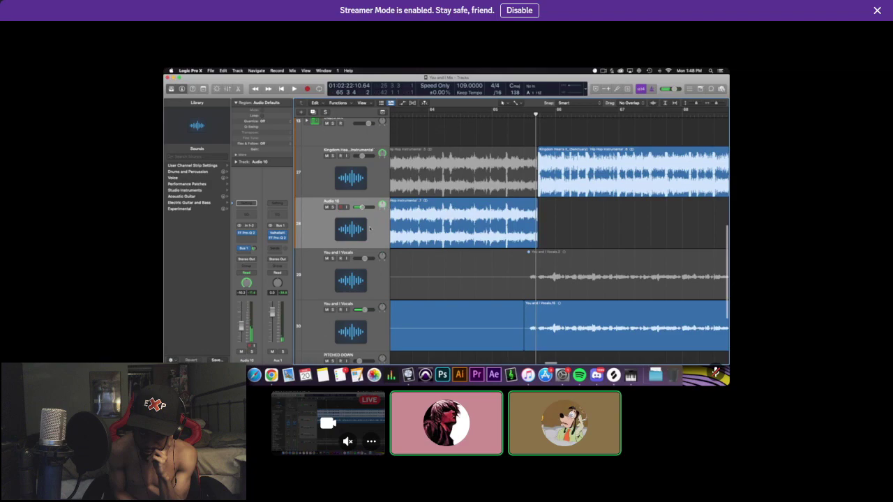
Add a track with duplicate settings below Audio 10 and split the Audio 10 region at 65 1 4 137.
key("super+alt+a")
left_click_drag(505, 113, 514, 120)
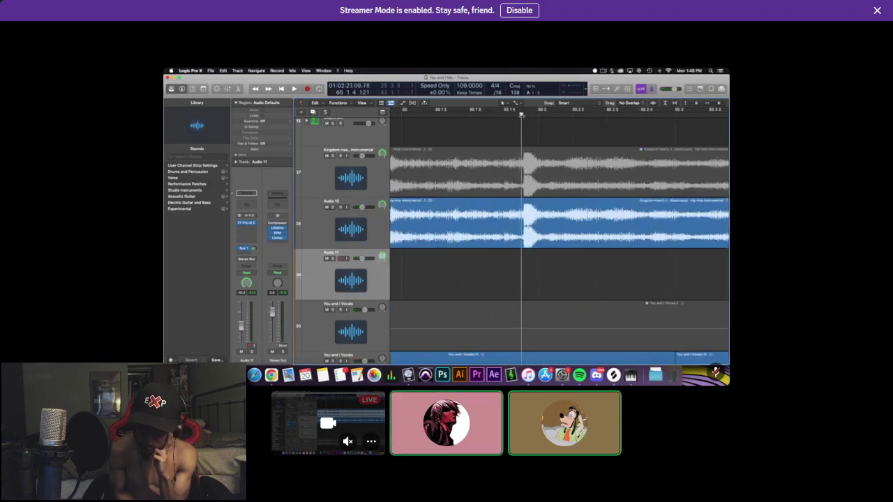
left_click(523, 115)
left_click(550, 229)
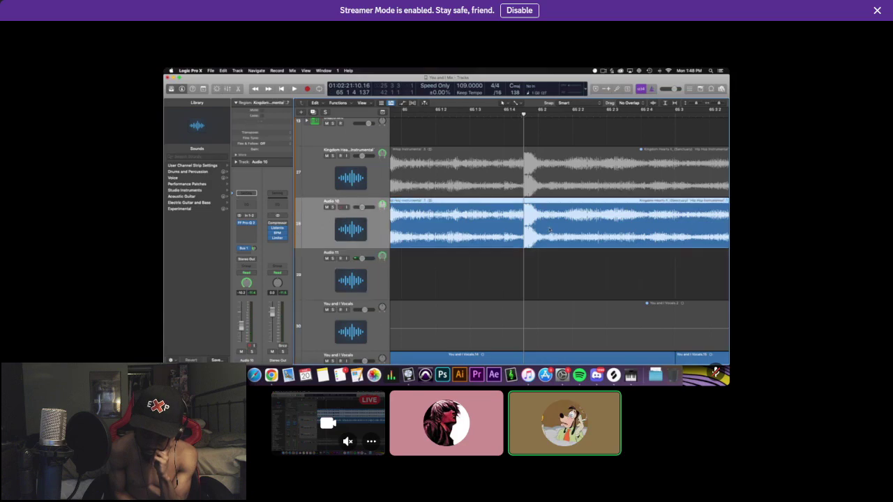
key("super+t")
Copy the split-off tail of the Audio 10 region onto the Audio 11 track and mute the original piece.
scroll(548, 227, "down", 3)
left_click_drag(547, 223, 546, 261)
left_click(546, 223)
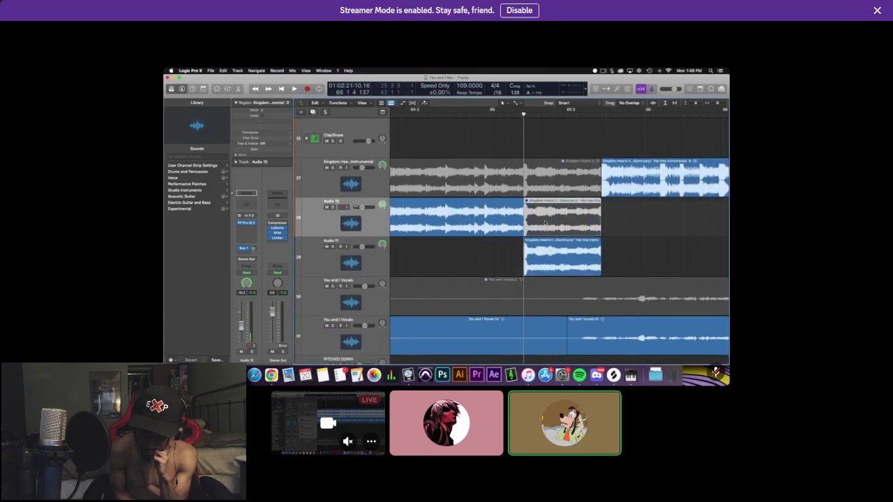
Switch the Audio 11 track's existing send to Bus 2 and add a second send to Bus 1.
left_click(350, 267)
left_click(252, 248)
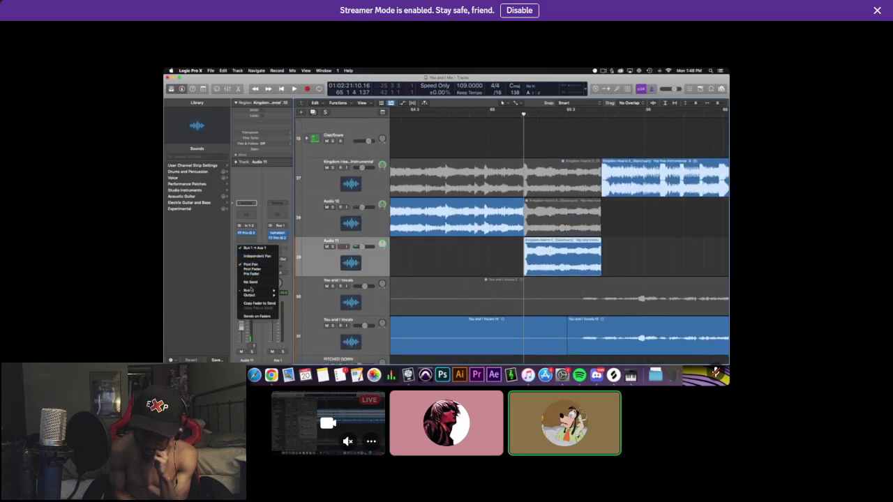
mouse_move(251, 290)
left_click(289, 201)
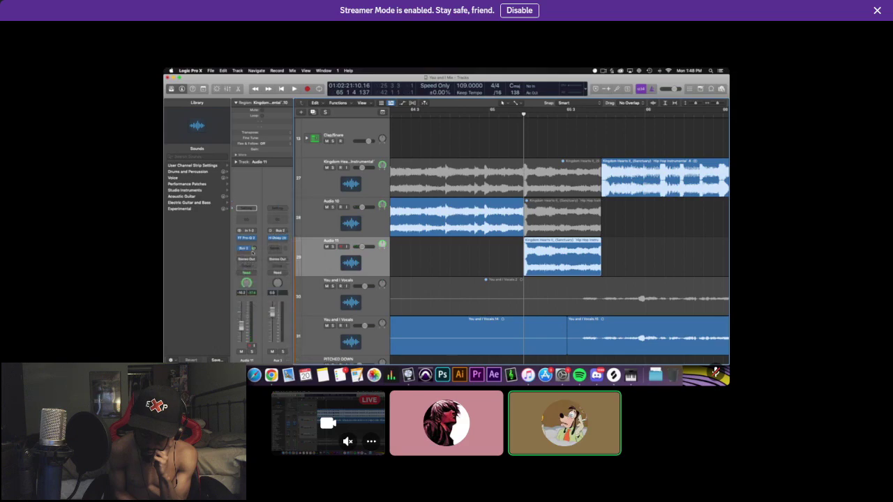
left_click(248, 252)
mouse_move(249, 259)
left_click(296, 196)
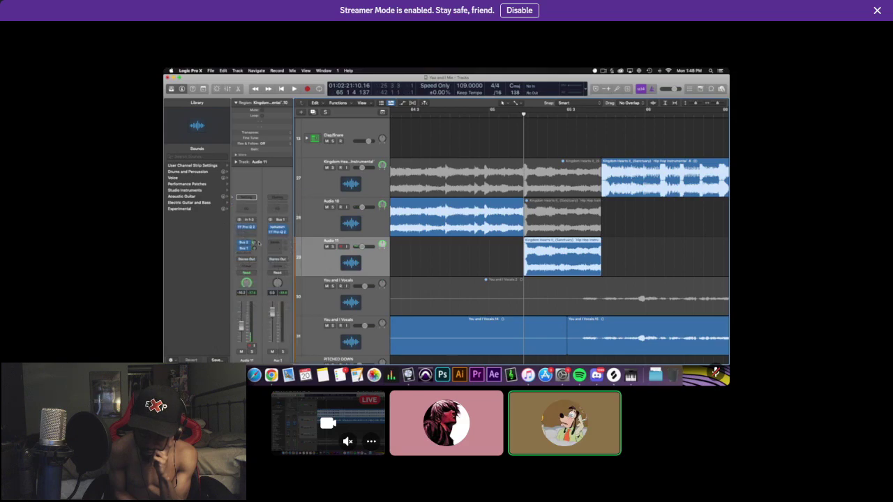
Raise the Bus 2 send level on Audio 11, audition its region in solo, and return the playhead to bar 65.
key("s")
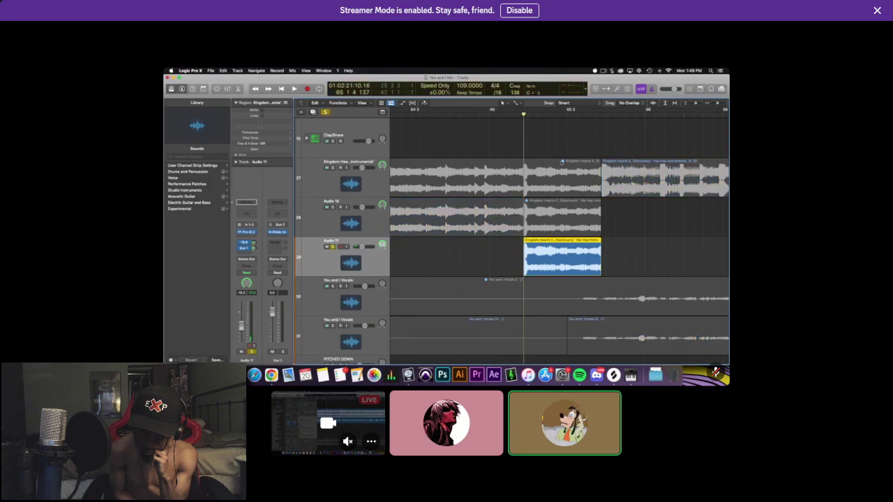
key("space")
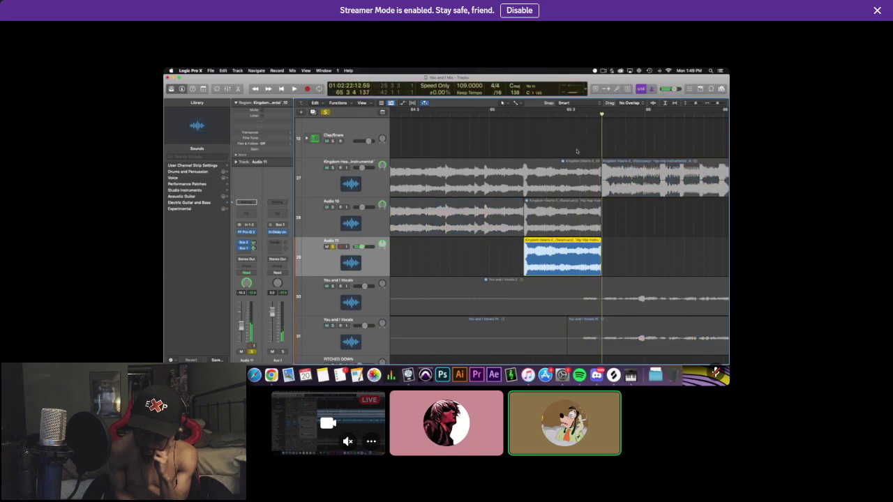
left_click(491, 115)
left_click(522, 143)
Solo Audio 10 together with Audio 11 and play their transition from about bar 64.
scroll(522, 142, "down", 4)
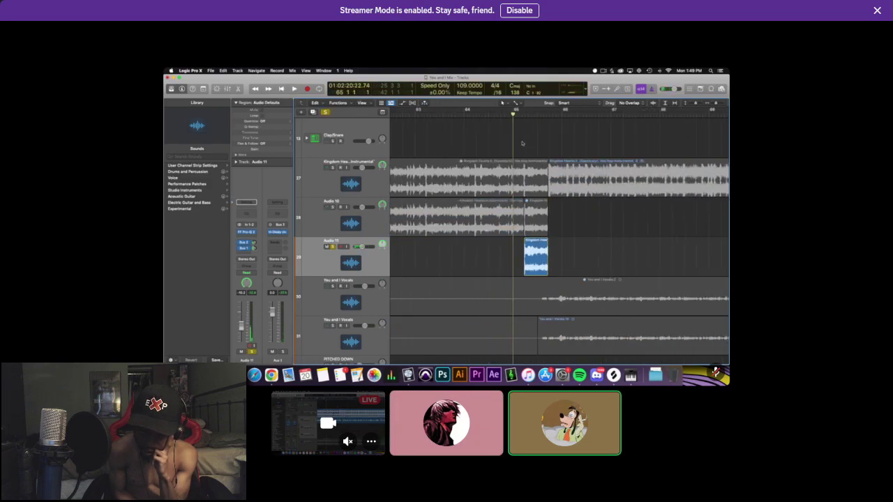
left_click(332, 208)
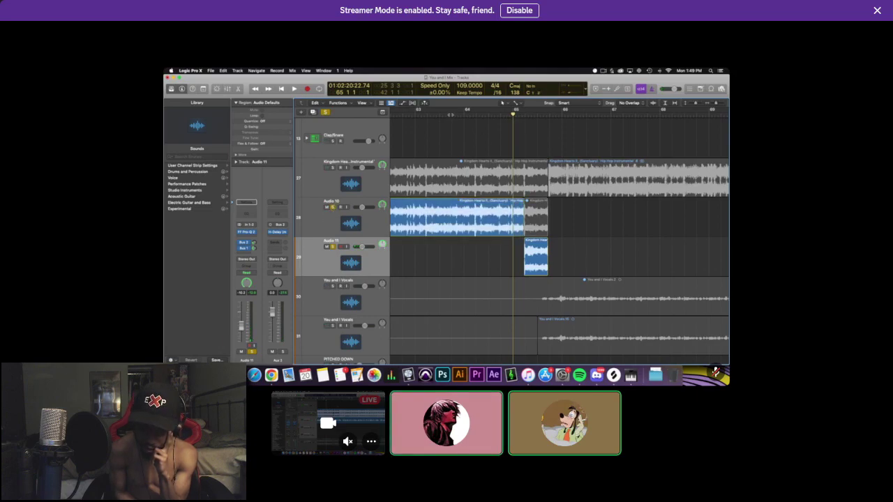
left_click(464, 112)
key("space")
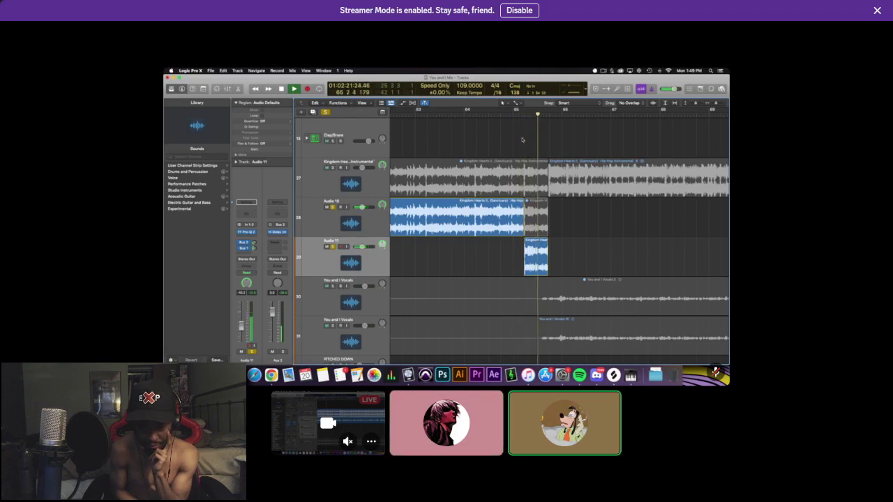
Clear the solos on both instrumental copies and save the project.
left_click(325, 112)
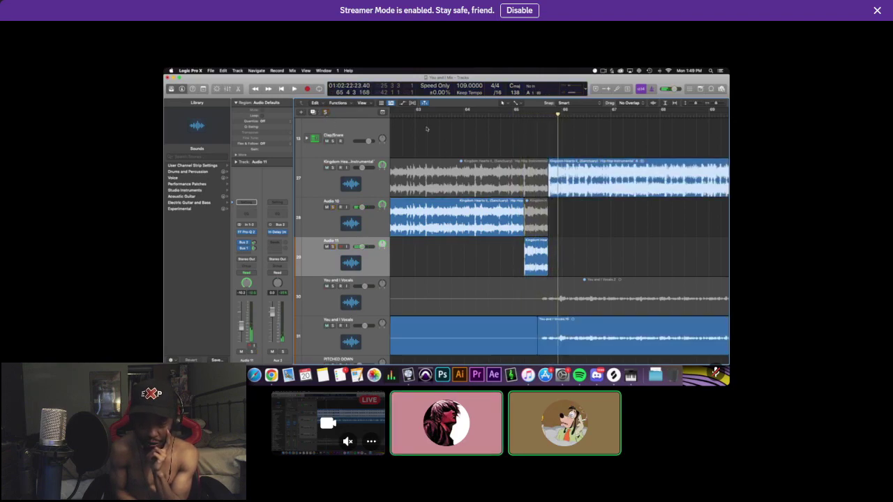
key("super+Up")
key("super+Up")
key("super+Left")
key("super+Left")
key("super+s")
key("super+Left")
key("super+Left")
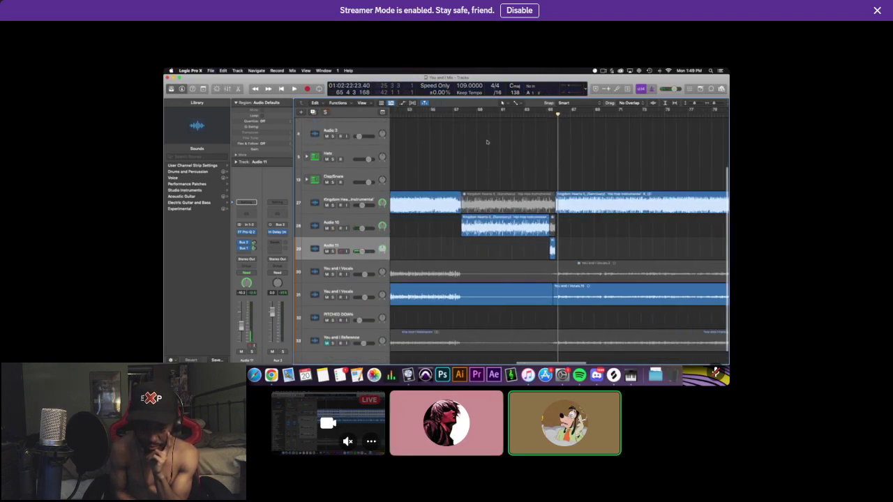
Create one new audio track directly below the Clap/Snare track.
left_click(378, 177)
left_click(301, 111)
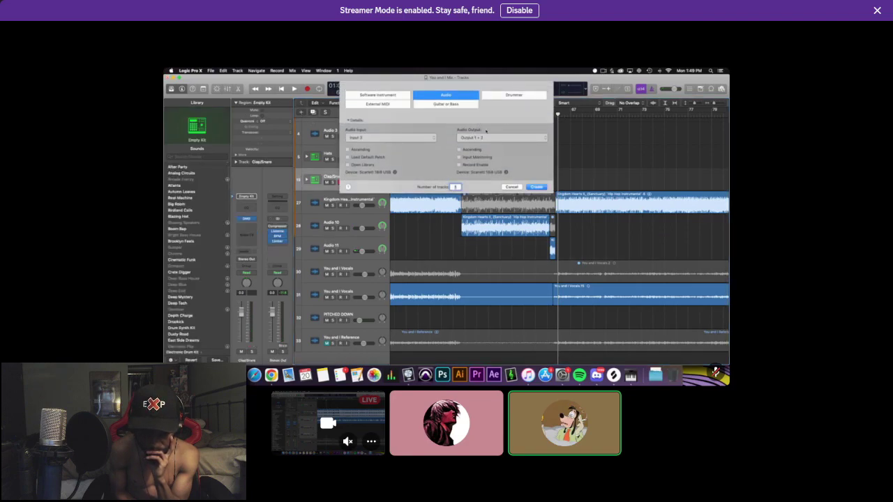
left_click(537, 185)
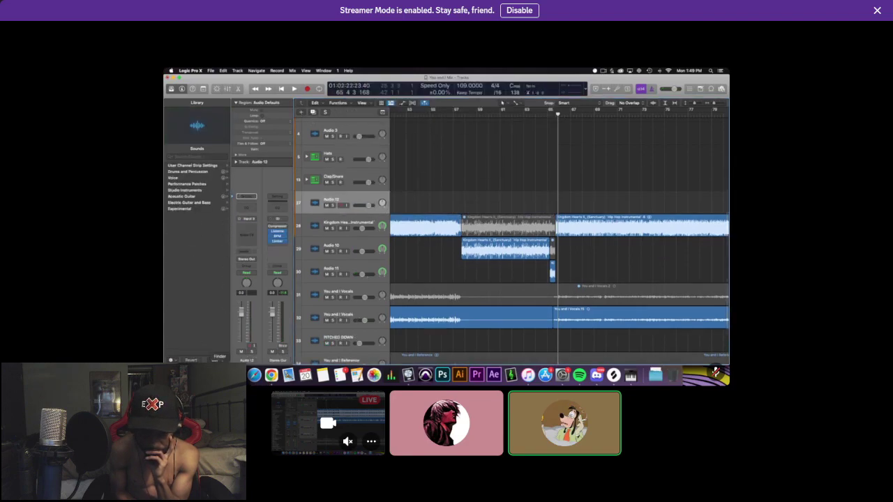
Move the Air Riser-24b region from about bar 8 to the transition between bars 65 and 66.
key("z")
key("z")
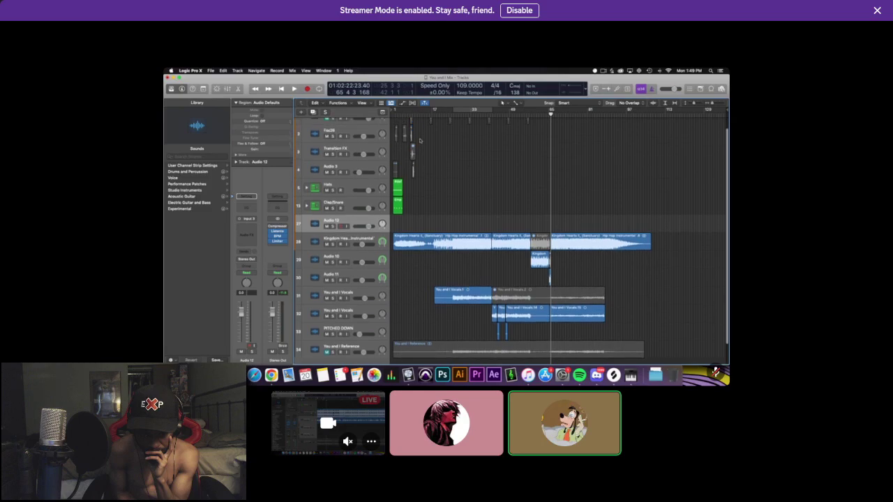
scroll(418, 154, "left", 15)
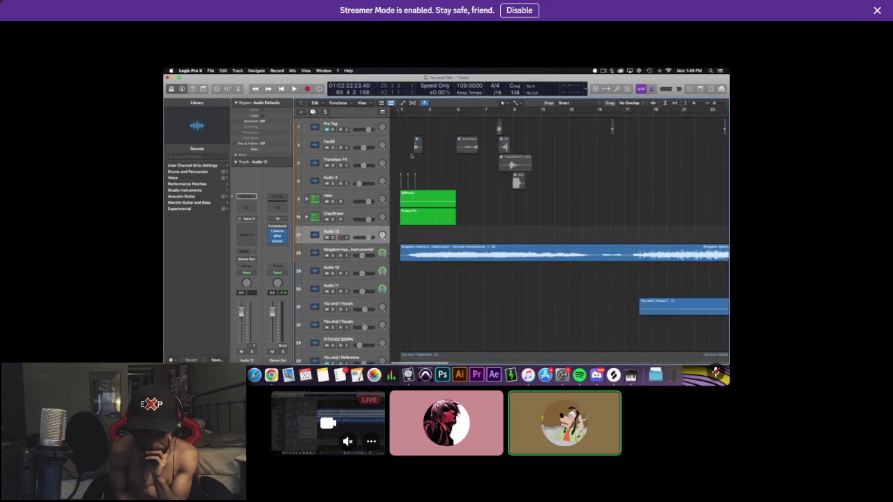
left_click_drag(497, 145, 687, 145)
scroll(688, 145, "down", 5)
scroll(687, 144, "right", 3)
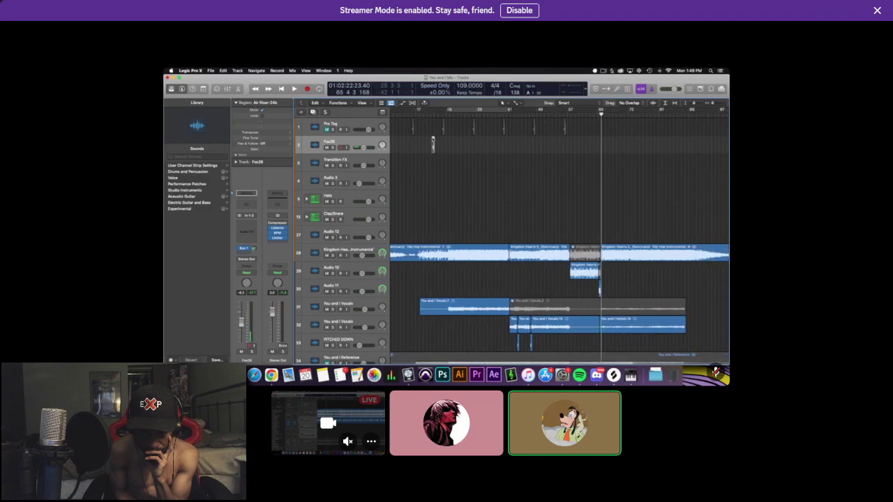
left_click_drag(433, 140, 597, 144)
scroll(597, 144, "up", 10)
scroll(597, 141, "right", 2)
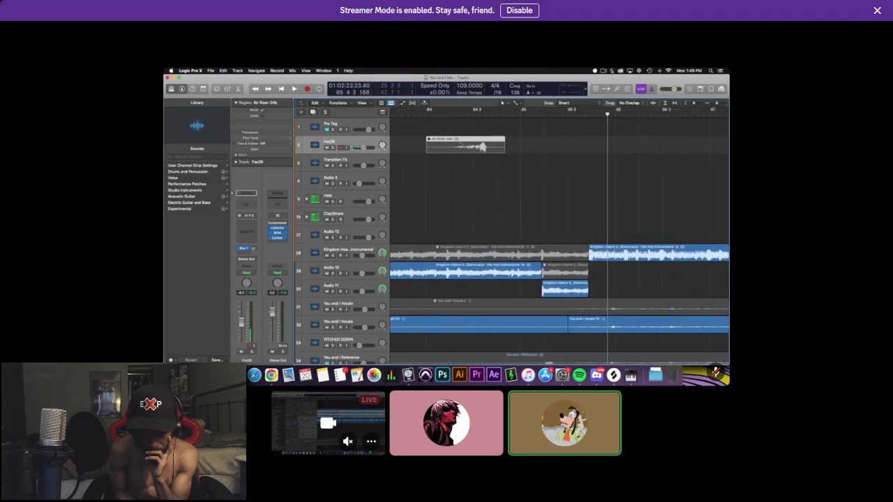
left_click_drag(460, 145, 567, 145)
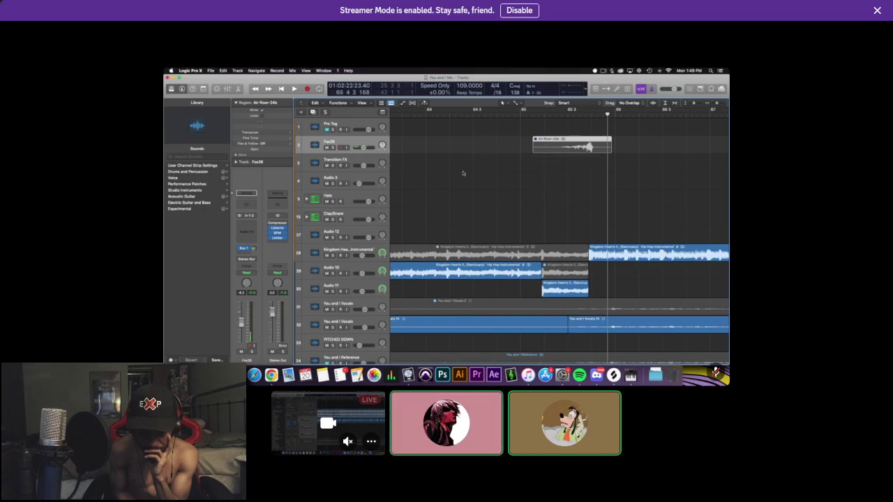
Unmute the Air Riser-24b region and enable Flex on its track in Polyphonic mode.
key("ctrl+m")
key("super+f")
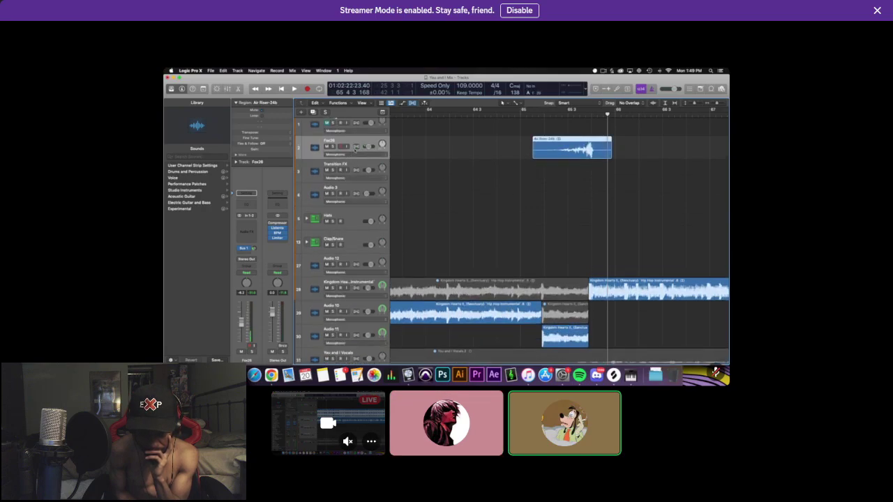
left_click(355, 147)
left_click(357, 154)
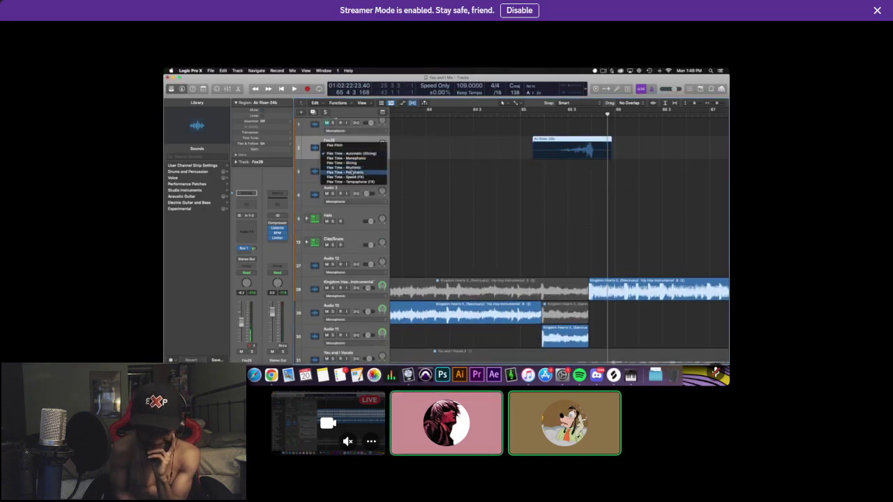
left_click(353, 172)
scroll(525, 198, "up", 3)
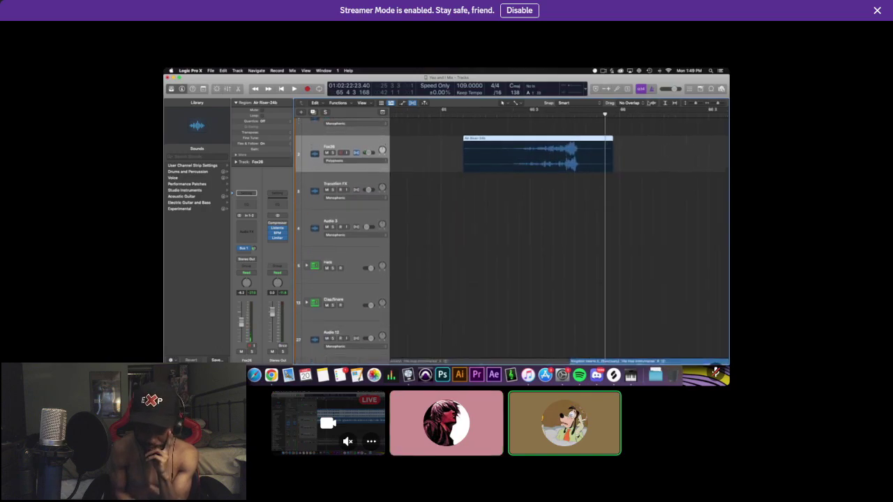
Enlarge the waveforms, move the riser's track directly below Clap/Snare, and nudge the riser region slightly earlier.
left_click(651, 103)
scroll(590, 160, "down", 3)
left_click_drag(360, 146, 359, 241)
left_click(607, 222, "ctrl+alt")
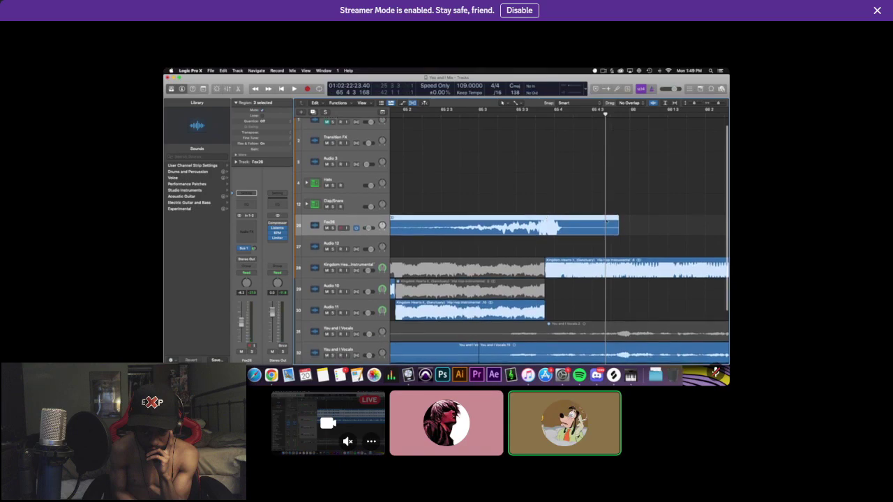
left_click_drag(606, 219, 607, 217)
key("super+f")
Solo the riser's track and play the Air Riser-24b region on its own.
key("s")
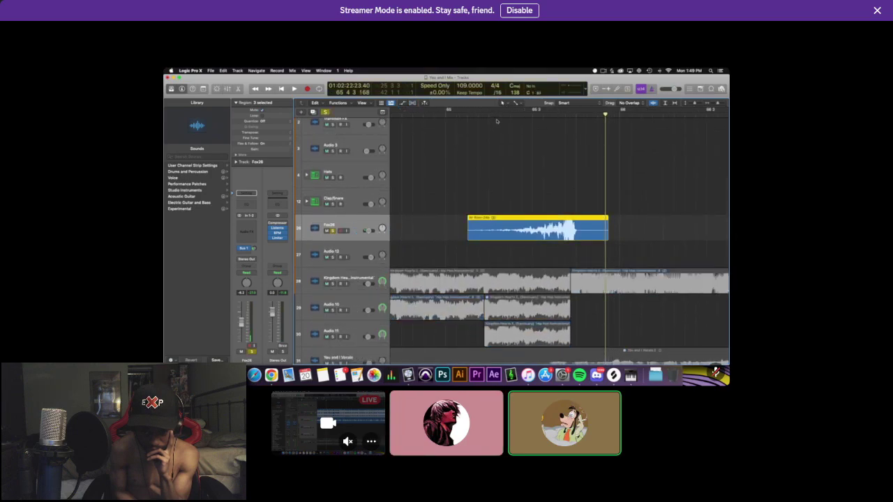
left_click(497, 120)
key("space")
left_click(492, 114)
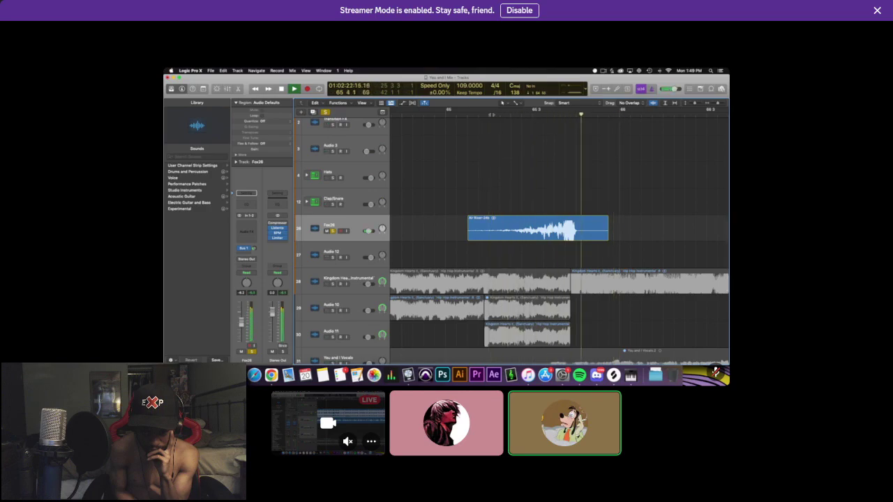
Turn off the riser's solo and play the transition from bar 65 with the full mix.
key("space")
key("s")
left_click(448, 113)
key("space")
scroll(495, 145, "down", 2)
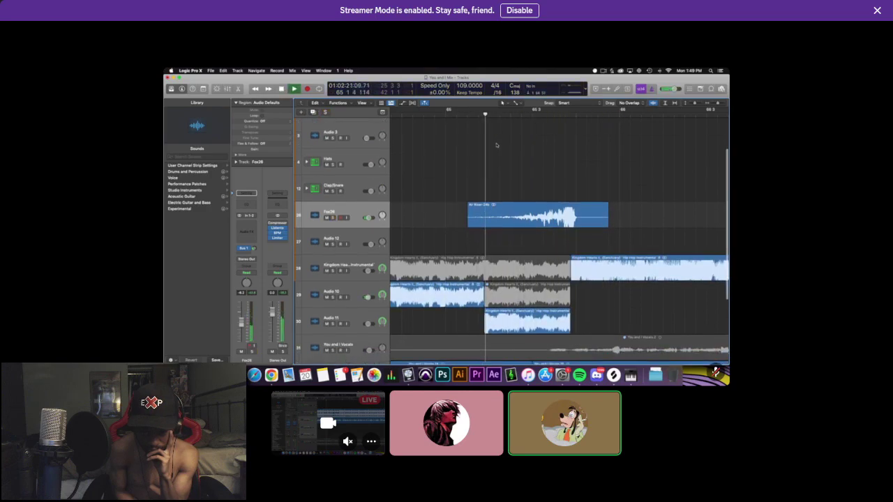
key("super+Left")
key("super+Up")
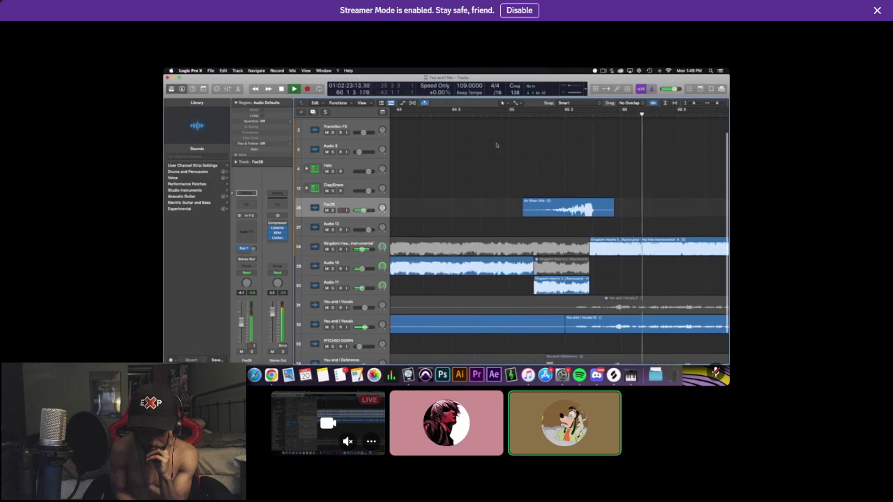
key("space")
Lower the riser track's volume slightly and show the whole arrangement.
key("super+Left")
scroll(496, 167, "right", 2)
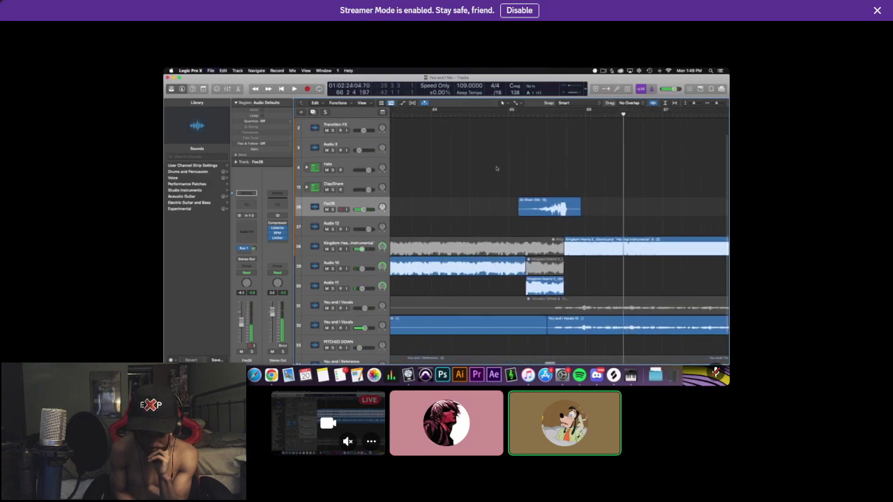
key("super+Left")
key("super+Left")
key("super+Up")
left_click_drag(364, 207, 361, 207)
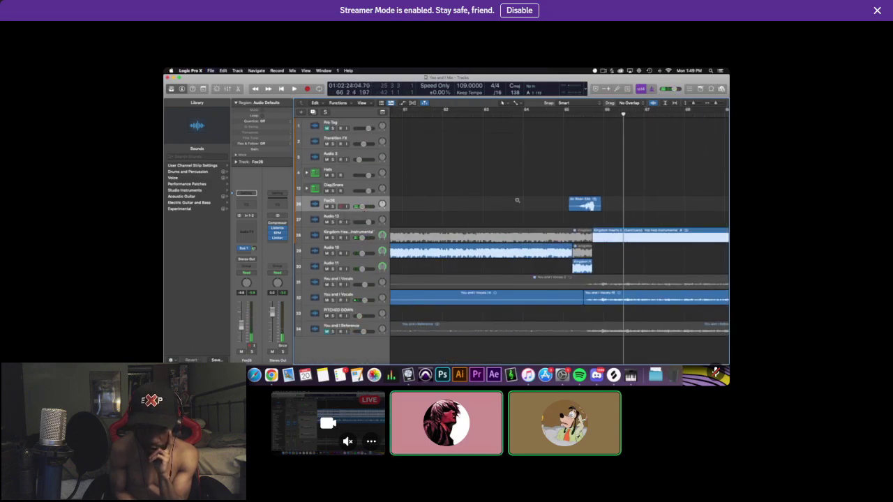
key("z")
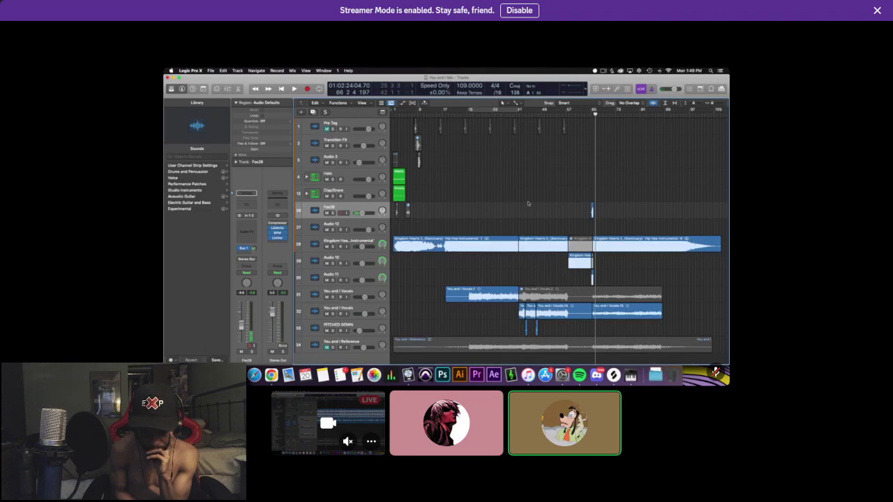
Add an audio track below the riser's track, switch to Finder, open the dreamr drive and search for "open hat".
key("alt+super+a")
left_click(221, 374)
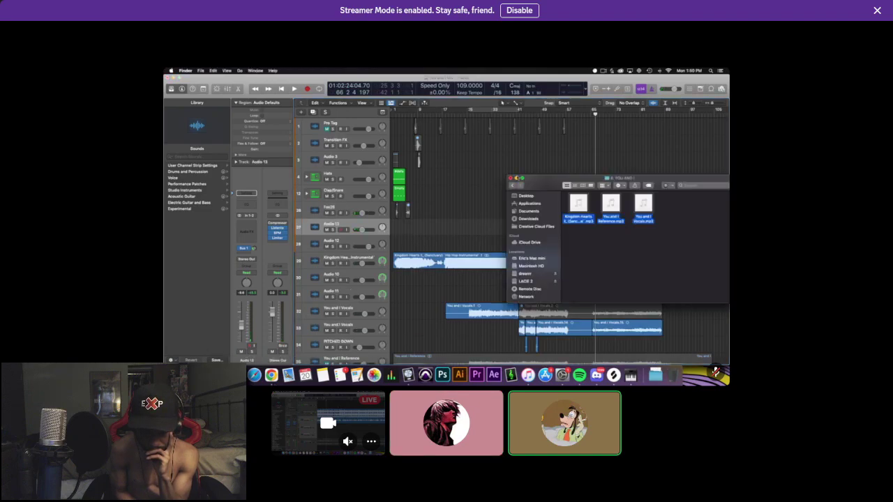
left_click_drag(521, 178, 444, 172)
left_click(447, 267)
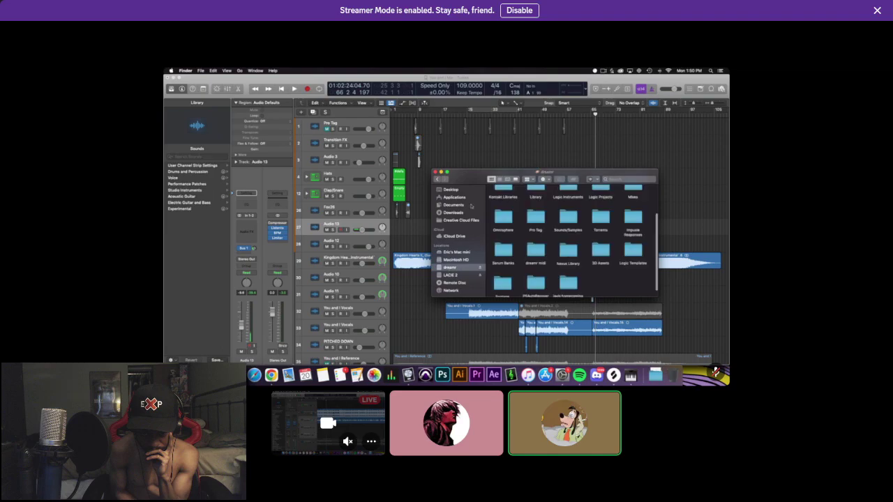
left_click_drag(634, 176, 588, 177)
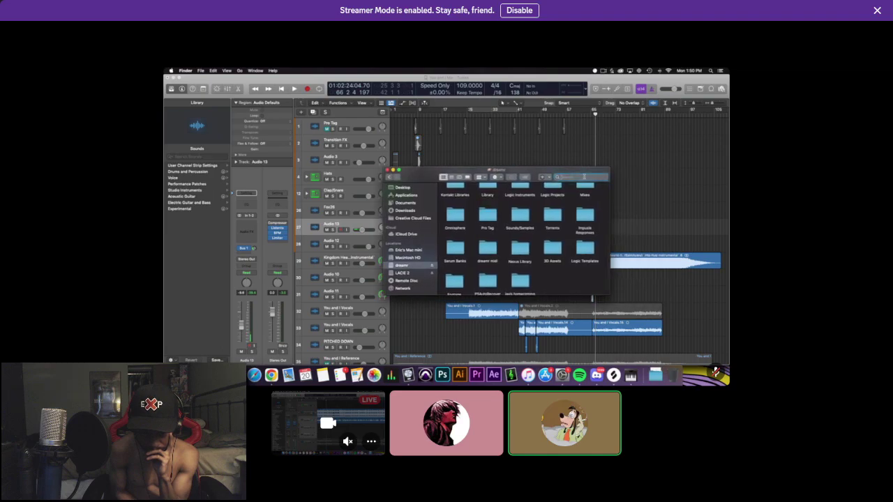
type("open hat")
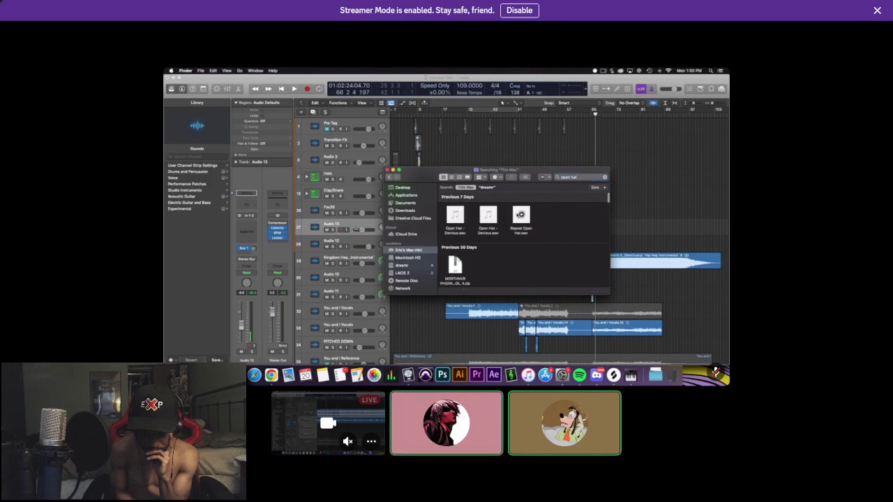
Audition the Repeat Open Hat, HeXX Open Hat and open hat - dystopia samples in the search results.
left_click(521, 214)
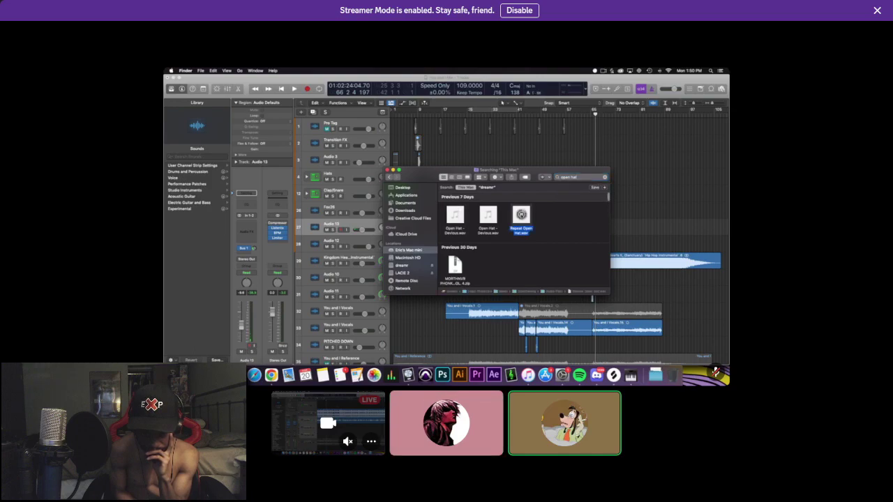
scroll(519, 230, "down", 5)
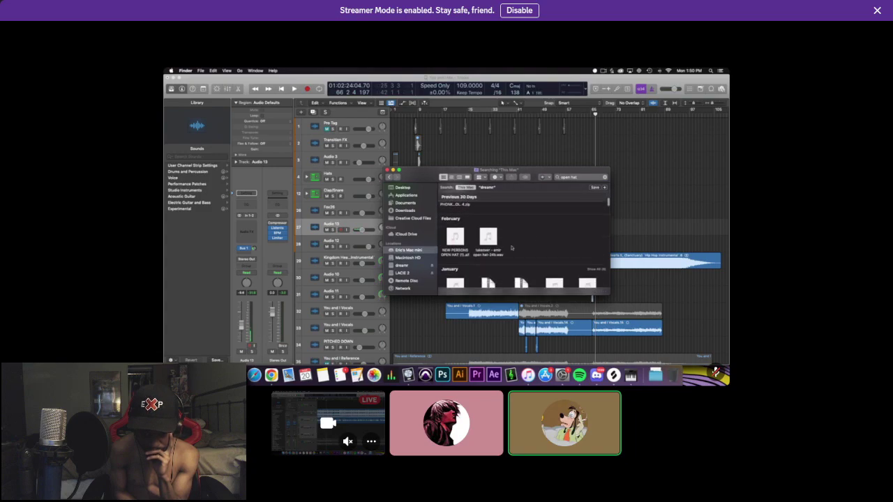
scroll(511, 248, "down", 3)
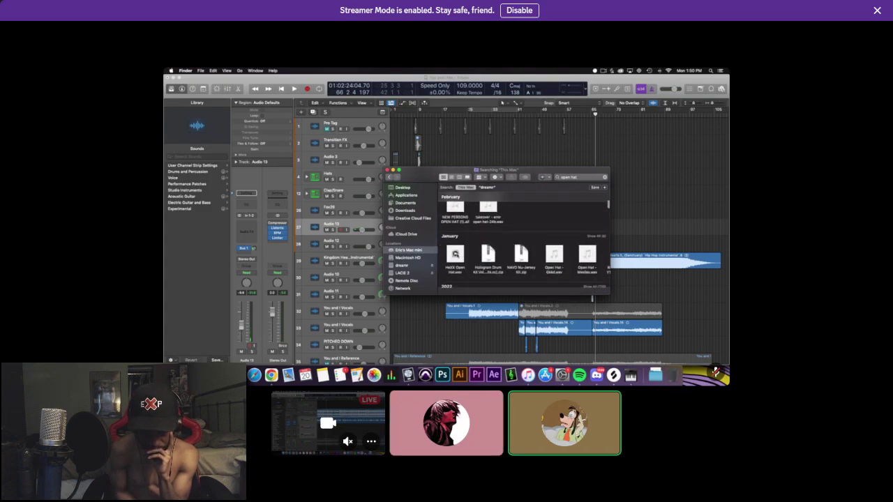
left_click(455, 254)
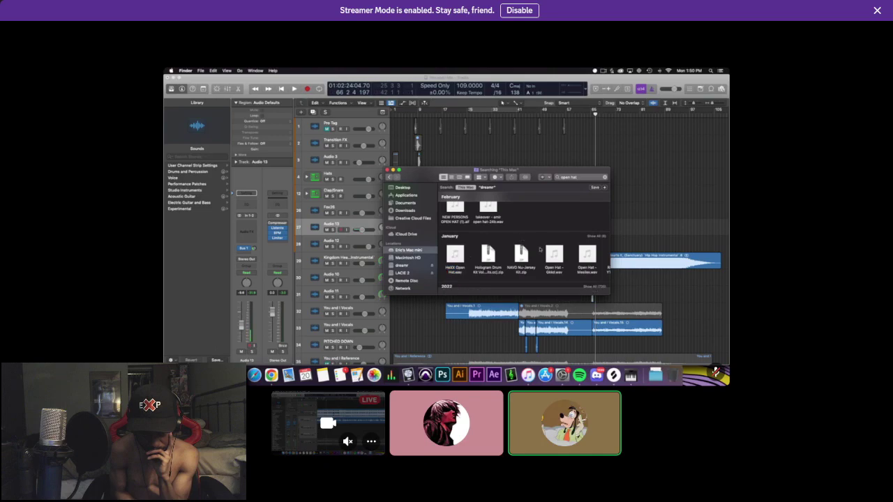
scroll(520, 244, "down", 3)
left_click(522, 249)
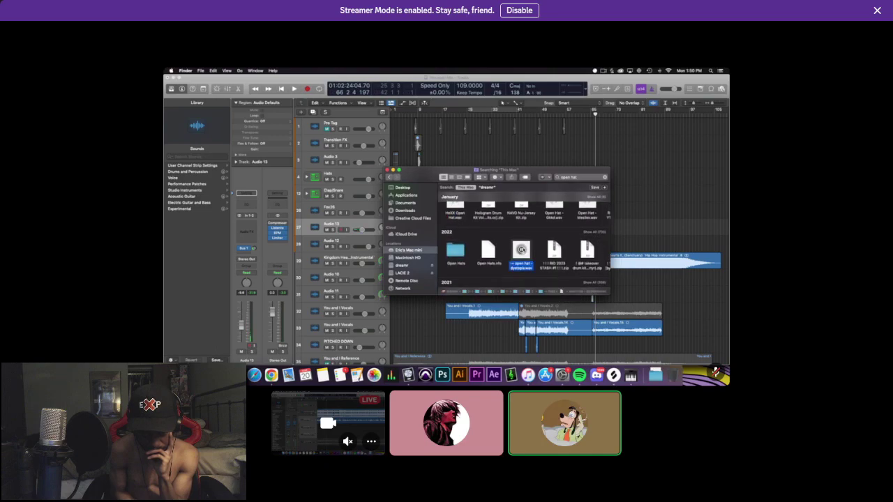
scroll(530, 249, "down", 2)
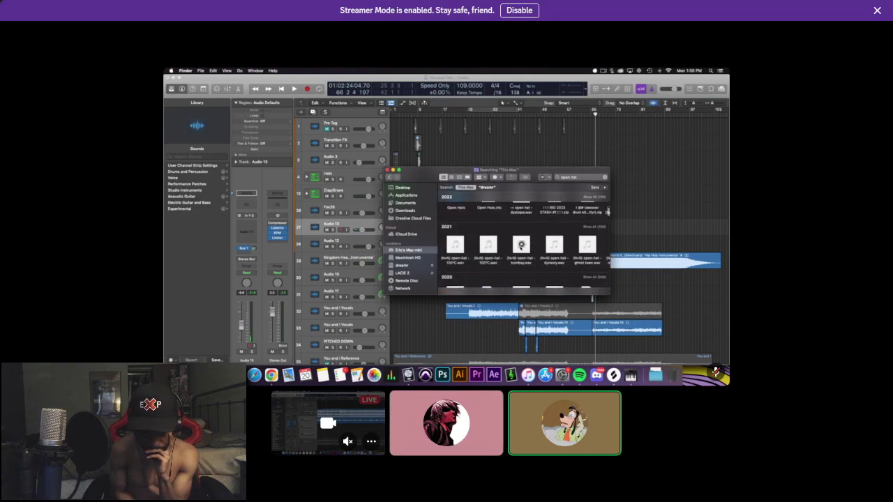
Audition the open-hat samples dated 2021: bombay, dynasty, ghost town and both 100°C files.
left_click(521, 245)
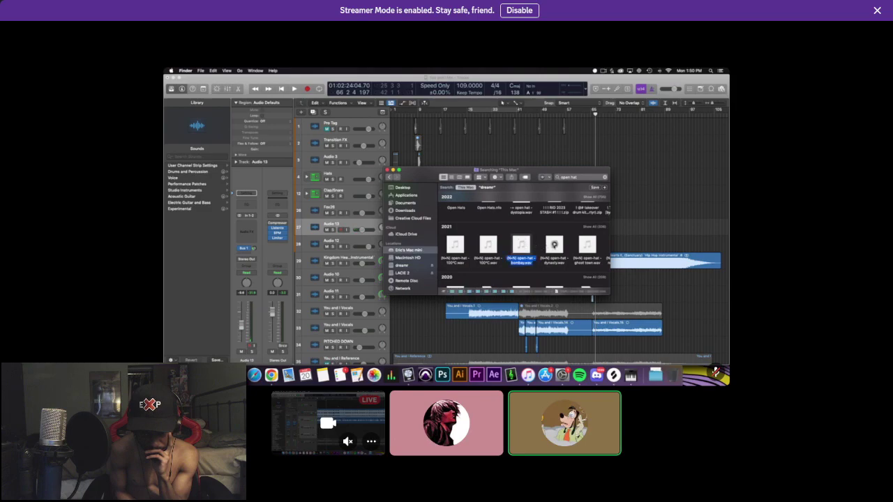
left_click(554, 245)
left_click(584, 245)
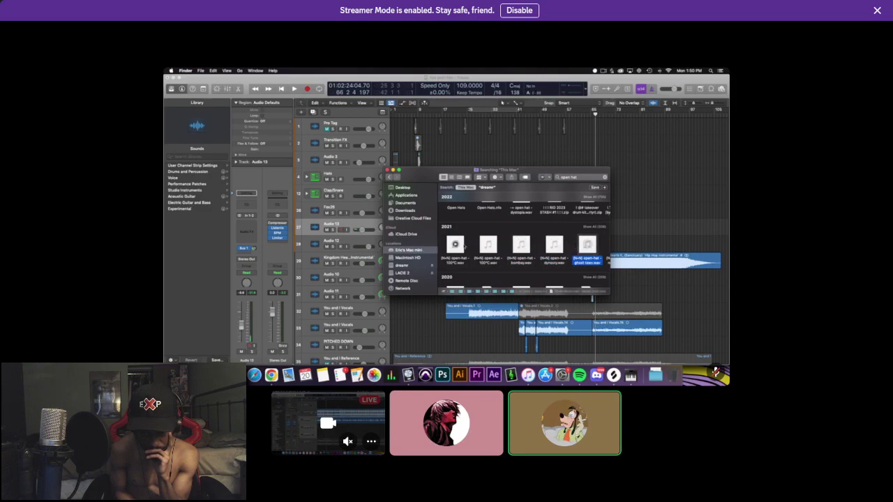
left_click(456, 244)
left_click(488, 245)
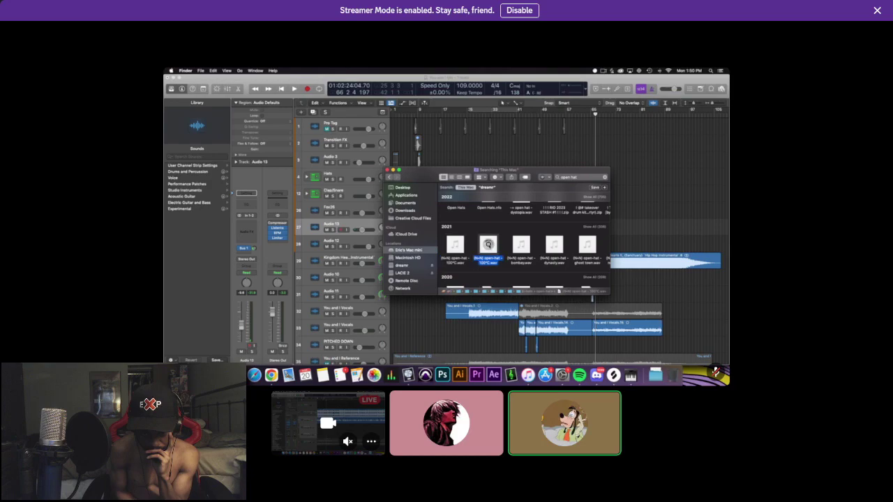
left_click(521, 244)
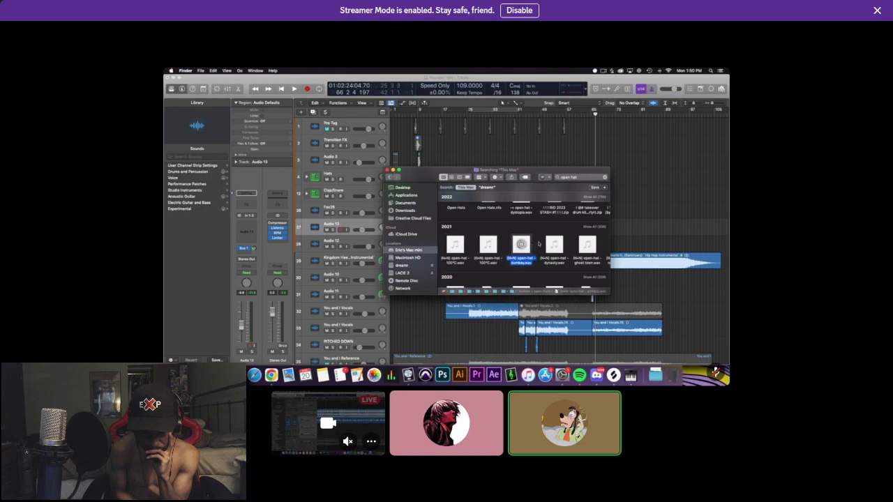
Import the BNYX DRIP OPEN HAT sample and place it on the new audio track at the riser near bar 65.
scroll(538, 243, "down", 3)
left_click(522, 257)
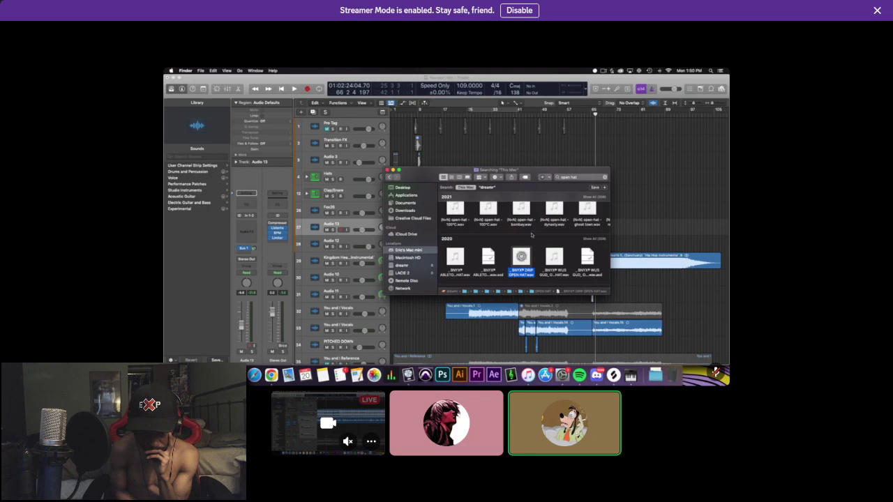
left_click_drag(522, 257, 622, 179)
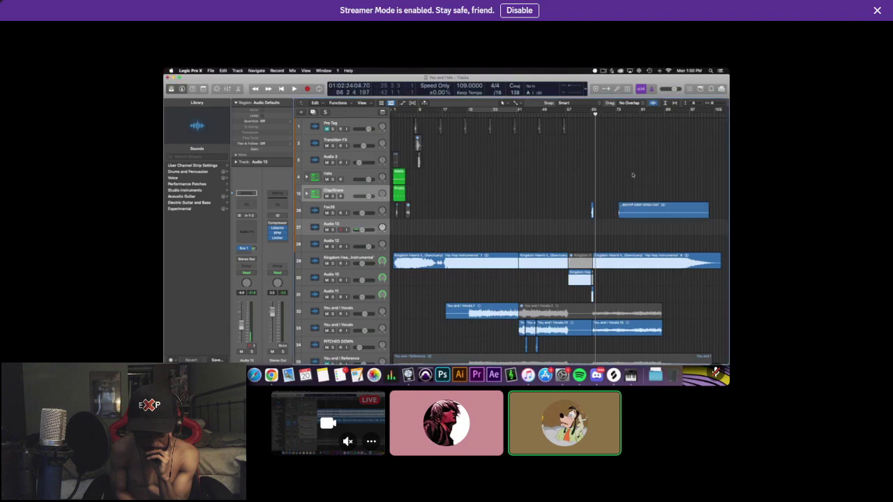
left_click_drag(632, 215, 603, 233)
key("super+Right")
key("super+Right")
key("super+Right")
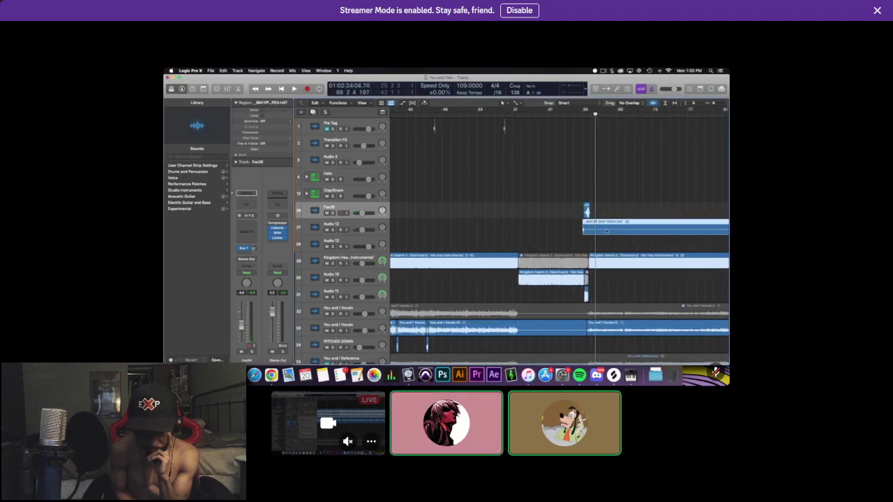
Select the open hat's track and show the Flex controls.
left_click(370, 224)
key("super+f")
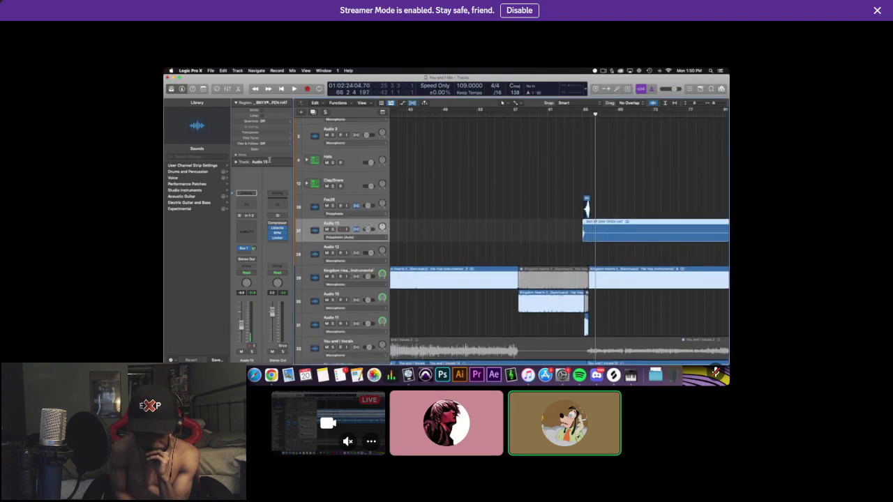
Reverse the open hat region on the Audio 13 track and shift it earlier in the arrangement.
left_click(238, 154)
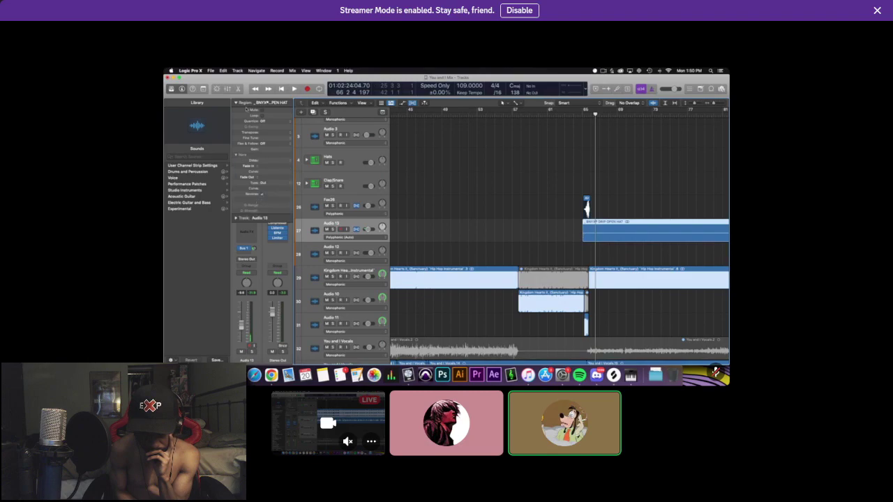
left_click(236, 103)
key("super+Left")
key("super+Left")
key("super+Left")
left_click_drag(611, 238, 592, 238)
key("super+Down")
key("super+Down")
key("super+Down")
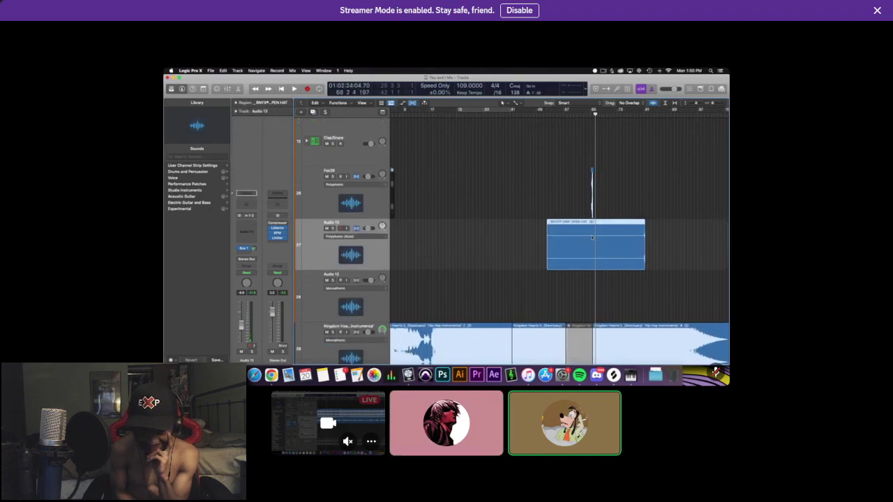
Move the reversed open hat region on the Audio 13 track to start at bar 37.
key("super+Right")
key("super+Down")
left_click(238, 102)
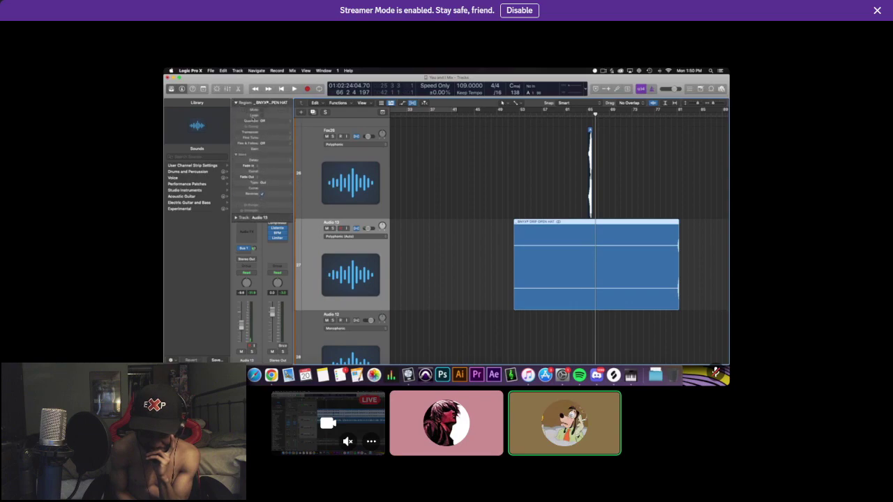
key("super+Right")
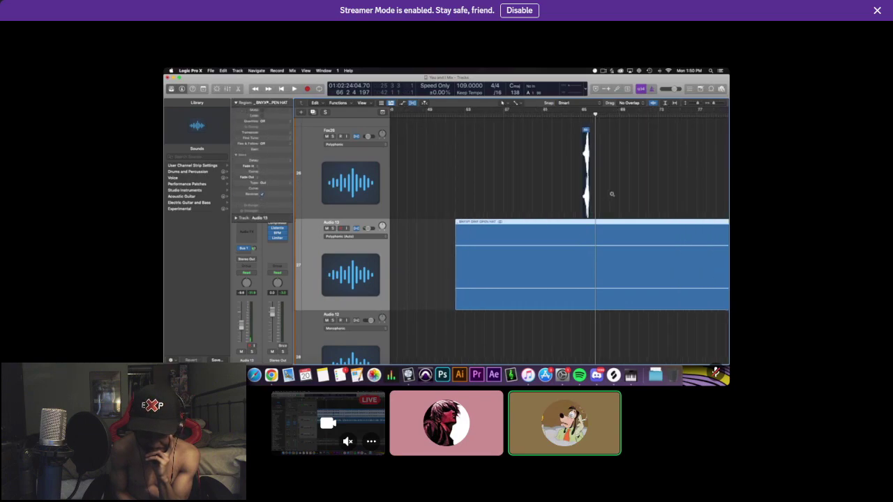
key("super+Left")
key("super+Left")
left_click_drag(609, 255, 558, 256)
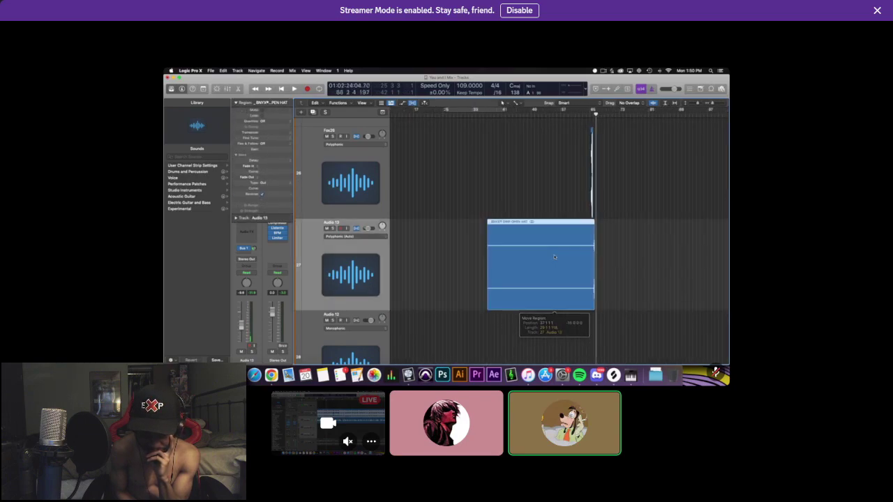
Shift the reversed open hat region slightly earlier so its tail falls under the Fox26 region near bar 65.
key("super+Right")
key("super+Right")
key("super+Left")
key("super+Left")
key("super+Left")
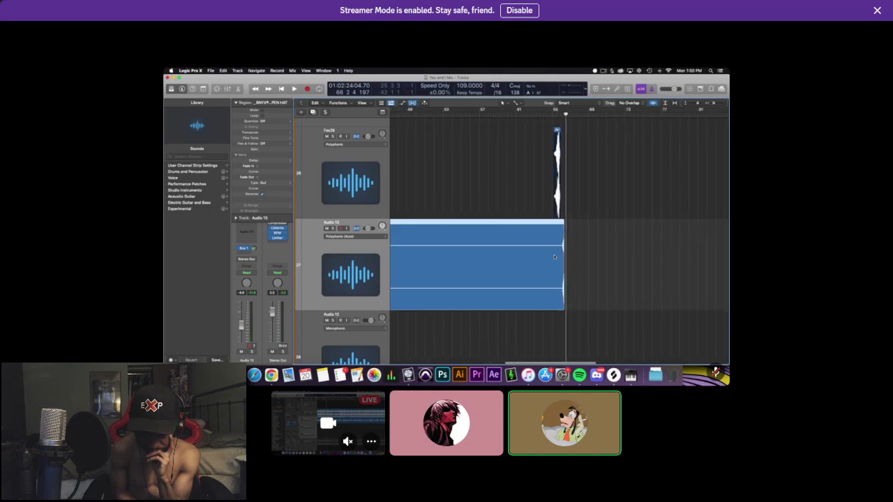
key("super+Right")
key("super+Right")
key("super+Right")
key("super+Right")
scroll(554, 256, "right", 5)
key("super+Right")
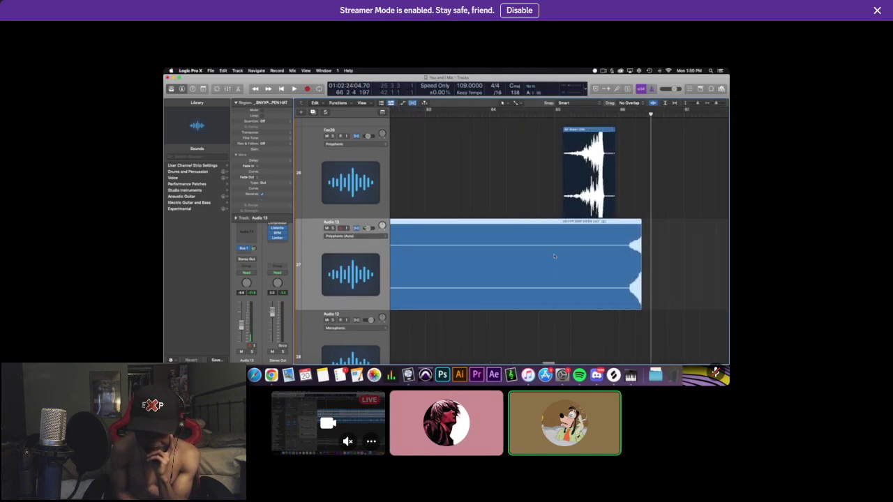
left_click_drag(554, 257, 500, 254)
key("super+Right")
key("super+Right")
scroll(537, 255, "right", 5)
key("super+Right")
key("super+Left")
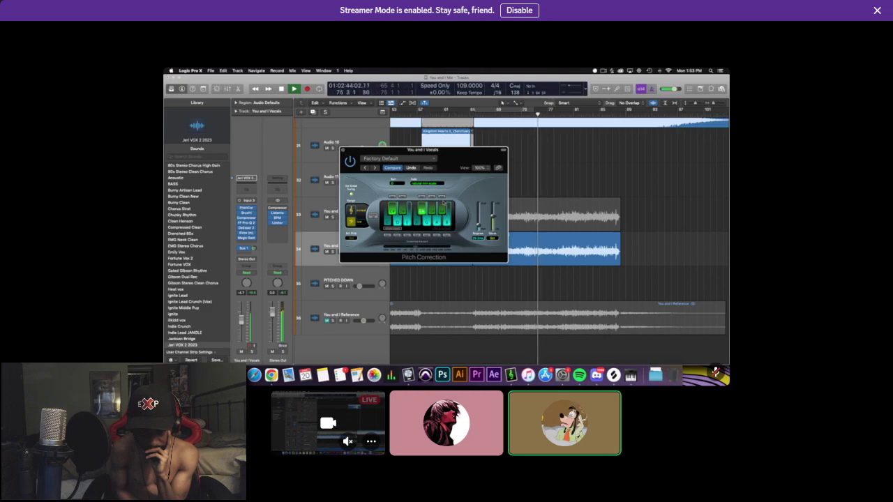
Close the Pitch Correction window, check the You and I Vocals region's parameters and resume playback.
left_click(342, 150)
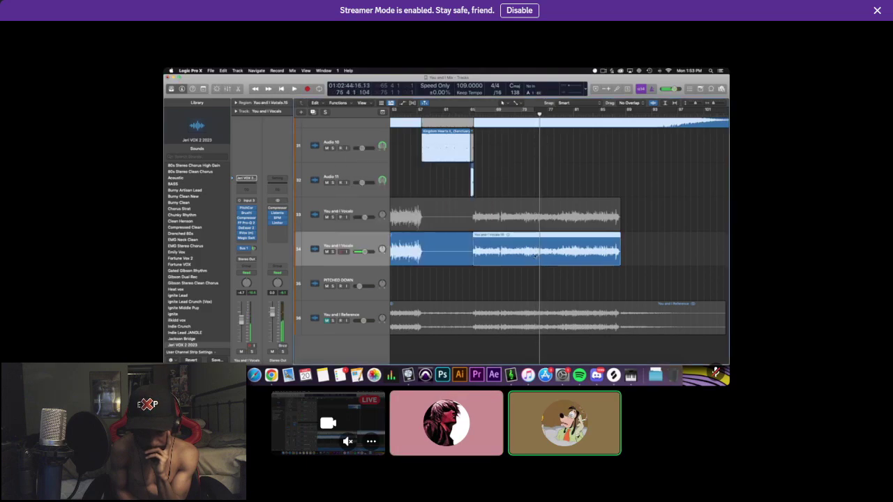
scroll(269, 138, "up", 1)
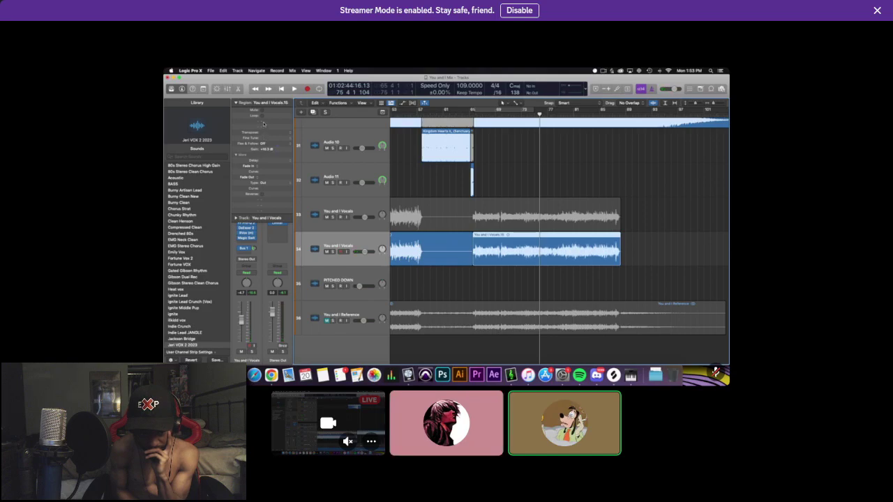
key("space")
left_click(513, 159)
key("super+Up")
key("super+Up")
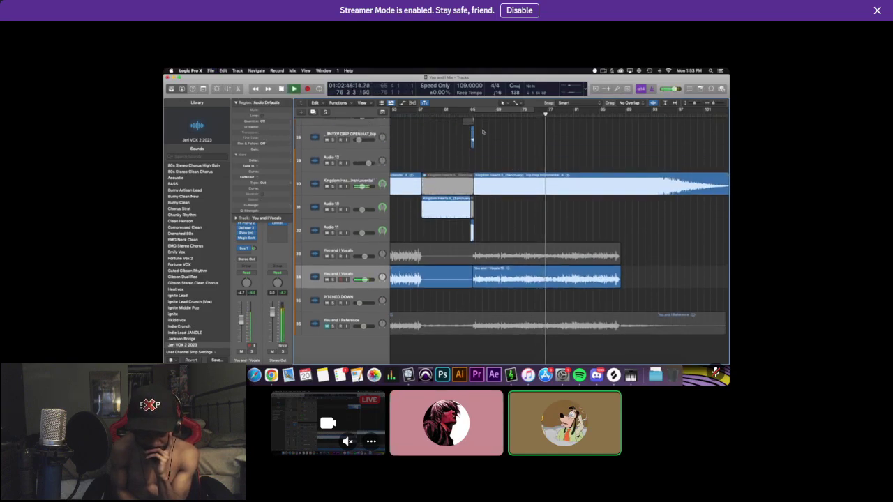
Select the You and I Vocals region after the instrumental break and listen to the mix from about bar 65.
key("space")
left_click(486, 274)
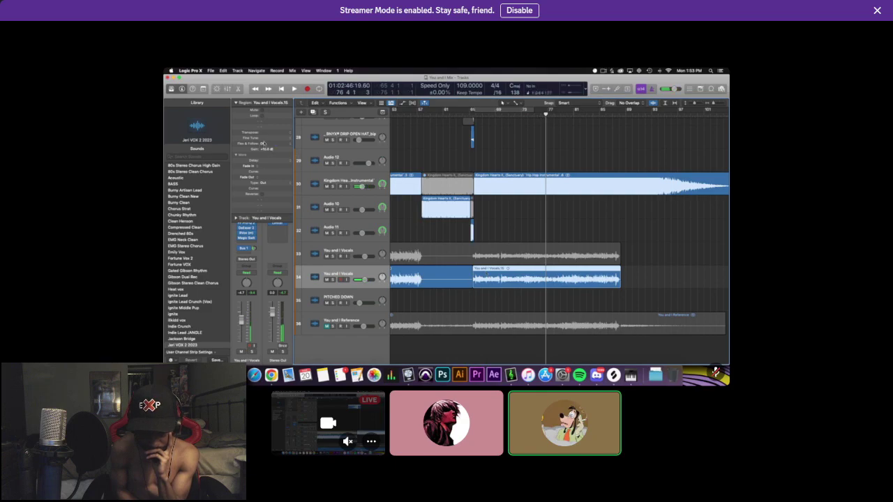
key("space")
left_click(470, 113)
left_click(538, 162)
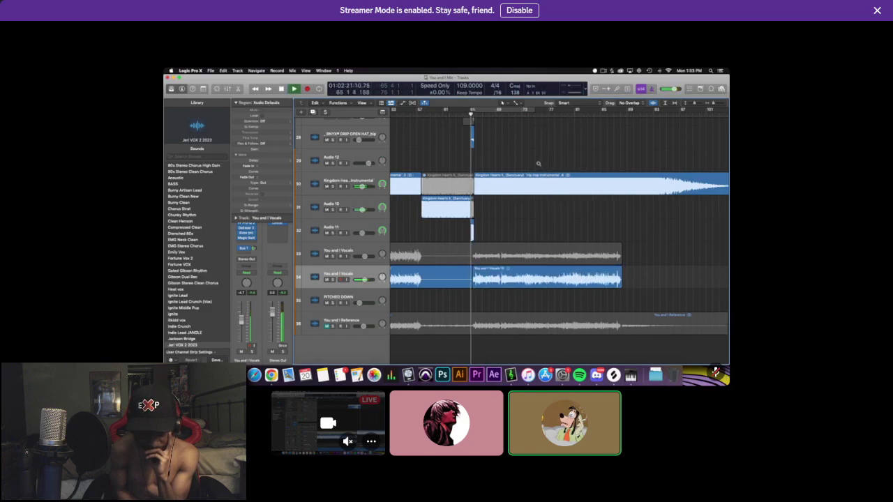
scroll(538, 172, "up", 3)
scroll(528, 217, "down", 4)
scroll(528, 216, "down", 3)
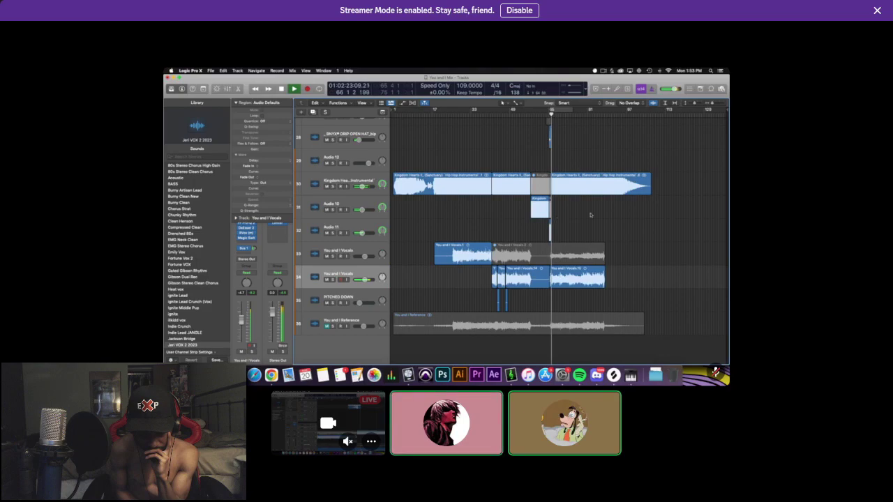
scroll(600, 207, "down", 2)
scroll(591, 232, "up", 3)
left_click(590, 232, "ctrl+alt")
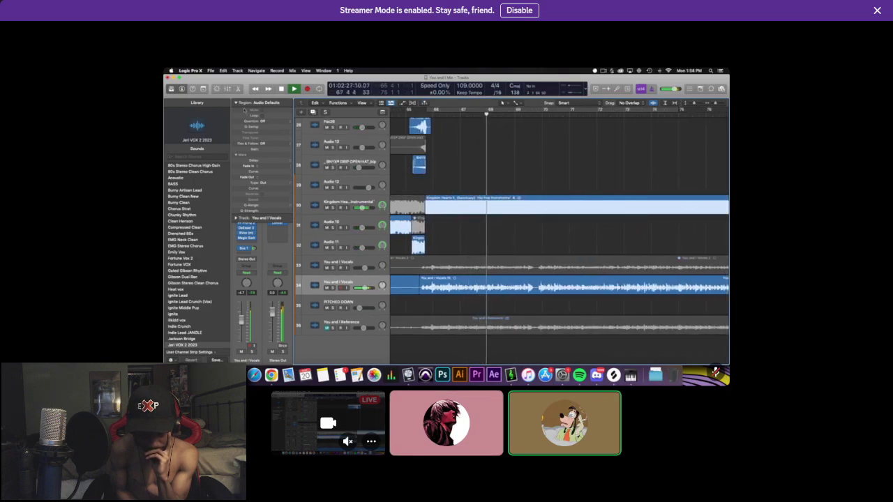
Split the You and I Vocals region at 69 2 4 and again at 69 4 1 to isolate the short phrase.
left_click(236, 103)
scroll(525, 241, "right", 2)
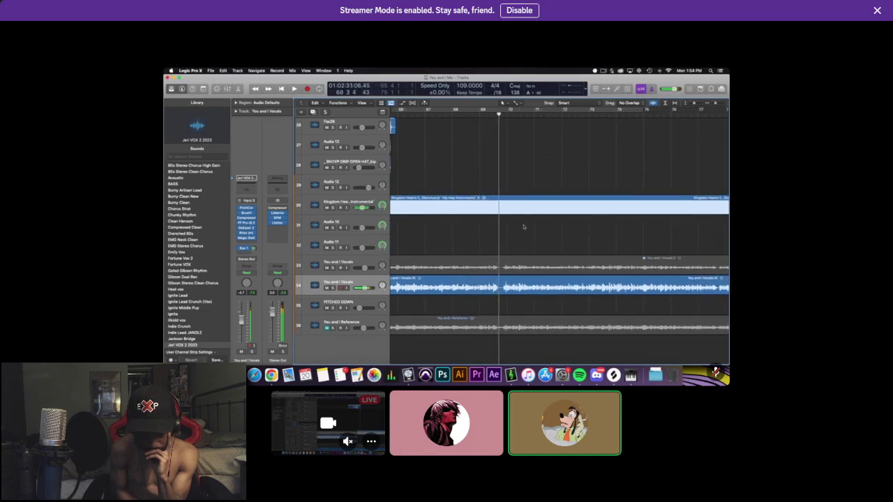
key("space")
key("super+Right")
key("super+Right")
key("super+Right")
left_click(474, 113)
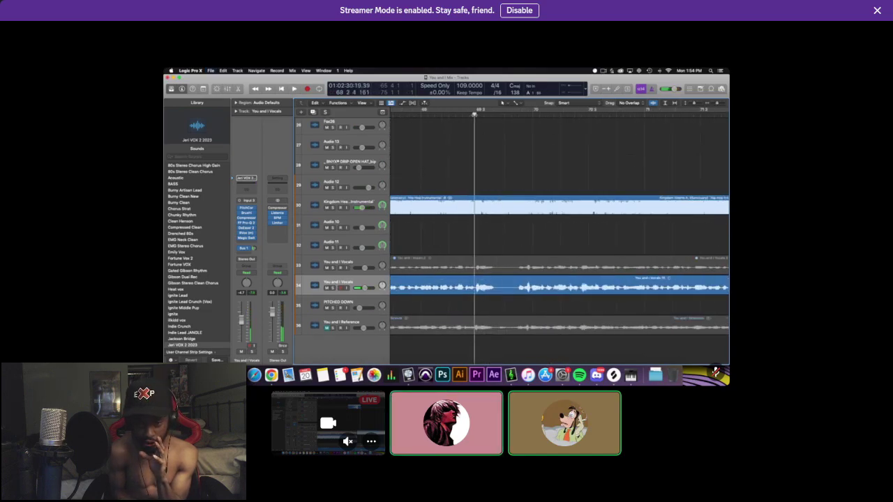
key("super+t")
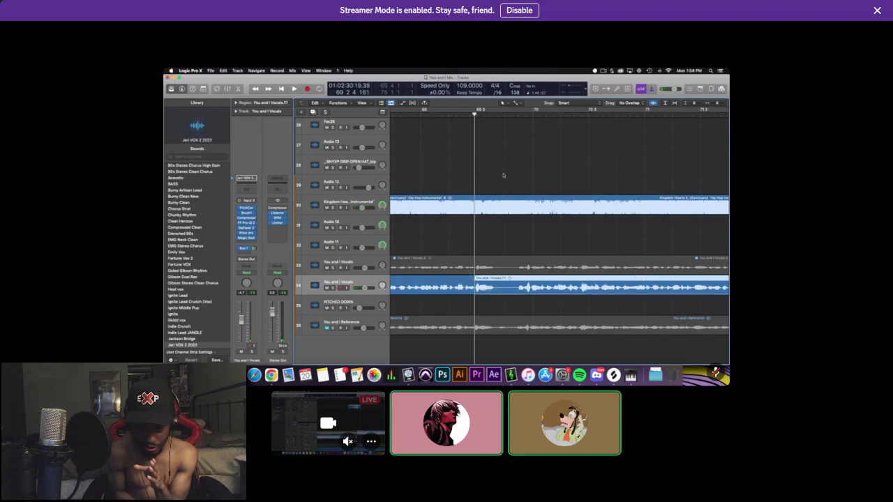
left_click(504, 113)
key("super+t")
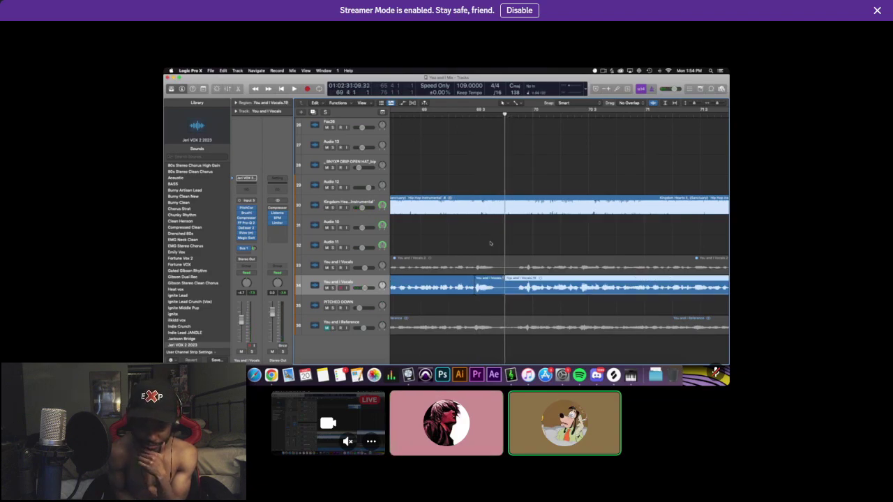
Copy the isolated vocal phrase onto the PITCHED DOWN track and duplicate the You and I Vocals track below the original.
left_click(362, 303)
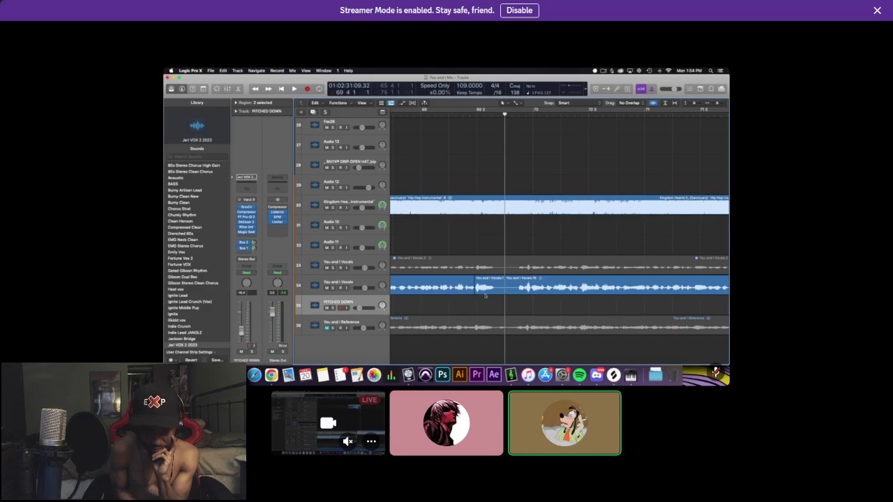
left_click_drag(484, 292, 478, 302)
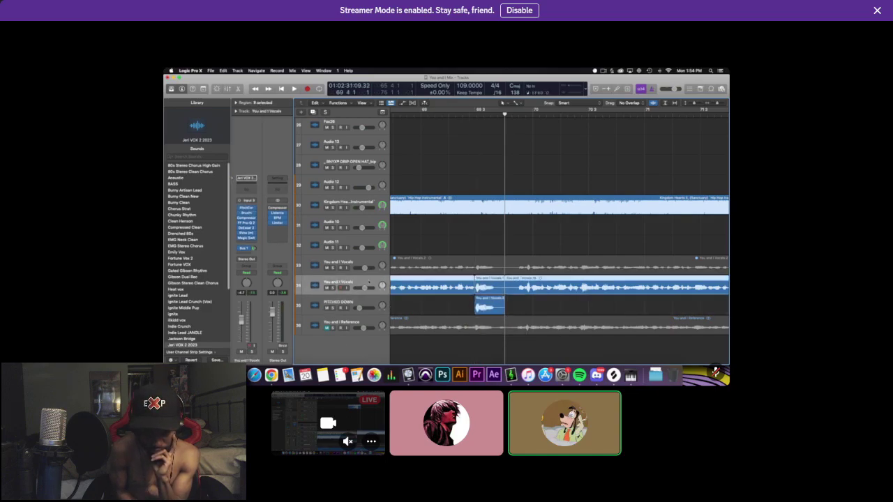
left_click(485, 290)
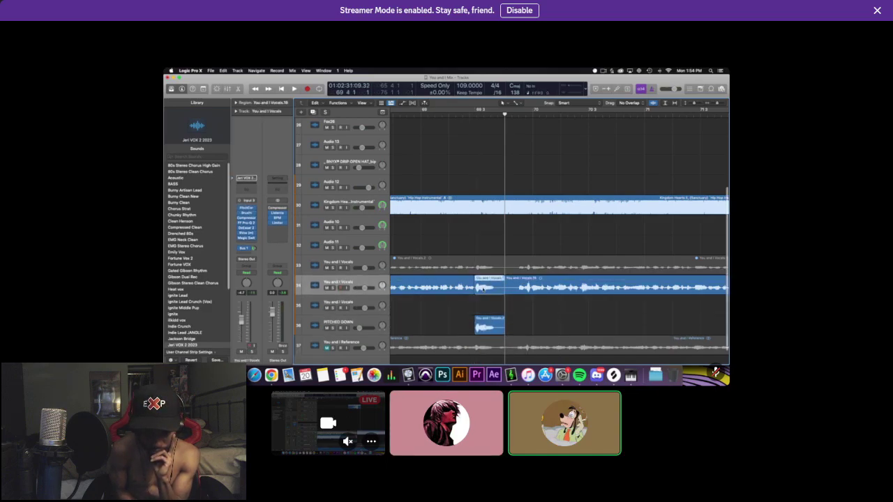
Copy the isolated phrase onto the duplicated vocals track and mute the original phrase region.
left_click_drag(482, 290, 482, 308)
left_click(484, 286)
key("ctrl+m")
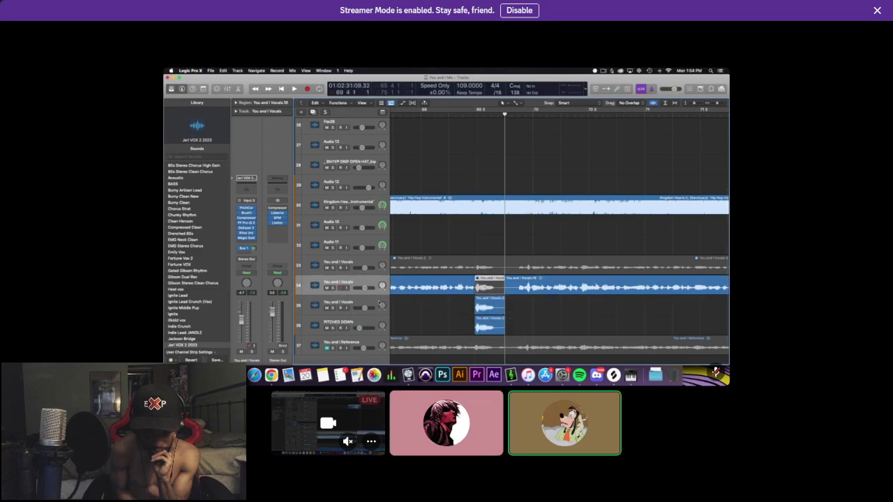
Change the duplicated vocals track's send to Bus 2 and add a second send to Bus 1.
left_click(378, 304)
left_click(245, 248)
mouse_move(253, 290)
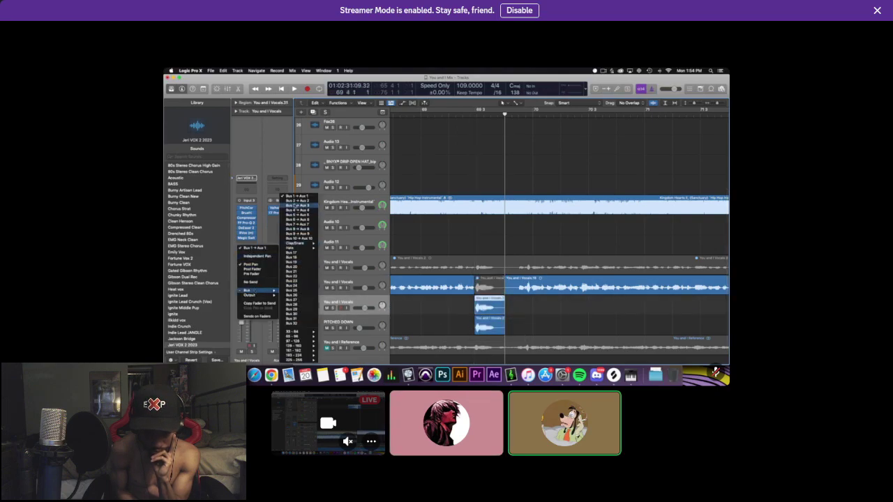
left_click(298, 205)
left_click(247, 254)
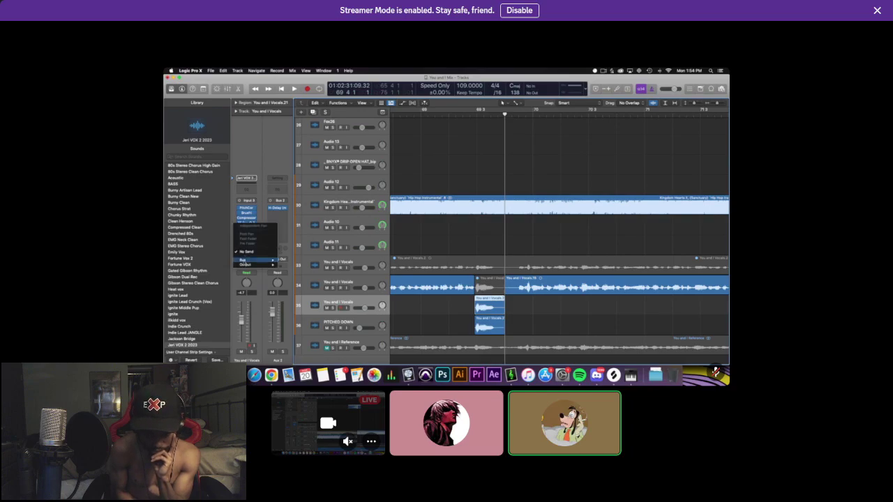
mouse_move(252, 258)
left_click(298, 195)
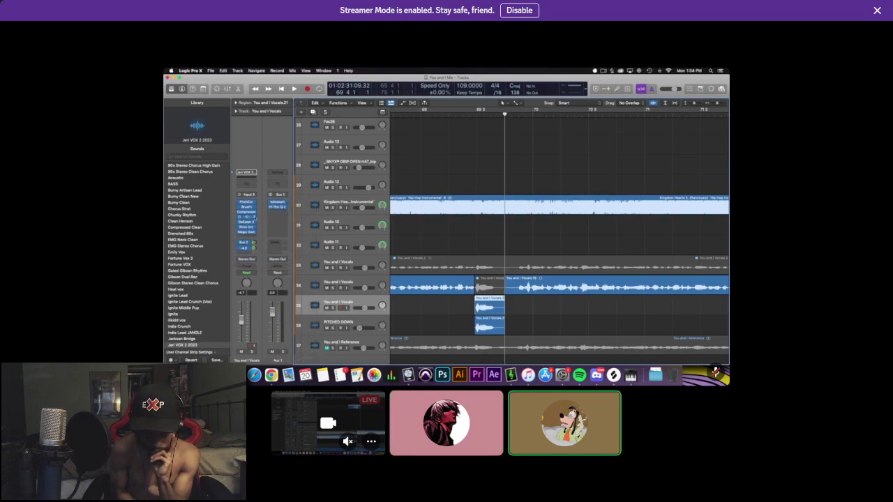
Rename the duplicated vocals track as DELAY and play the layered phrase from about bar 69.
double_click(359, 306)
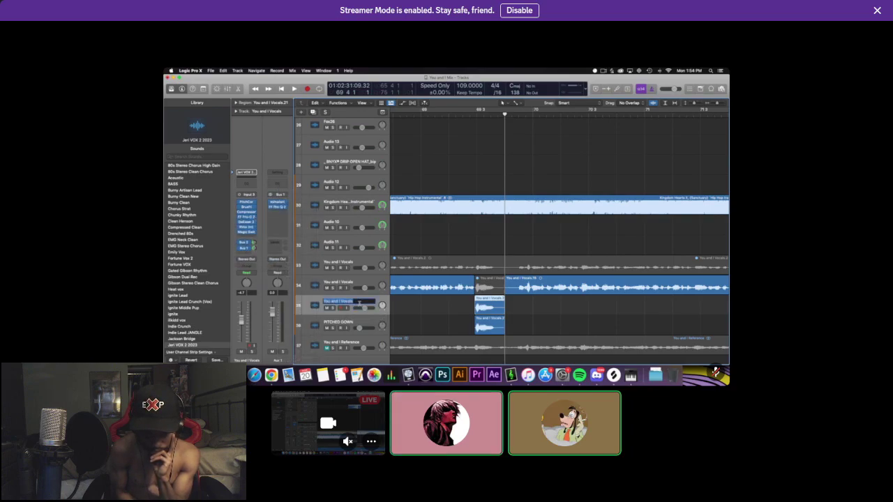
key("BackSpace")
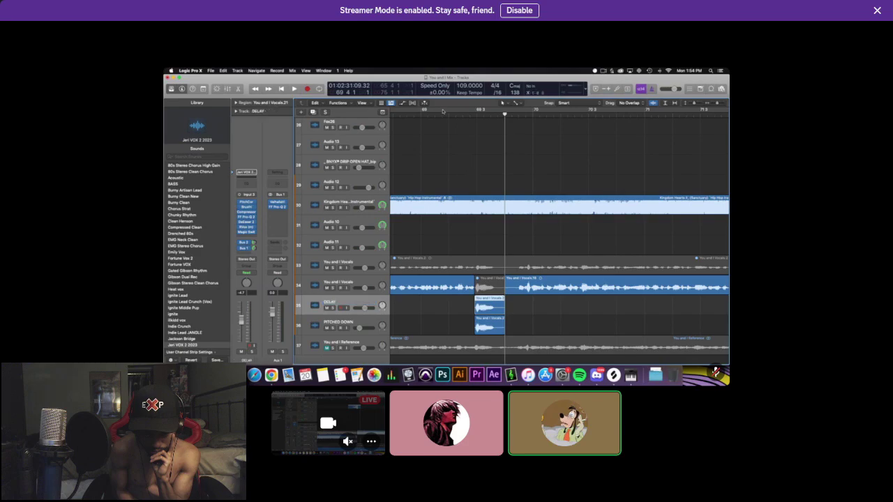
left_click(442, 110)
key("space")
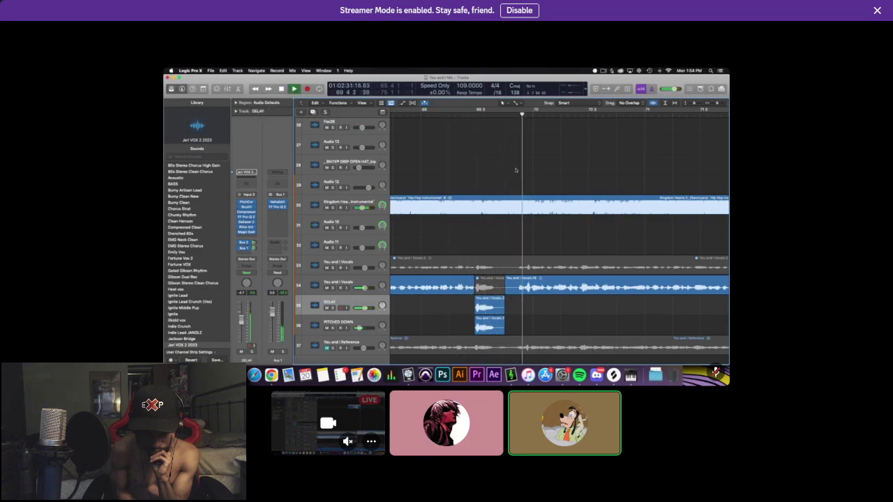
Stop playback after the layered phrase and save the project.
scroll(515, 170, "right", 2)
scroll(478, 189, "down", 4)
key("space")
key("super+s")
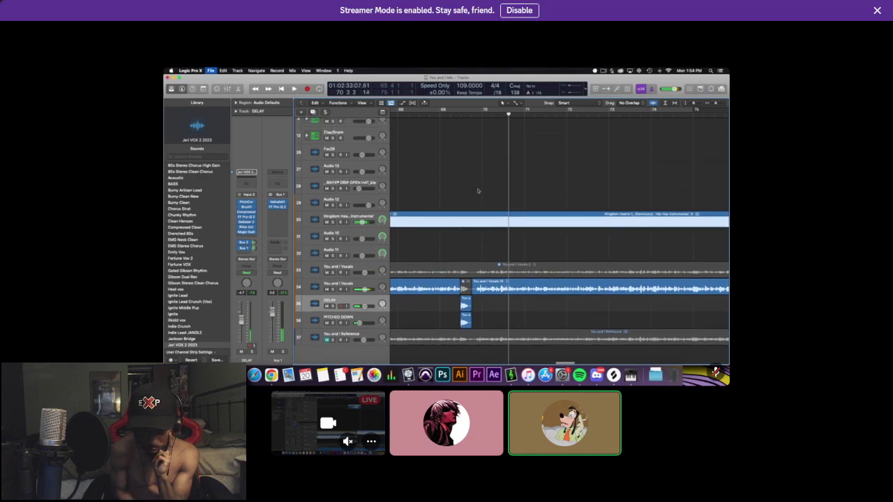
Play the mix from bar 68 to hear the DELAY and PITCHED DOWN phrase with the vocals.
scroll(477, 190, "down", 3)
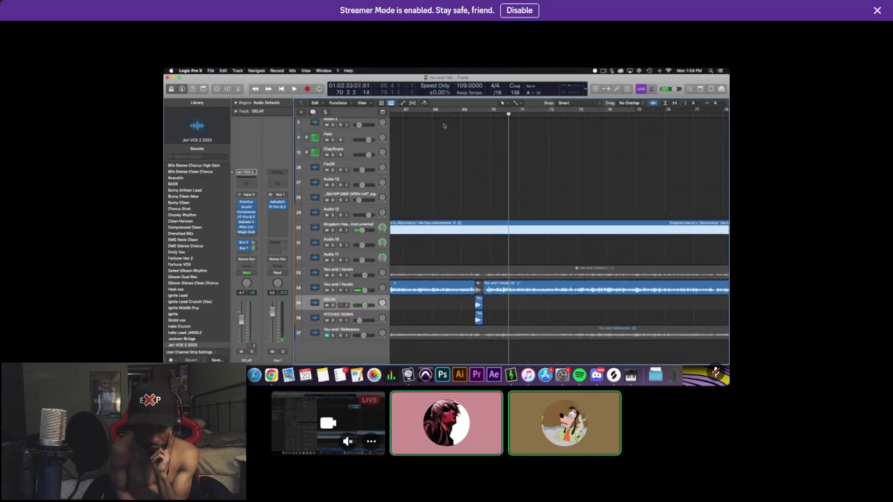
left_click(432, 112)
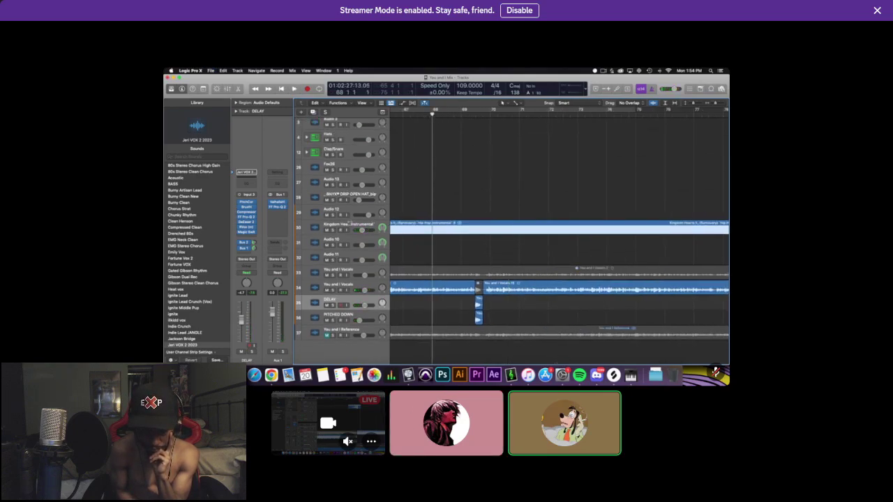
key("space")
left_click(528, 167, "ctrl+alt")
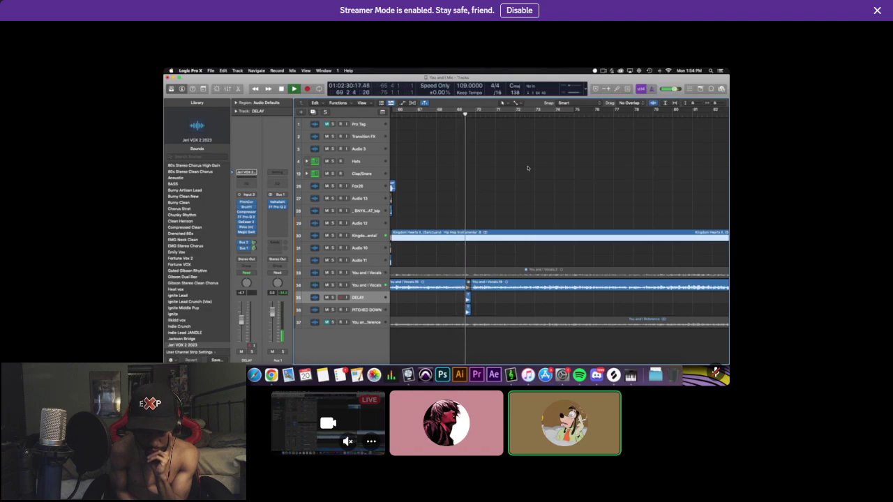
scroll(527, 167, "down", 2)
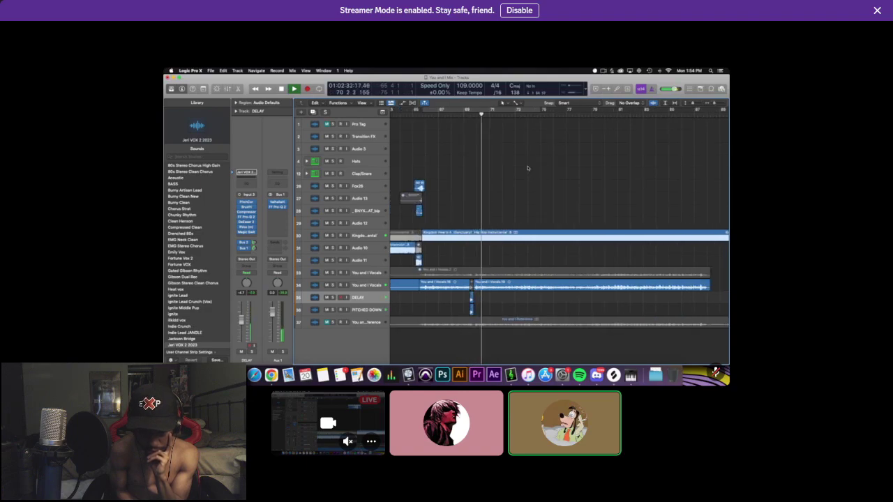
scroll(527, 168, "up", 3)
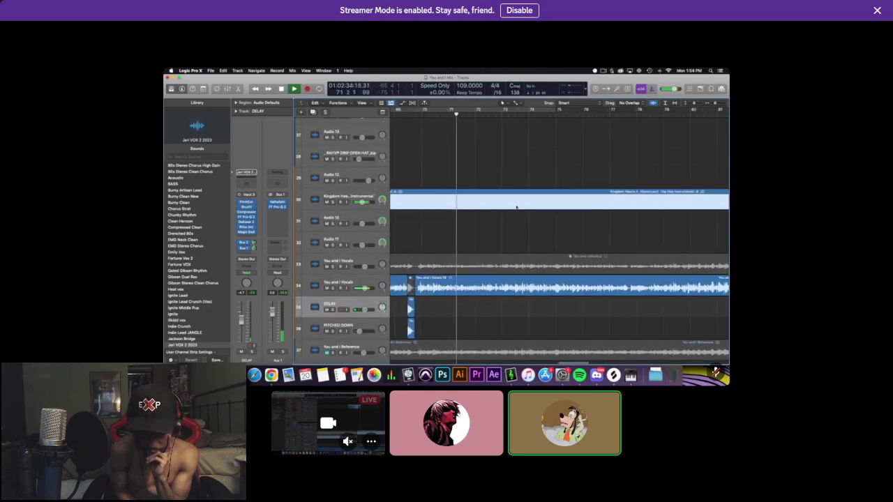
Listen to the vocals from bar 71 to about bar 80 for the next phrase to layer.
scroll(512, 231, "right", 1)
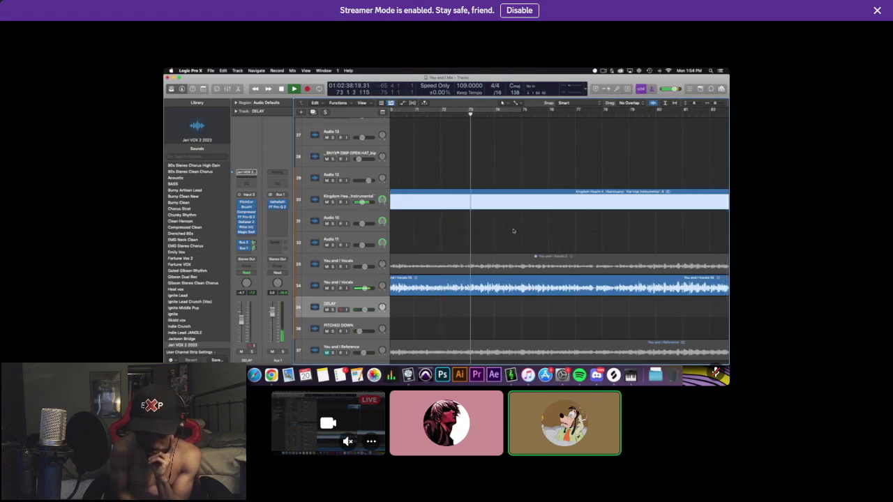
scroll(512, 231, "right", 2)
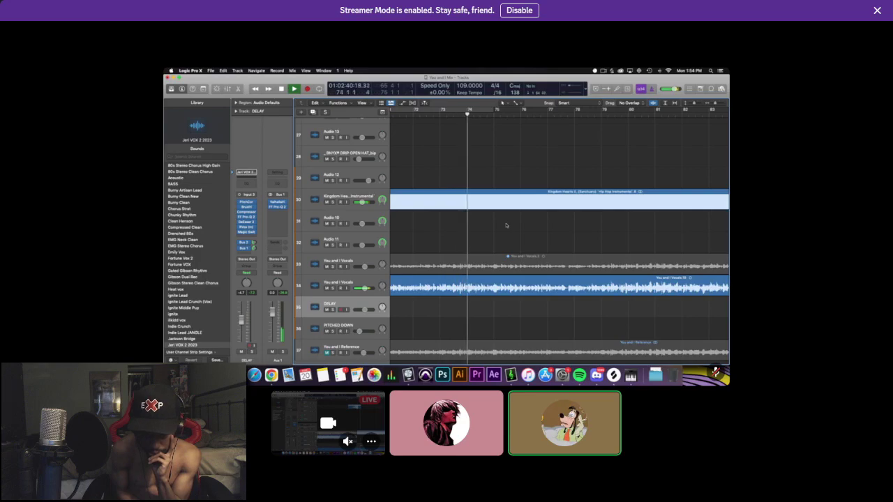
scroll(506, 225, "right", 3)
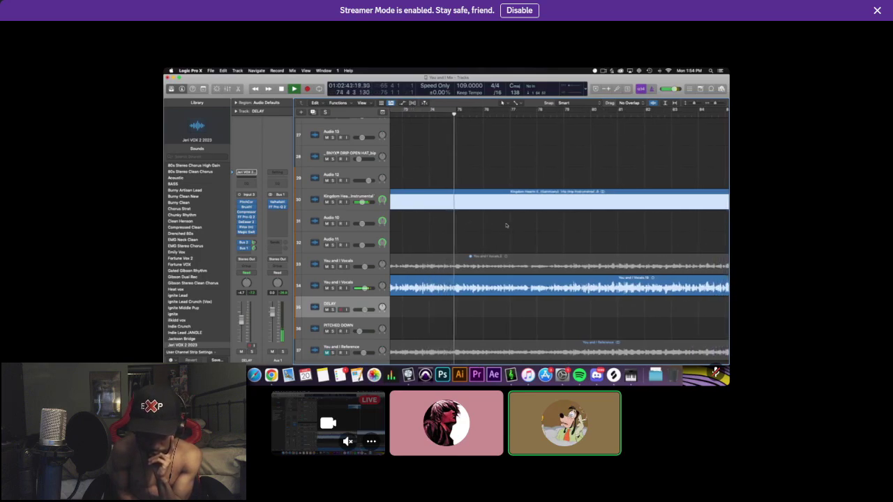
key("super+Left")
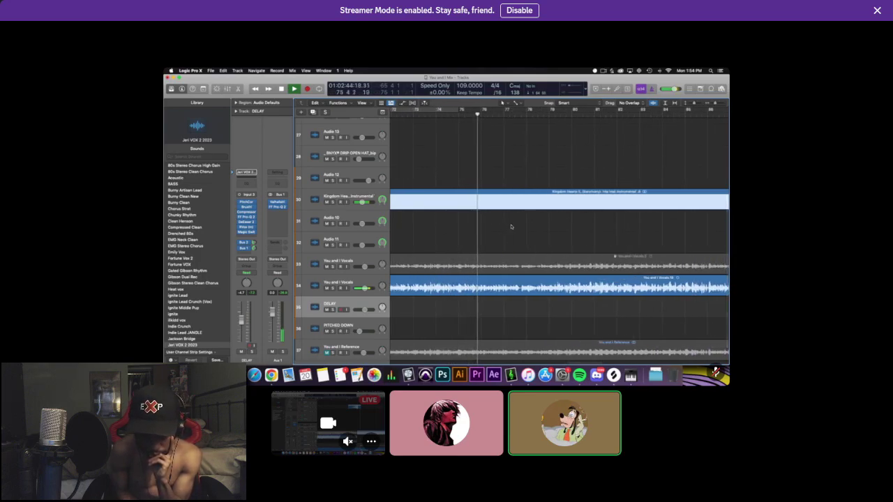
scroll(511, 225, "up", 2)
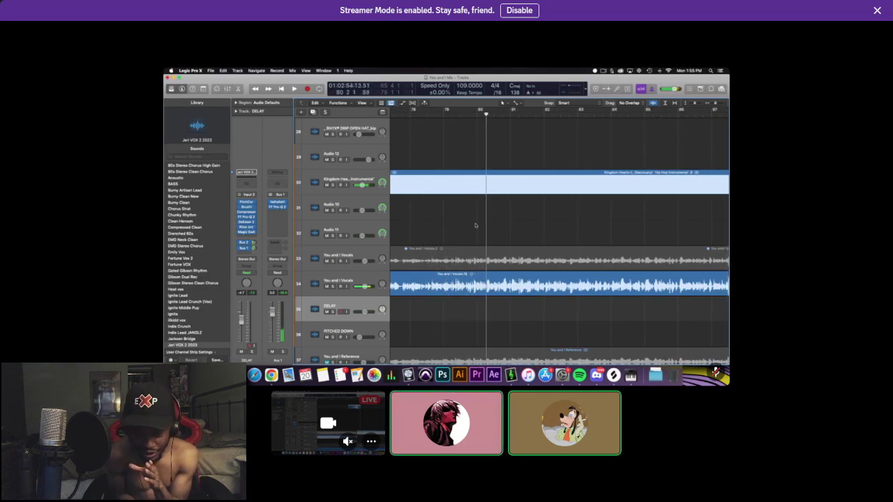
scroll(475, 224, "down", 5)
scroll(475, 224, "left", 2)
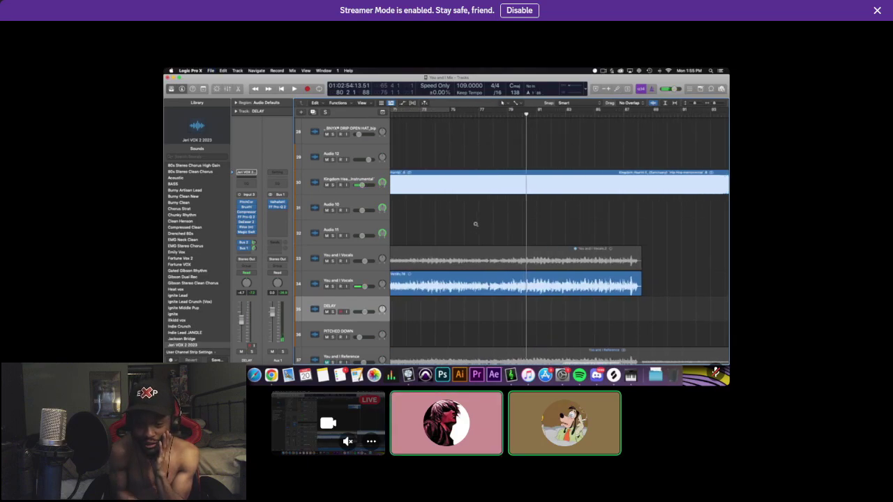
Play the vocals again from about bar 77 to locate the next phrase for the effect.
scroll(476, 224, "down", 1)
left_click_drag(525, 114, 488, 117)
key("space")
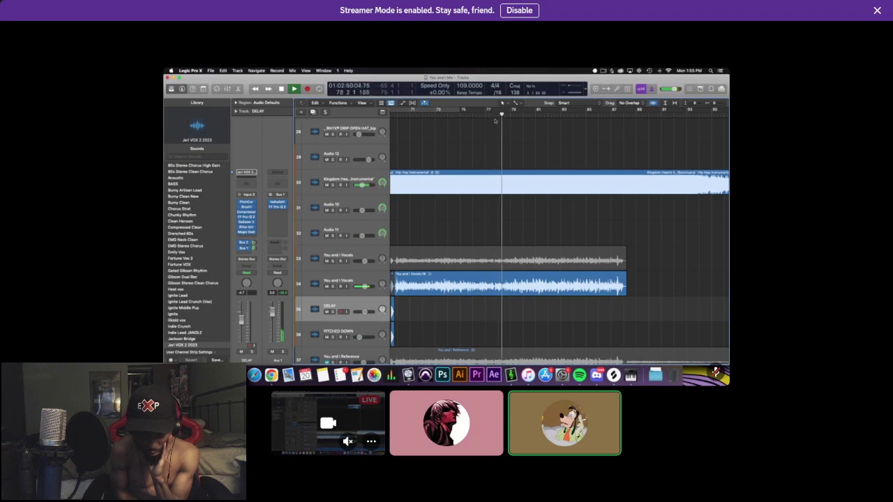
key("space")
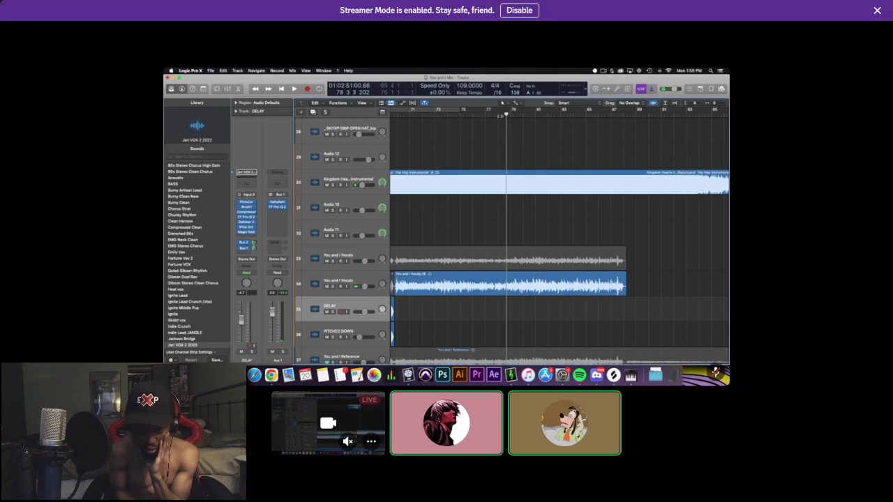
key("space")
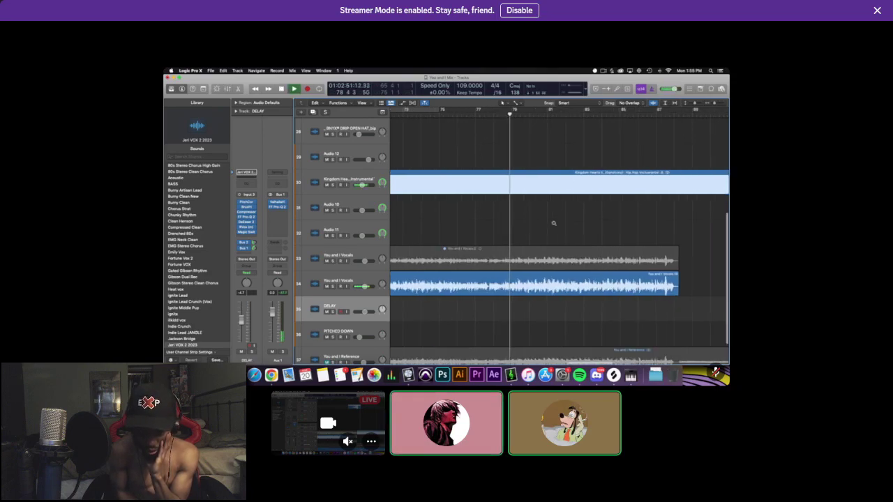
key("space")
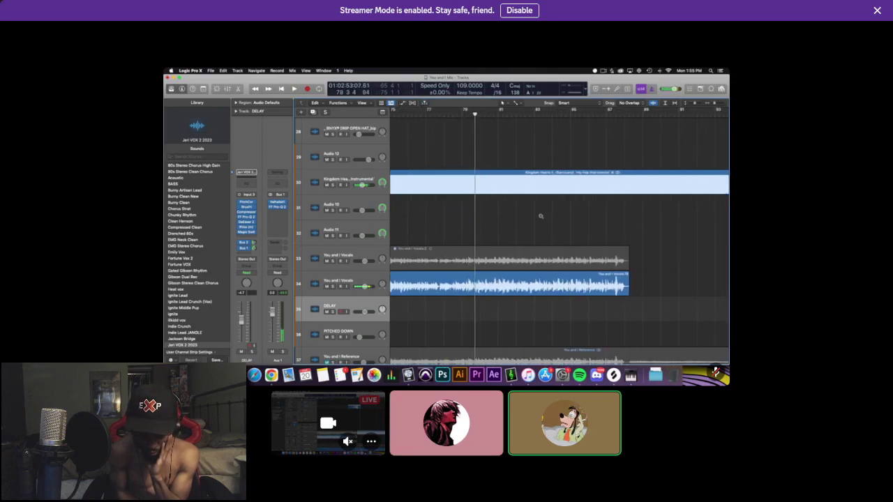
Replay the vocals leading into bar 79 to pinpoint where the phrase starts.
key("super+Right")
key("super+Right")
key("super+Right")
key("super+Right")
scroll(540, 215, "left", 1)
left_click(464, 114)
key("space")
scroll(539, 188, "up", 4)
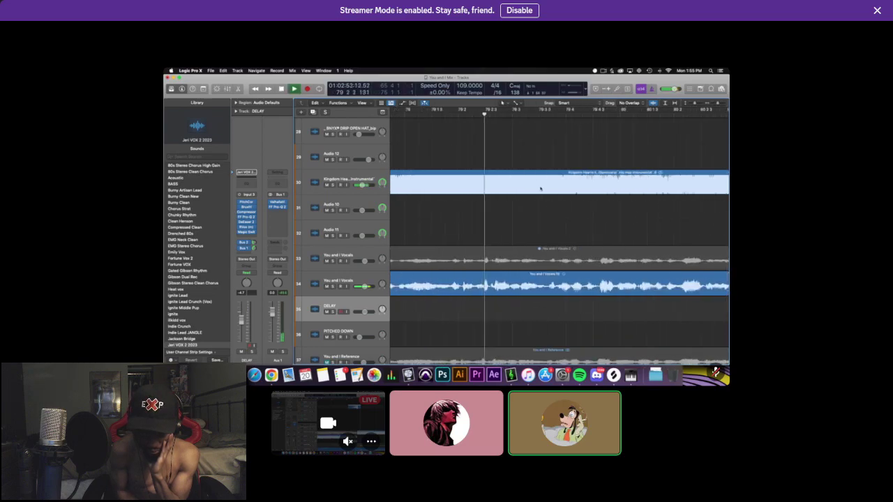
key("space")
Split the unmuted vocals region at the start of the phrase, at 79 3 1 144.
key("super+Right")
key("super+Right")
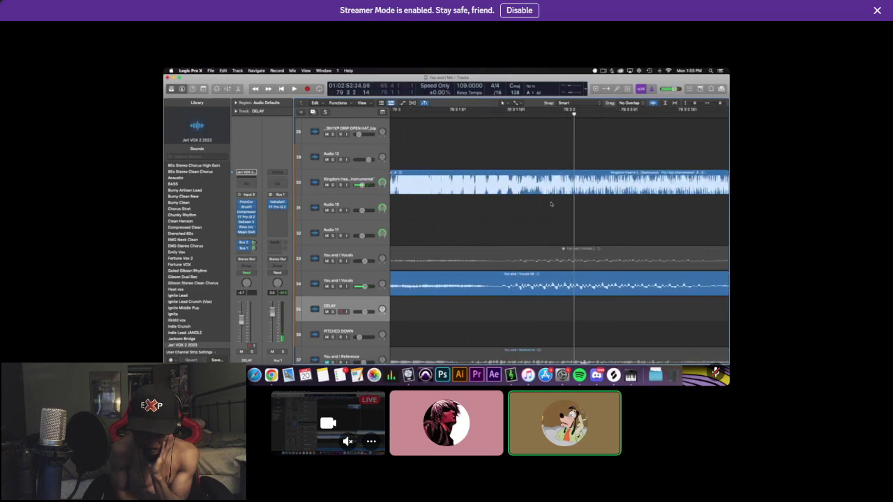
left_click_drag(553, 113, 515, 117)
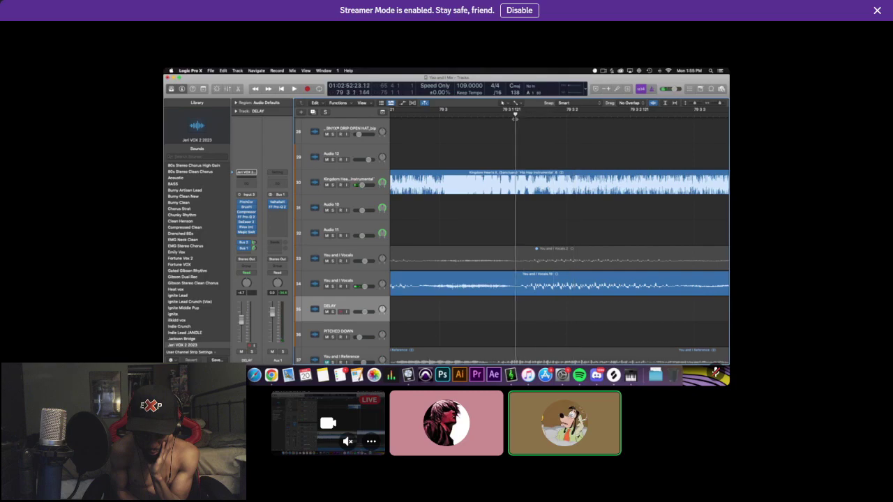
left_click(541, 284)
key("super+t")
Play to the end of the phrase and split the vocals region again at 79 3 3 141.
key("super+Left")
key("super+Left")
key("super+Left")
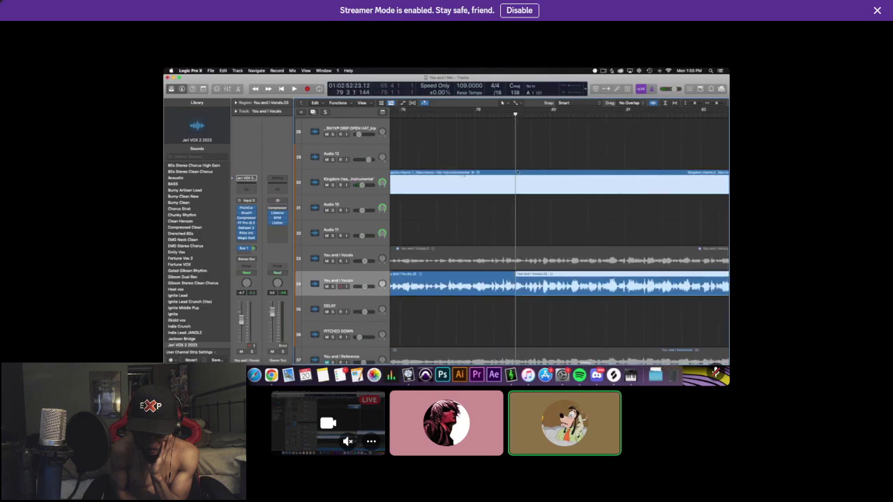
key("space")
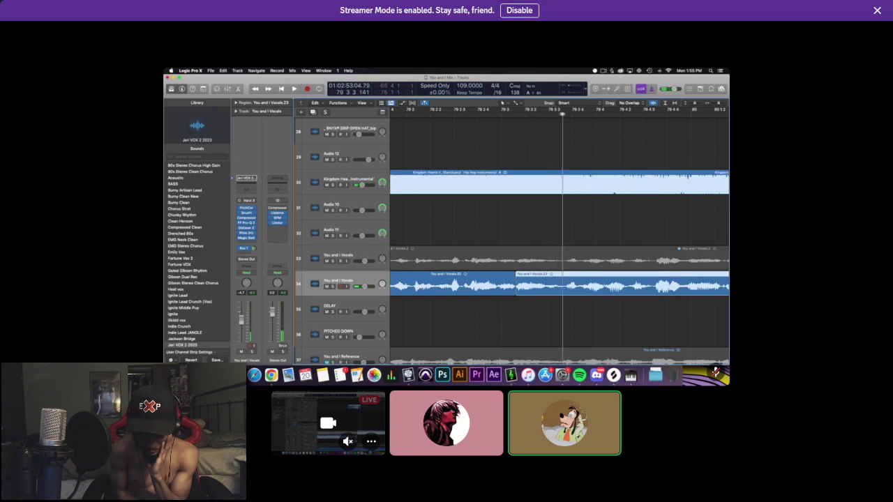
key("super+Left")
key("super+Left")
key("super+Left")
key("super+Left")
key("super+Left")
key("super+Left")
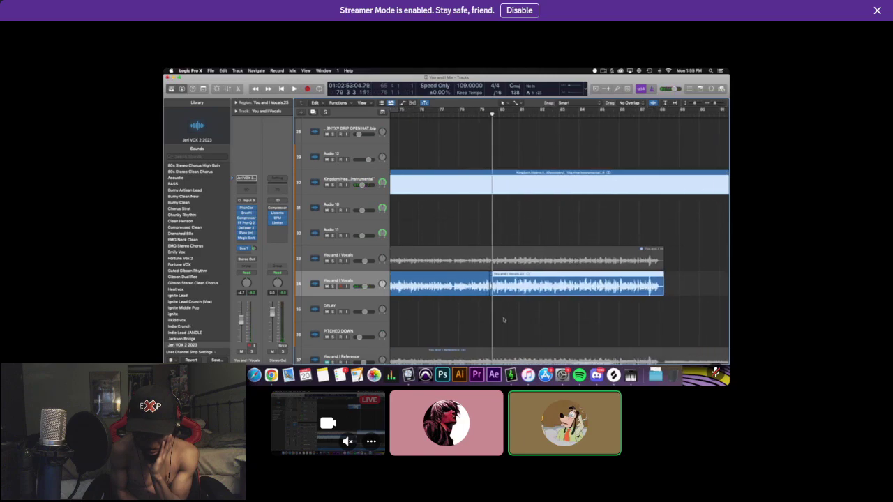
Copy the isolated phrase near bar 79 onto the DELAY track and mute the original on the vocals track.
key("super+Right")
key("super+Right")
key("super+Right")
left_click(474, 319)
left_click_drag(475, 298, 476, 325)
left_click(475, 277)
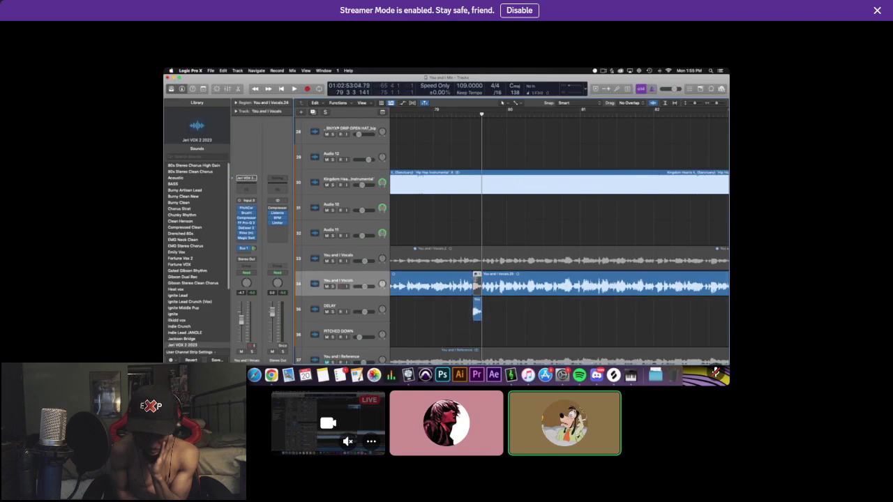
Check the Transpose setting of the earlier PITCHED DOWN region near bar 69.
scroll(479, 299, "down", 5)
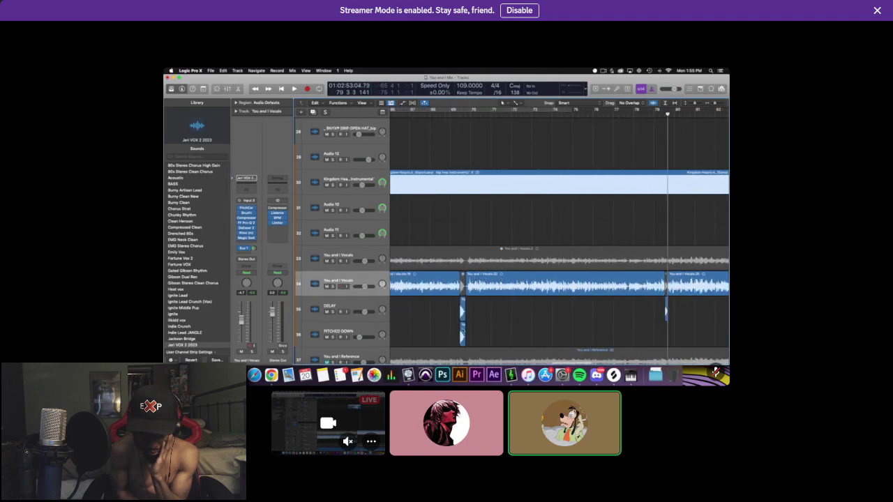
left_click(462, 330)
left_click(236, 103)
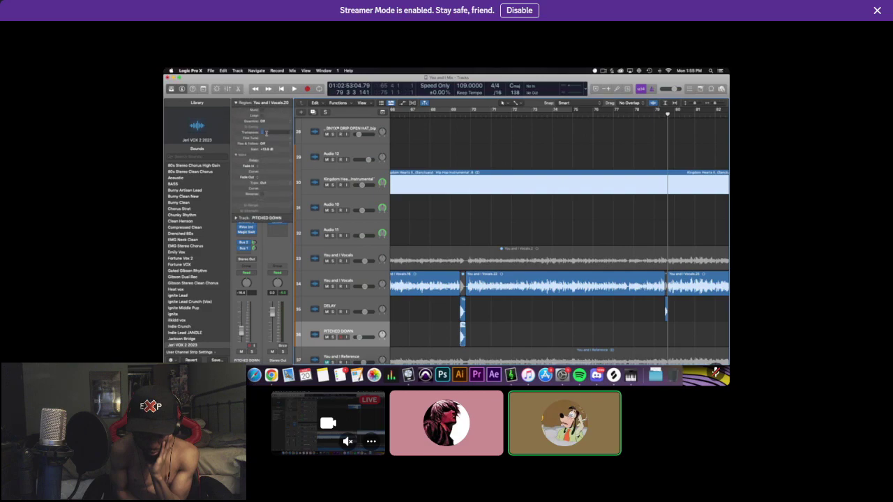
left_click(246, 102)
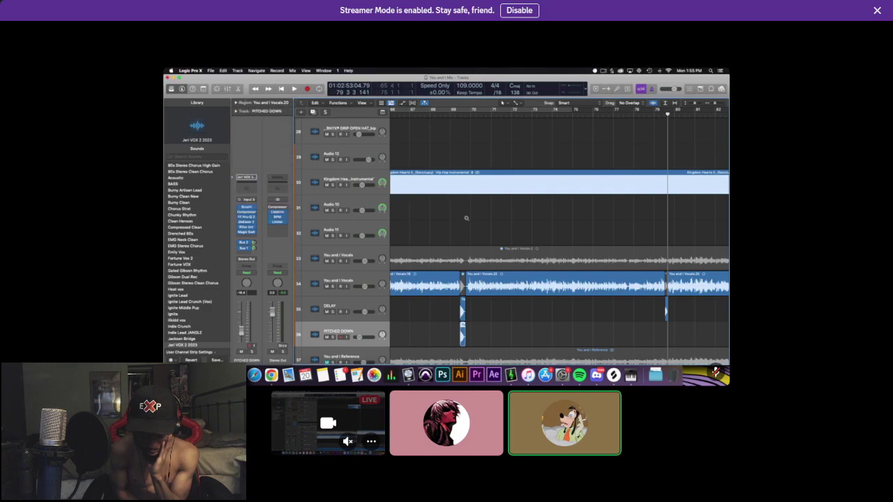
Copy the DELAY phrase near bar 79 onto the PITCHED DOWN track and transpose it down to match the earlier phrase.
scroll(551, 309, "up", 8)
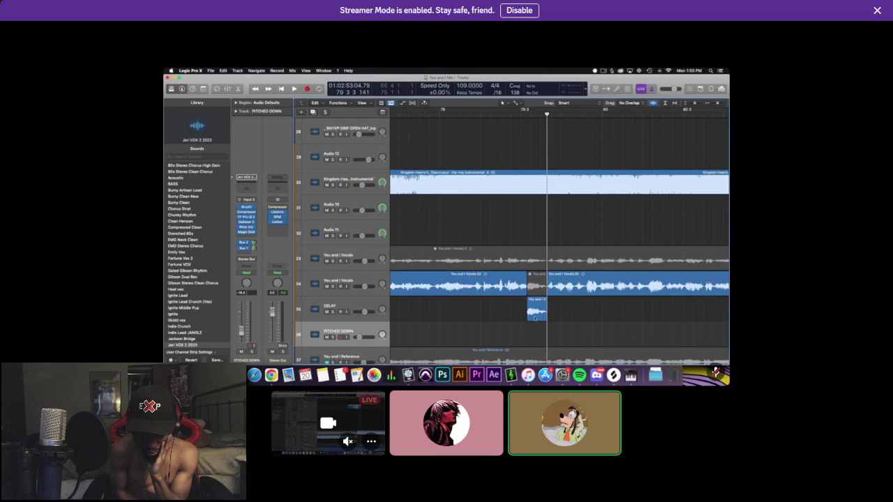
left_click_drag(535, 318, 535, 337, "alt")
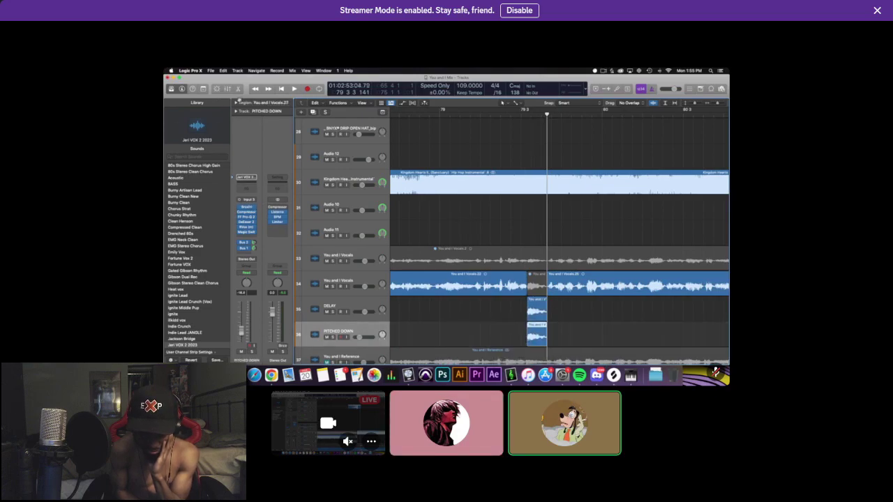
left_click(238, 102)
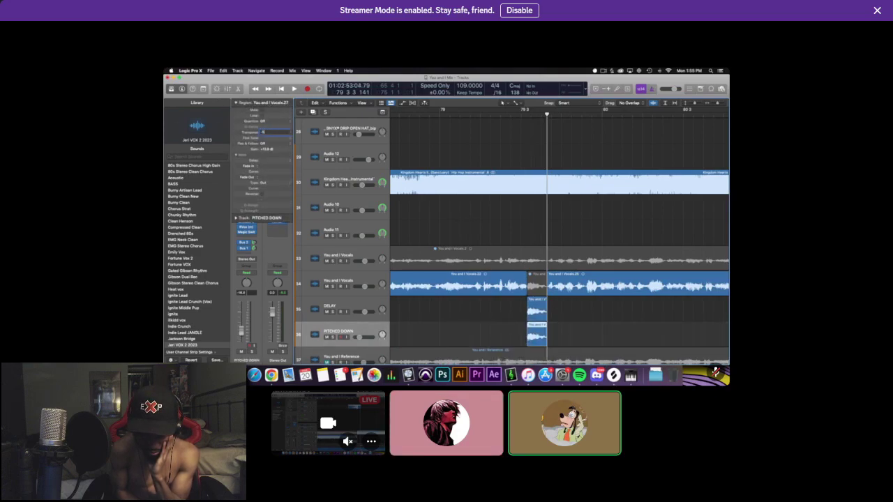
Play the mix from bar 78 to hear the new DELAY and PITCHED DOWN phrase.
left_click(438, 113)
key("space")
left_click(492, 149)
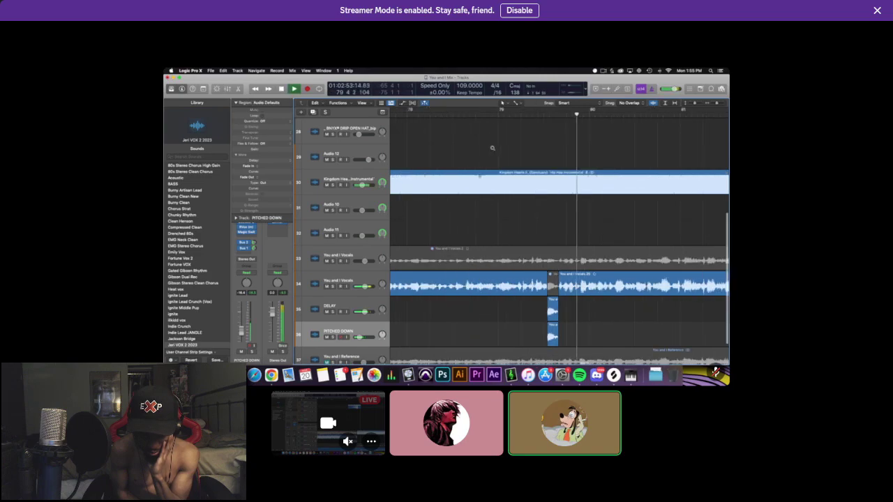
left_click(238, 102)
scroll(500, 227, "down", 5)
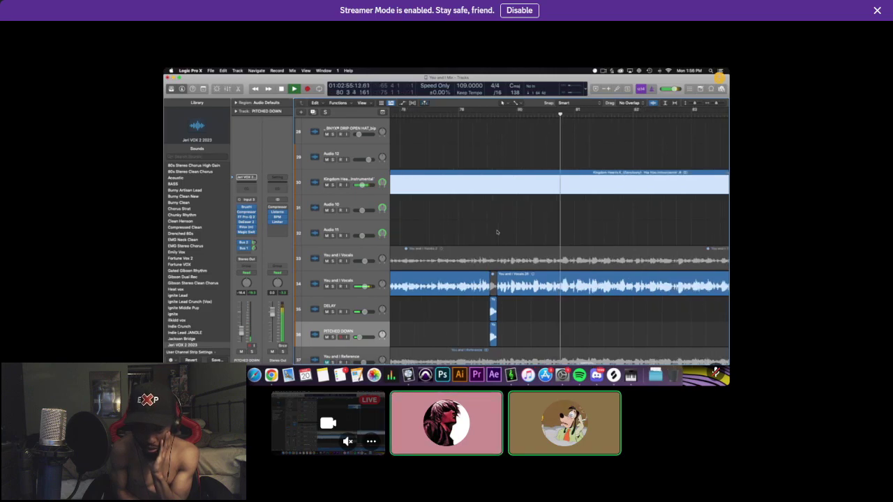
scroll(488, 222, "right", 1)
key("space")
scroll(485, 222, "up", 3)
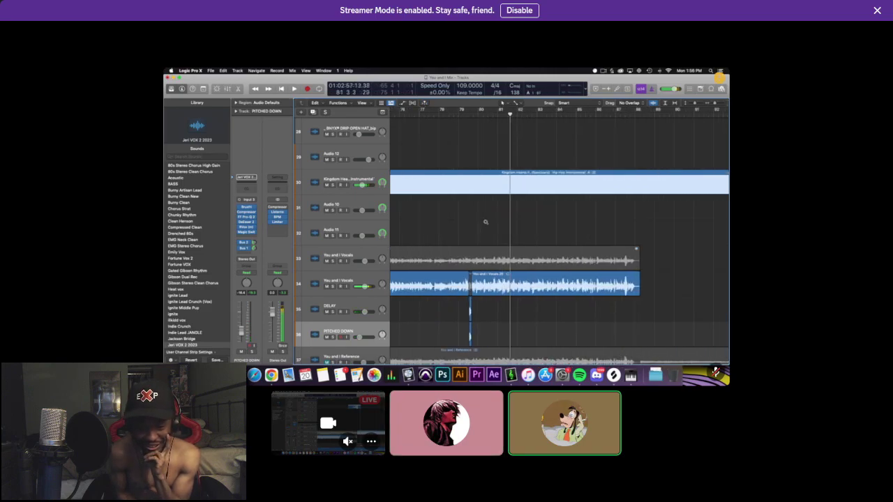
Adjust the PITCHED DOWN track's volume slightly and save the project.
scroll(486, 223, "left", 1)
scroll(485, 223, "up", 3)
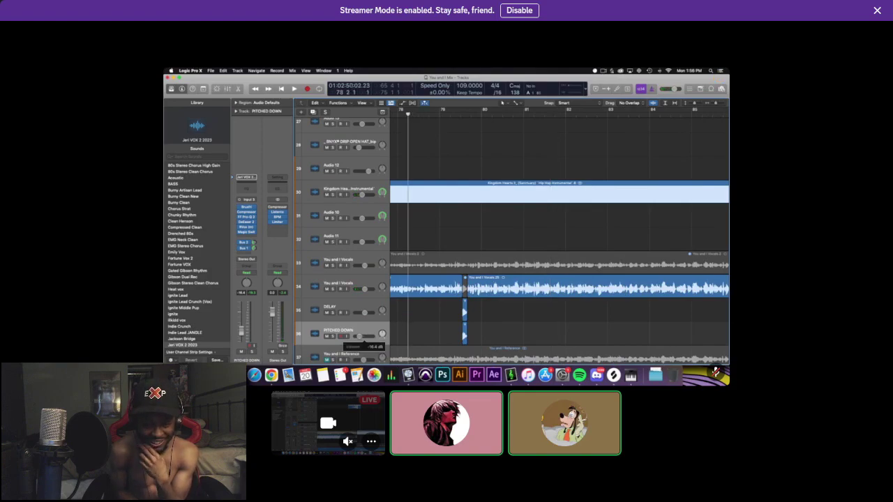
scroll(443, 321, "up", 5)
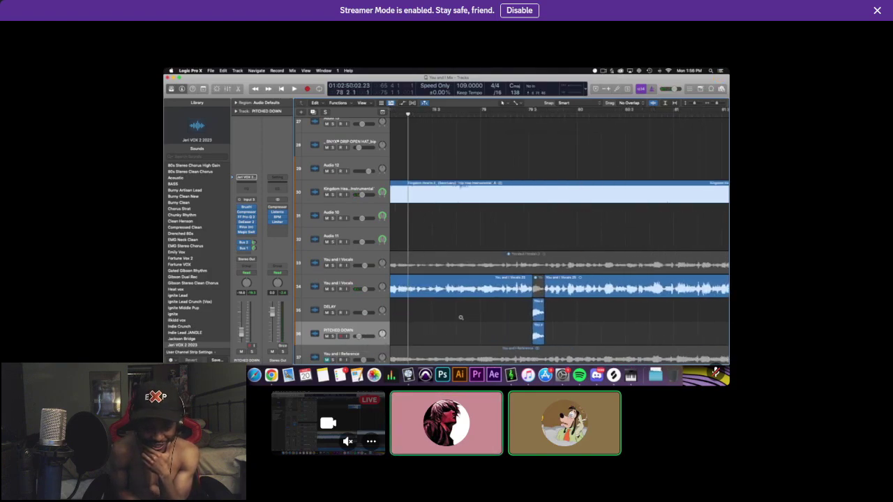
left_click(413, 315)
scroll(418, 315, "down", 2)
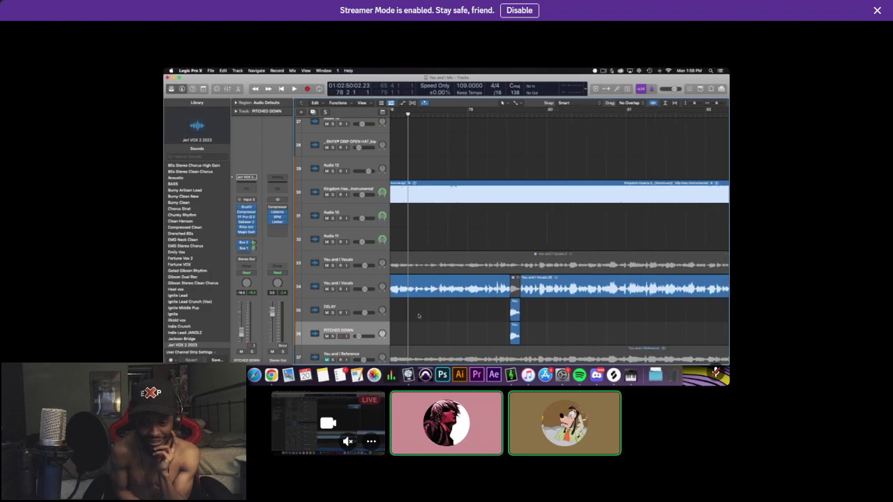
scroll(418, 315, "left", 2)
key("super+s")
scroll(453, 272, "down", 4)
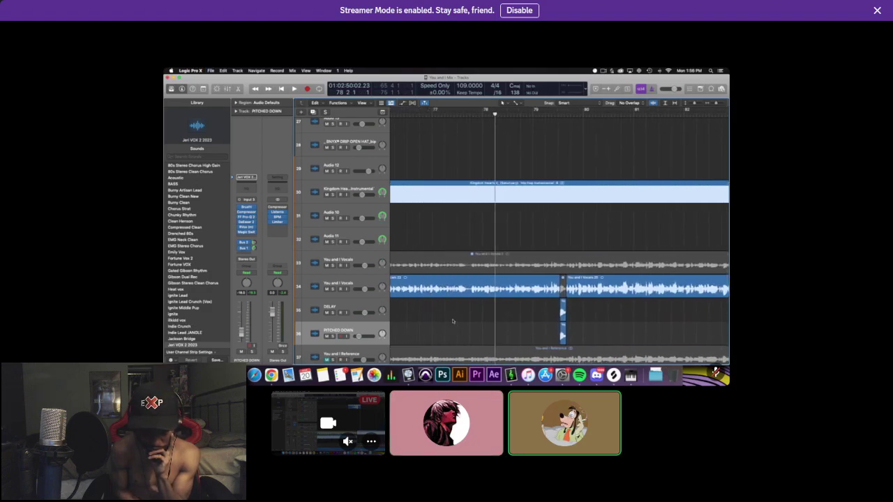
Play the layered phrase again from about bar 78 with the adjusted volume, stopping after bar 80.
scroll(453, 321, "down", 2)
scroll(456, 306, "up", 3)
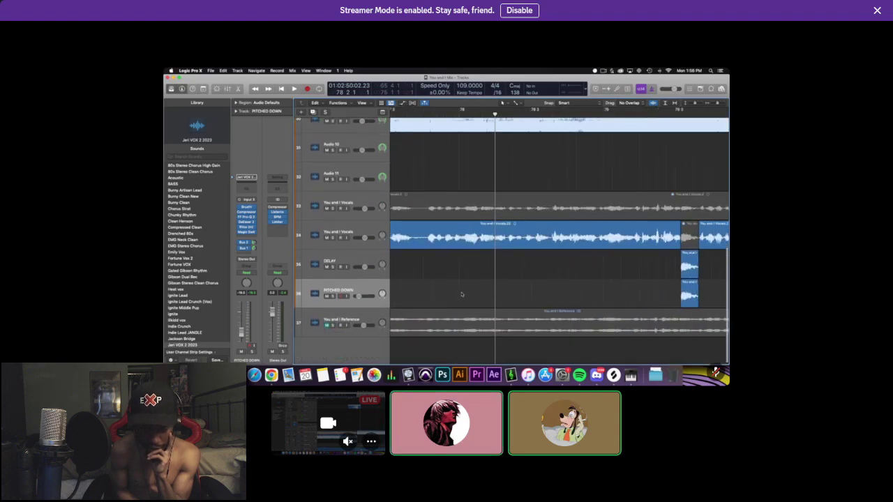
scroll(456, 291, "right", 3)
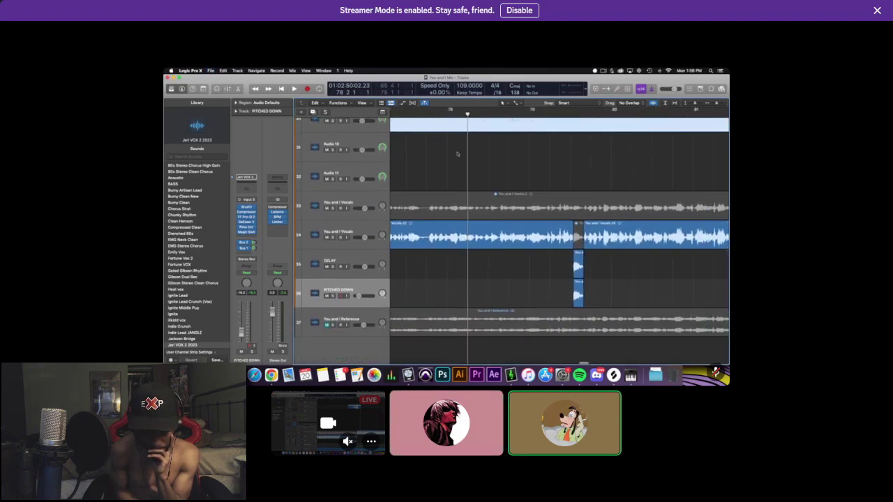
left_click(447, 113)
key("space")
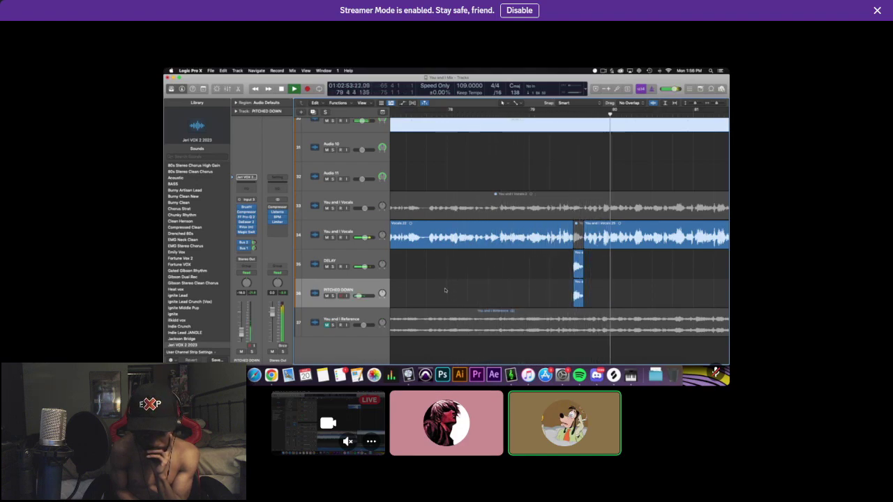
scroll(445, 290, "right", 3)
key("super+Left")
key("space")
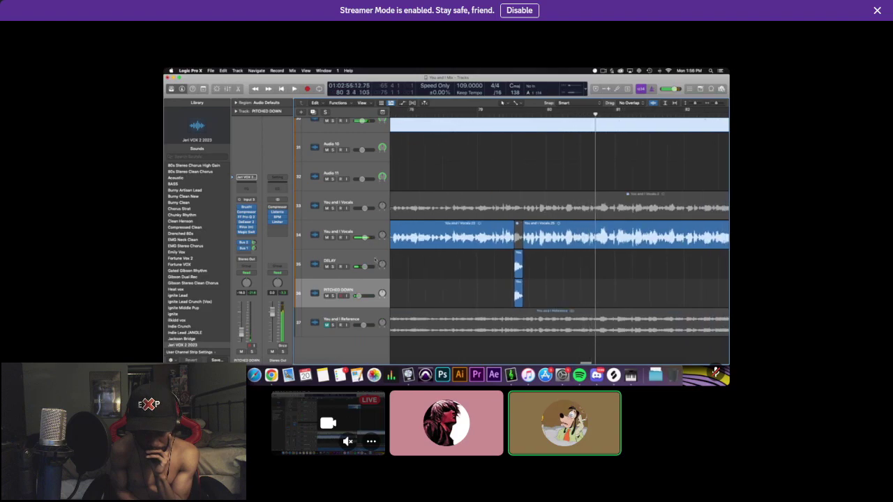
Solo the DELAY track and play its phrase from about bar 79.
key("Up")
key("s")
left_click(511, 114)
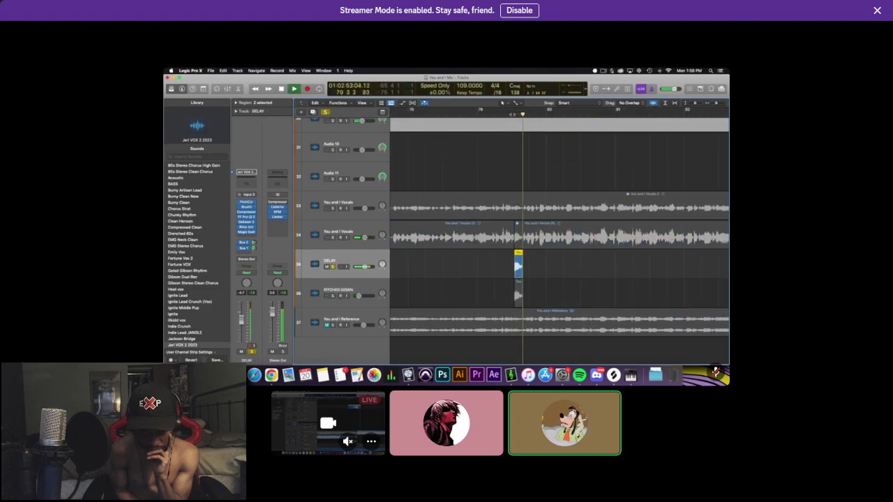
Turn off the DELAY track's solo, play the PITCHED DOWN phrase soloed, and turn its solo off.
key("space")
key("s")
key("Down")
key("s")
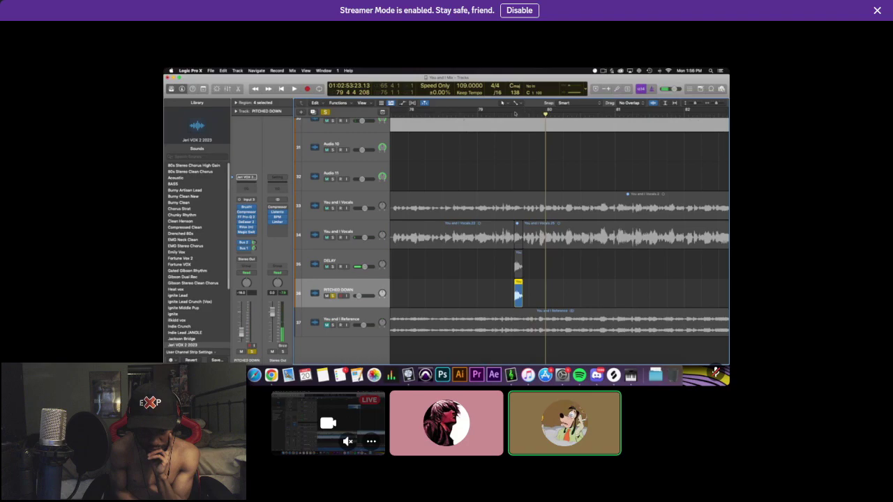
key("space")
key("space")
key("s")
left_click(468, 287)
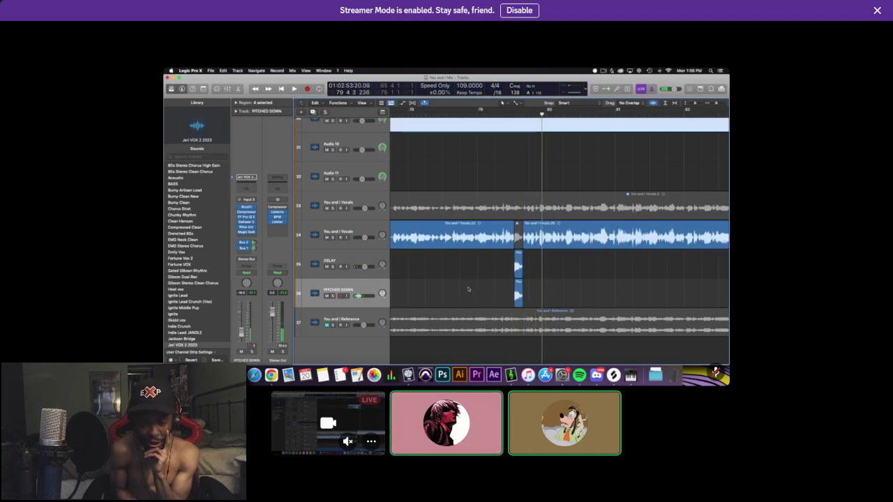
Solo the You and I Vocals track below the muted vocal take, play it from the layered phrase's end near bar 79, and unsolo it.
key("super+Right")
key("super+Right")
key("super+Right")
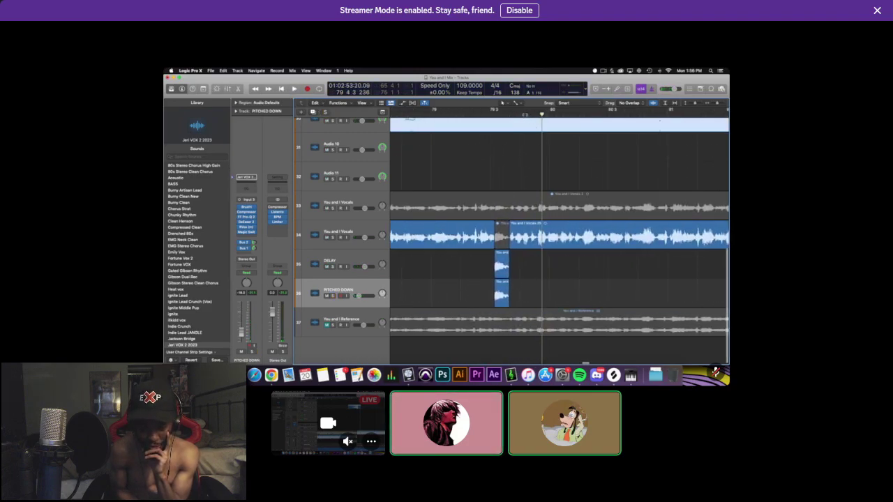
left_click_drag(525, 115, 512, 114)
key("super+Right")
key("super+Right")
key("super+Right")
key("super+Right")
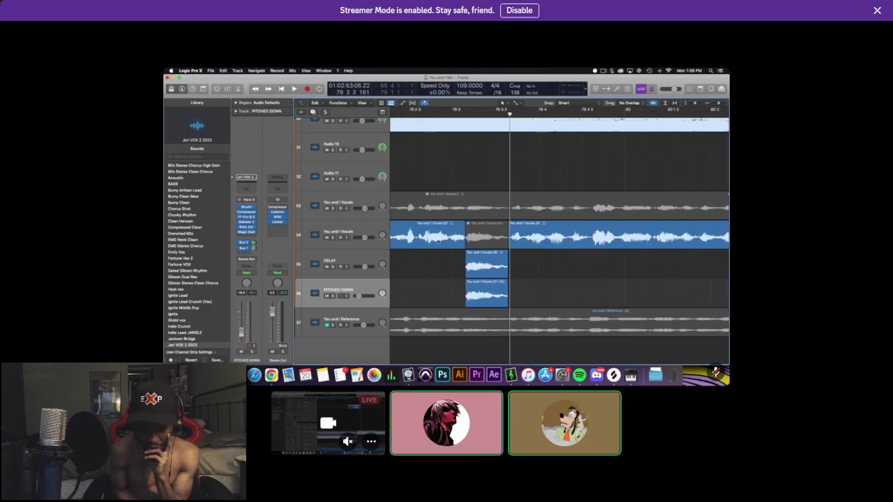
left_click(366, 228)
key("s")
key("space")
key("space")
key("s")
key("super+Left")
key("super+Left")
key("super+Left")
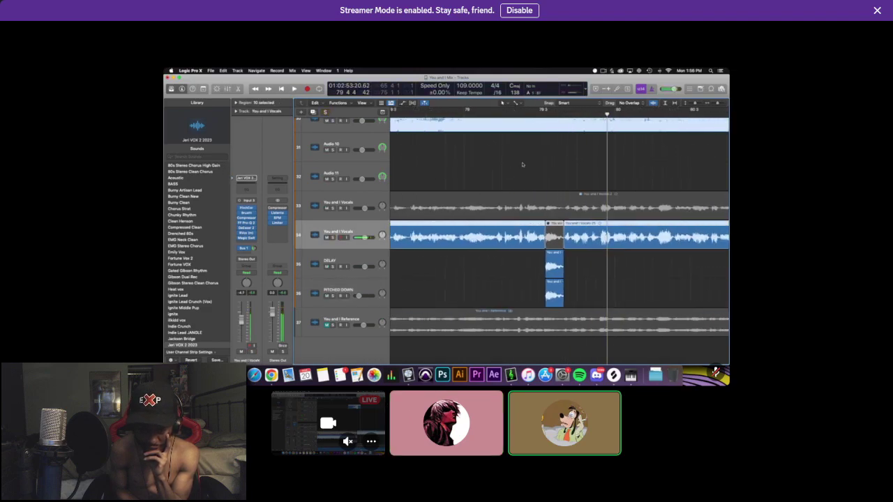
Move the playhead back to bar 78 and save the project.
left_click(525, 161)
key("super+Left")
key("super+Left")
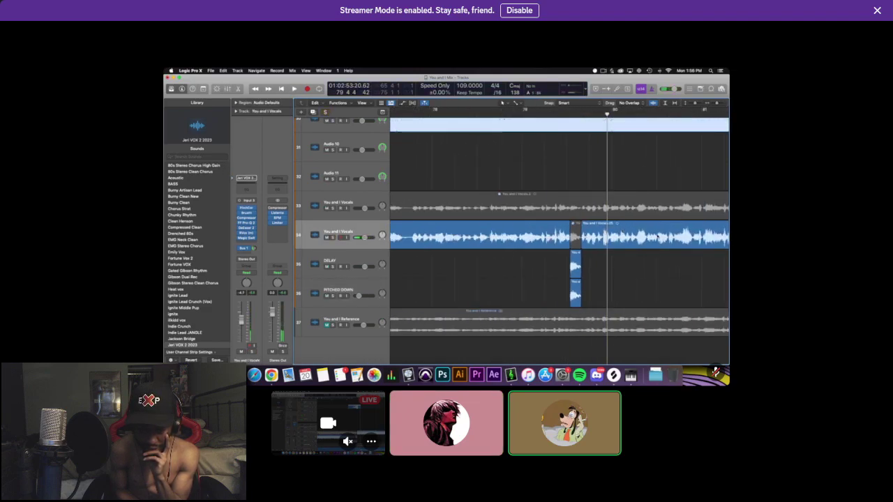
key("super+Left")
key("super+Left")
key("super+Left")
scroll(591, 175, "right", 3)
key("super+Left")
key("super+Up")
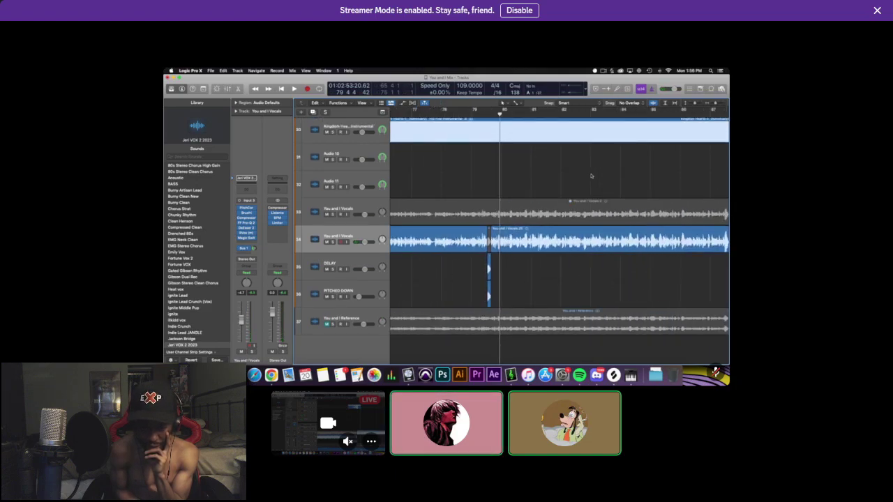
key("comma")
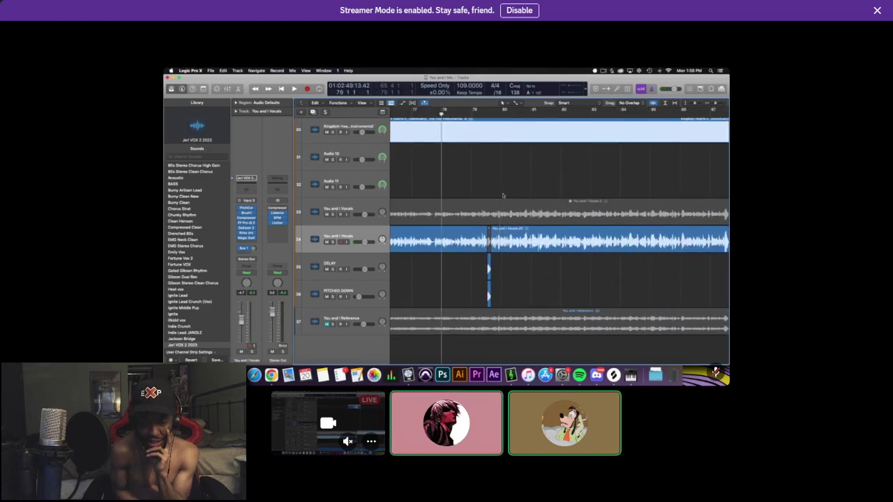
key("super+Right")
key("super+Right")
key("super+Left")
key("super+Left")
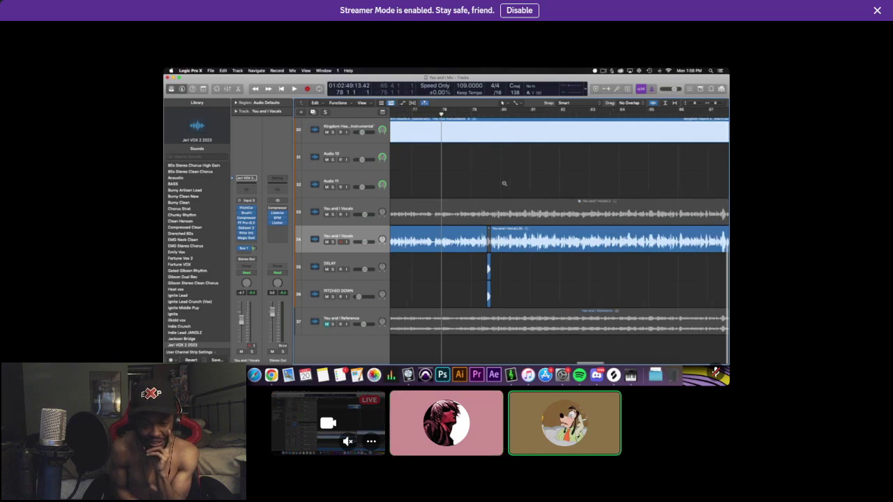
key("super+Left")
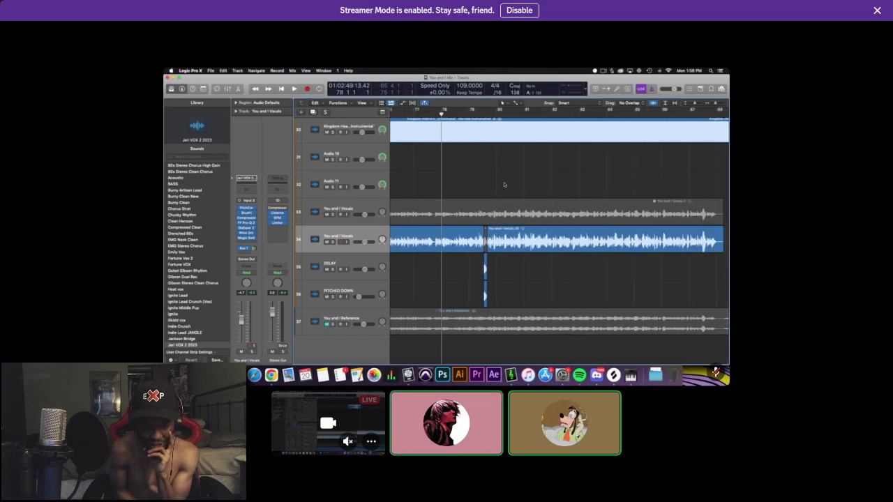
scroll(504, 184, "down", 2)
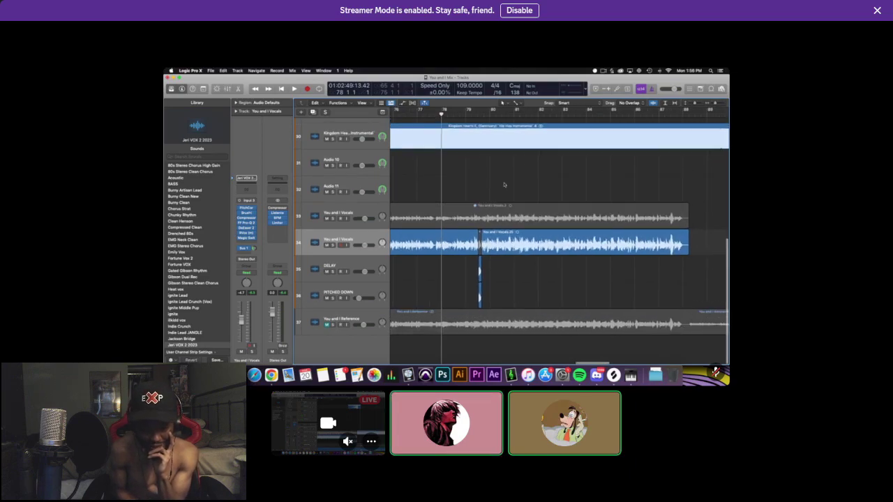
scroll(504, 184, "down", 2)
key("super+s")
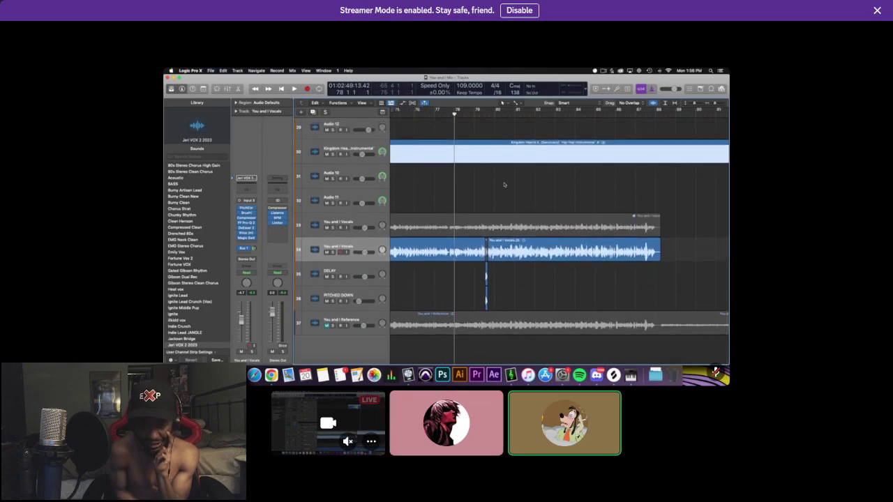
Play the full mix from bar 78 through the layered phrase, stopping in bar 80.
scroll(504, 184, "up", 2)
key("space")
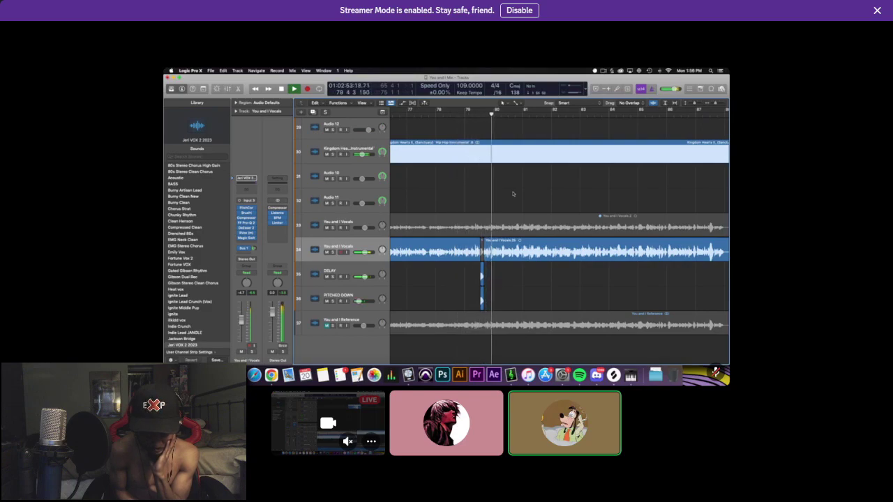
key("space")
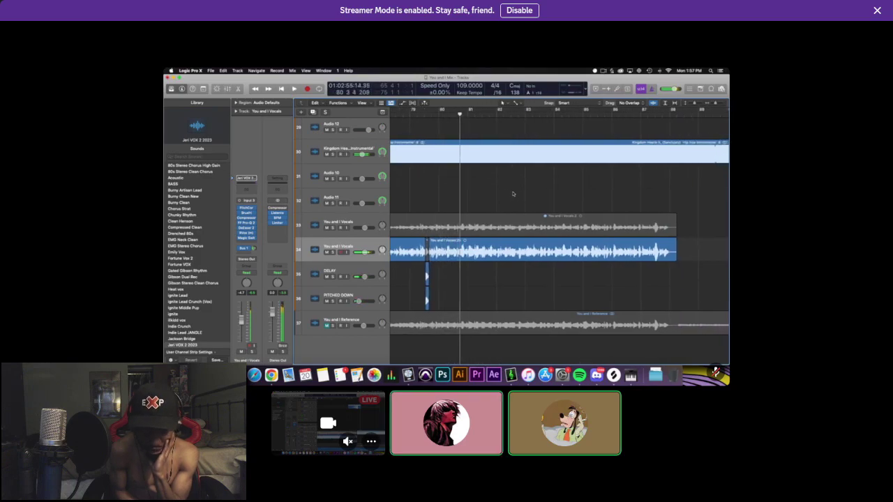
Adjust the Response slider slightly in the You and I Vocals track's Pitch Correction plug-in and close the plug-in.
scroll(502, 195, "up", 1)
left_click(247, 208)
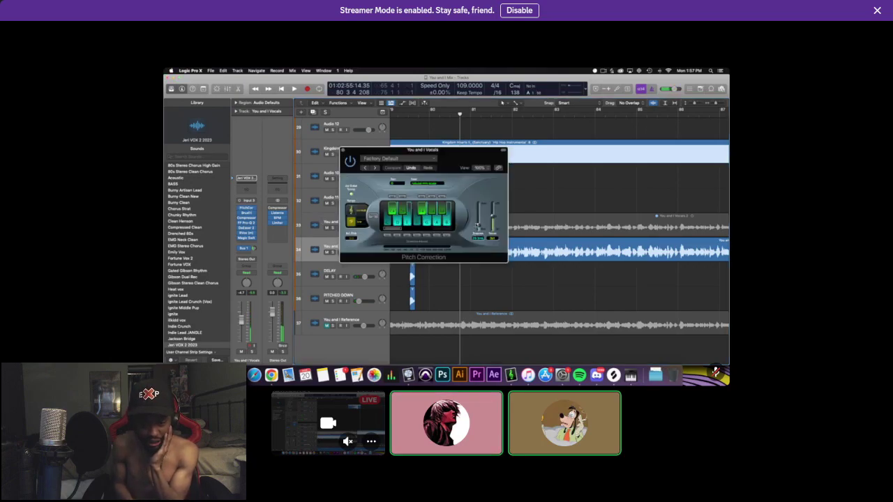
left_click_drag(478, 226, 478, 219)
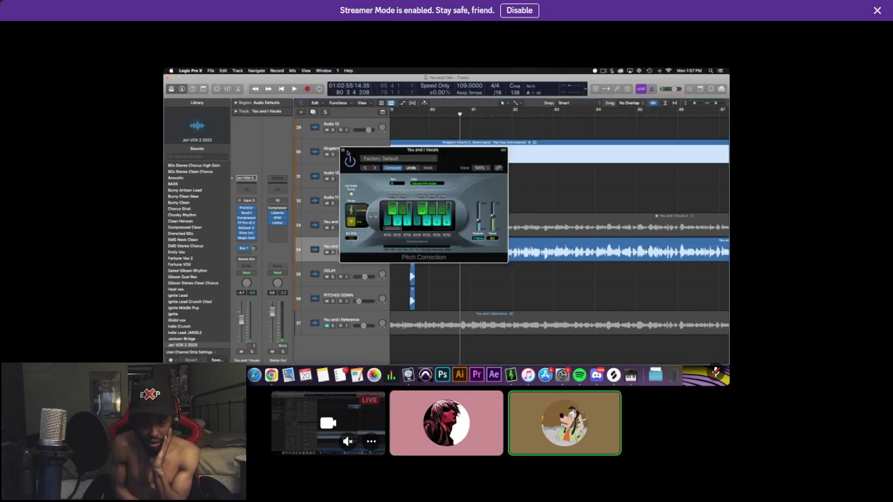
left_click(344, 151)
scroll(488, 200, "up", 2)
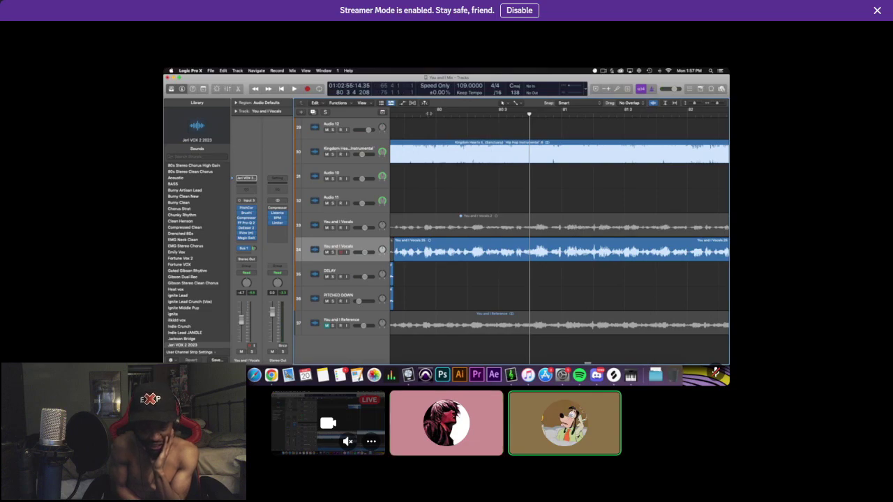
Play the mix from about bar 80, and replay it from bar 80 beat 2 to check the pitch correction.
double_click(429, 114)
scroll(518, 204, "down", 2)
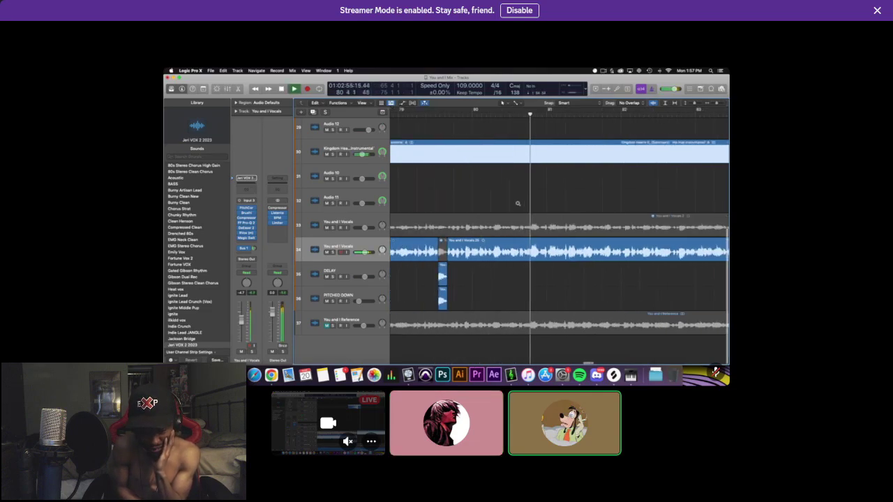
key("space")
left_click(492, 114)
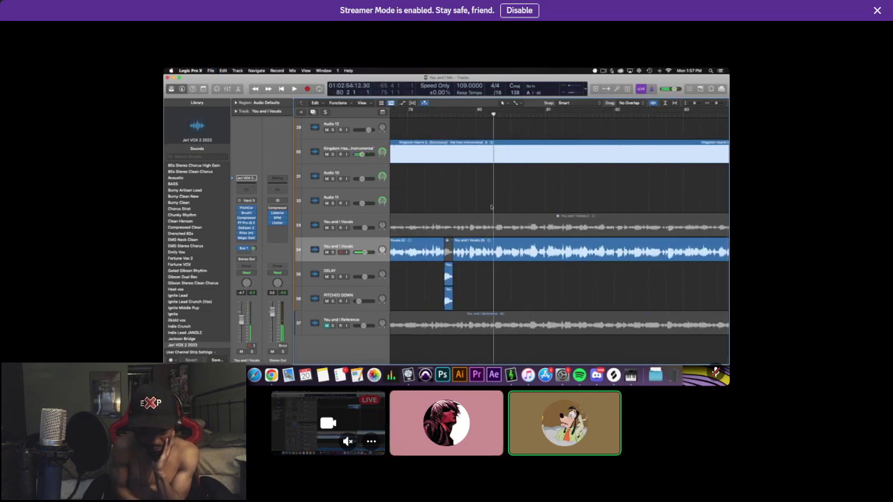
key("space")
key("space")
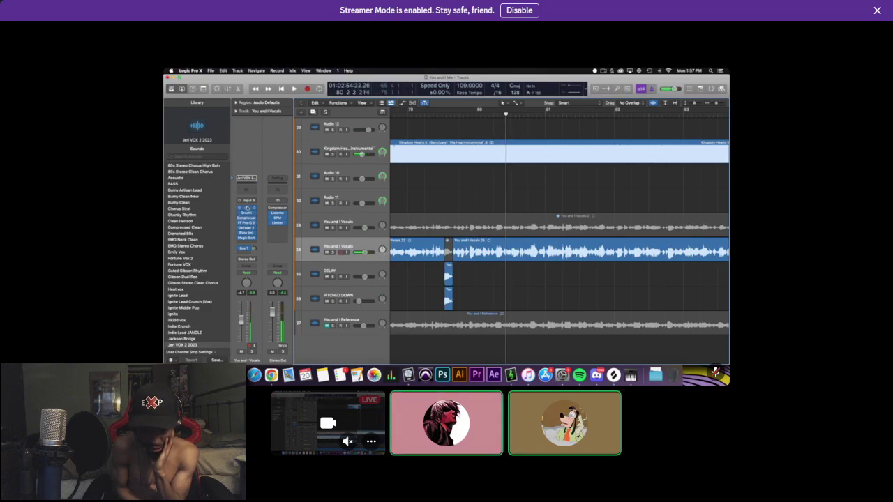
Save the project with the adjusted pitch correction.
key("super+Left")
key("super+Left")
key("super+s")
key("super+Right")
key("super+Right")
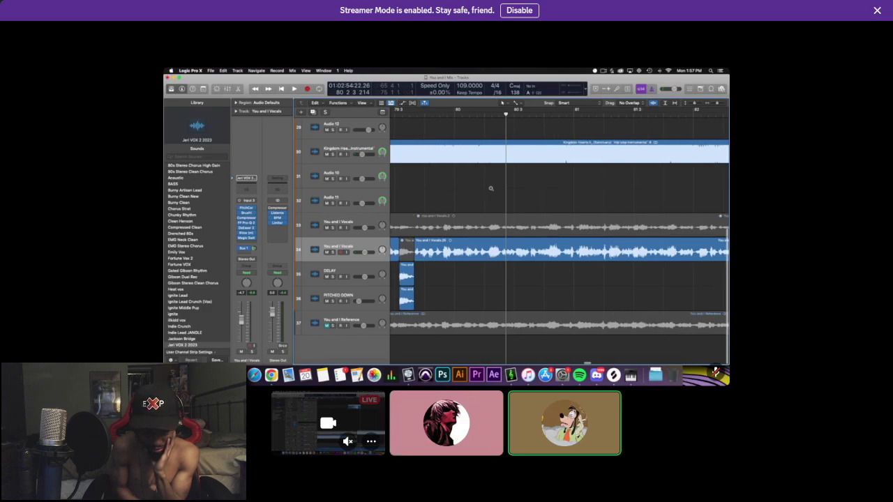
Play the mix onward from bar 80 beat 2, stop in bar 86, and save the project.
key("super+Left")
key("super+Left")
key("super+Left")
key("super+Left")
key("space")
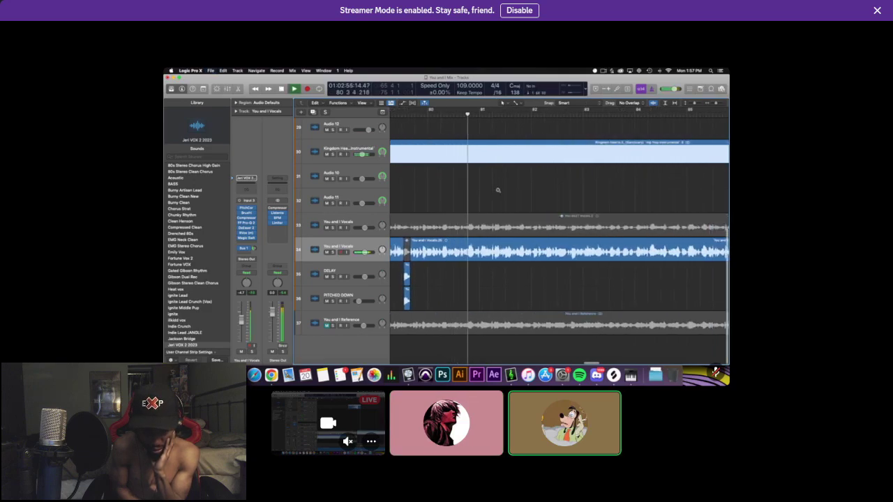
key("super+Left")
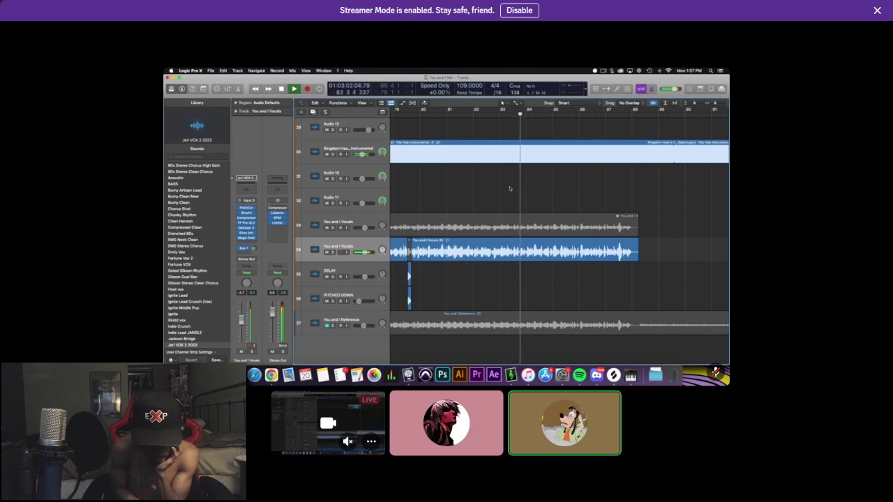
scroll(510, 188, "right", 3)
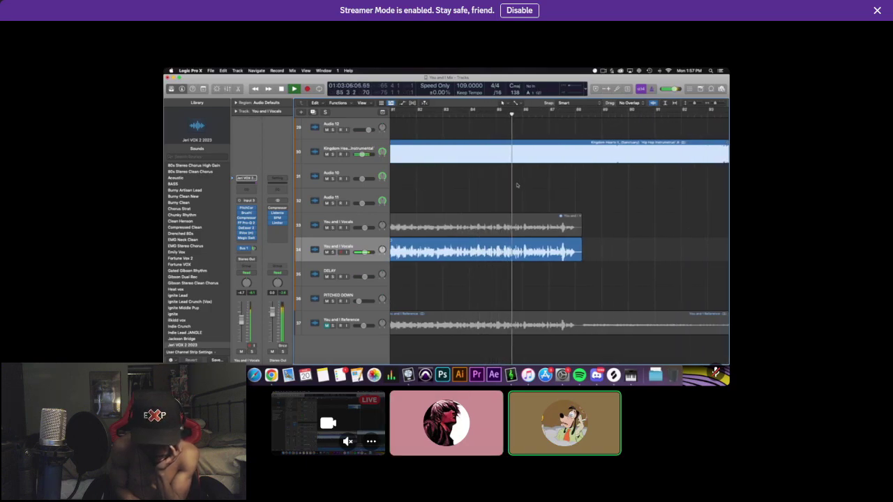
key("space")
scroll(517, 185, "down", 3)
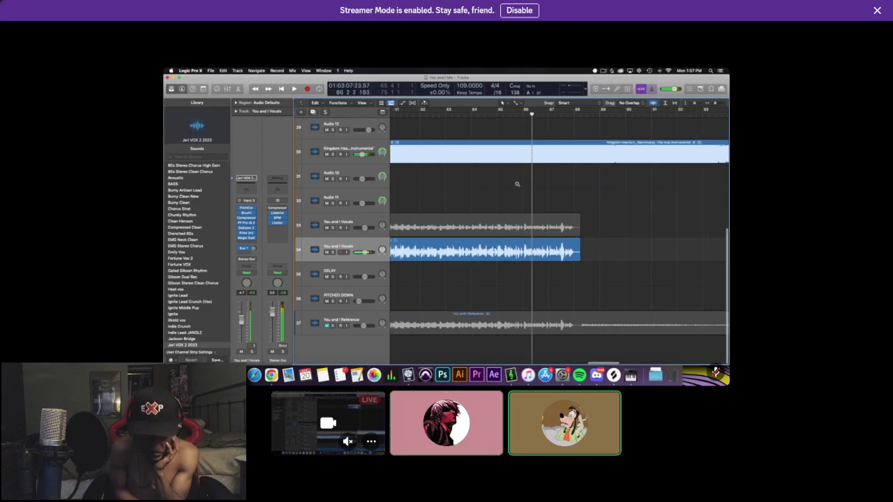
key("super+s")
scroll(516, 185, "left", 1)
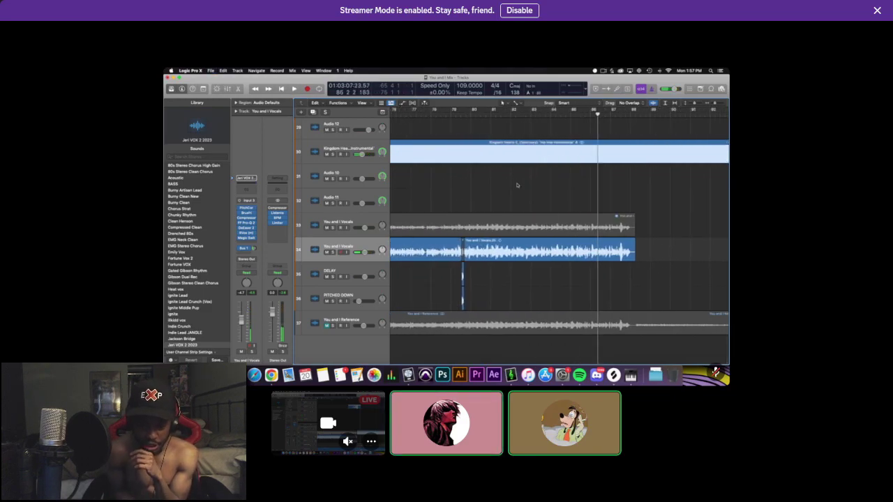
Replay the mix from bar 84 beat 3 to locate the next vocal phrase around bar 85.
key("super+Right")
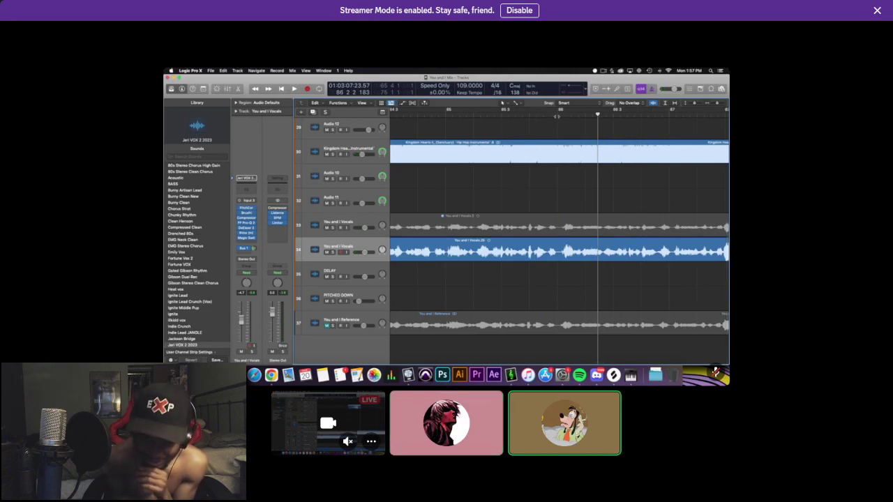
left_click(535, 114)
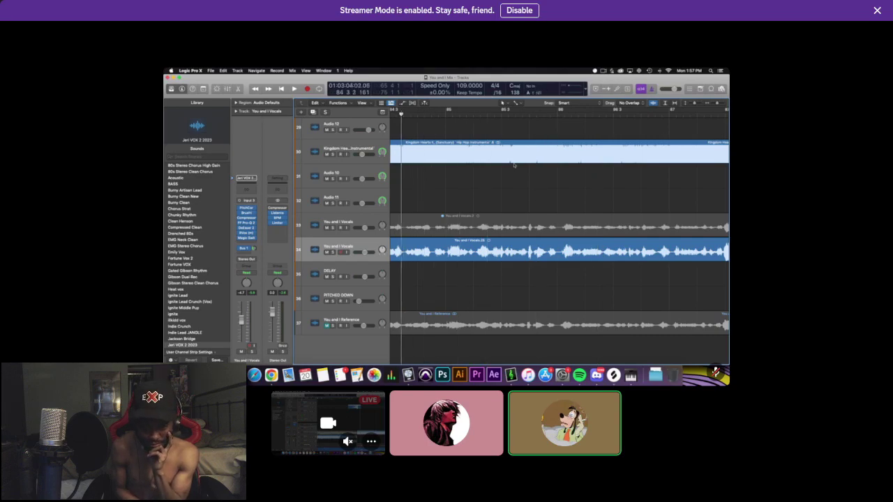
key("space")
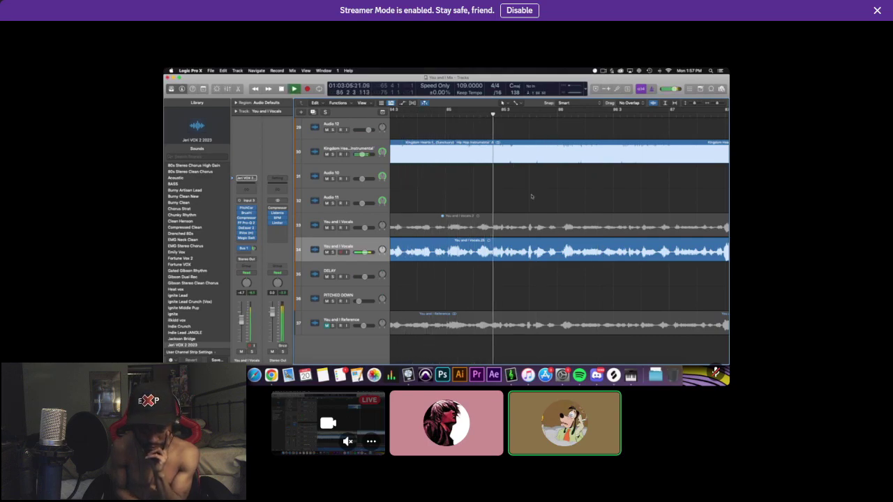
key("space")
Split the You and I Vocals region just after bar 85 beat 3 and play the mix up to bar 87.
key("super+Right")
key("super+Right")
key("super+Right")
key("super+Right")
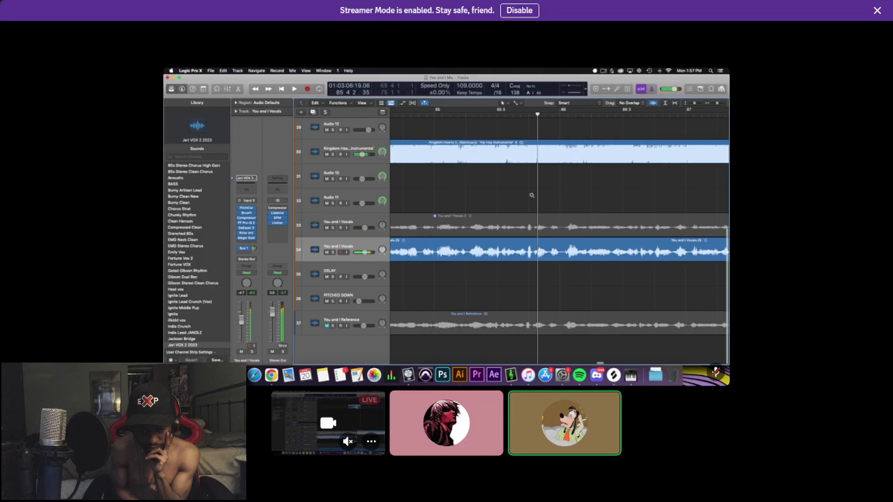
left_click(488, 115)
left_click(476, 114)
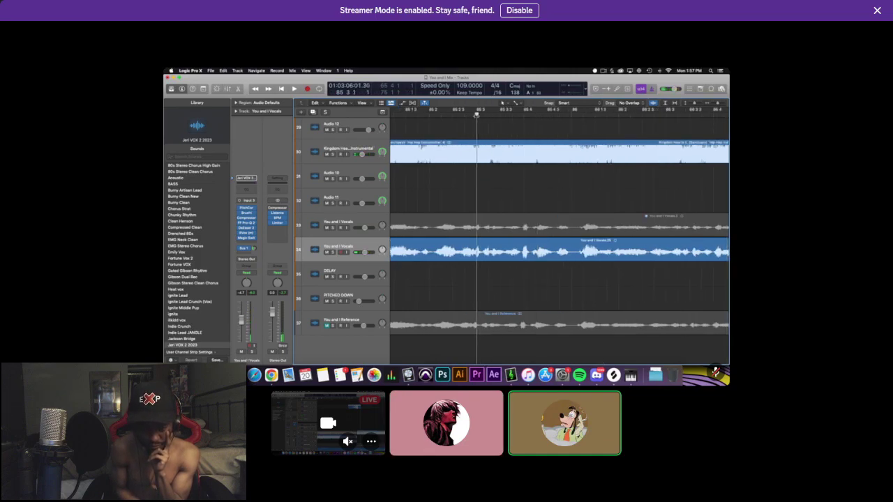
key("space")
left_click_drag(486, 115, 482, 115)
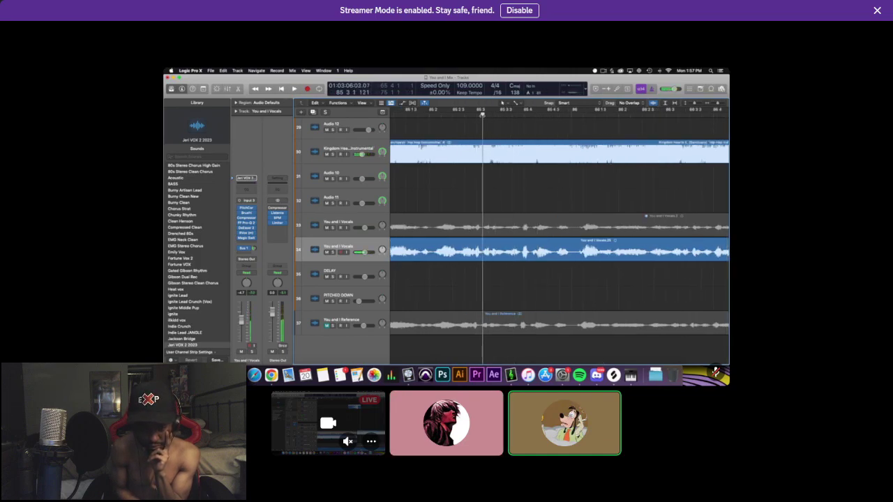
key("space")
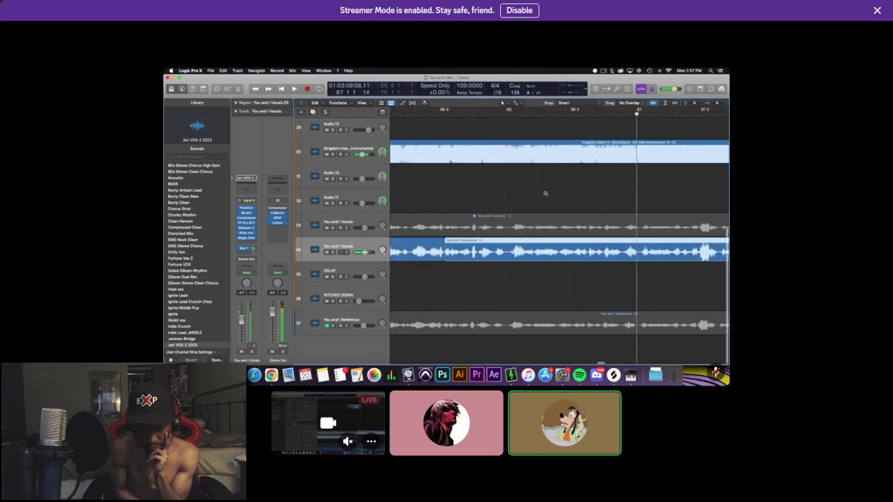
scroll(546, 194, "right", 3)
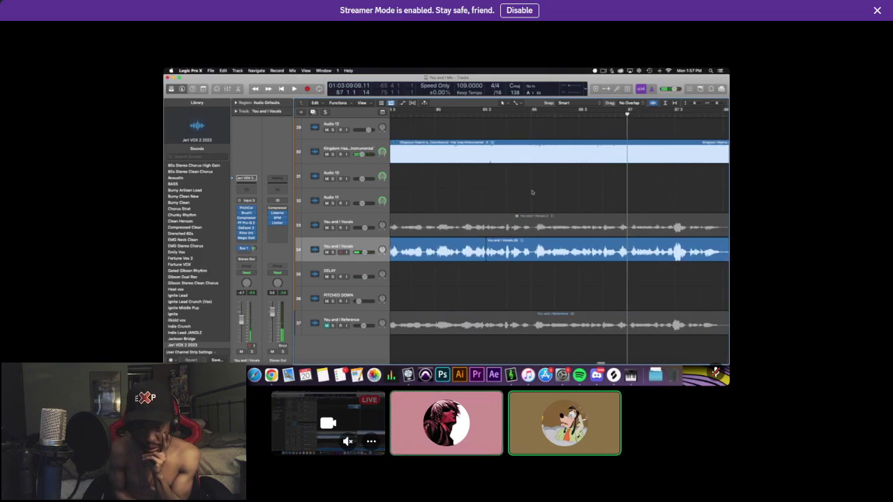
scroll(531, 192, "right", 1)
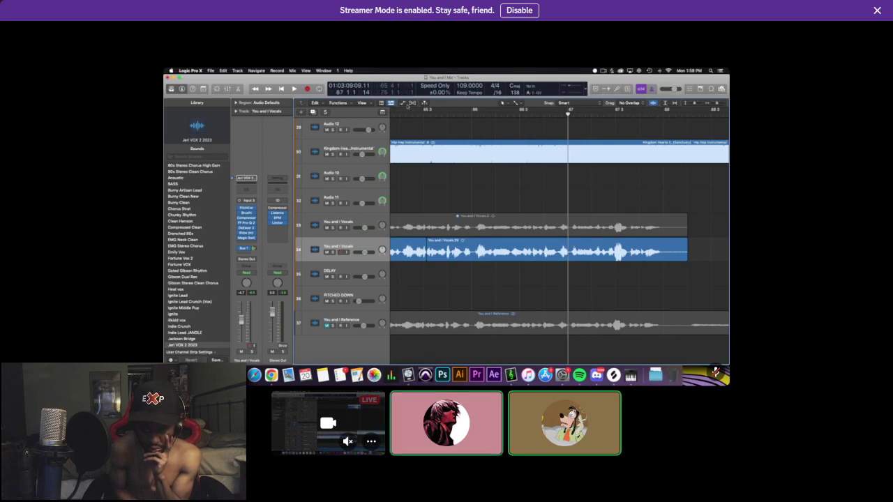
Play the mix through the newly split vocal phrase and return the shared screen to full-screen view.
left_click(411, 113)
key("space")
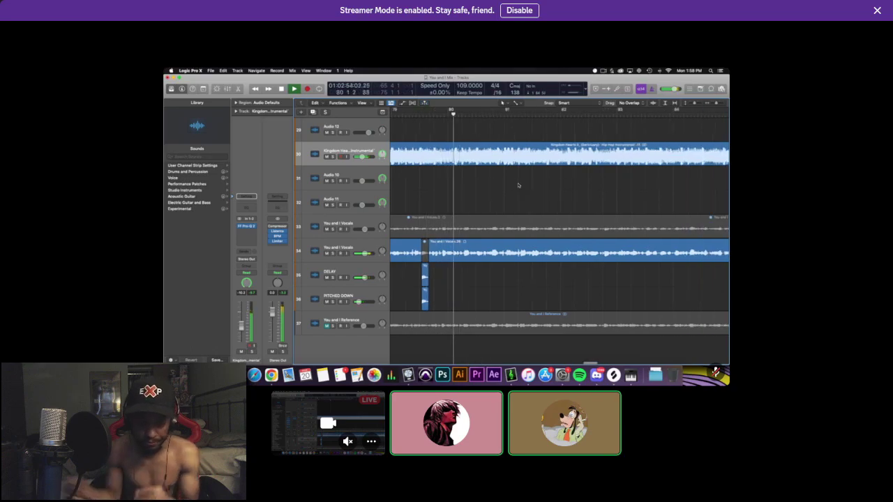
key("Escape")
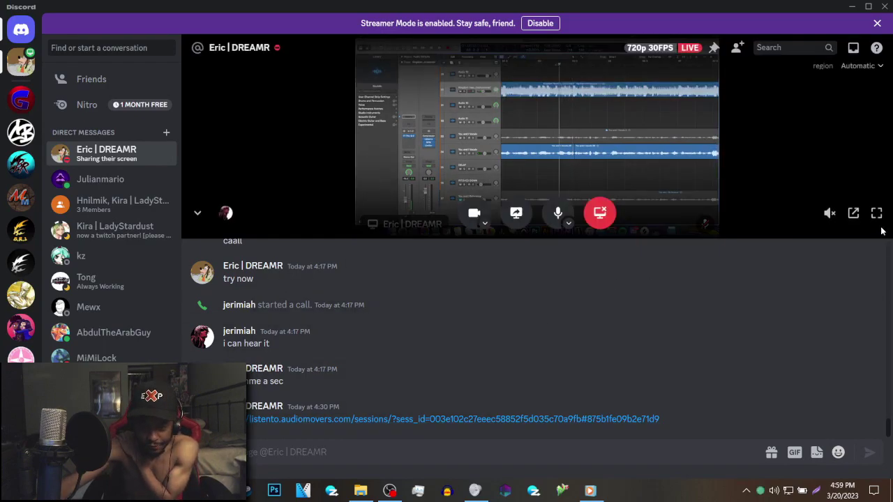
left_click(876, 214)
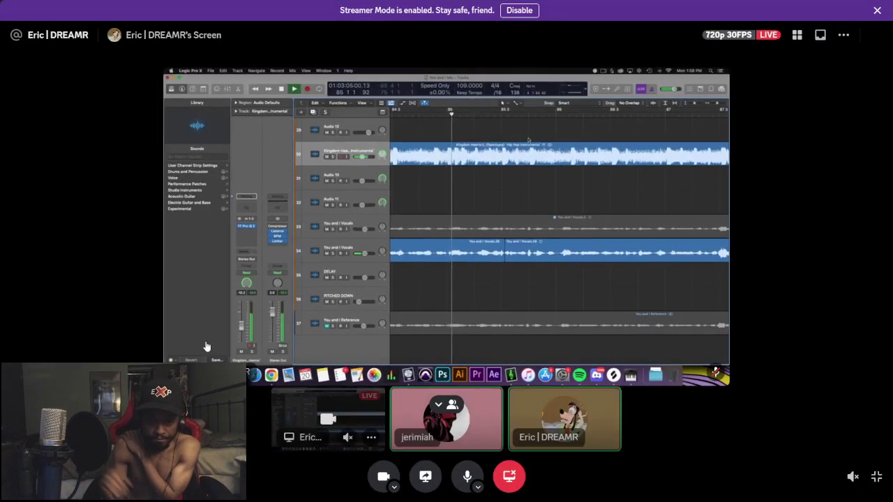
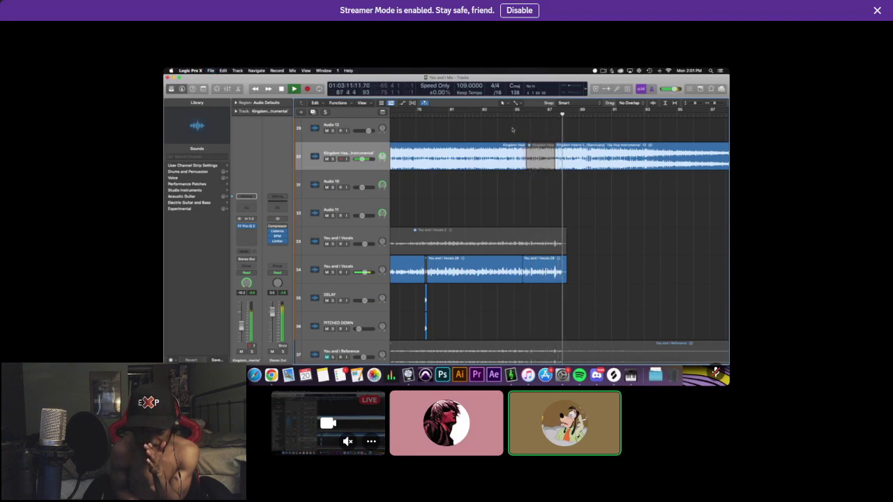
Trim the start of the instrumental region after the muted section to about bar 87 beat 3 and play from bar 85.
key("space")
scroll(513, 129, "up", 5)
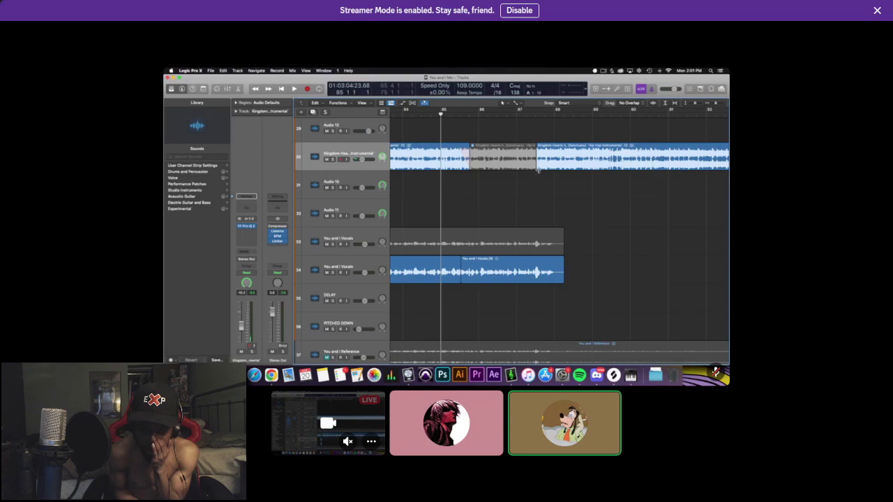
left_click_drag(537, 169, 544, 170)
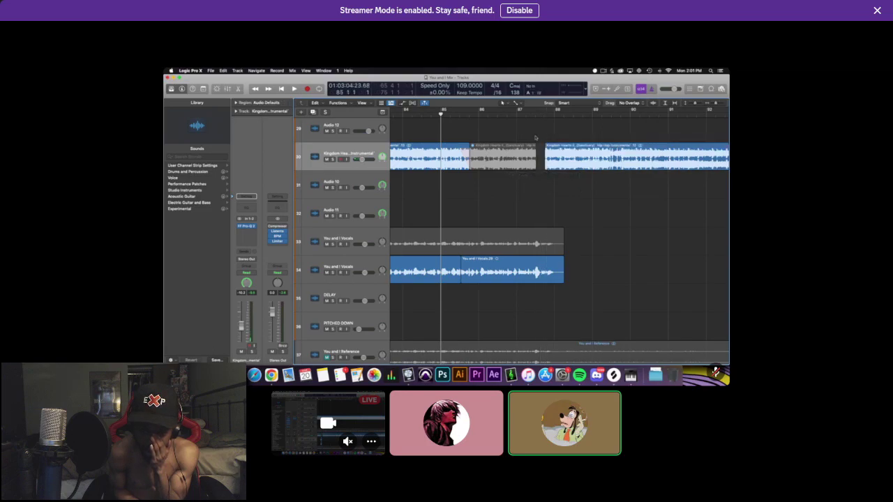
key("space")
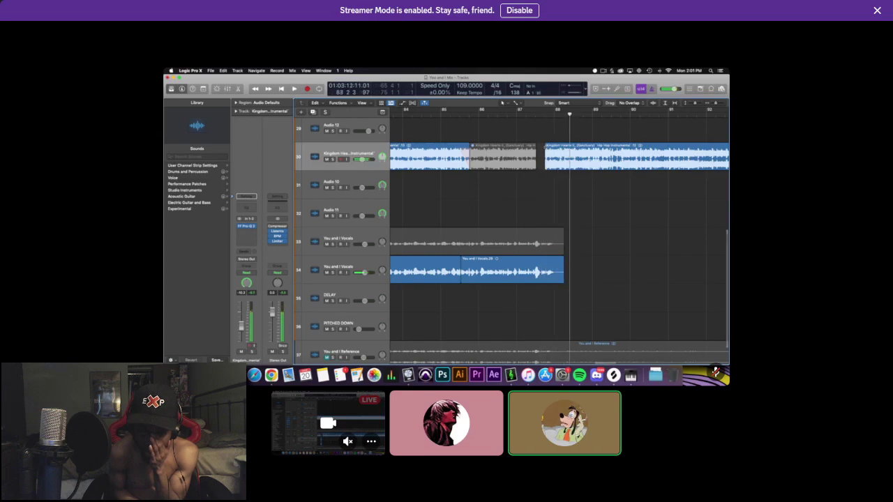
Change the fade-in of the instrumental region after the muted section to Speed Up.
left_click(563, 147)
double_click(551, 157)
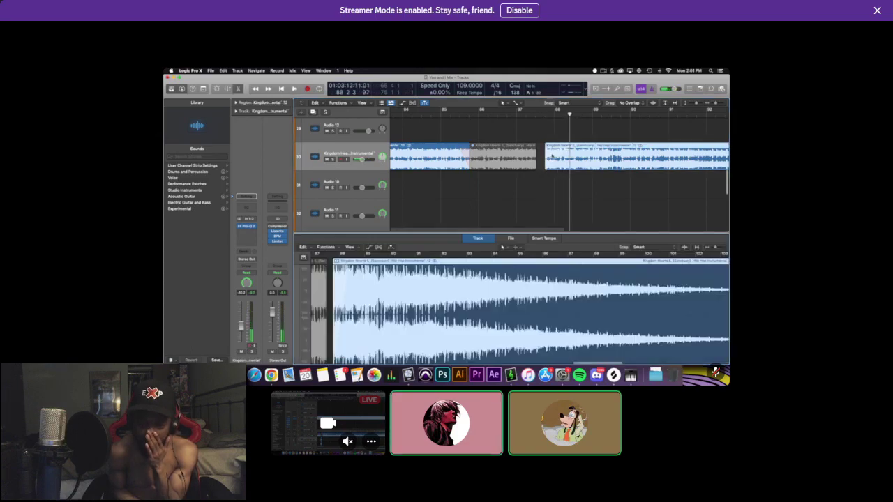
key("e")
right_click(553, 153)
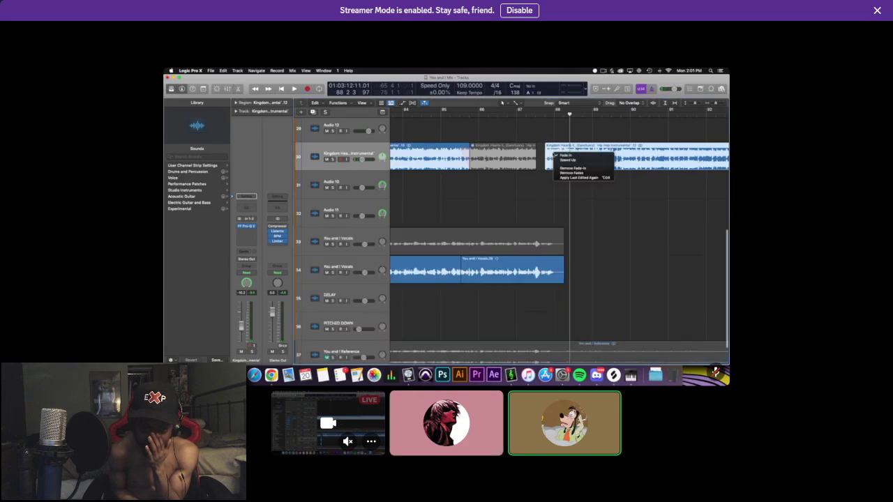
left_click(558, 160)
left_click(543, 127)
Save the project and replay the mix from bar 87 across the instrumental's speed-up entry.
left_click_drag(554, 115, 535, 114)
mouse_move(546, 166)
left_mouse_down()
mouse_move(560, 167)
mouse_move(544, 167)
left_mouse_up()
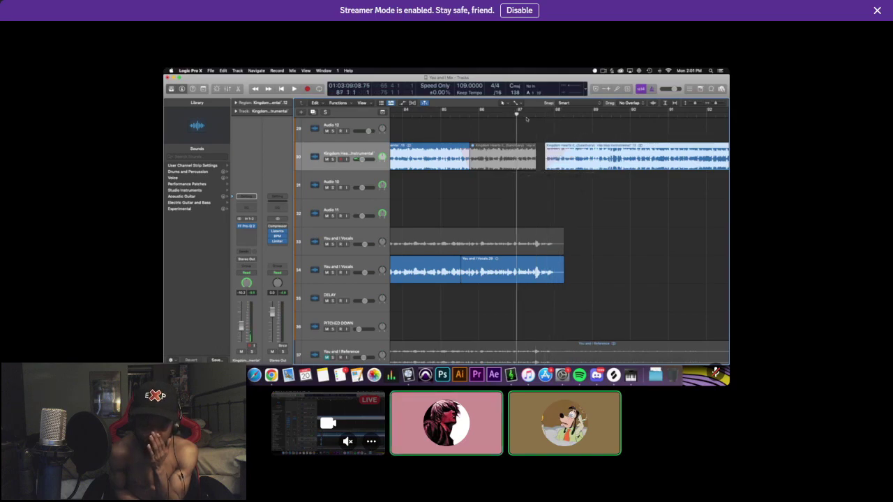
left_click(547, 124)
key("super+s")
key("space")
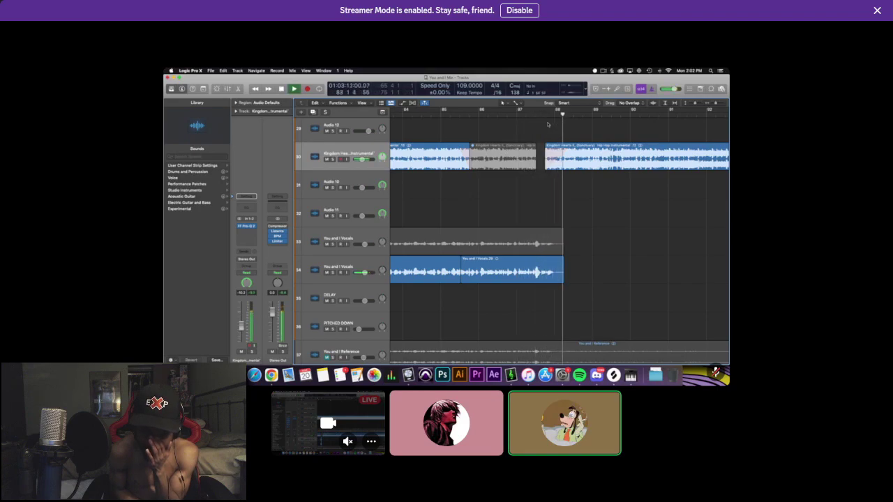
key("space")
Trim the start of the instrumental region after the gap to about bar 88 and play from bar 87 beat 3.
left_click(546, 168)
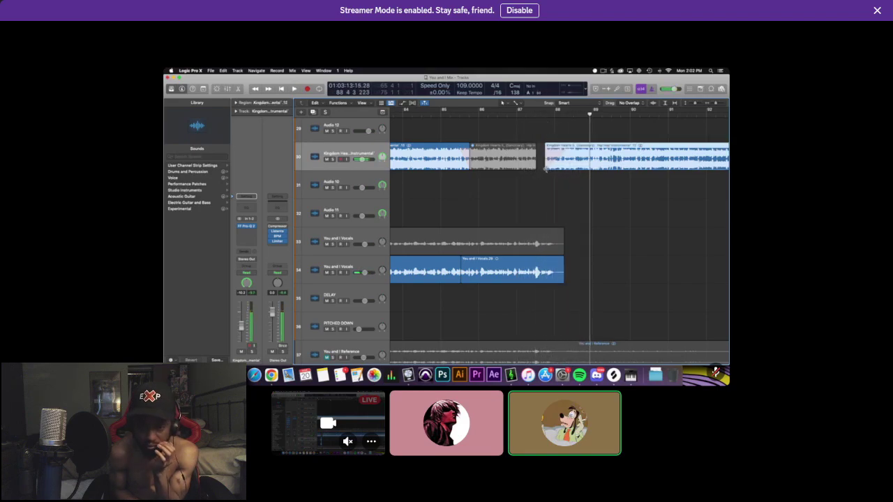
left_click_drag(545, 168, 555, 167)
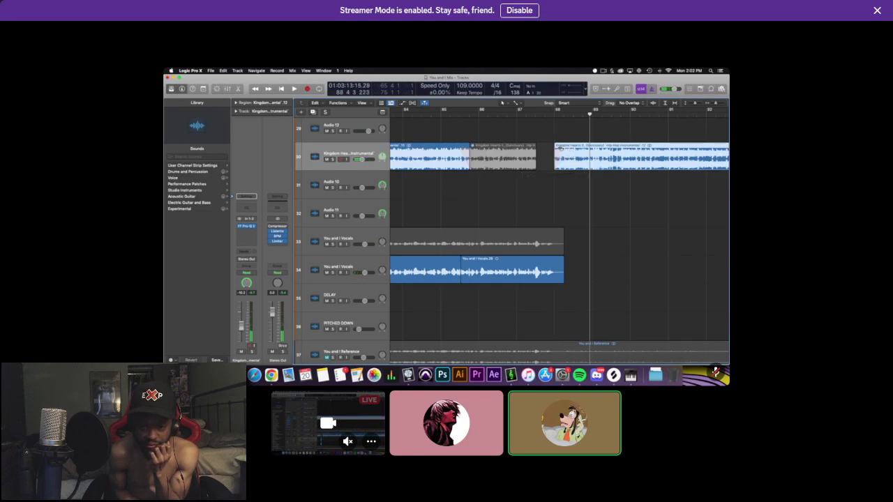
key("super+Right")
key("super+Right")
left_click(530, 131)
scroll(495, 132, "left", 2)
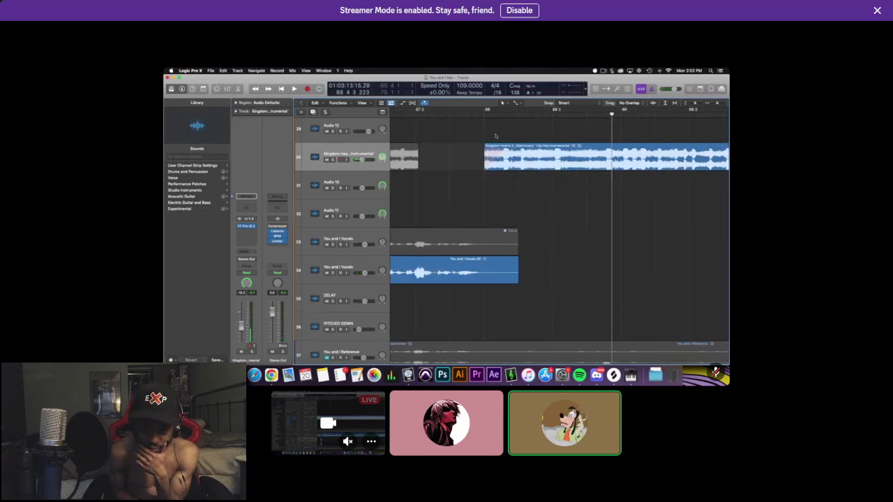
double_click(417, 113)
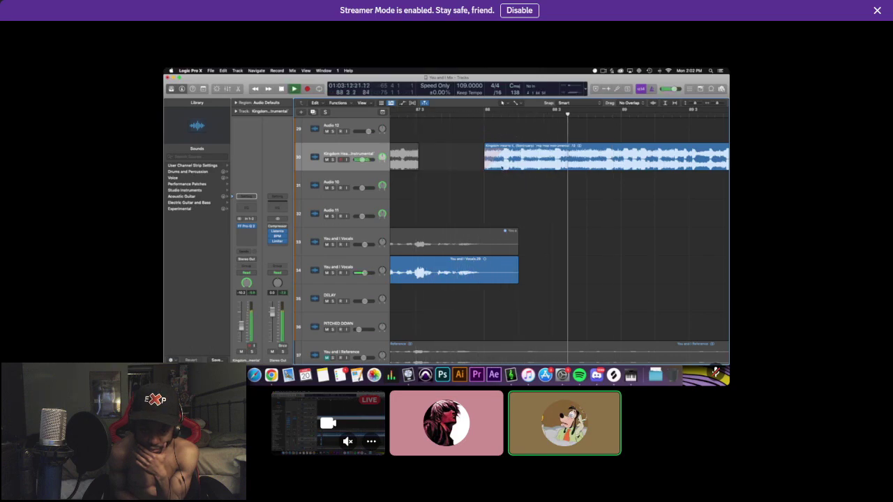
key("super+Left")
key("space")
Extend the instrumental region's start back to about bar 87 beat 4 and replay its entry into bar 89.
mouse_move(533, 168)
left_mouse_down()
mouse_move(514, 167)
mouse_move(576, 168)
mouse_move(521, 167)
left_mouse_up()
left_click(516, 120)
key("space")
left_click(519, 114)
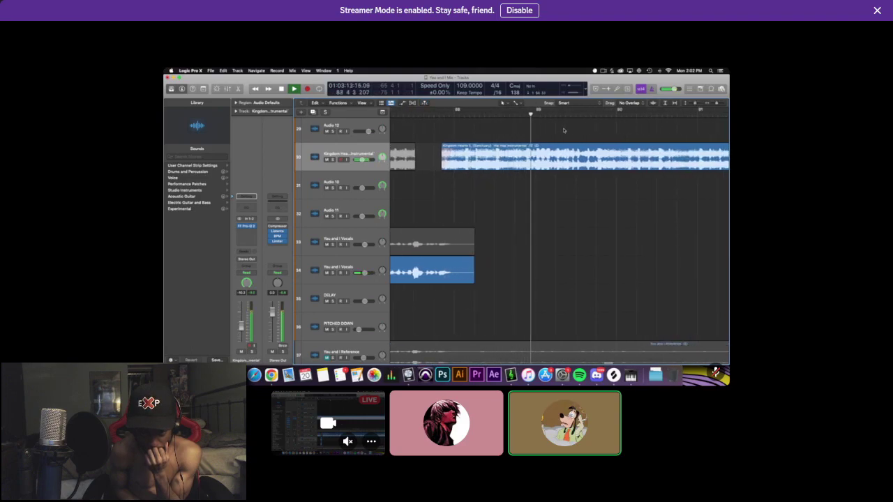
key("space")
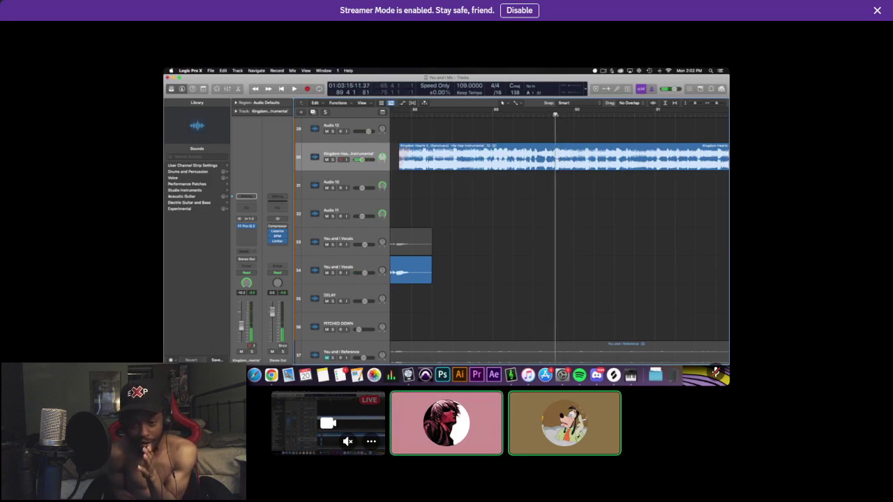
Split the instrumental region at about bar 89 beat 4 and replay the mix from bar 88 across the cut.
left_click(567, 159)
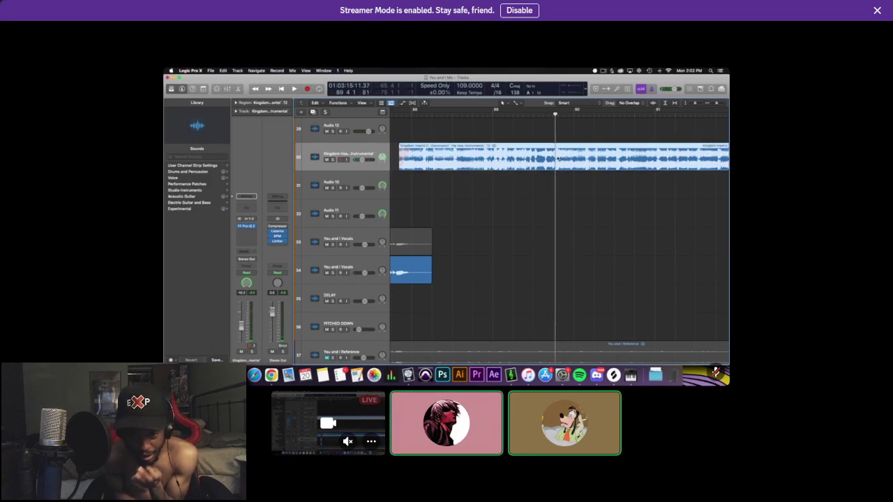
key("super+t")
left_click(466, 114)
key("space")
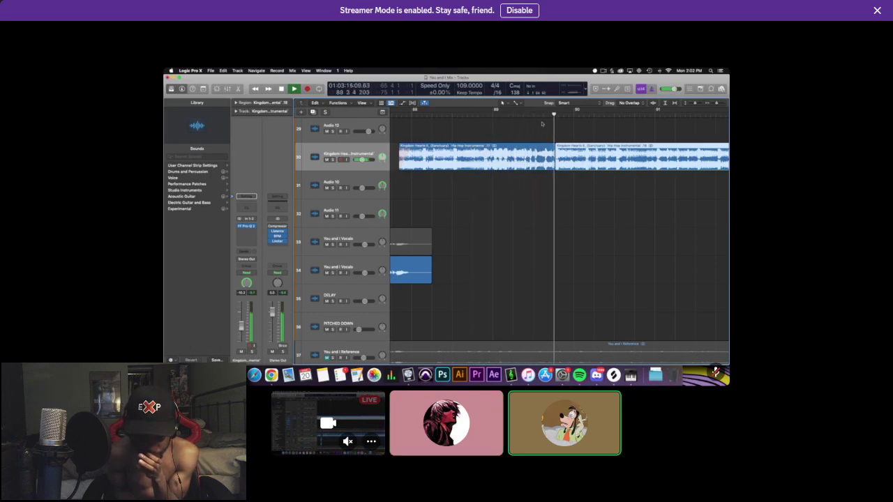
key("space")
Mute the instrumental piece between about bar 87 beat 4 and bar 89 beat 4.
left_click(565, 156)
key("super+Left")
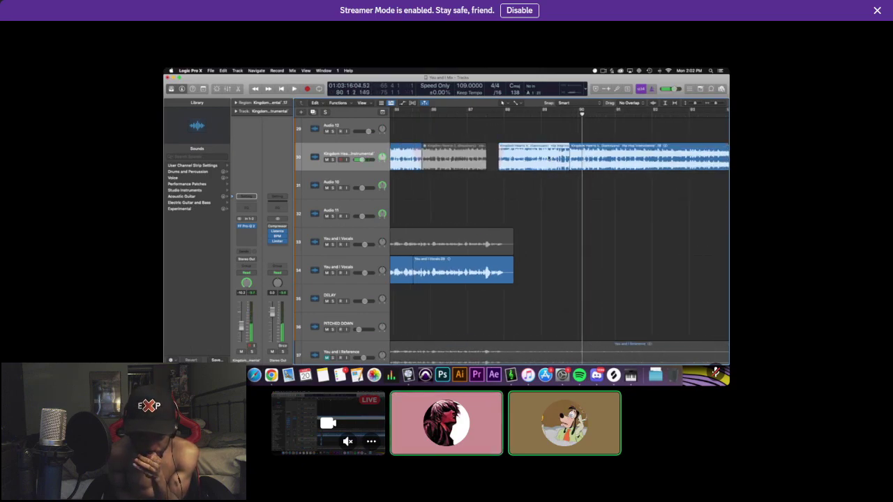
key("ctrl+m")
left_click(512, 126)
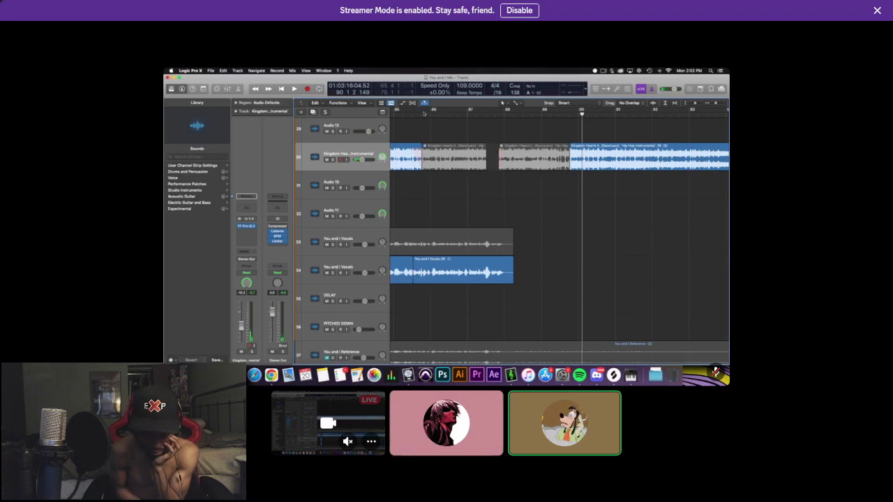
Set the cycle range from bar 88 to bar 89 beat 4 and turn cycle mode off.
left_click_drag(423, 113, 568, 112)
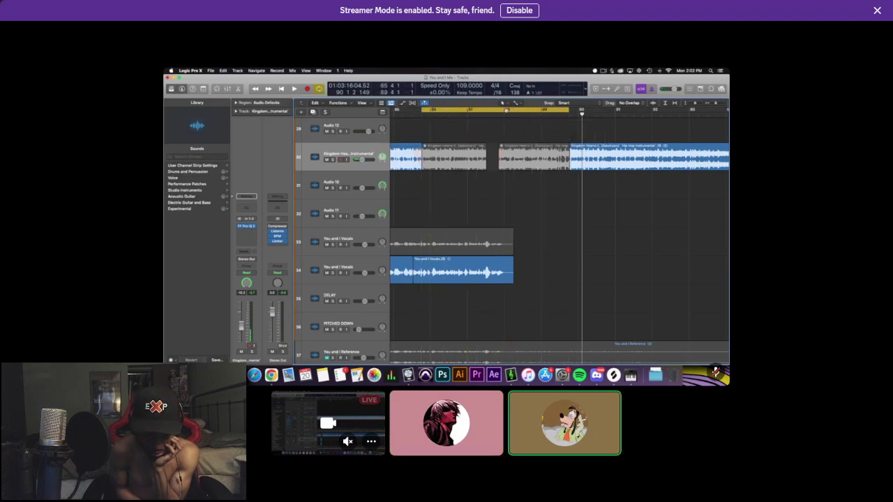
left_click_drag(506, 111, 588, 111)
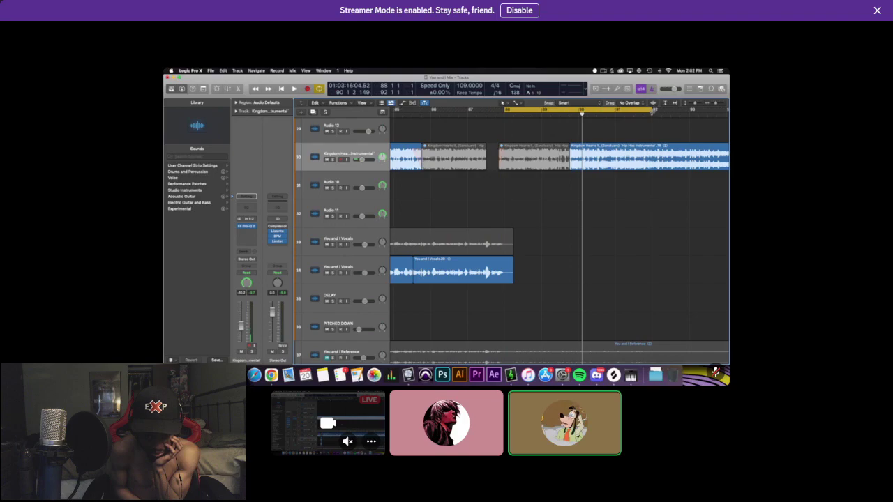
left_click_drag(652, 110, 568, 111)
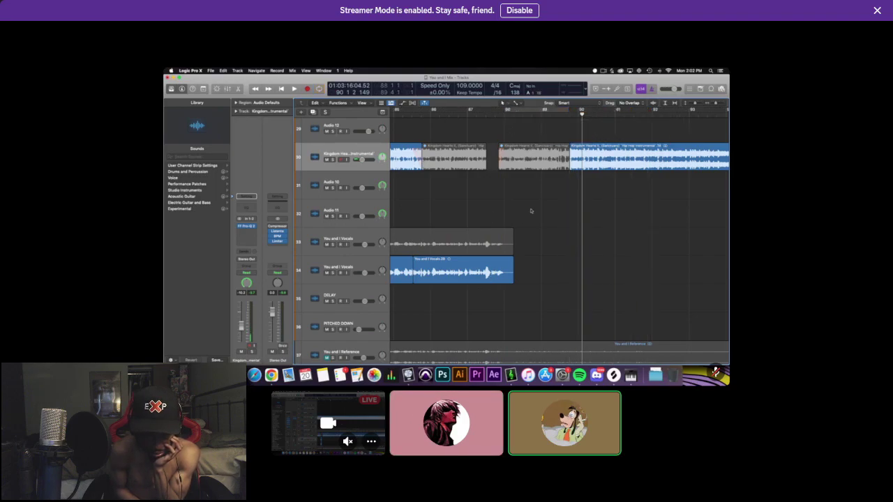
Play the mix from bar 84 beat 3 through the muted instrumental sections and stop in bar 89.
key("super+Left")
scroll(531, 211, "left", 3)
left_click(516, 114)
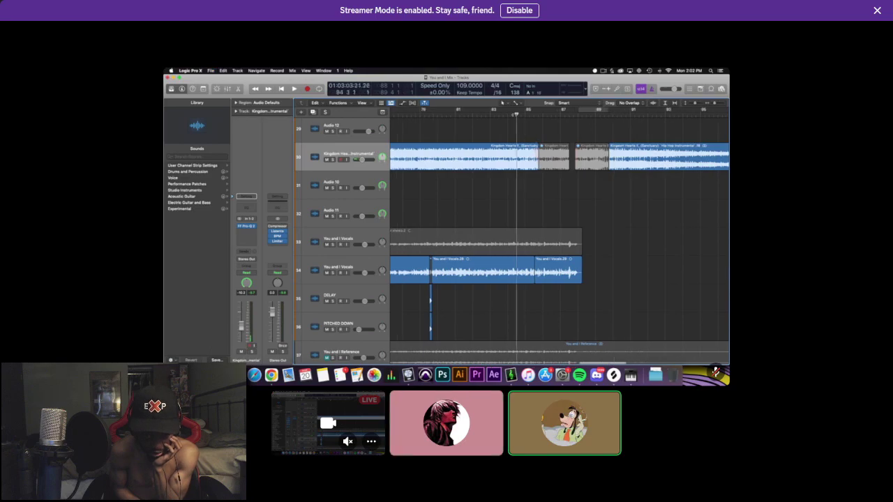
key("space")
scroll(534, 128, "up", 3)
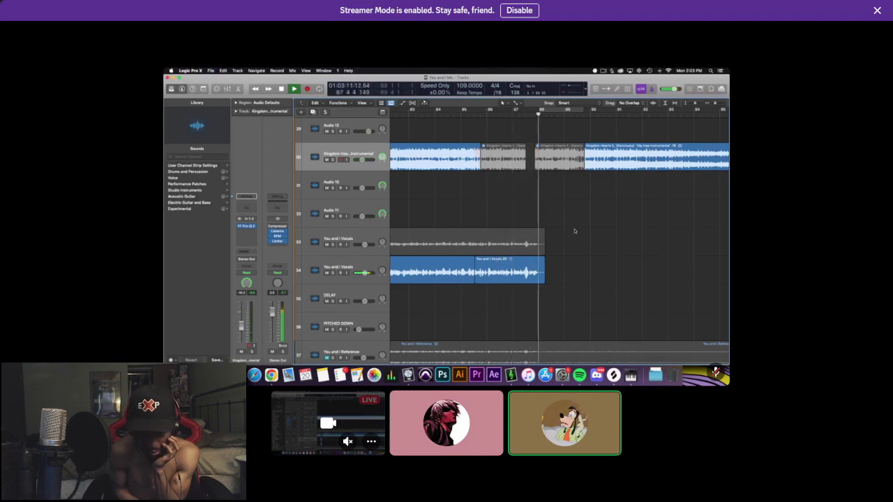
scroll(574, 231, "up", 3)
scroll(574, 231, "right", 2)
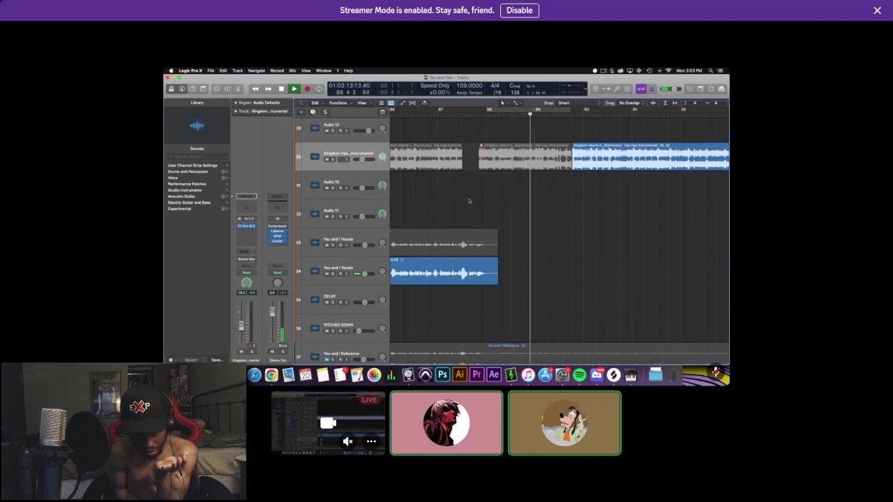
key("space")
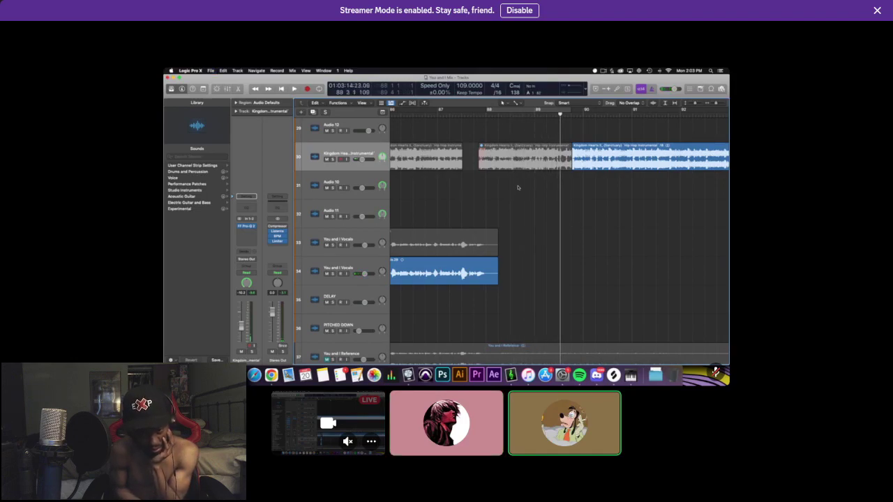
Play the end of the You and I Vocals track and split its last region at bar 87 beat 4.
left_click(483, 113)
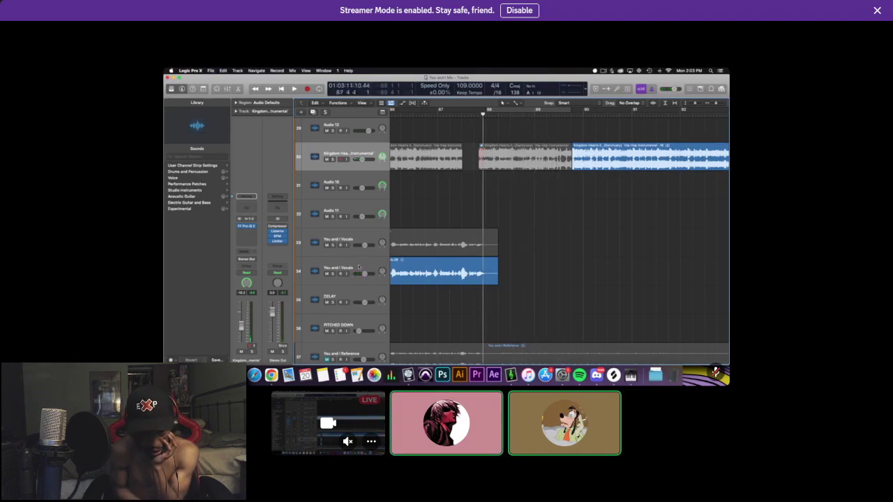
left_click(358, 267)
left_click(435, 114)
key("space")
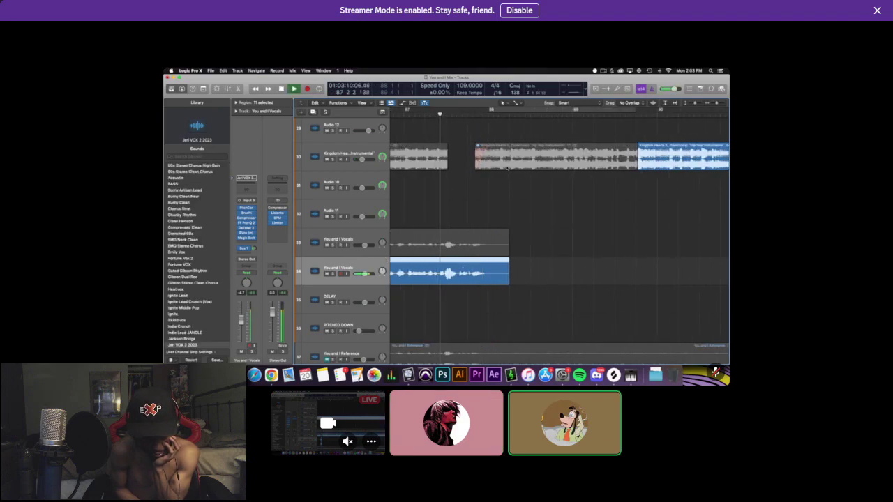
key("super+Right")
key("super+Right")
left_click_drag(515, 113, 509, 113)
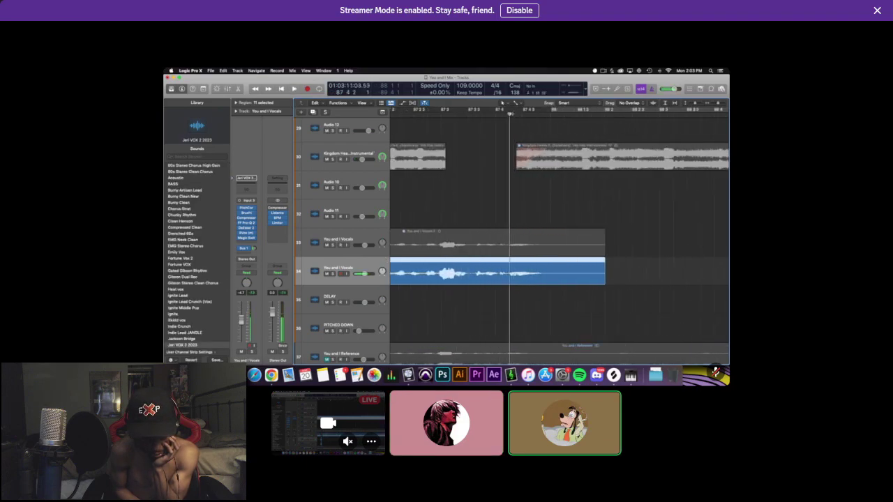
key("super+Right")
key("super+Right")
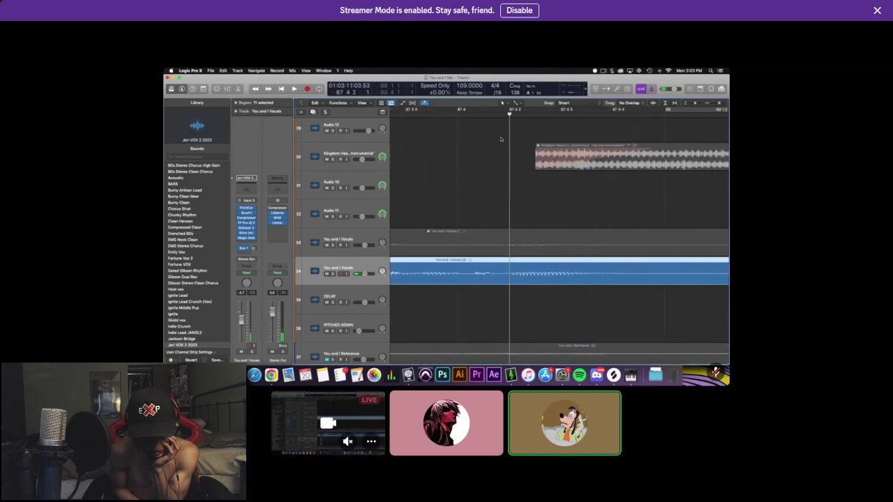
left_click_drag(509, 113, 472, 114)
key("super+t")
Add a new track with duplicate settings directly below the You and I Vocals track.
key("super+Left")
key("super+Left")
key("super+Left")
key("super+Left")
key("super+Left")
key("super+Left")
key("super+Left")
key("super+Left")
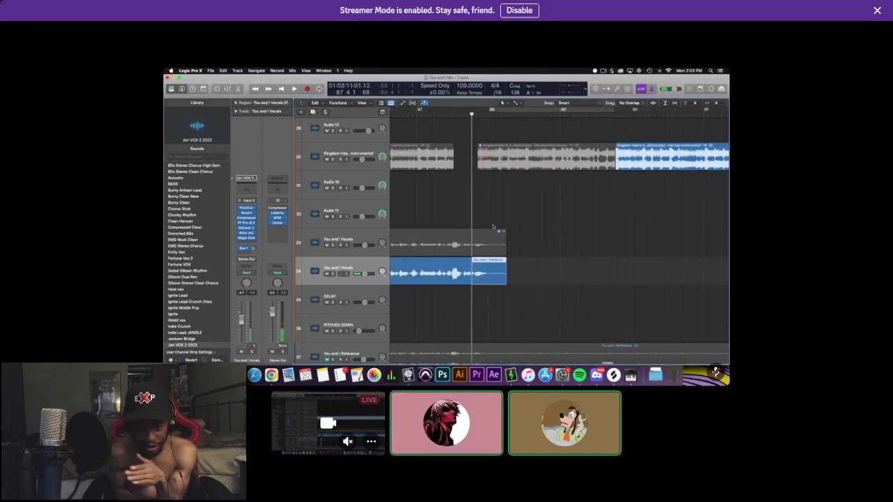
key("super+Left")
key("super+Left")
key("super+Left")
key("super+Left")
key("super+Up")
key("super+Up")
key("super+Up")
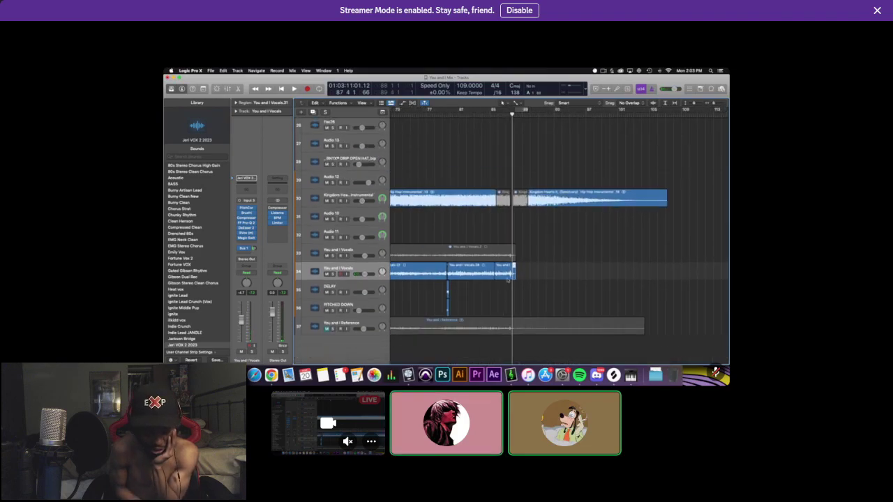
key("super+d")
key("super+Right")
key("super+Right")
key("super+Right")
key("super+Right")
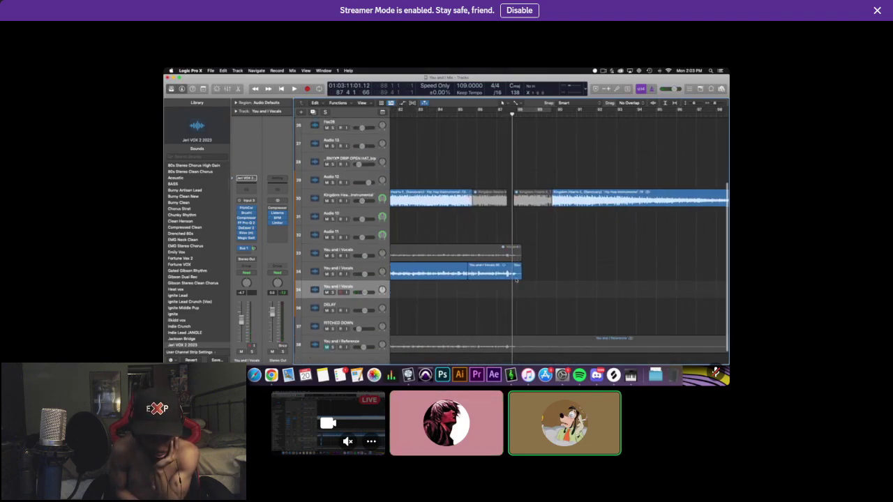
Copy the short vocal region at bar 87 beat 4 onto the new duplicate track and mute the original region.
left_click_drag(516, 277, 518, 288, "alt")
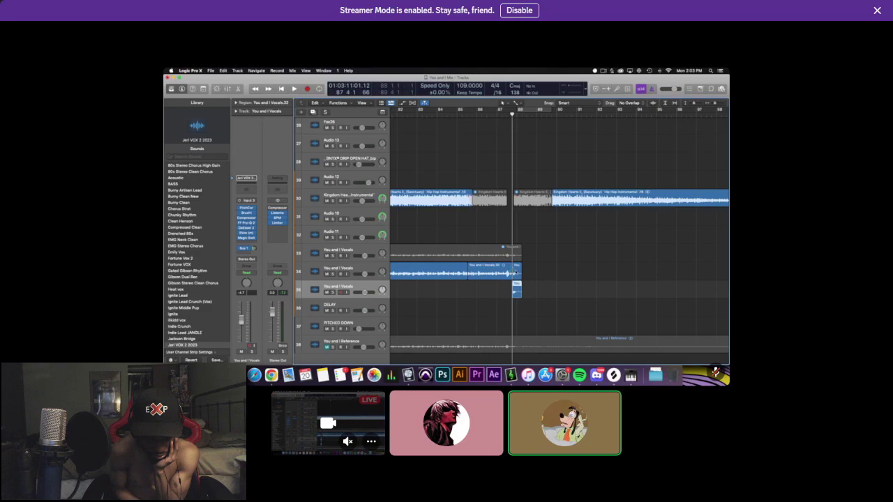
left_click(516, 271)
key("ctrl+m")
left_click(371, 288)
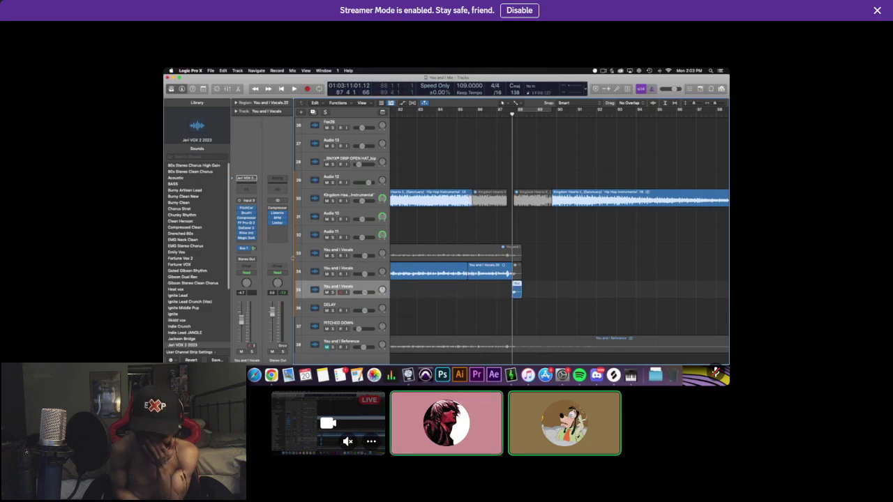
Add a Bus 2 send to the new vocals track and copy the H-Delay plug-in from Aux 2 into its inserts.
left_click(246, 249)
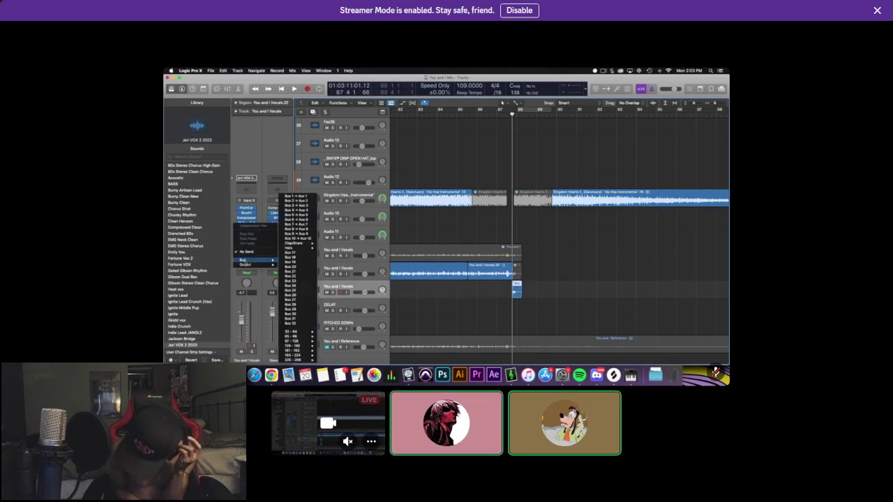
left_click(295, 200)
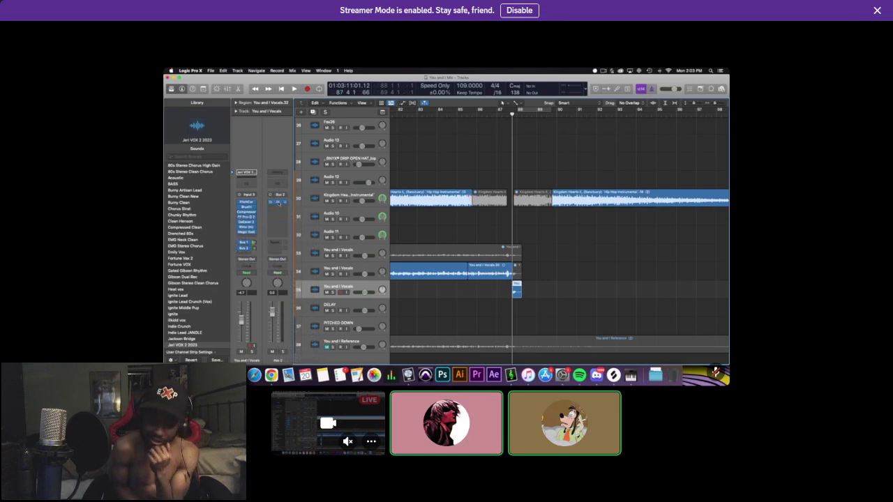
left_click(246, 258)
left_click(279, 211)
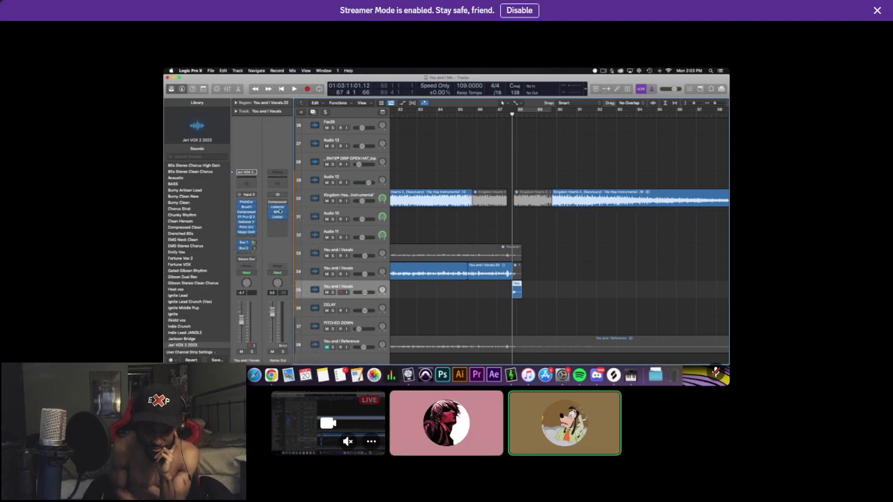
left_click(243, 247)
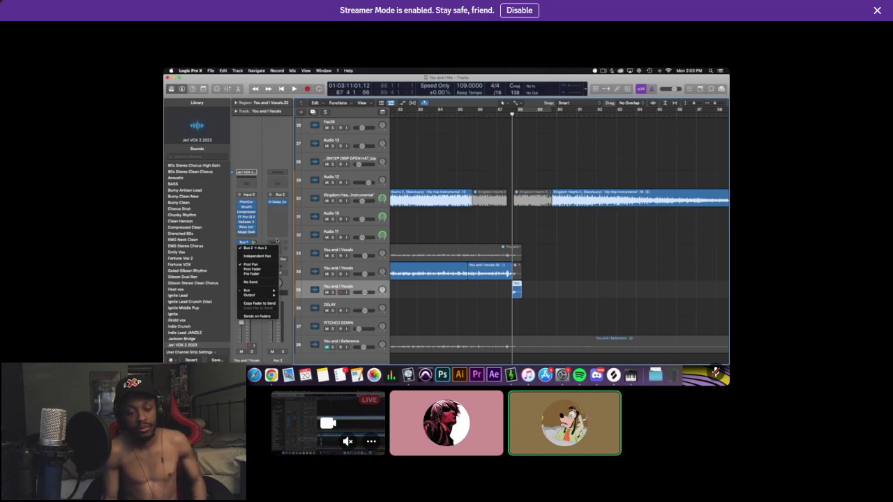
left_click(284, 229)
left_click_drag(279, 203, 251, 237)
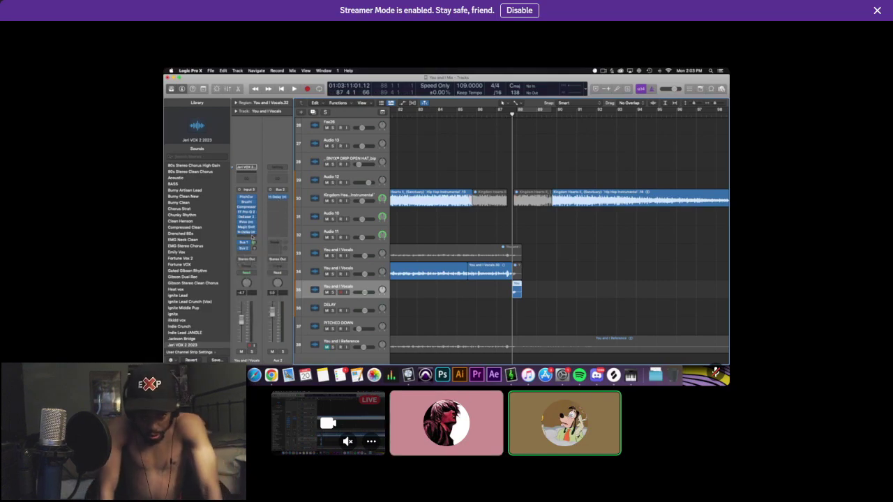
Switch the track's second send to Bus 17, move the H-Delay plug-in onto Aux 17, and close its window.
left_click(244, 248)
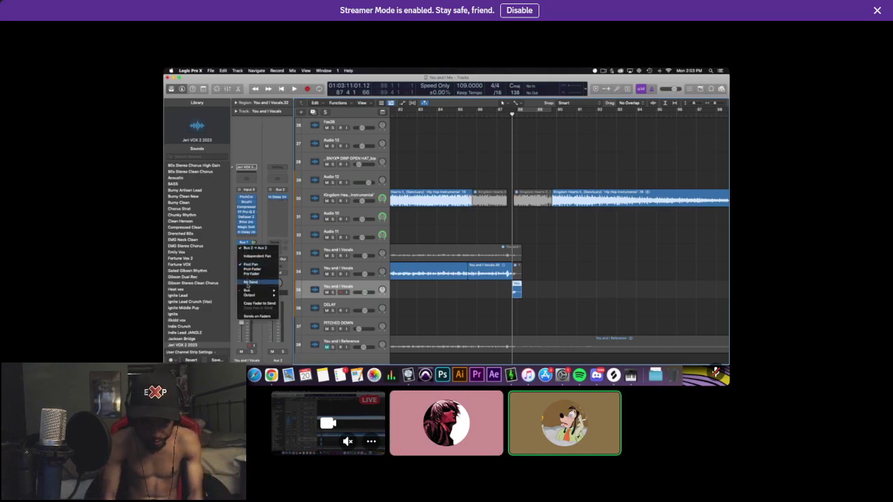
mouse_move(247, 289)
left_click(290, 255)
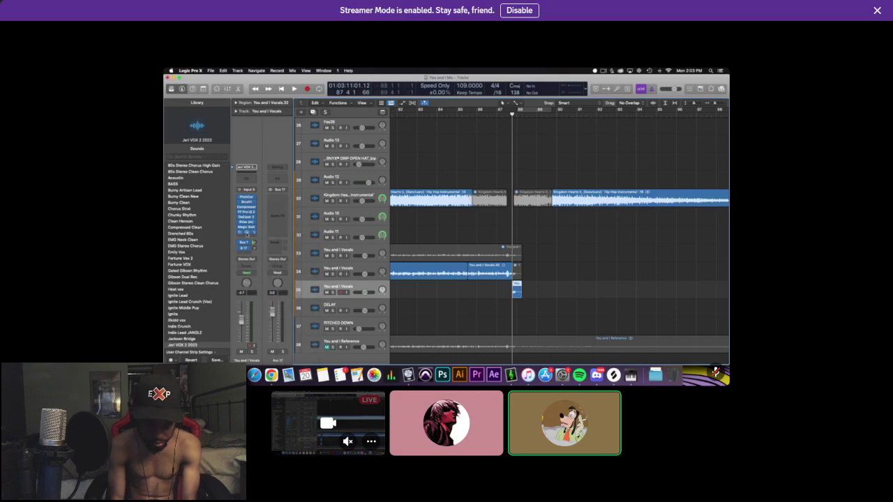
left_click(279, 202)
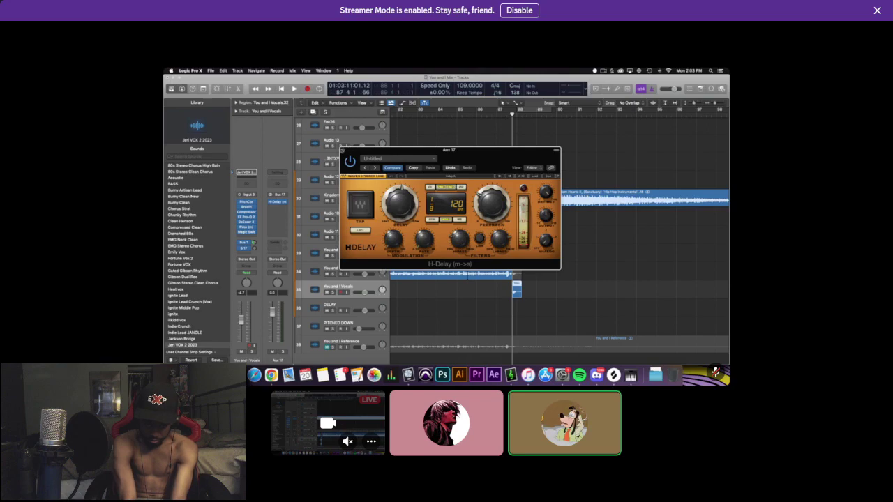
left_click(342, 150)
Play the copied vocal region through the Bus 17 delay and stop at the start of bar 89.
left_click(549, 234)
key("super+Right")
key("super+Right")
key("super+Right")
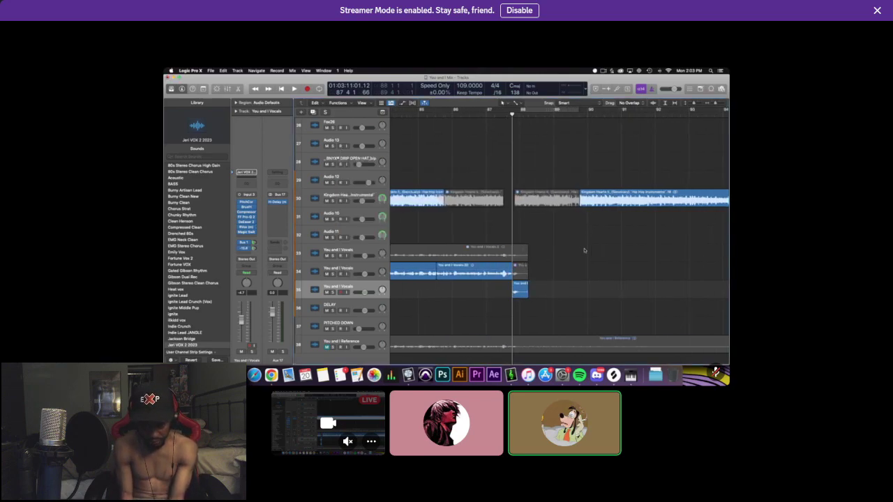
key("space")
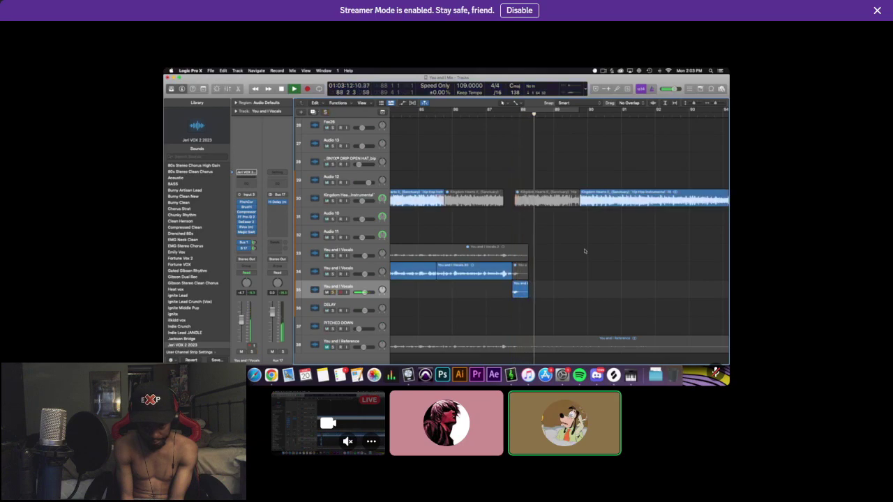
key("space")
Show track automation and move the H-Delay plug-in from Aux 17 back into the new vocals track's inserts.
key("super+Down")
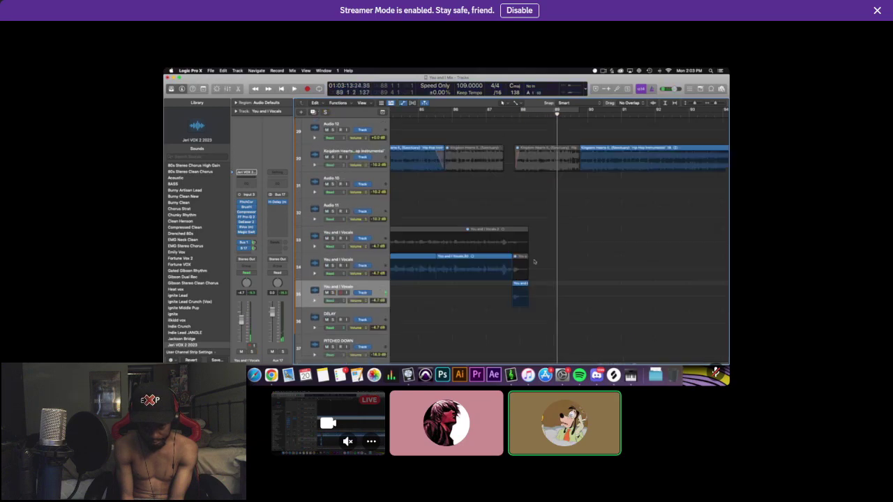
left_click(357, 302)
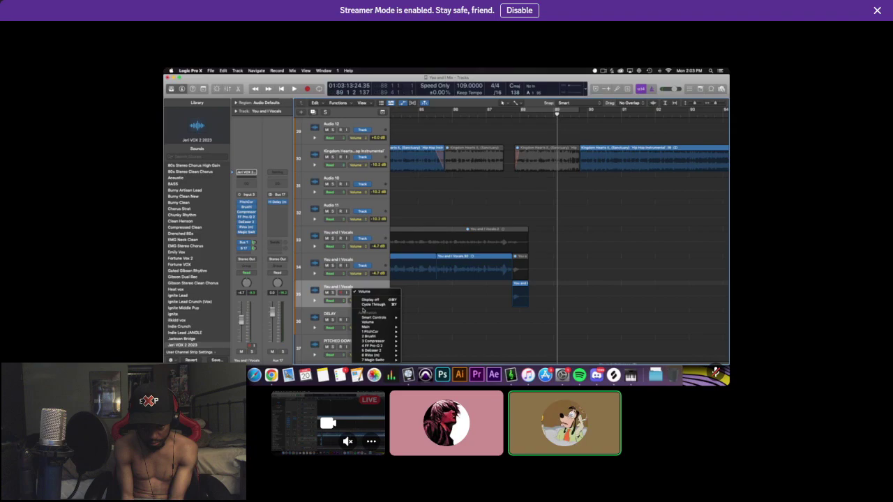
left_click(373, 290)
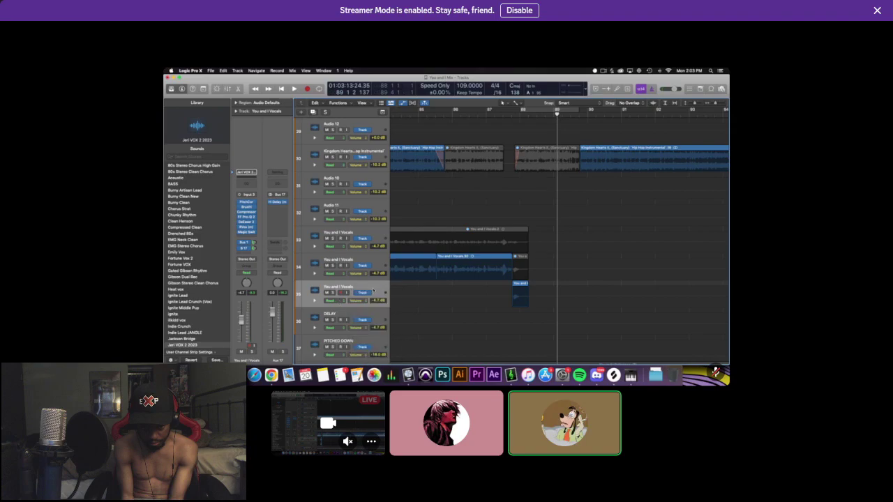
left_click(283, 202)
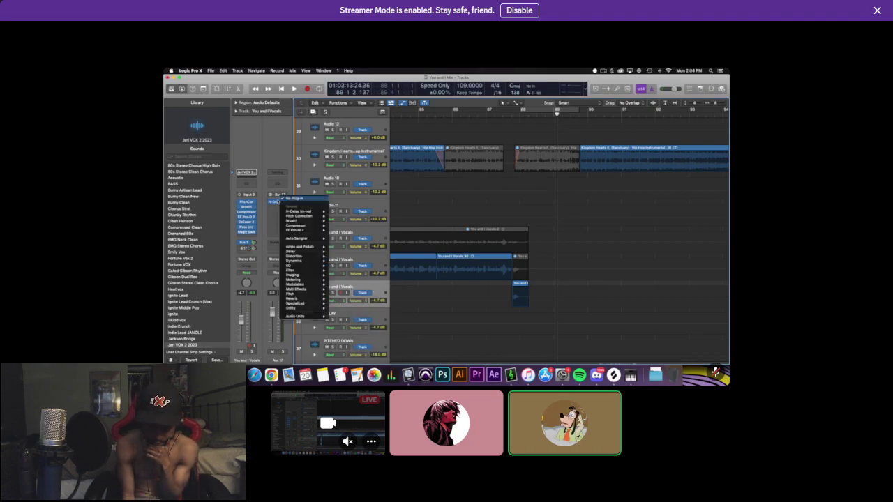
left_click(277, 203)
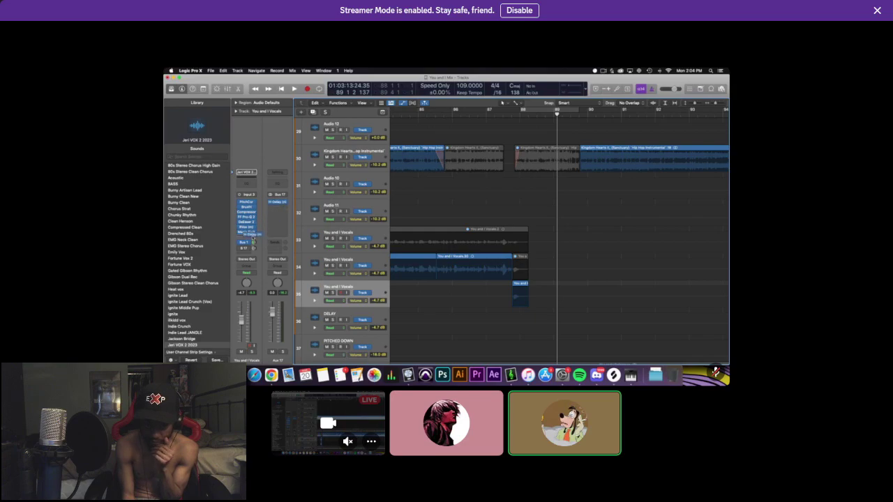
left_click_drag(253, 241, 253, 238)
Open the vocals track's H-Delay and set the track's automation parameter to the plug-in's Delay BPM.
left_click(361, 300)
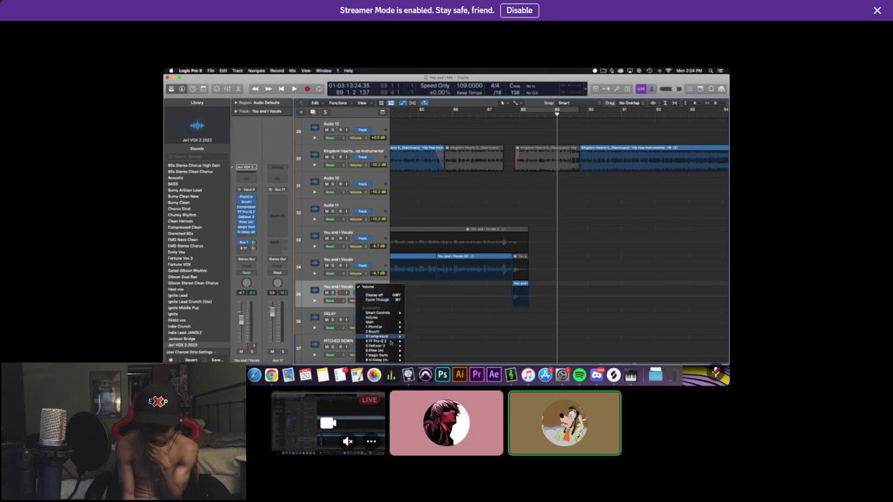
mouse_move(386, 360)
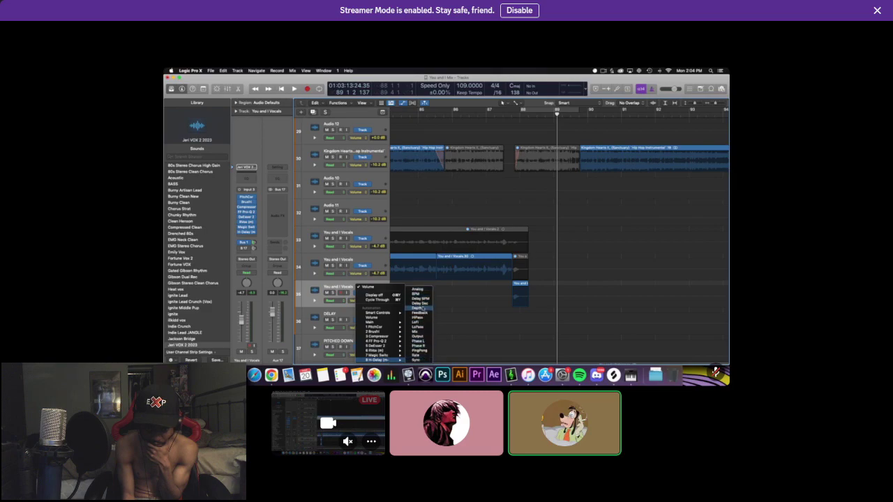
left_click(242, 233)
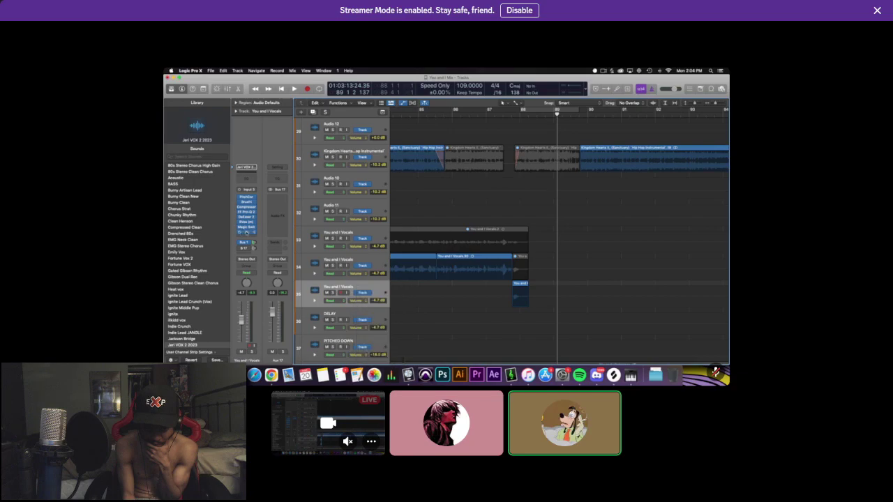
left_click(242, 233)
left_click_drag(479, 162, 486, 124)
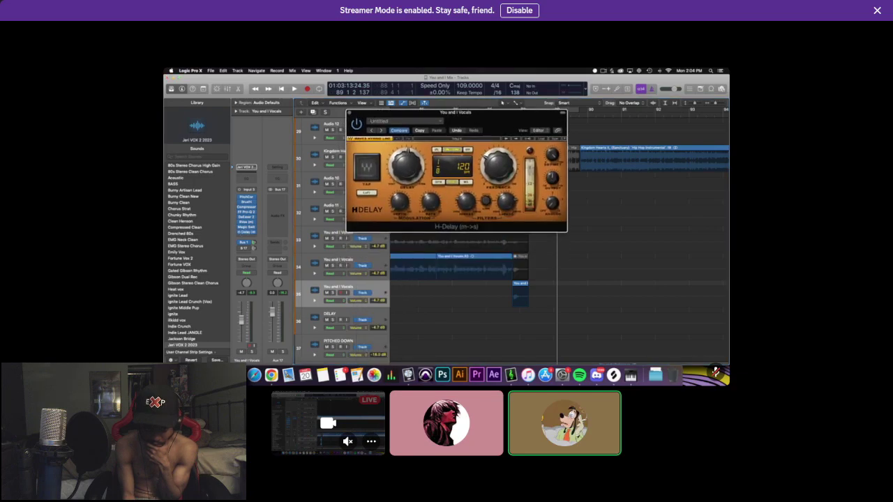
left_click(358, 301)
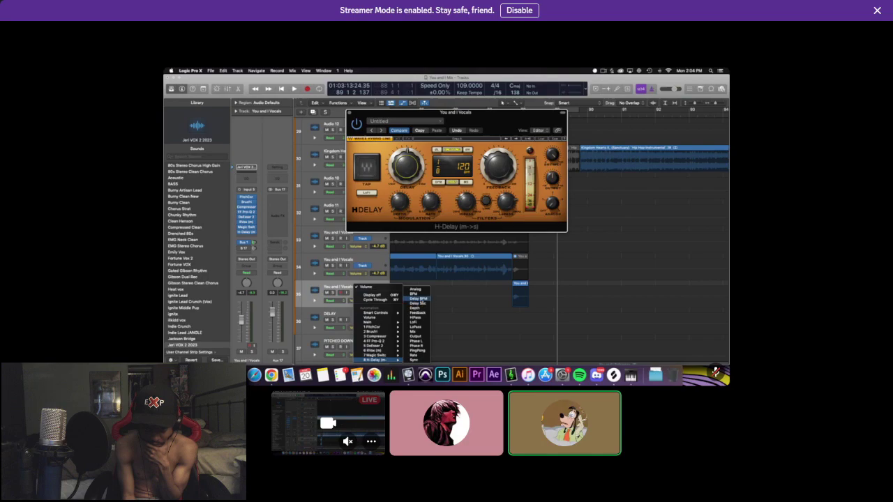
left_click(420, 298)
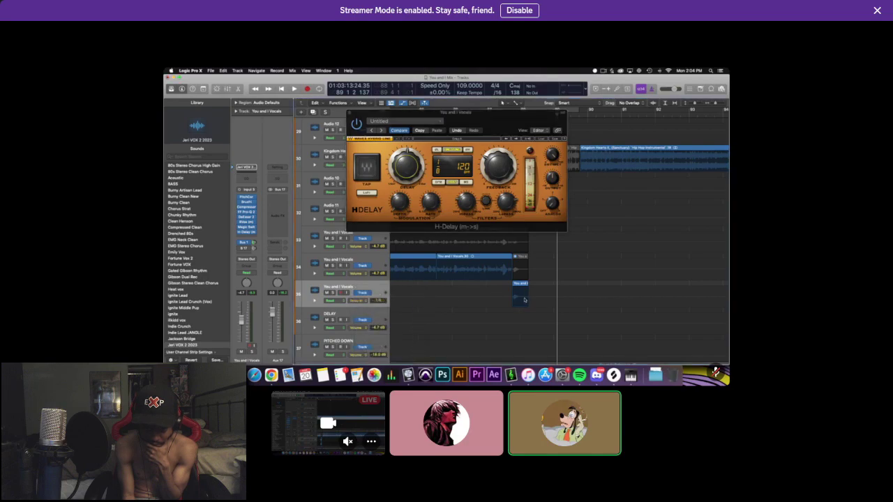
Add Delay BPM automation points at the copied region's start and end and near bar 89 beat 4, lowering the last point.
scroll(524, 300, "up", 3)
left_click(457, 298)
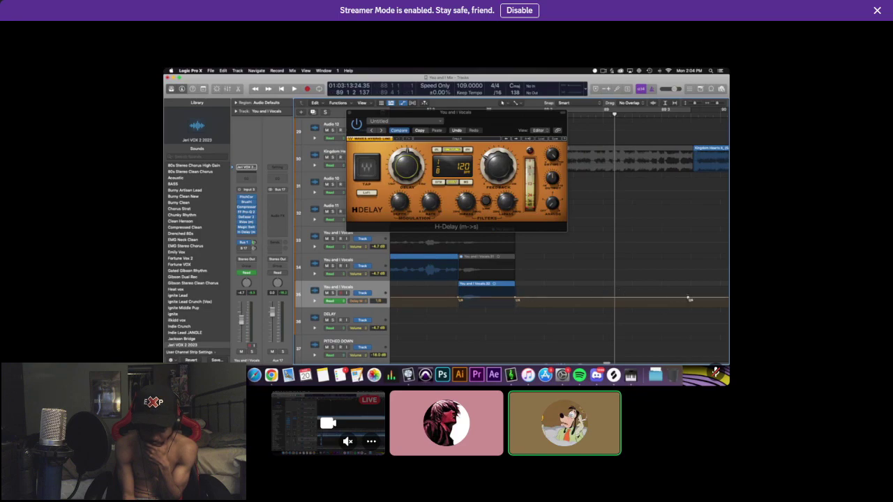
mouse_move(688, 298)
left_mouse_down()
mouse_move(689, 286)
mouse_move(693, 305)
left_mouse_up()
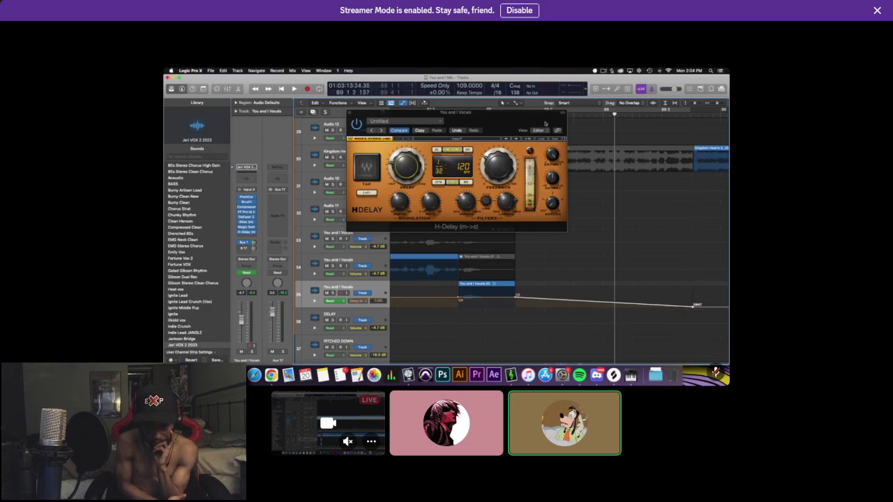
Move the H-Delay window away from the region and play the falling delay automation into bar 89.
left_click_drag(545, 124, 405, 124)
left_click(463, 115)
key("space")
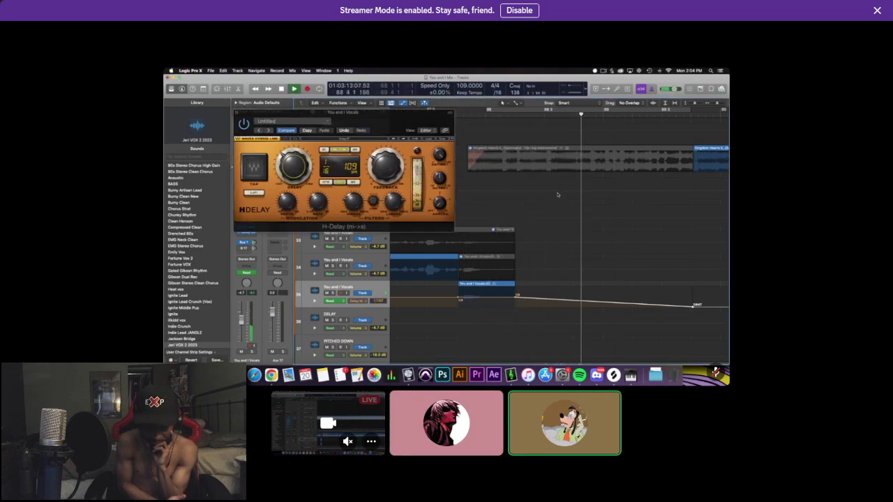
key("space")
Raise the last Delay BPM automation point above the starting level, play the rising ramp, and solo the vocals track.
left_click_drag(692, 307, 693, 288)
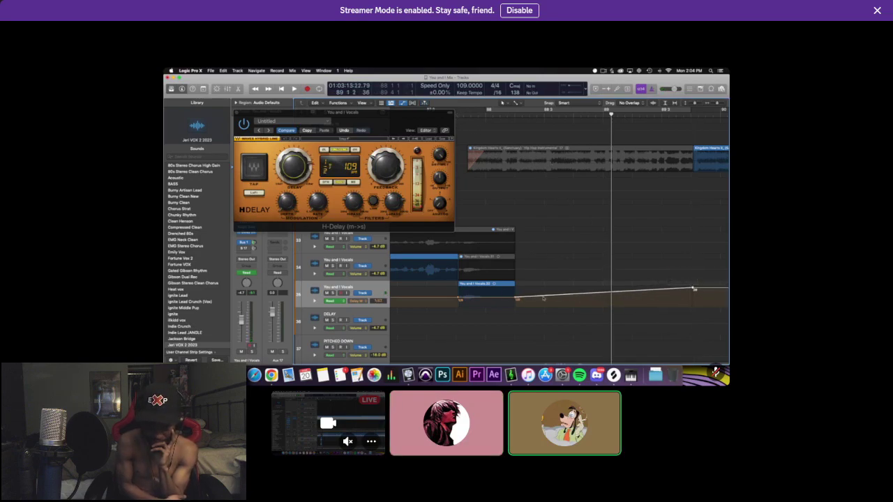
key("super+Left")
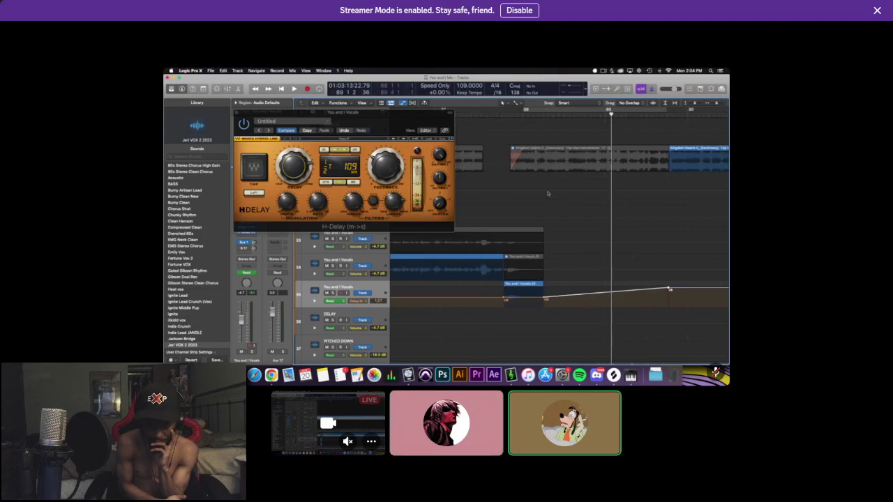
key("space")
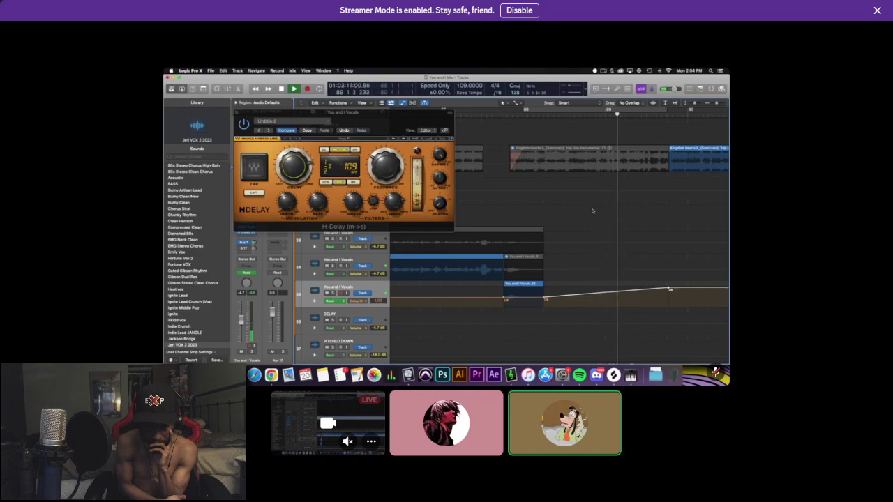
key("space")
key("s")
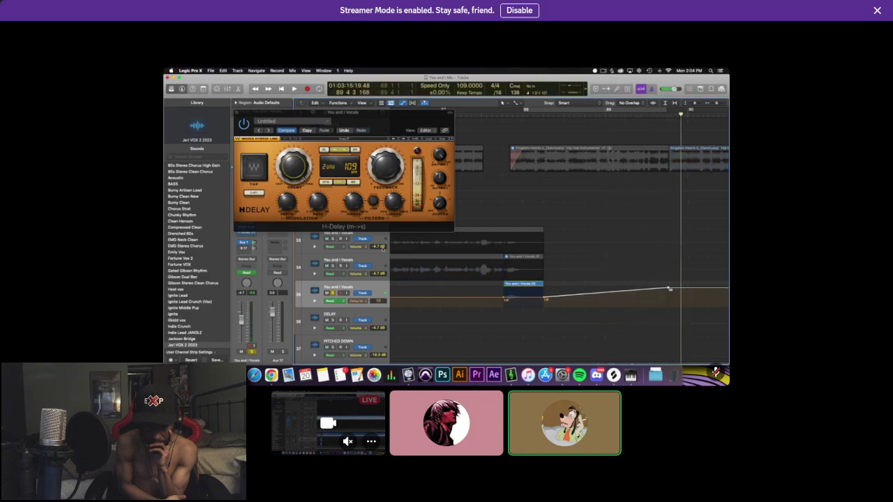
Close H-Delay, hide the automation, and play the mix from about bar 87 beat 3 into bar 89.
left_click(238, 115)
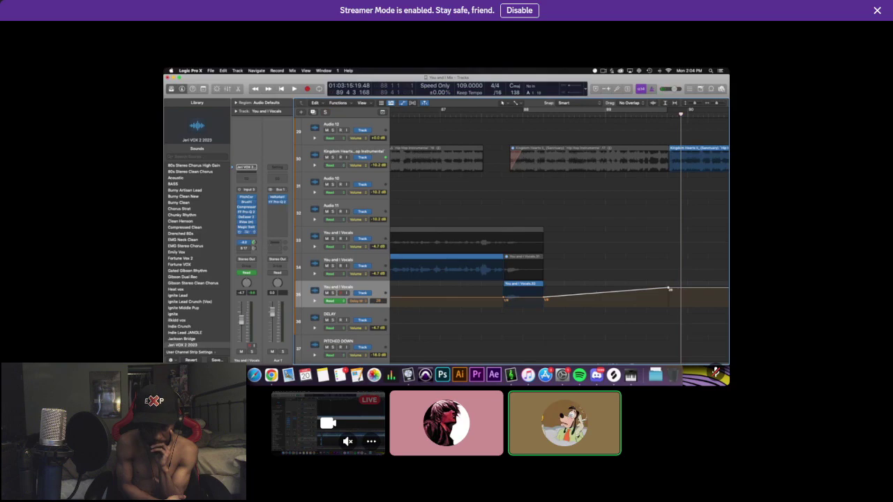
key("a")
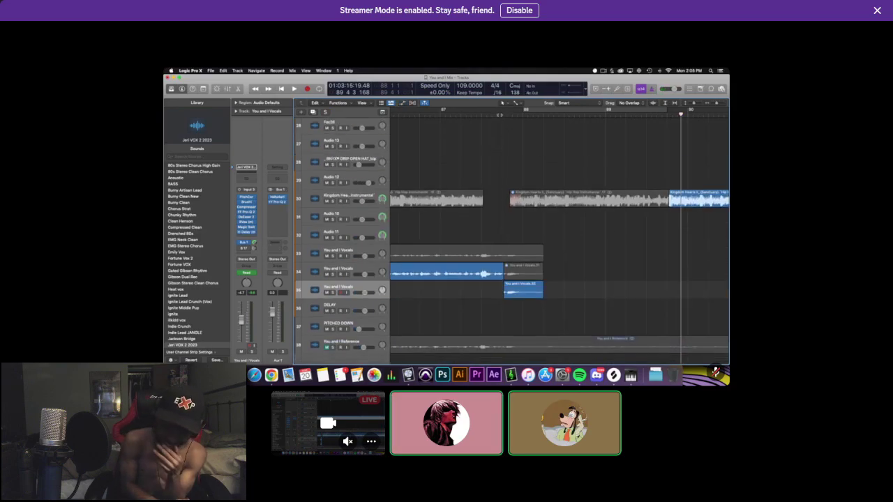
double_click(499, 113)
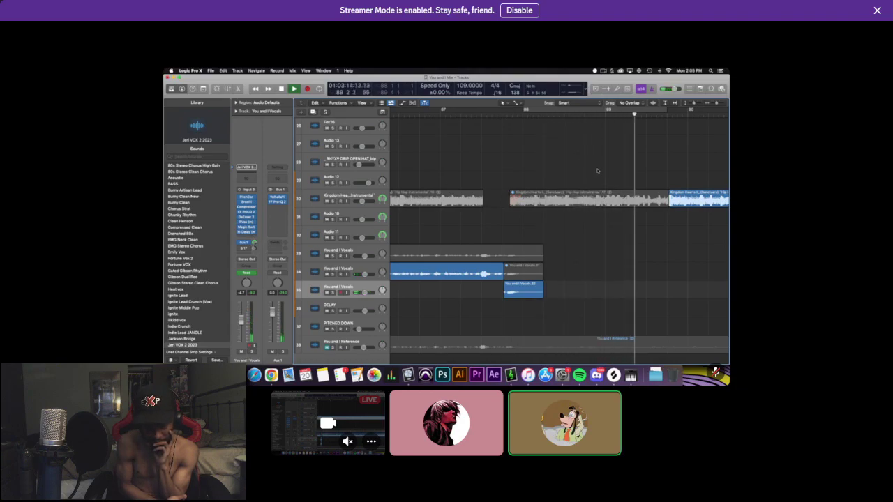
key("space")
Try extending the start of the final instrumental region back to about bar 89 beat 2, and undo the change.
left_click_drag(608, 205, 563, 206)
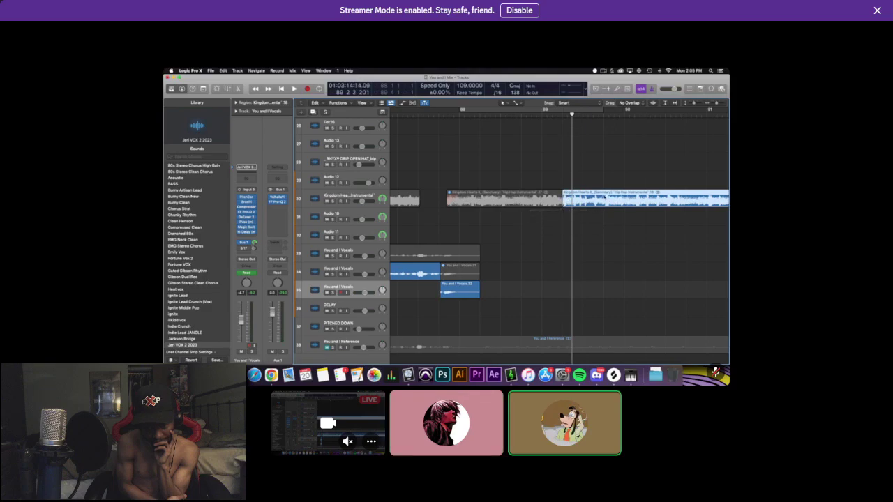
key("super+z")
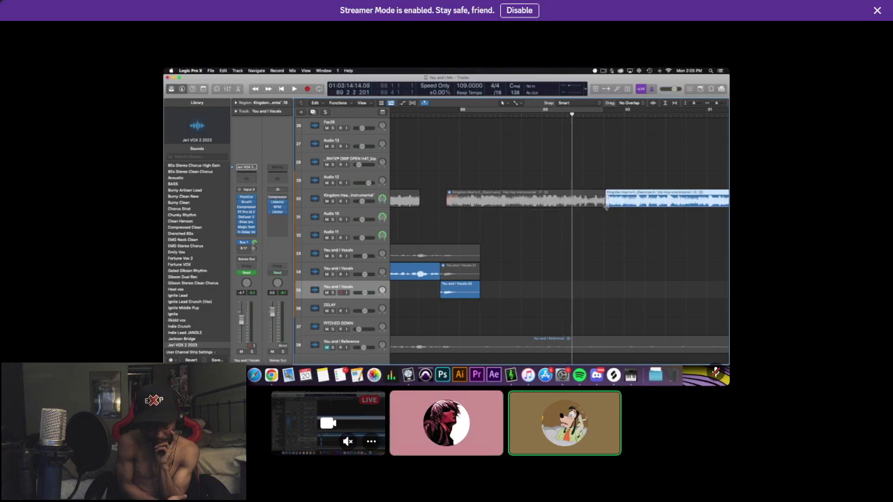
Extend the start of the final instrumental region back to about bar 89 beat 2 and play from about bar 87 beat 3.
left_click(516, 164)
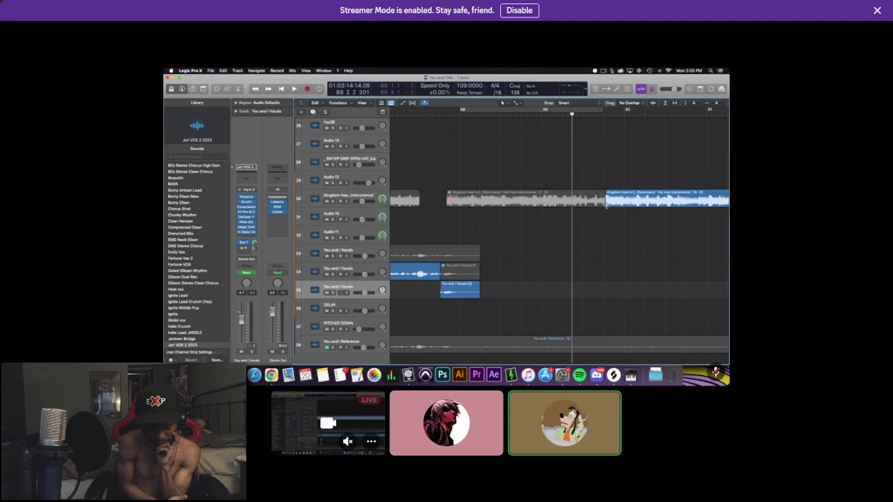
left_click_drag(605, 205, 564, 205)
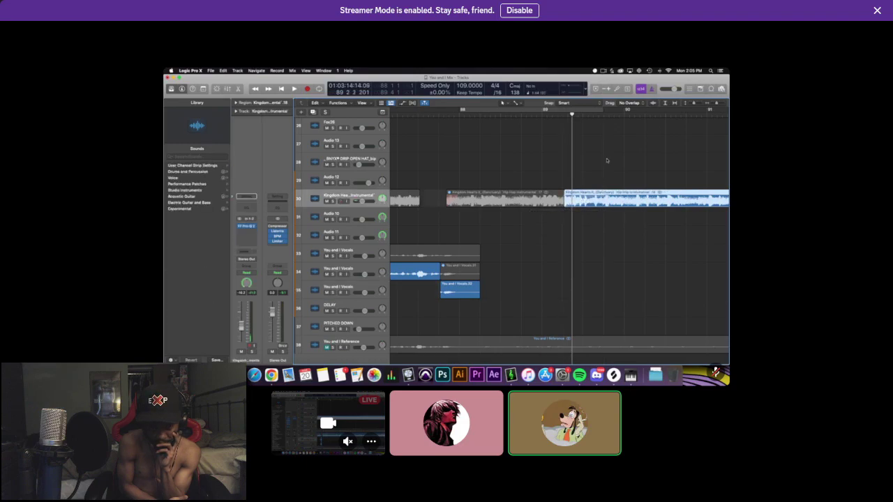
left_click(605, 117)
key("space")
key("space")
left_click_drag(590, 116, 582, 116)
left_click(416, 116)
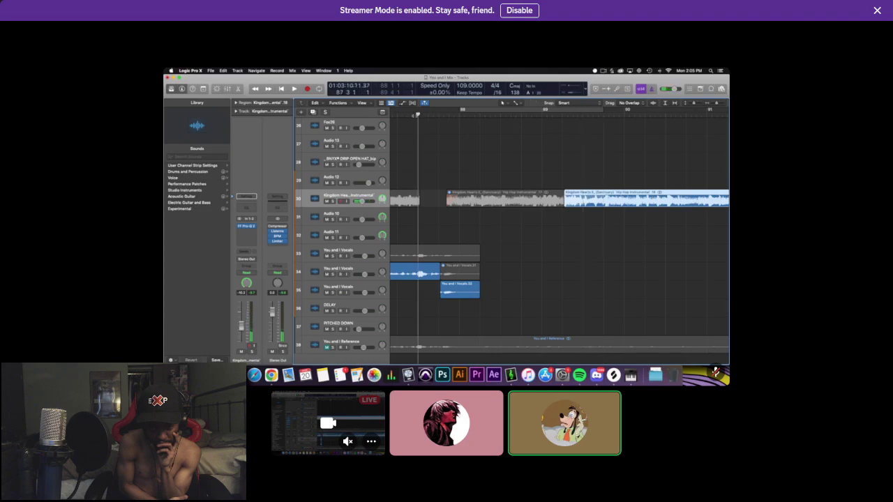
key("space")
key("super+Left")
key("space")
Save the project and play the mix from about bar 85 into bar 88.
left_click(450, 148)
key("super+Left")
key("super+Left")
key("super+Left")
key("super+Left")
key("super+Left")
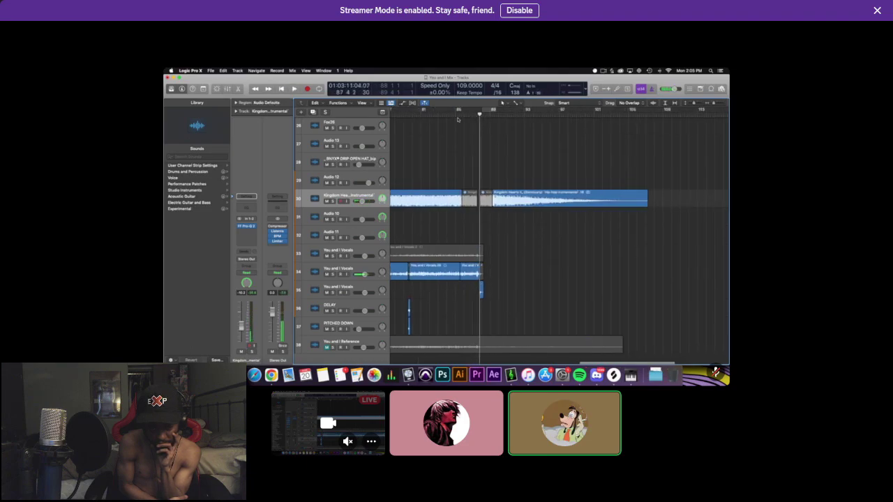
left_click(455, 115)
key("super+s")
key("super+Right")
key("super+Right")
key("super+Right")
key("super+Right")
key("space")
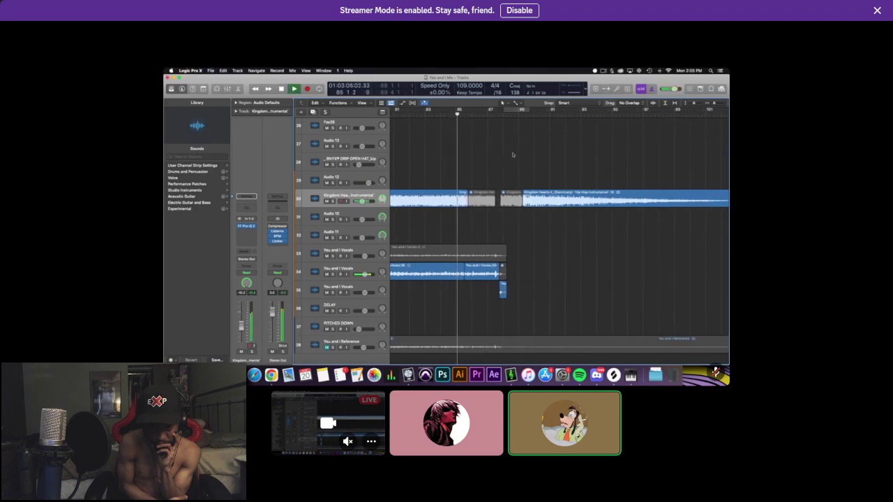
scroll(513, 151, "down", 1)
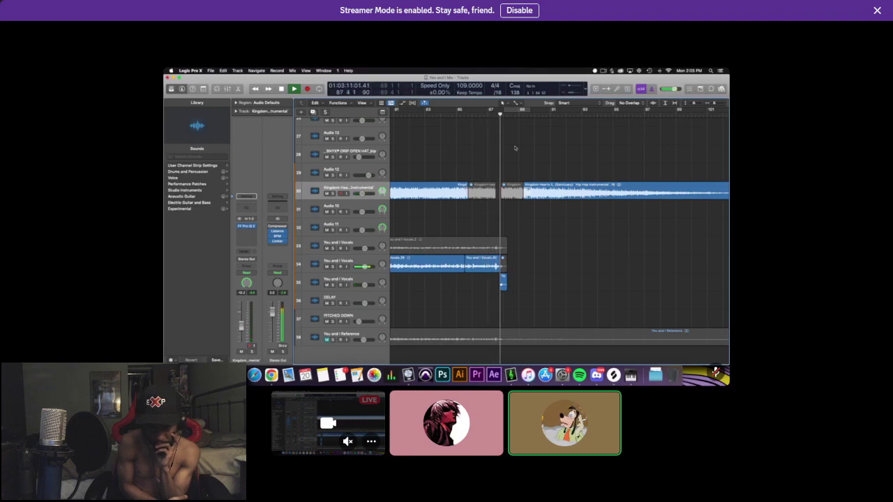
key("space")
Unmute the last phrase region on the main vocals track, directly above its delayed copy.
key("super+Right")
key("super+Right")
key("super+Right")
key("super+Right")
key("super+Right")
key("super+Right")
key("super+Right")
key("super+Right")
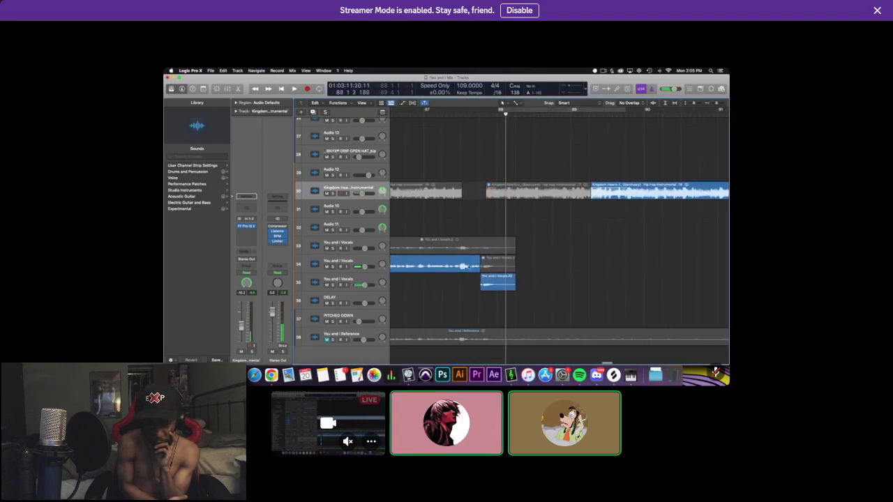
scroll(469, 266, "down", 1)
left_click(480, 255)
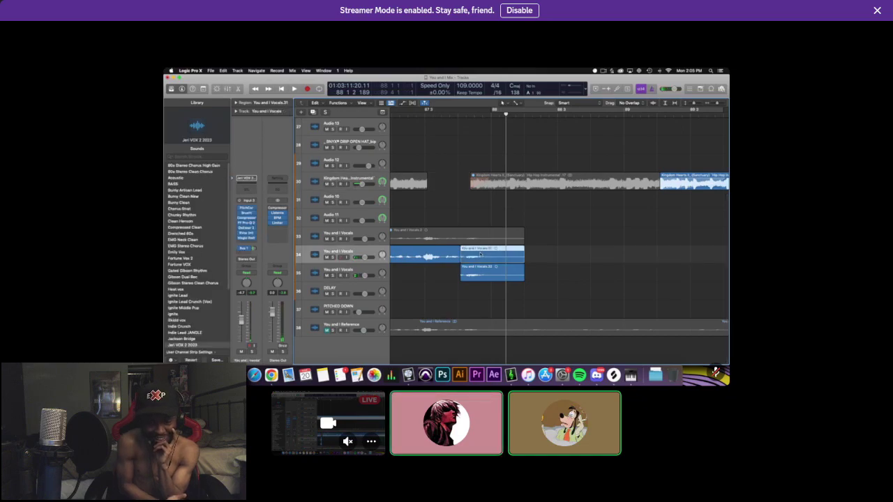
Play the layered last phrase from about bar 87 beat 3 until the final instrumental region has come in.
left_click(424, 113)
left_click(480, 155)
key("space")
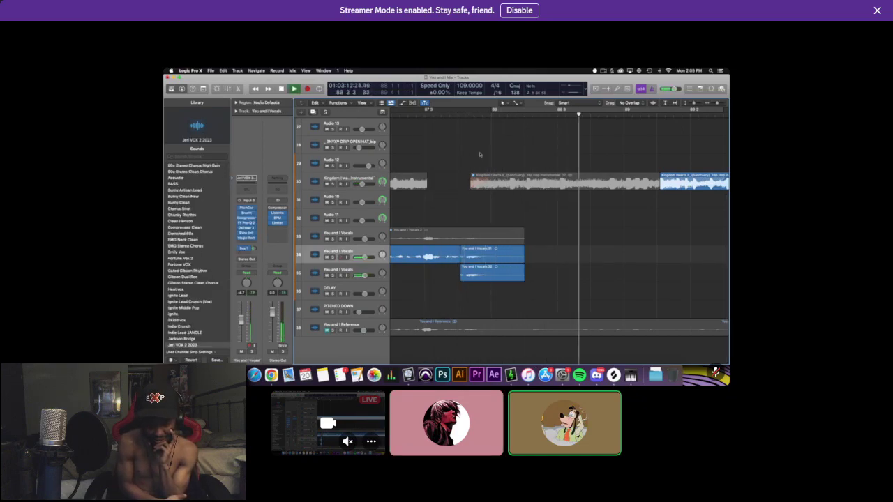
left_click(480, 153, "ctrl+alt")
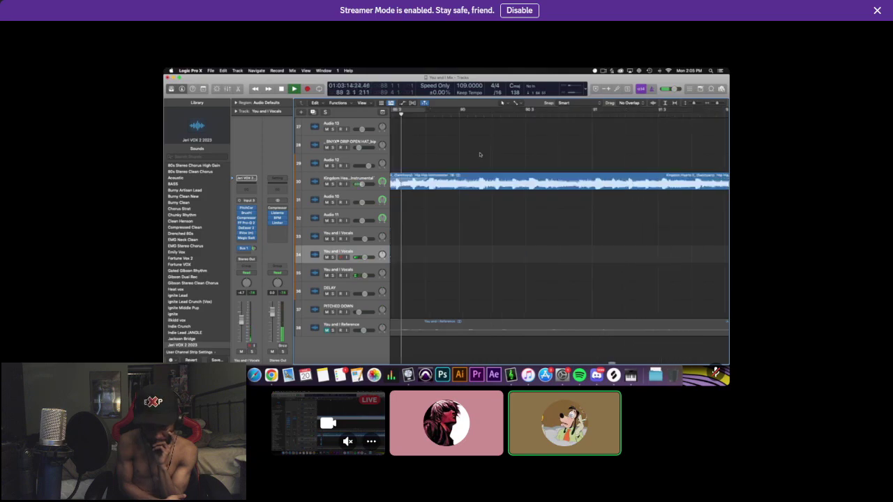
scroll(480, 153, "down", 3)
key("space")
scroll(480, 153, "up", 3)
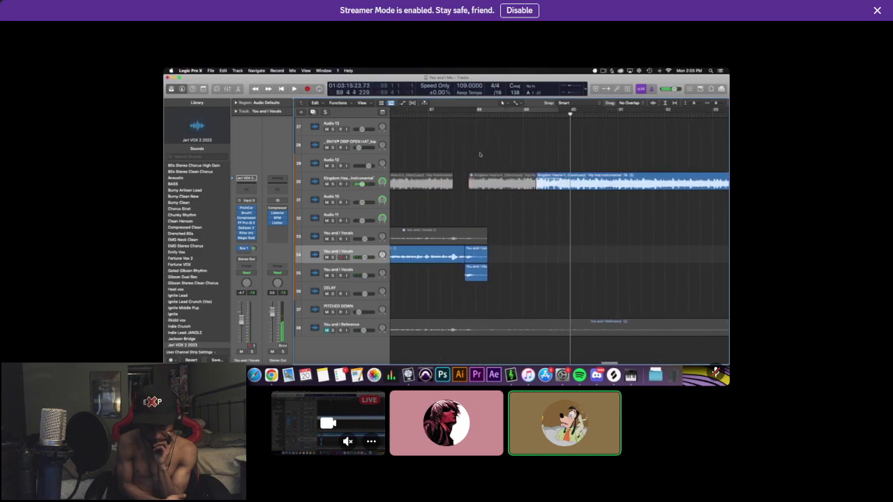
Extend the final instrumental region's start back to about bar 89 and play the transition from bar 87 beat 4.
left_click_drag(541, 189, 526, 188)
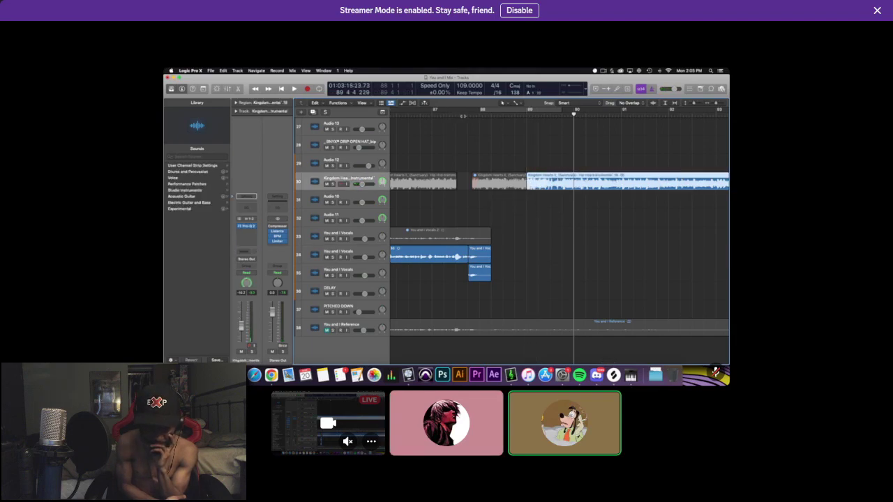
left_click(463, 116)
left_click(527, 154)
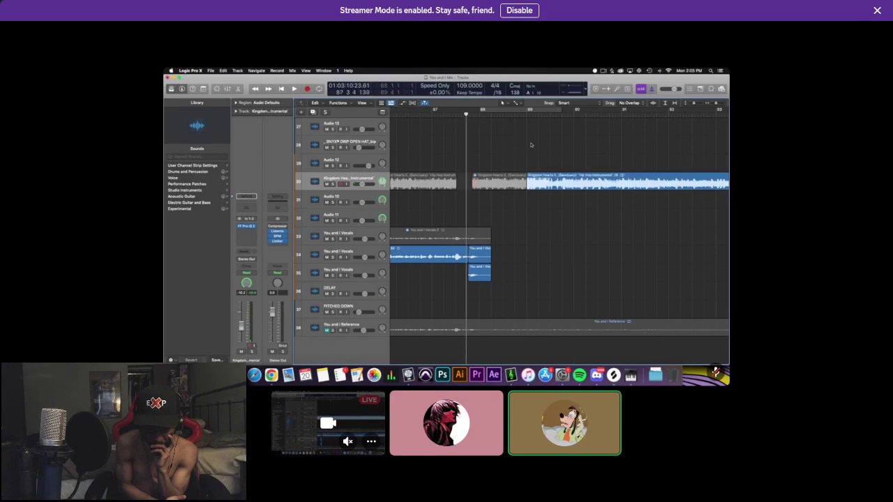
key("space")
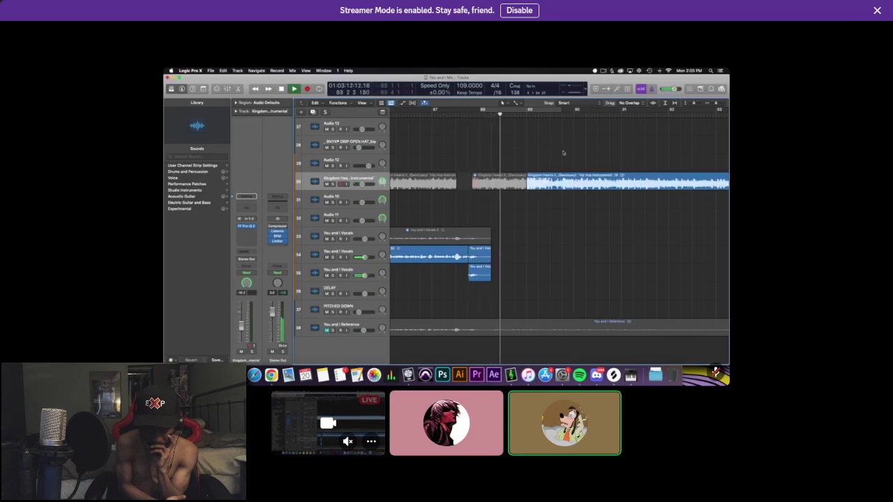
key("space")
Extend the final instrumental region's start back to about bar 88 beat 4 and play the transition.
left_click(528, 185)
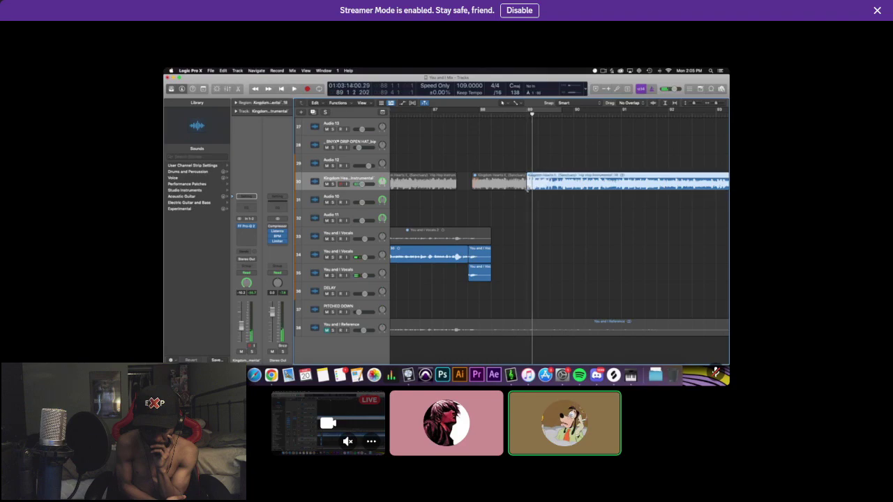
left_click_drag(527, 185, 514, 186)
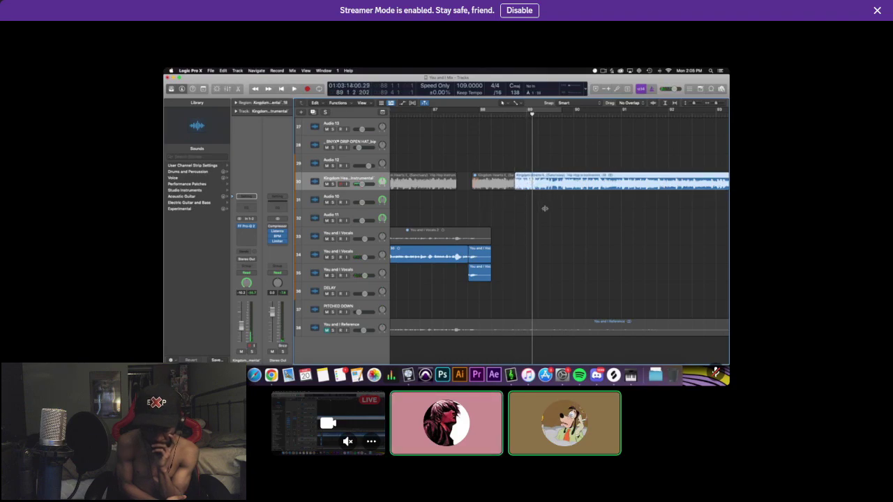
key("space")
left_click(543, 151)
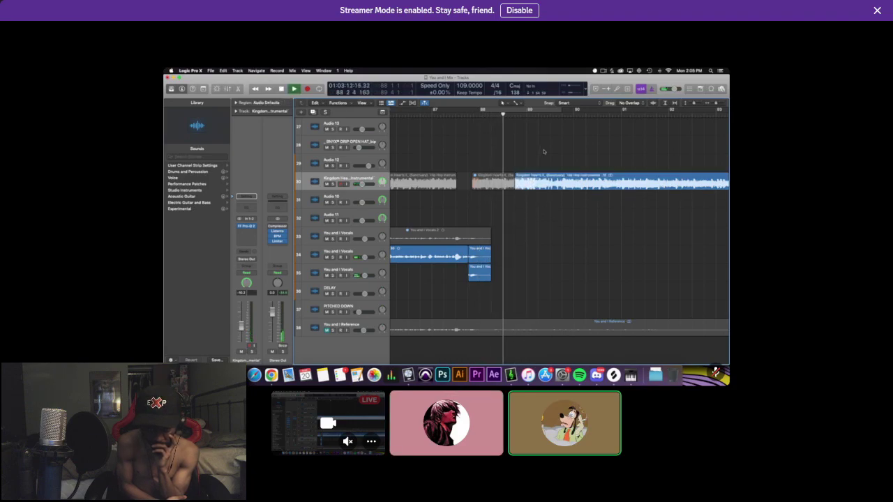
key("space")
Extend the final instrumental region's start back to about bar 88 beat 3 and play from about bar 87 beat 2.
left_click_drag(517, 188, 502, 188)
double_click(442, 114)
left_click(513, 144)
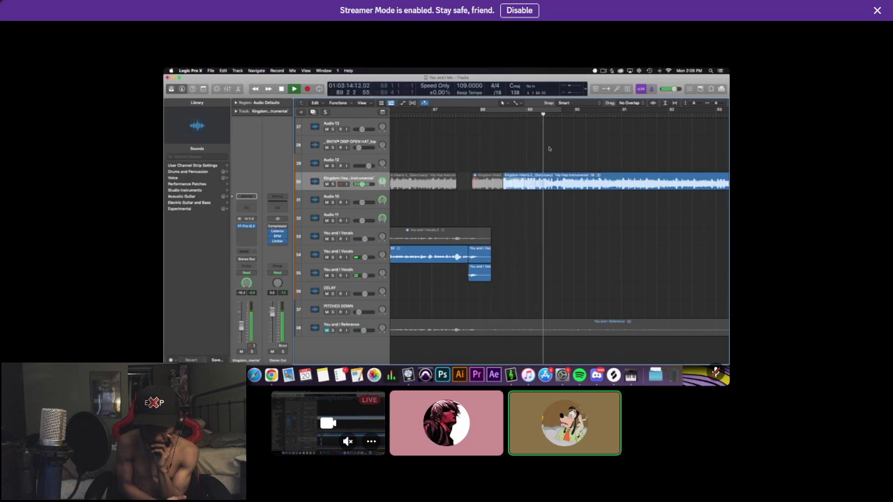
key("space")
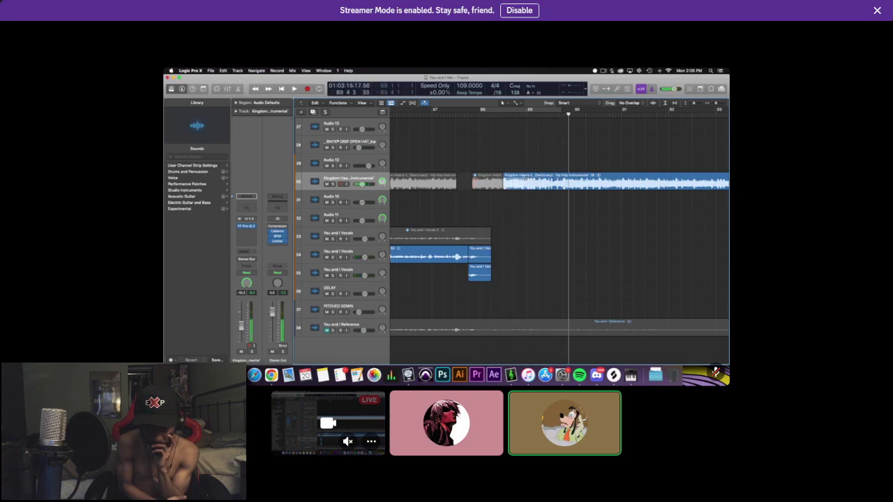
Play the final instrumental region around bar 89 beat 4, and replay the transition from about bar 87 beat 4.
left_click(539, 179)
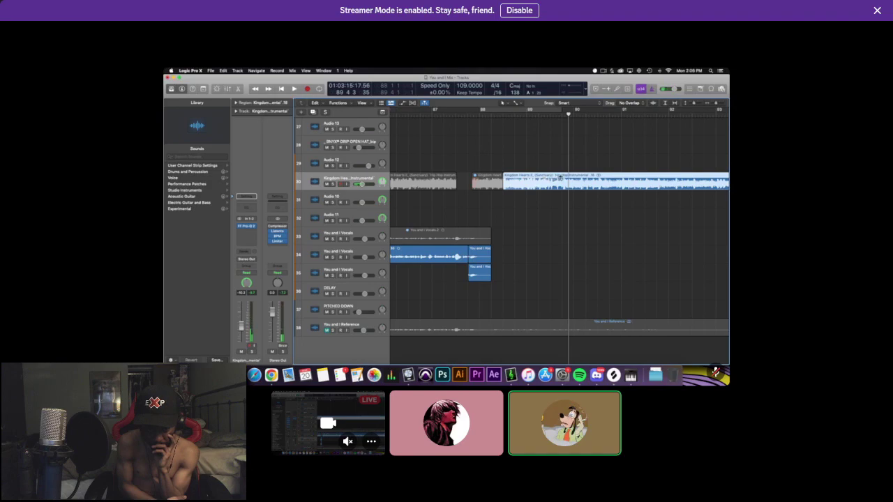
left_click(562, 114)
key("space")
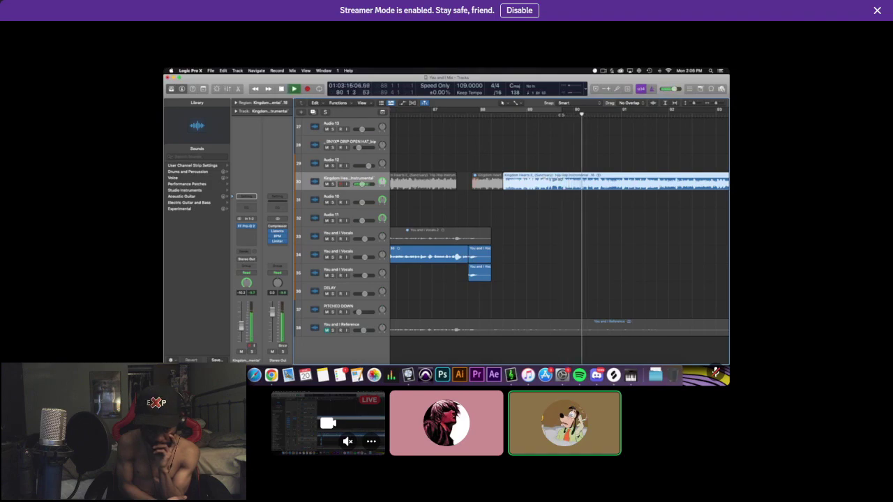
key("space")
left_click(562, 115)
left_click(536, 131)
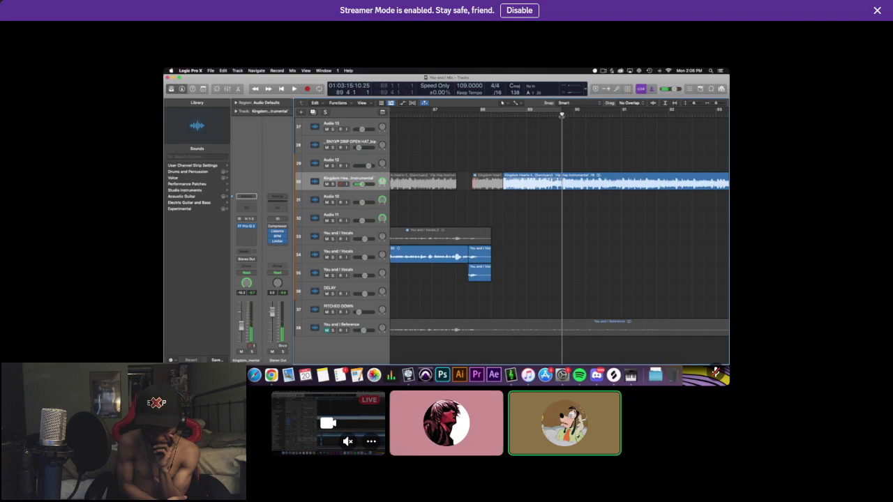
left_click(466, 115)
key("space")
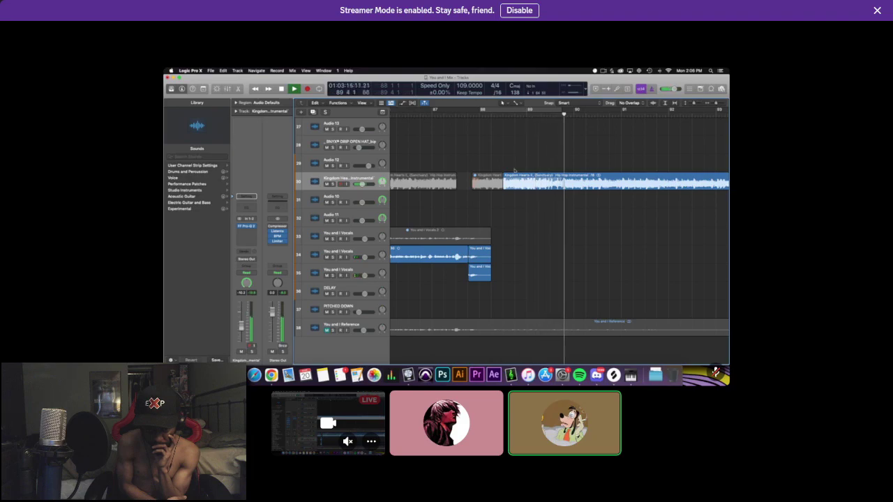
key("space")
Change the final instrumental region's fade-in to Speed Up and save the project.
right_click(510, 180)
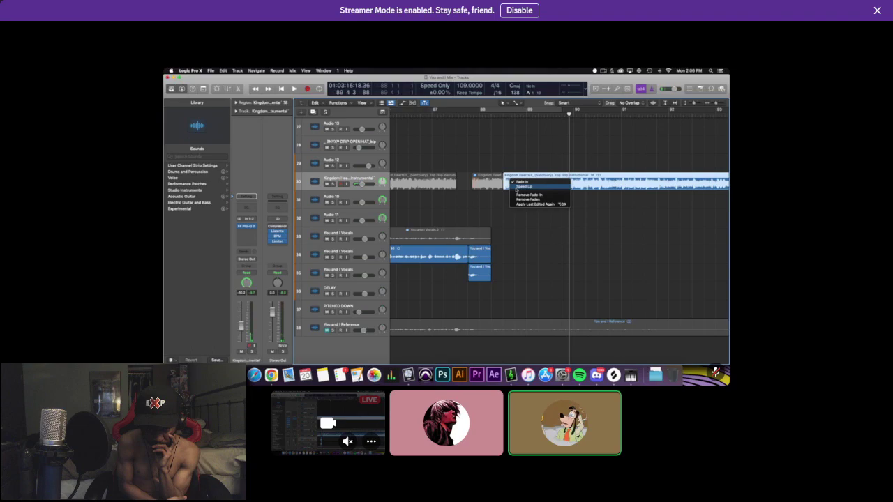
left_click(516, 187)
left_click(456, 114)
left_click(500, 132)
key("super+s")
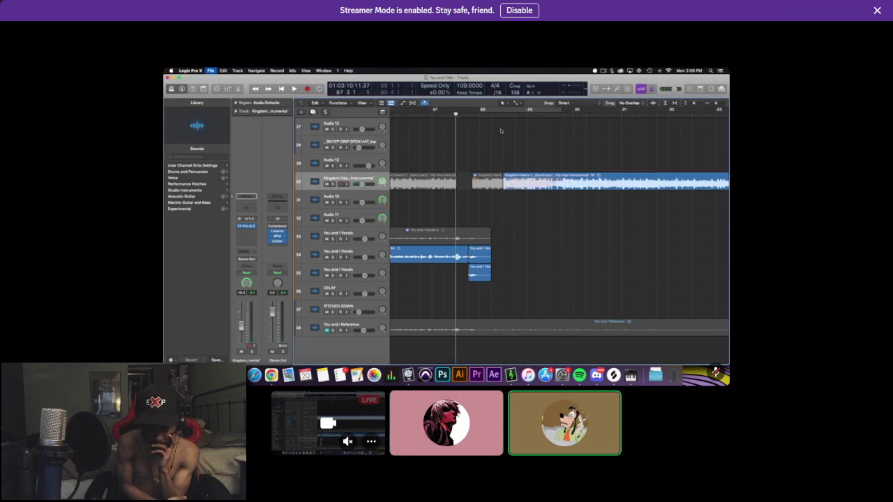
Play the Speed Up entrance from about bar 87 beat 3, inspect its waveform enlarged, and replay it from about bar 88 beat 2.
key("space")
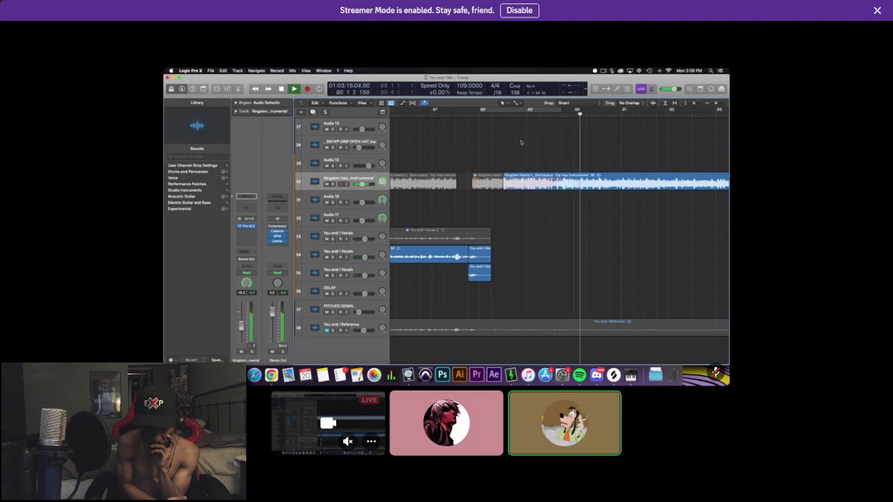
key("space")
key("super+Down")
key("super+Right")
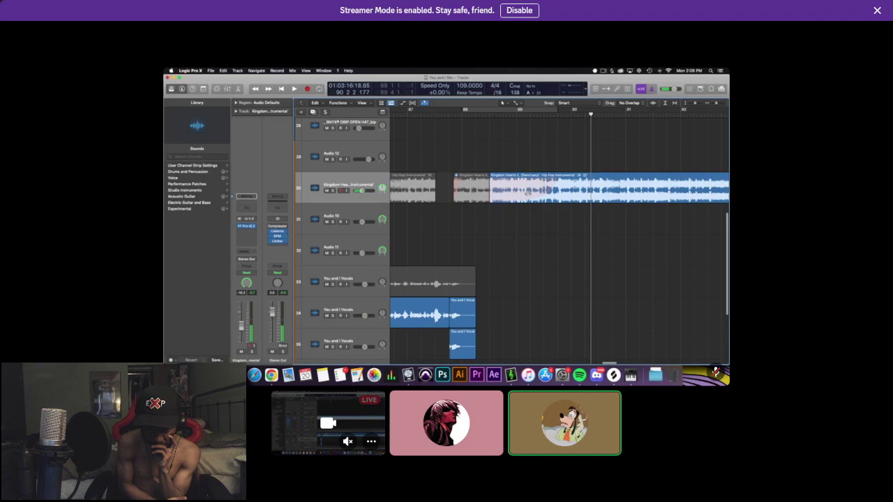
left_click(527, 199)
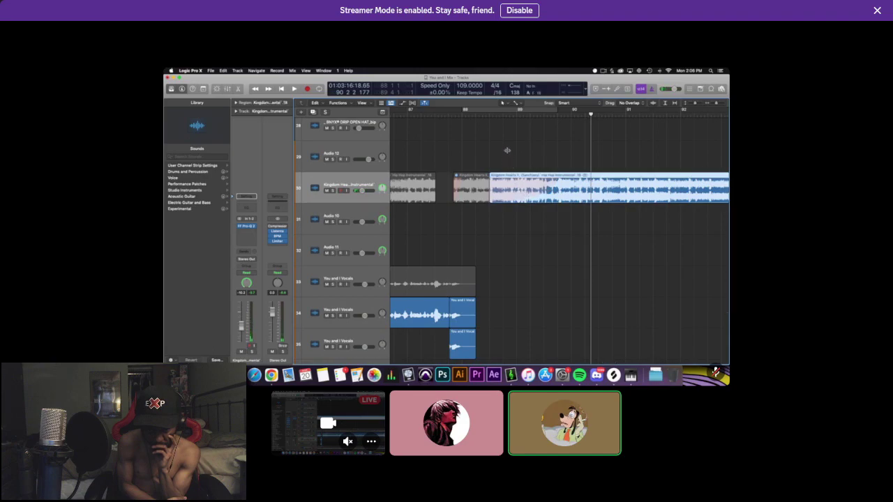
left_click(475, 114)
left_click(512, 134)
key("space")
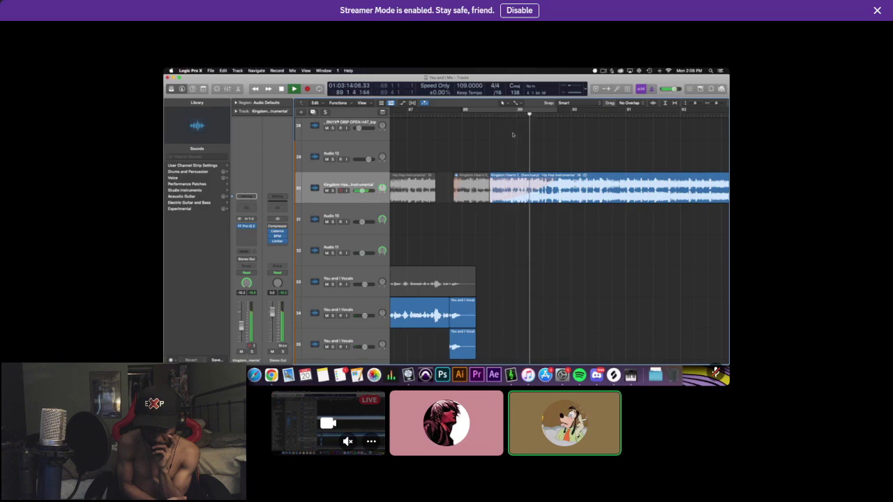
key("super+Left")
key("super+Left")
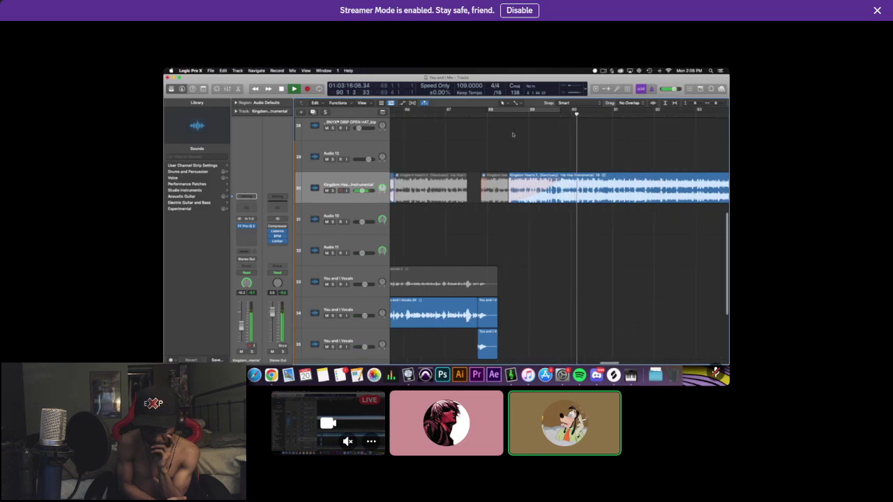
key("space")
Duplicate the main vocals track, copy its last two regions onto the new track, and mute the originals.
left_click(455, 115)
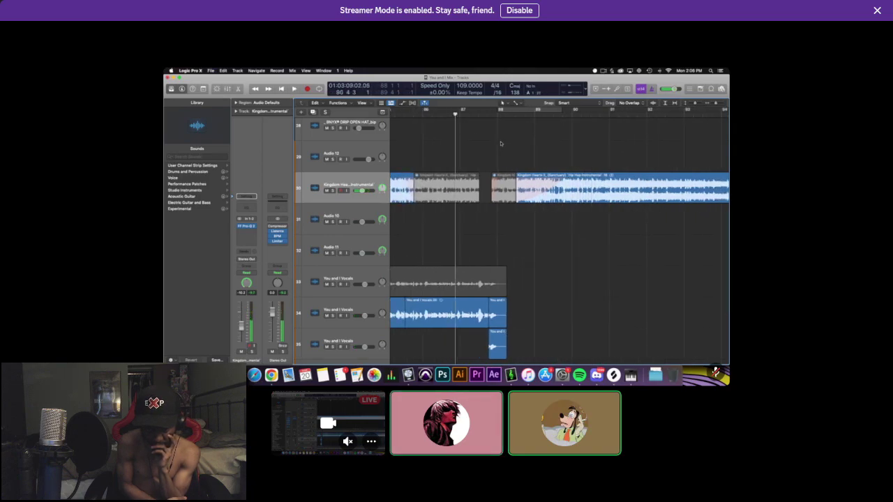
scroll(500, 142, "down", 2)
scroll(418, 209, "left", 3)
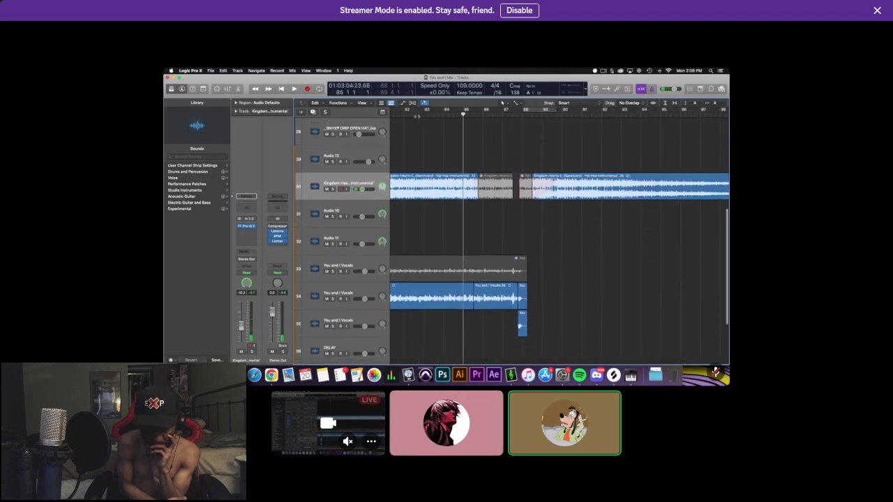
scroll(376, 237, "down", 2)
left_click(374, 245)
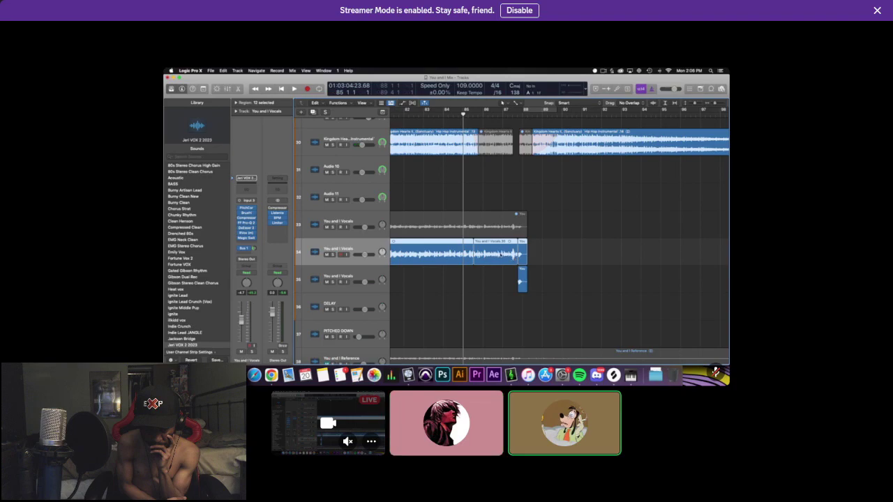
key("super+d")
left_click_drag(489, 255, 490, 281)
left_click(501, 245)
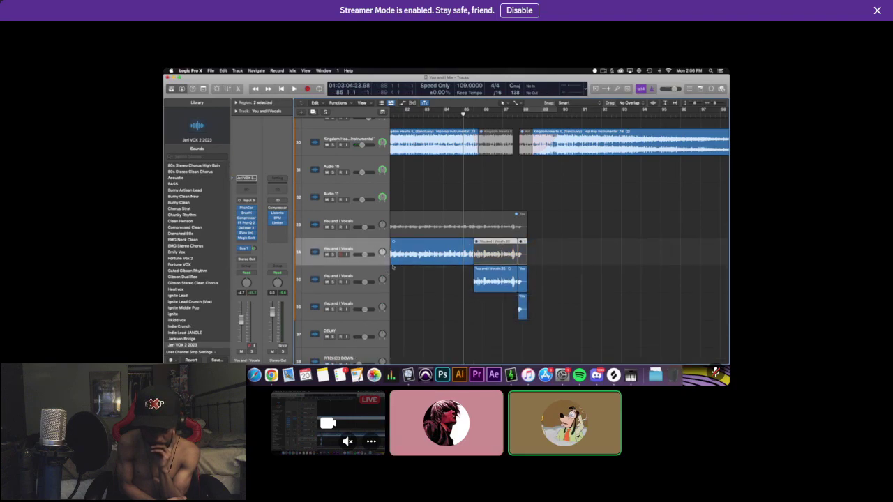
Inspect the Bus 1 send of the duplicated vocals track, and audition the track from about bar 85 beat 3 in the mix and soloed.
left_click(369, 272)
left_click(258, 248)
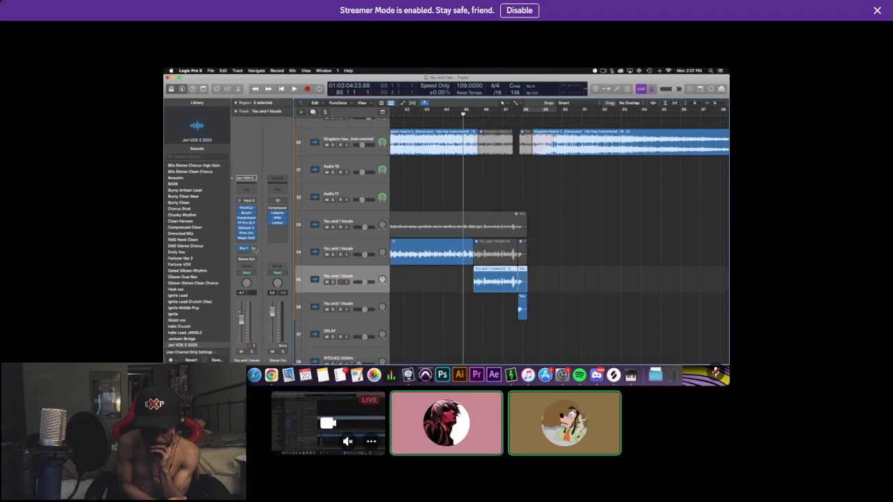
scroll(494, 191, "down", 1)
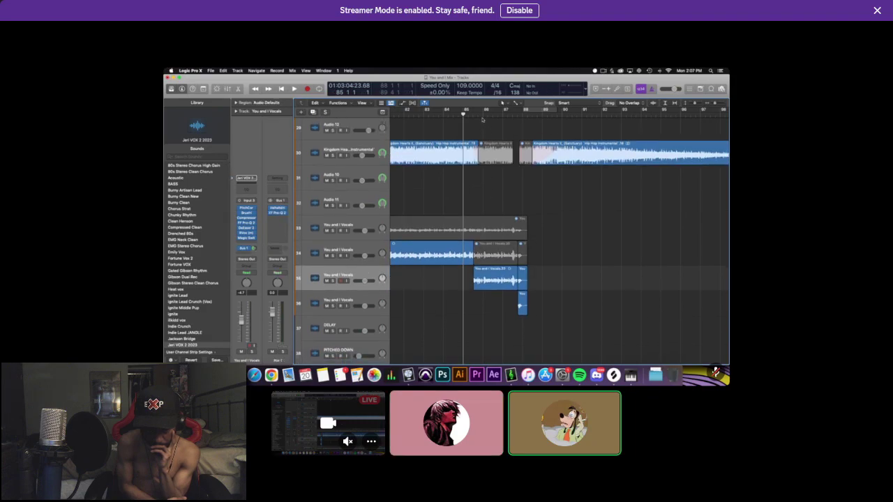
left_click(478, 115)
scroll(506, 183, "right", 1)
scroll(506, 183, "up", 2)
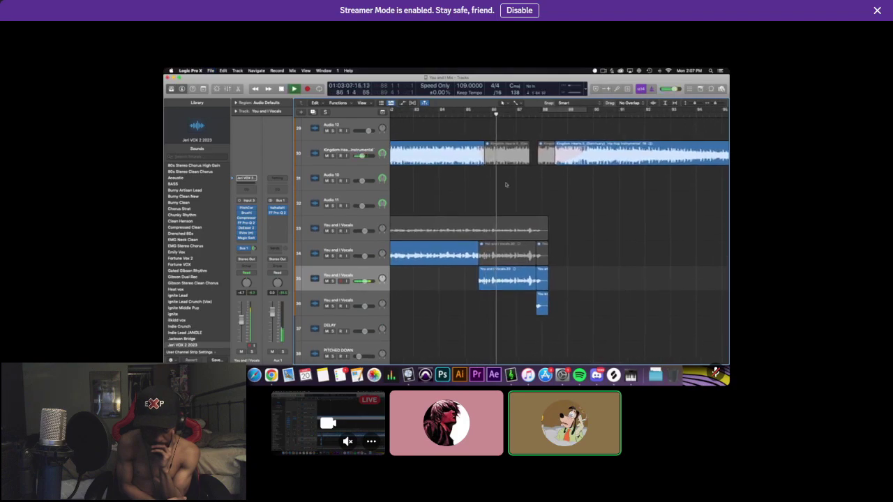
key("s")
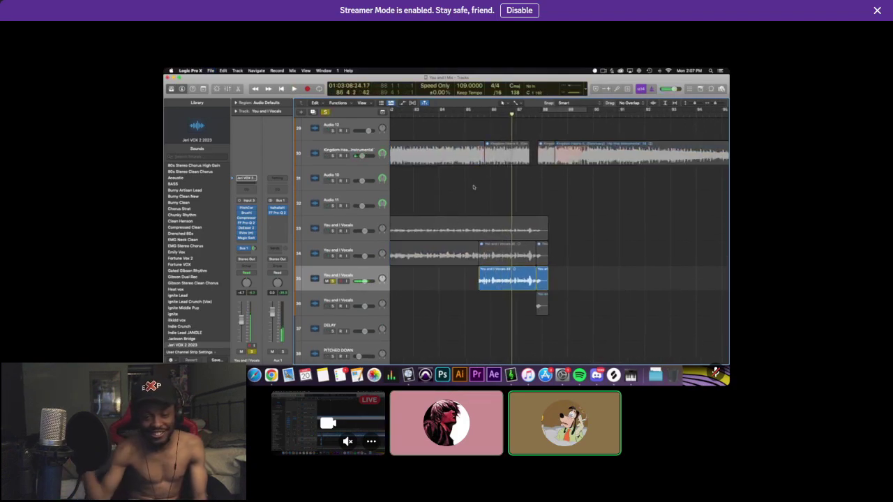
key("s")
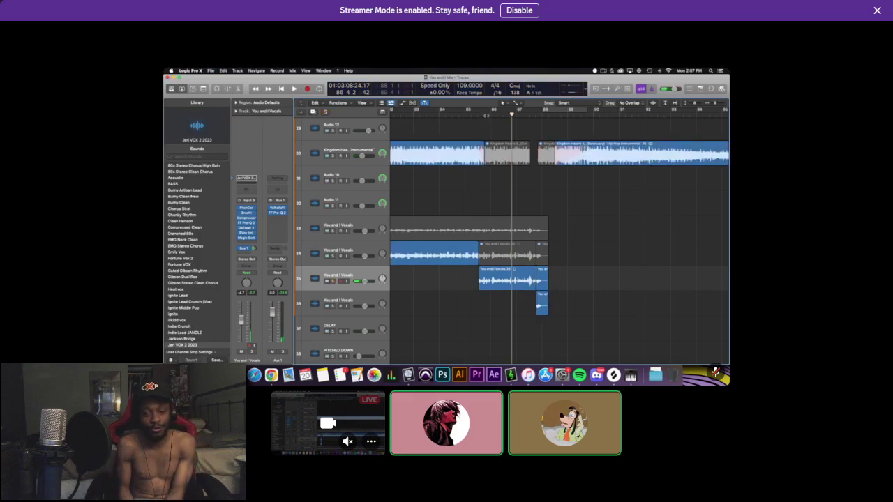
left_click_drag(486, 115, 479, 116)
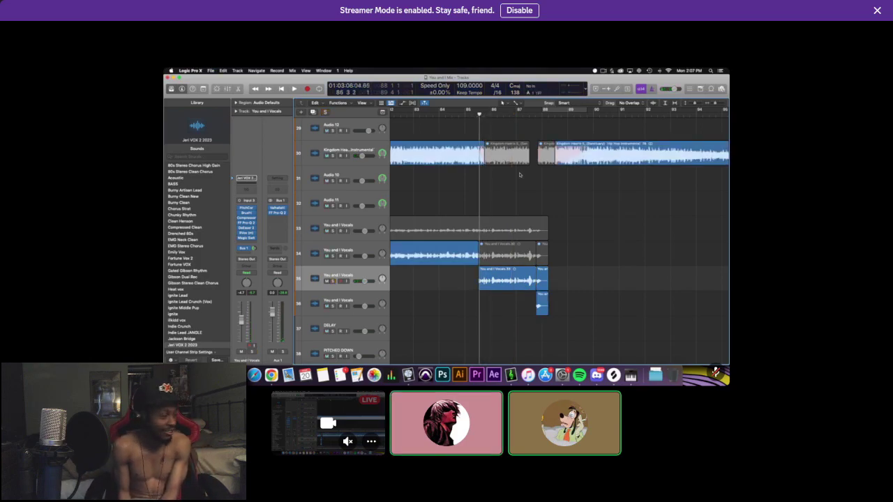
key("super+Right")
key("super+Right")
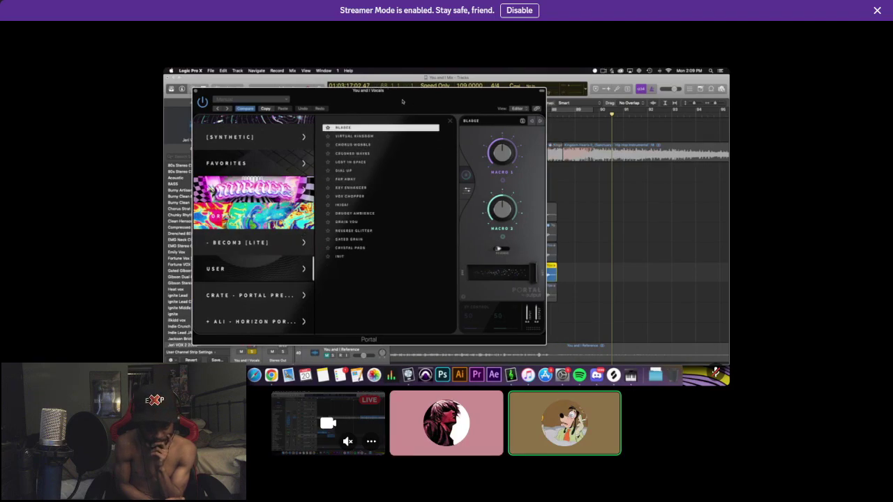
Close Portal and play the soloed Portal vocals track from about bar 85 beat 3.
left_click_drag(400, 97, 449, 121)
left_click(275, 118)
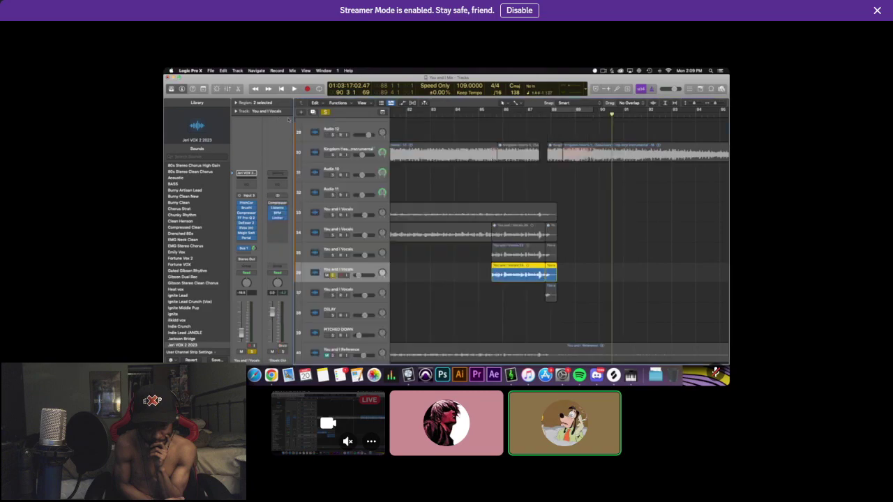
left_click(497, 114)
scroll(497, 114, "up", 5)
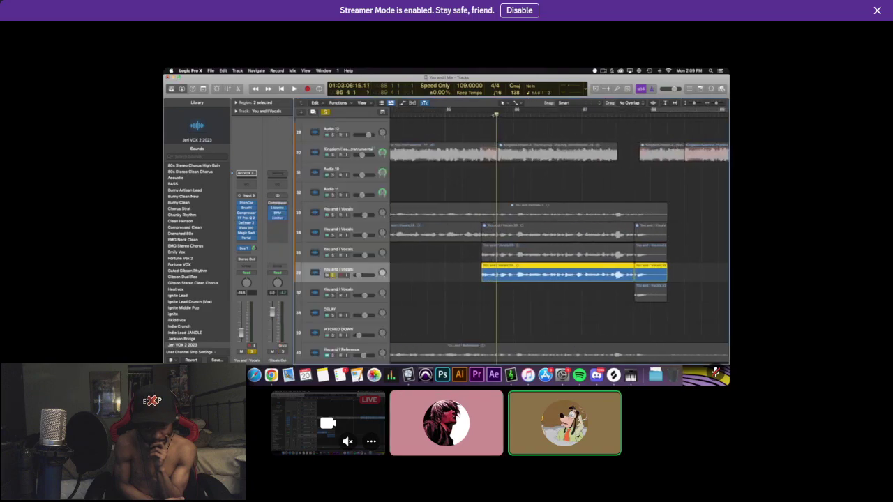
left_click(487, 114)
key("space")
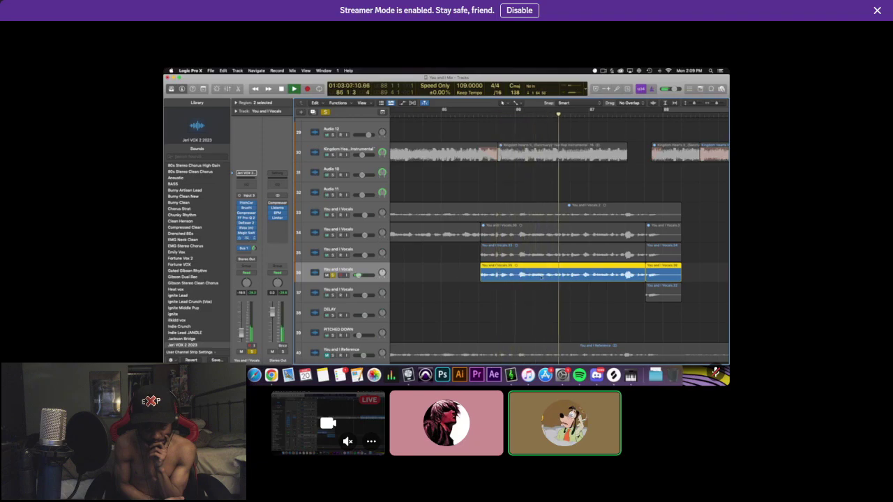
Set Portal's dry/wet to 77 on the soloed vocals track and take the track out of solo.
left_click(246, 238)
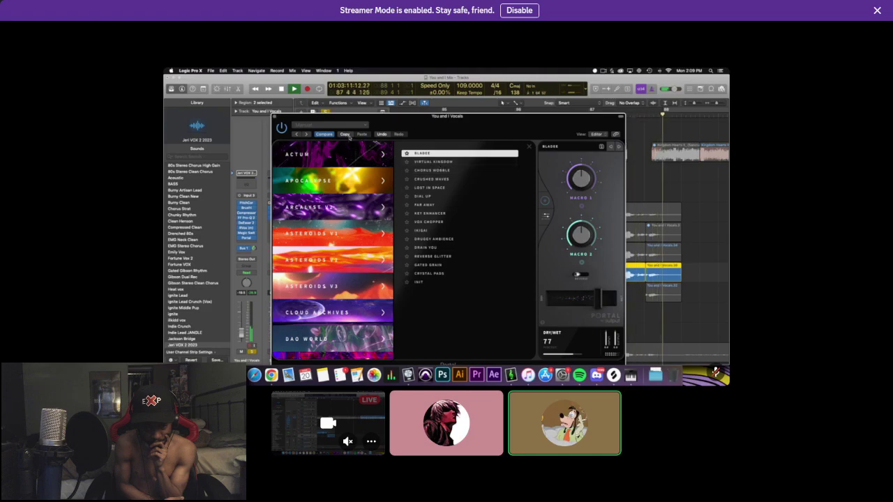
key("space")
left_click(276, 118)
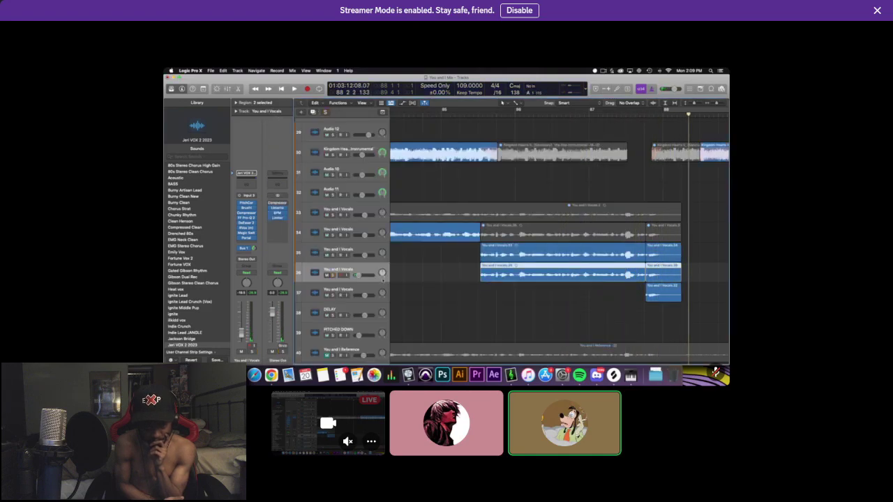
Play the mix from about bar 85 beat 3 and set the Portal vocals track's volume to about -17.5 dB.
left_click(479, 113)
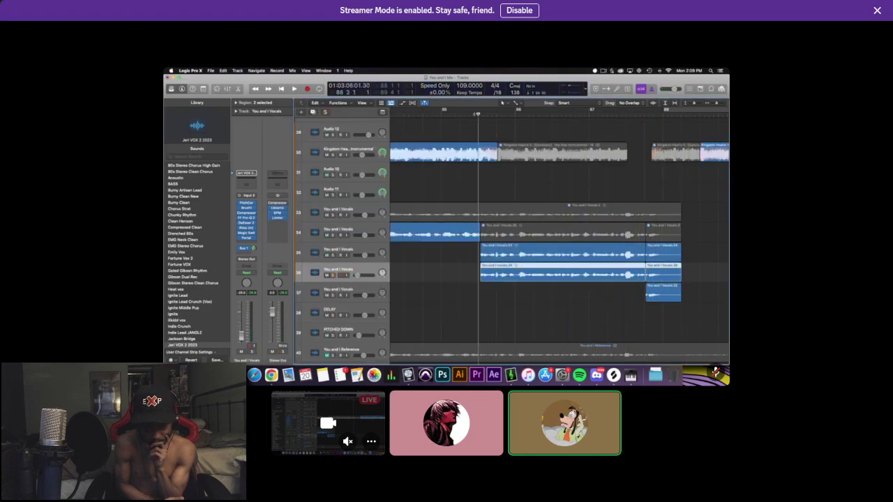
key("space")
left_click(517, 139)
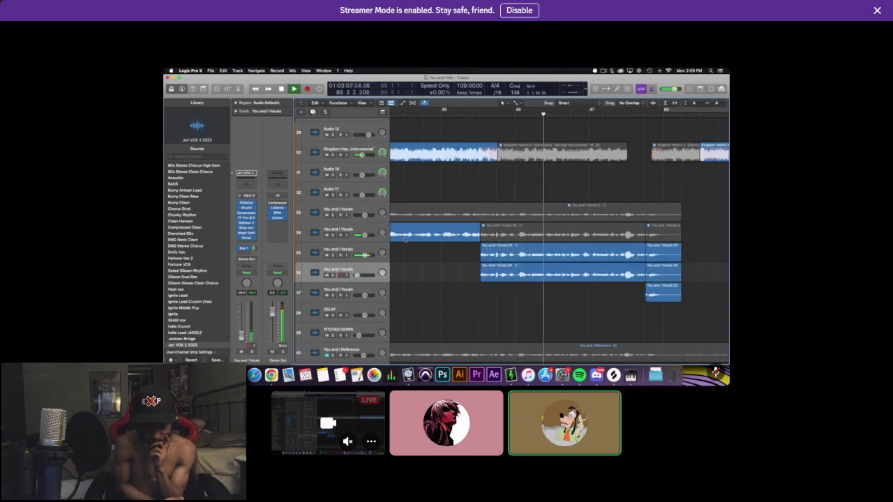
left_click_drag(357, 275, 361, 275)
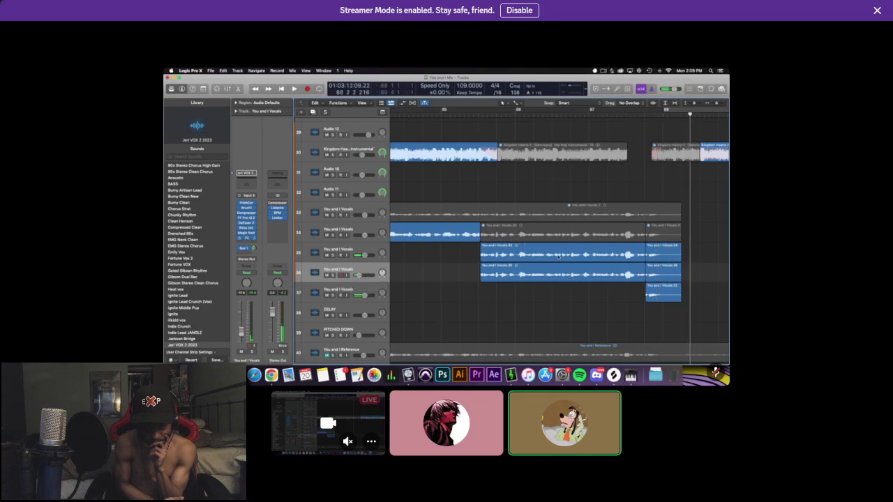
Solo the Portal vocals track, reopening Portal, and set a cycle range over its closing regions starting at bar 85 beat 3.
key("s")
left_click_drag(494, 123, 470, 296)
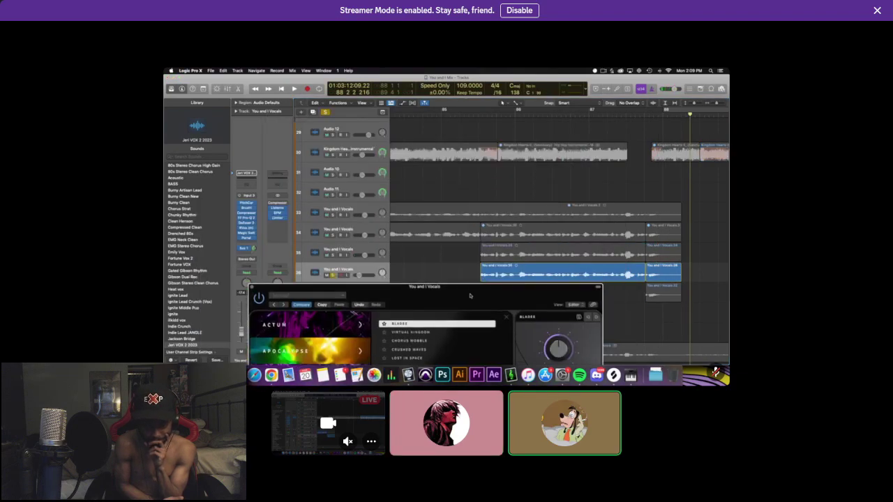
left_click_drag(480, 112, 672, 125)
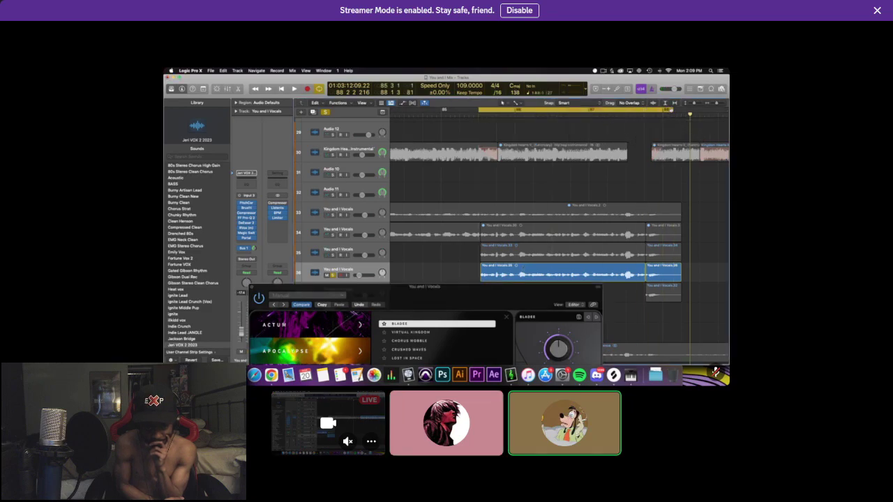
left_click_drag(484, 299, 433, 126)
Audition Portal's presets on the looped vocals, going down the list through Ikigai to Reverse Glitter.
key("Down")
key("Down")
key("Down")
key("Down")
key("Down")
key("Down")
key("space")
key("Down")
key("Down")
key("Down")
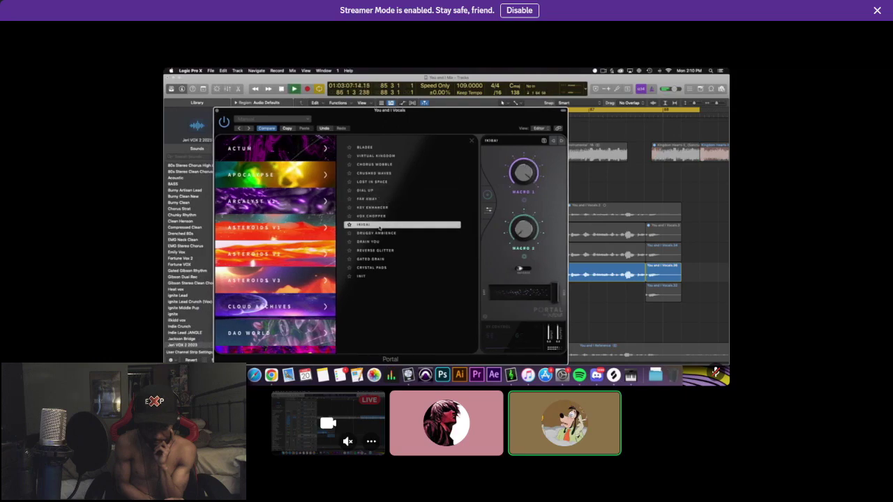
left_click(378, 251)
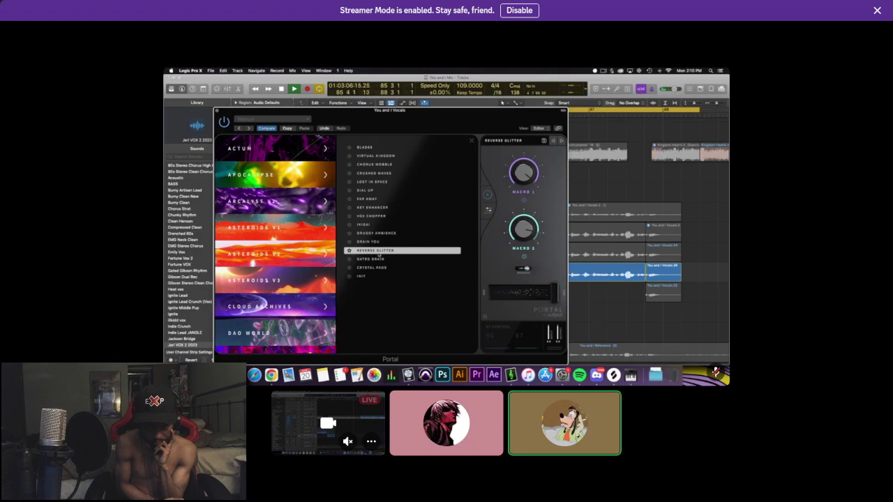
Try Portal's Virtual Kingdom preset on the looped vocals with dry/wet at 52.
left_click(376, 155)
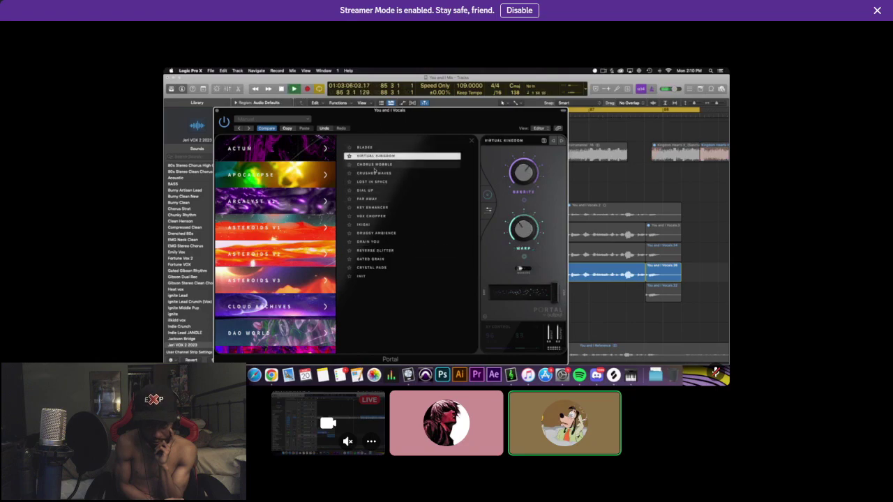
left_click_drag(553, 293, 525, 293)
key("space")
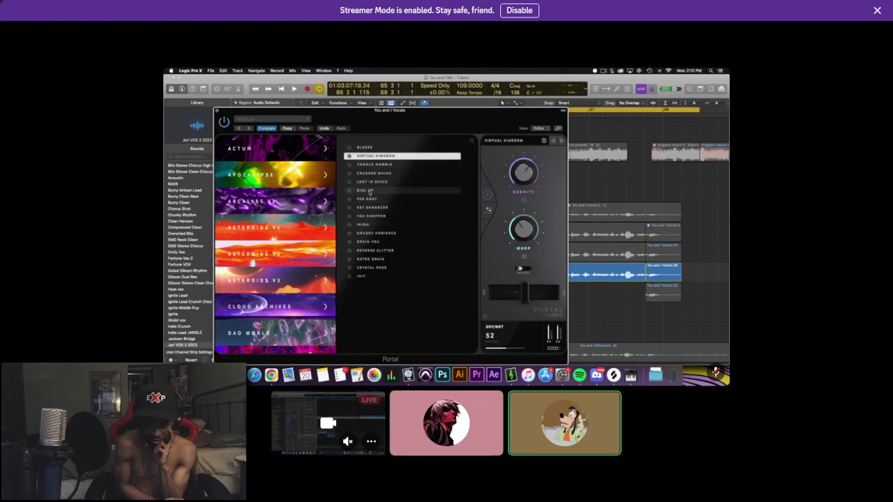
Load Portal's Chorus Wobble preset on the vocals, set its dry/wet to 37, and close the plug-in.
left_click(374, 165)
left_click_drag(423, 123, 398, 113)
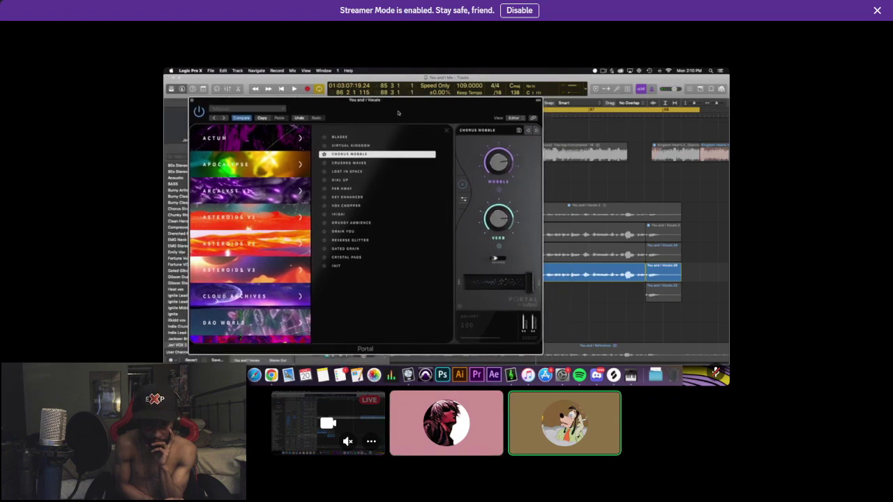
mouse_move(389, 109)
left_mouse_down()
mouse_move(404, 109)
mouse_move(396, 109)
left_mouse_up()
left_click_drag(541, 274, 516, 273)
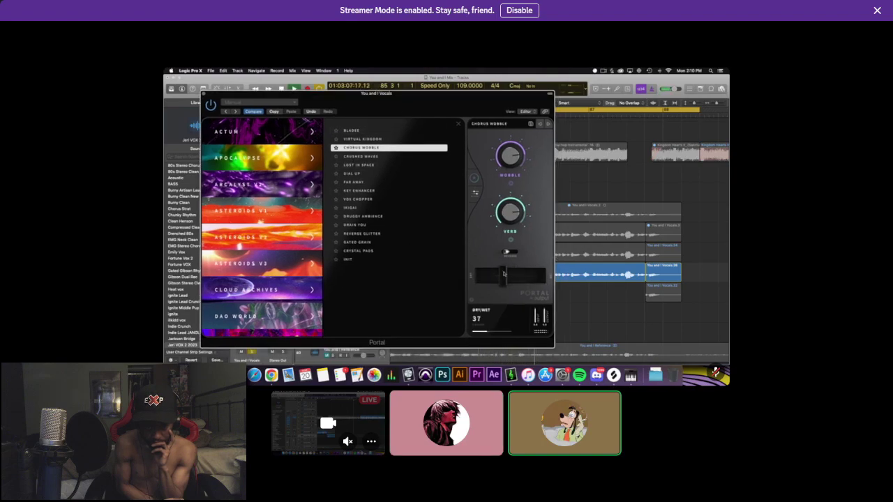
left_click(204, 93)
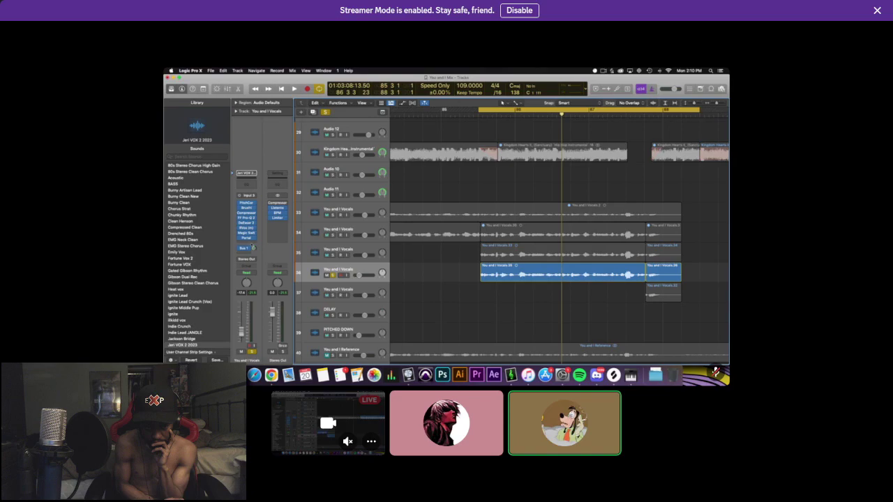
Insert a stereo FabFilter Pro-Q 2 after Portal and cut the low frequencies of the soloed vocals during playback.
left_click(246, 243)
mouse_move(251, 353)
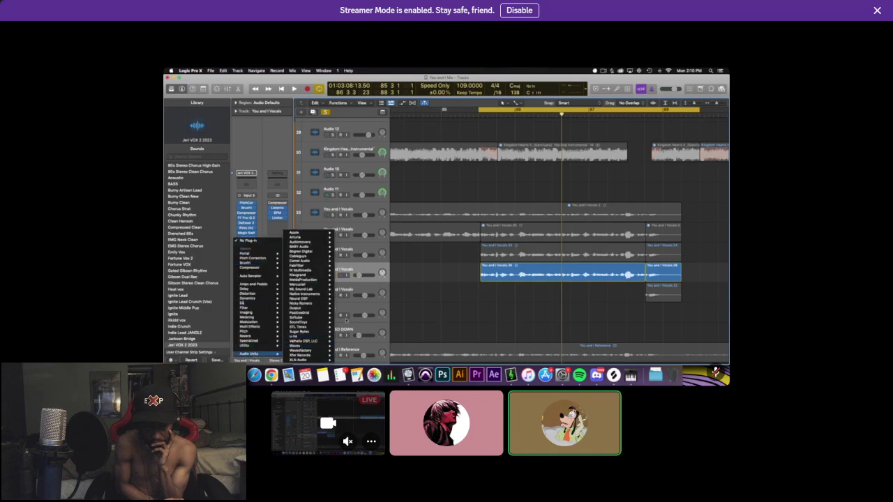
mouse_move(307, 265)
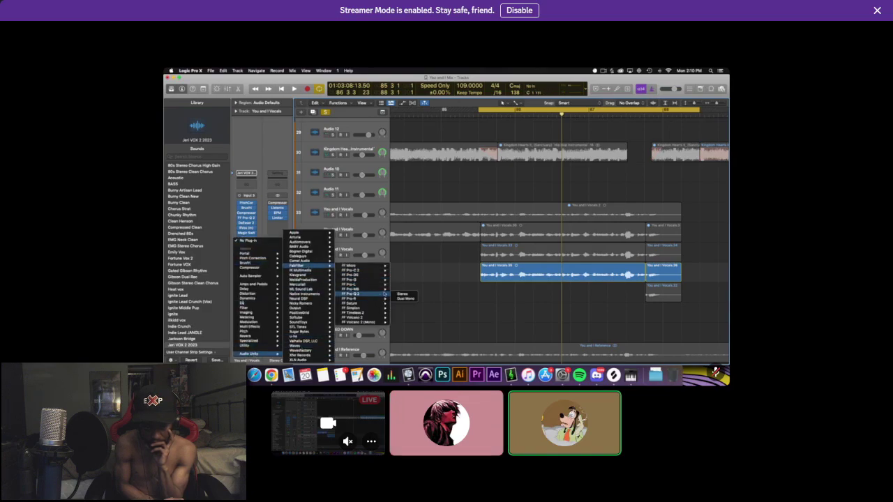
left_click(396, 294)
left_click_drag(451, 223, 427, 240)
key("space")
left_click(341, 150)
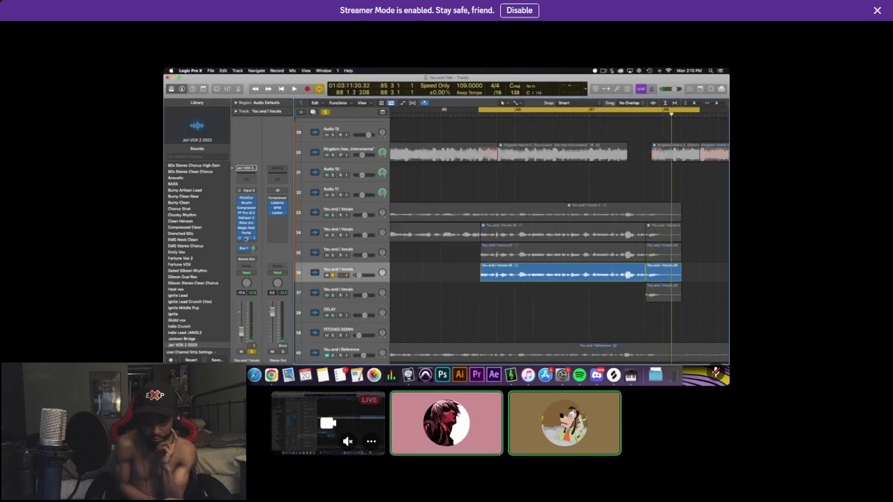
Check the Pro-Q 2 curve during playback with the track taken out of solo, and save the project.
left_click(246, 238)
key("space")
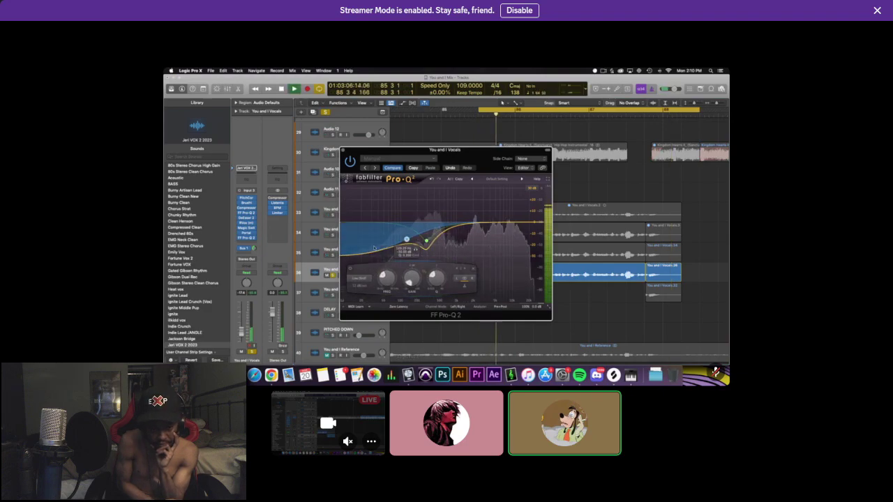
left_click(332, 275)
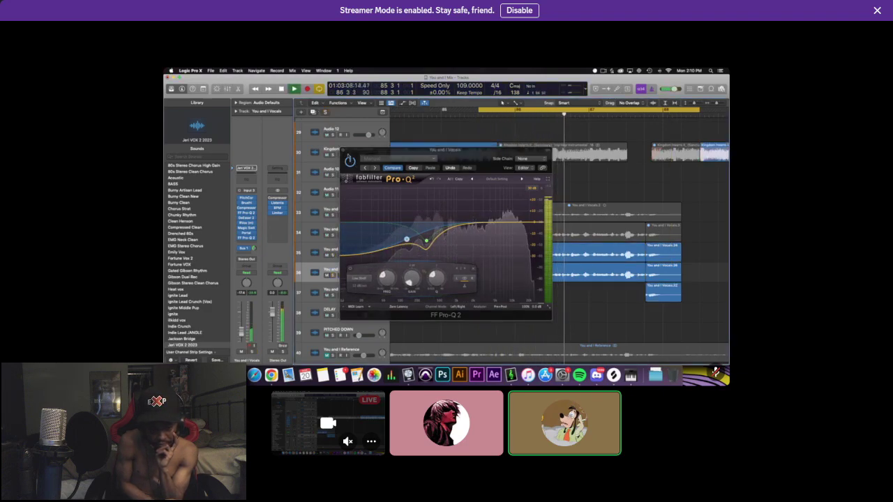
left_click(343, 150)
scroll(462, 131, "down", 5)
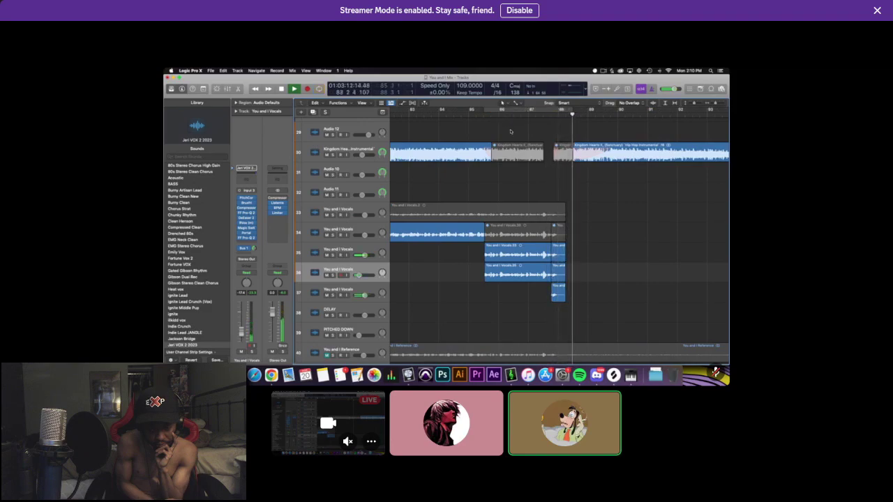
key("super+s")
Play the approach into the closing vocals from around bar 85.
left_click(468, 117)
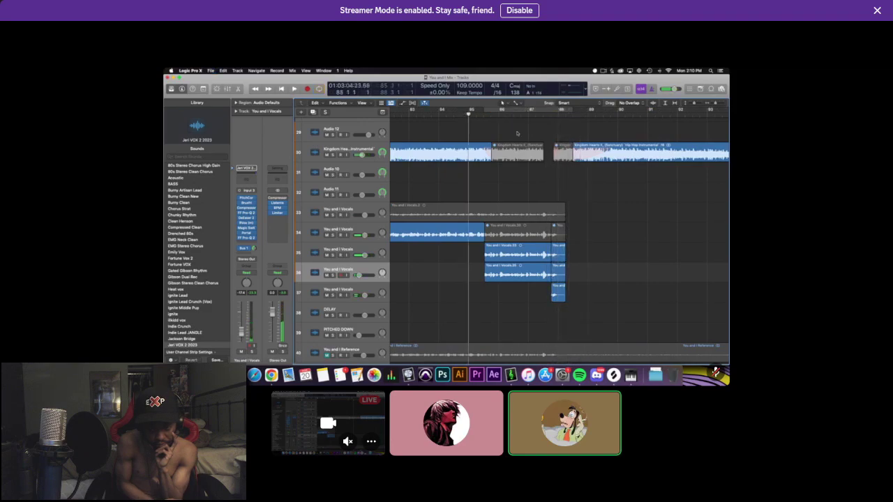
key("super+Right")
double_click(432, 115)
key("super+Left")
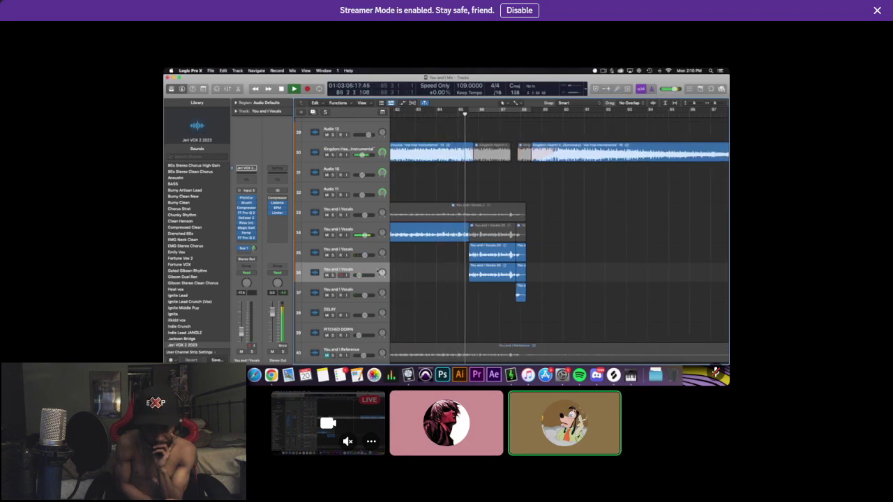
Rename the track carrying the Portal effect as PORTAL VOX.
double_click(339, 269)
type("PORTAL VOX")
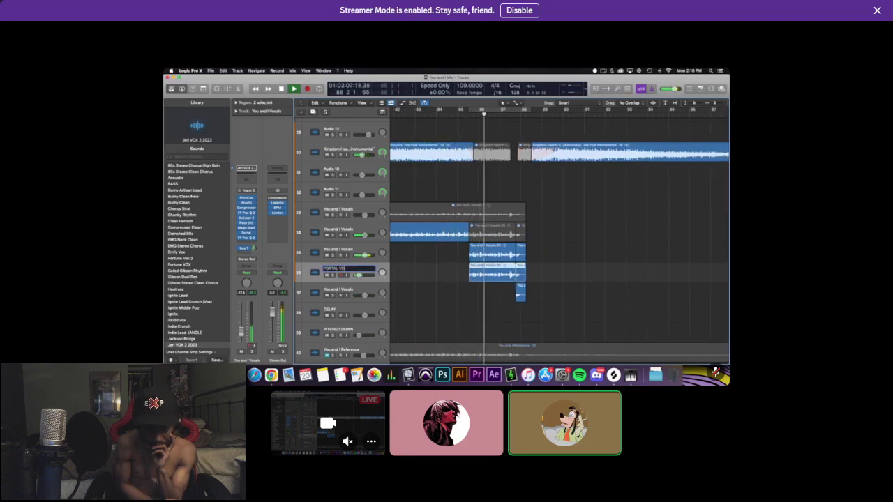
key("Return")
Listen through the ending with the PORTAL VOX layer and stop playback at about bar 90.
left_click(457, 295, "ctrl+alt")
left_click(456, 294, "ctrl+alt")
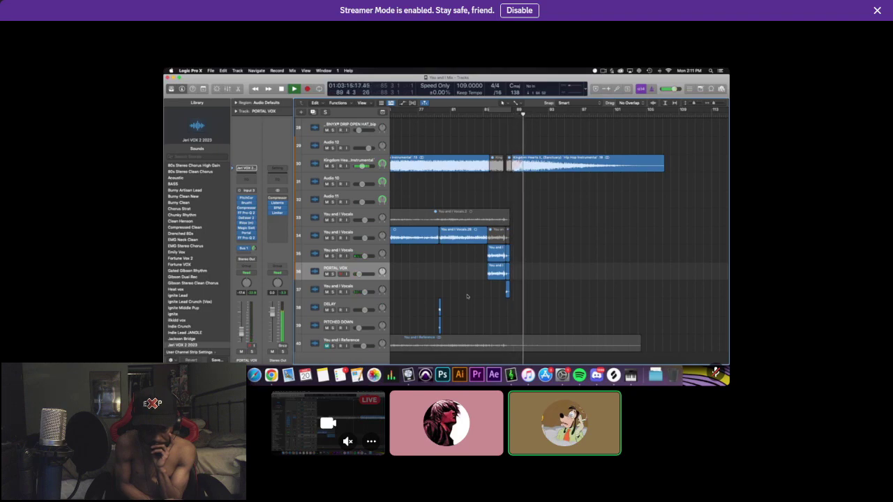
key("super+Right")
key("super+Right")
key("super+Right")
key("space")
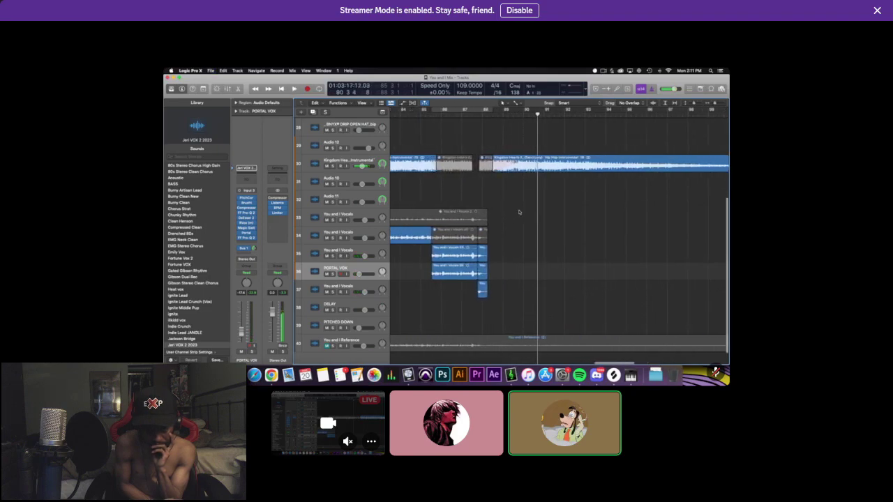
Save the mix project and place the playhead at bar 83, ahead of the closing vocals.
key("super+s")
key("super+Left")
key("super+s")
key("super+Left")
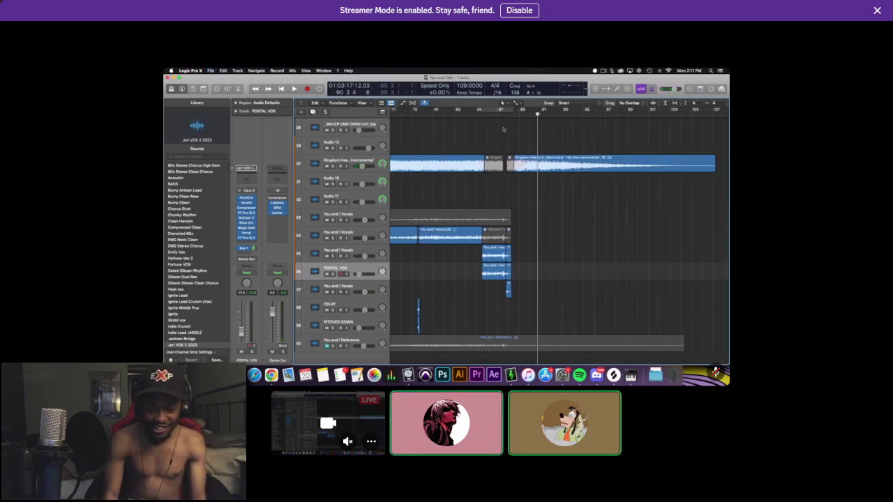
left_click(454, 114)
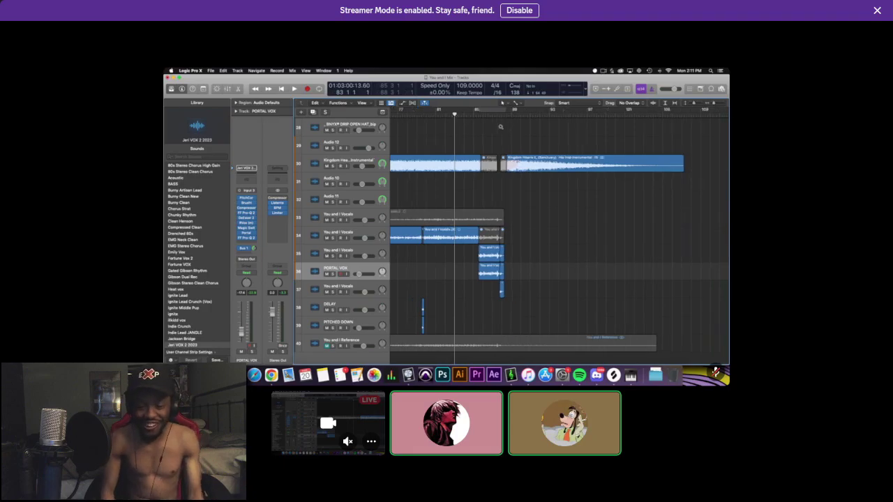
key("super+Down")
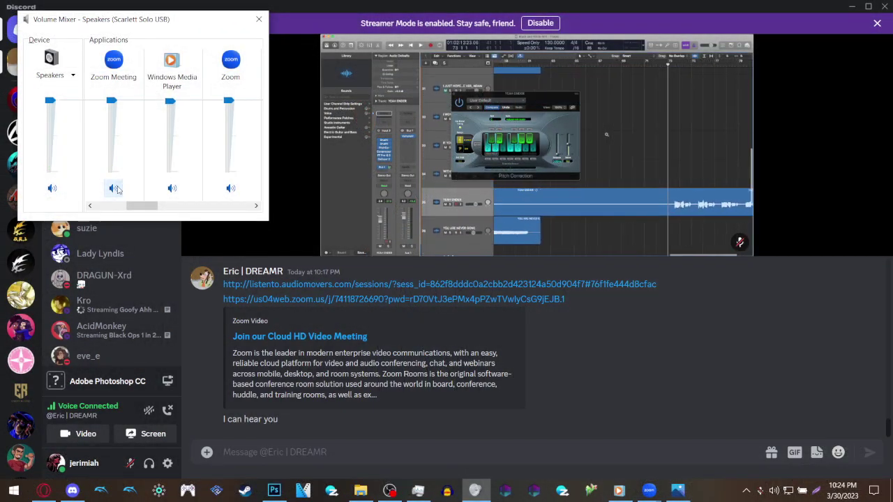
In the Windows Volume Mixer, alternately mute and unmute Zoom Meeting while the shared session starts and stops playback.
left_click(115, 189)
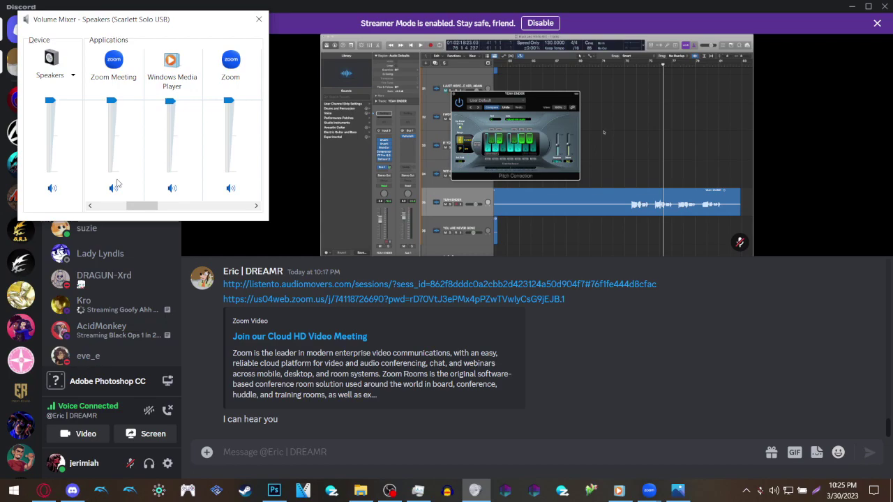
left_click(113, 188)
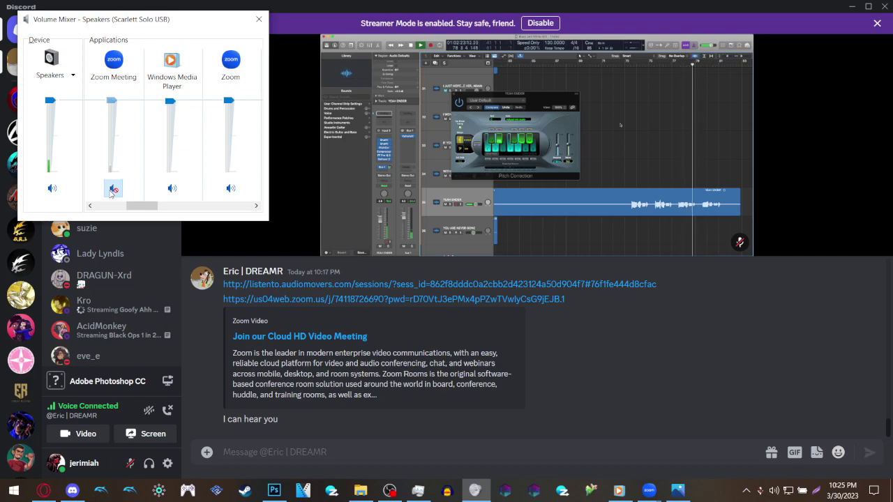
left_click(113, 188)
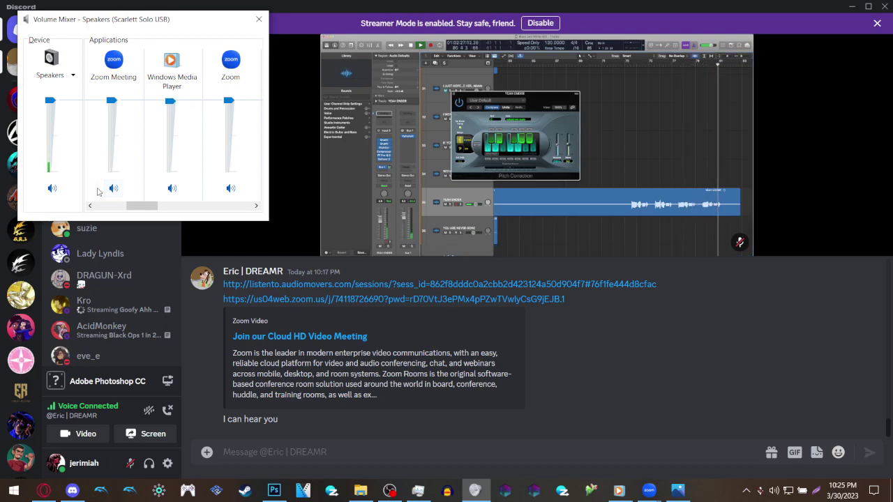
left_click(113, 188)
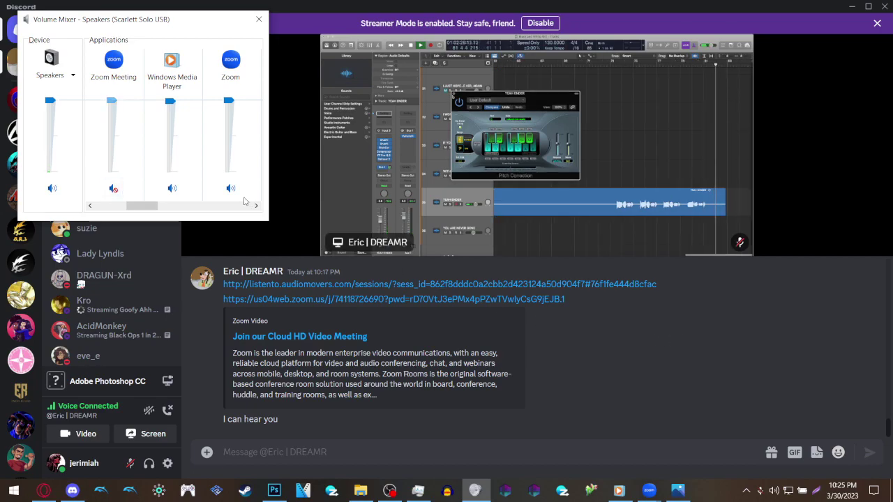
left_click(110, 190)
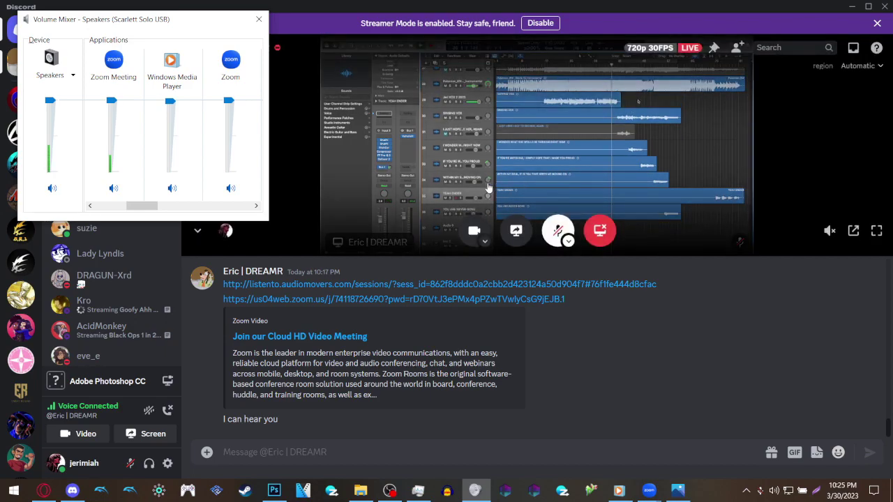
left_click(113, 188)
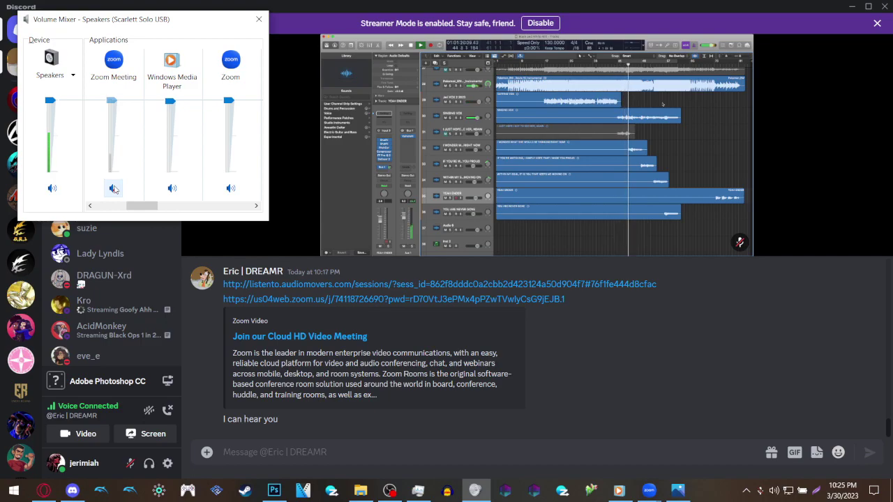
left_click(115, 187)
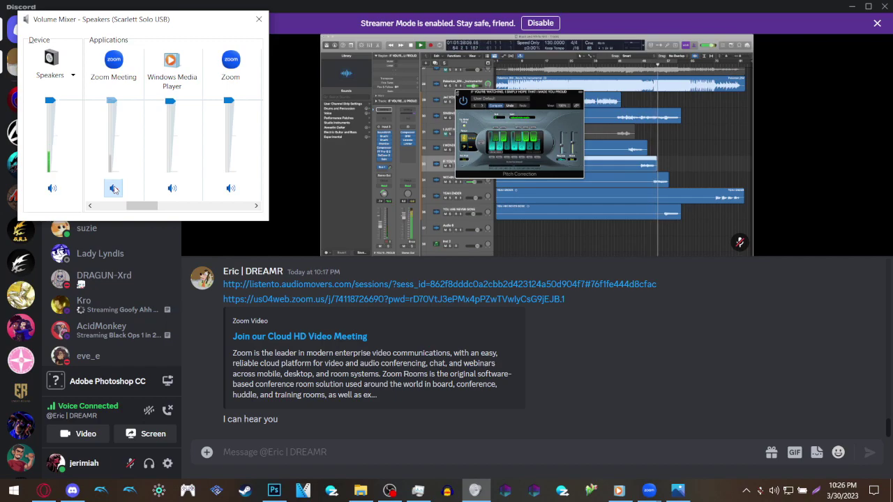
Bring the Volume Mixer back up and examine the application levels from Zoom Meeting through to Discord.
left_click(731, 354)
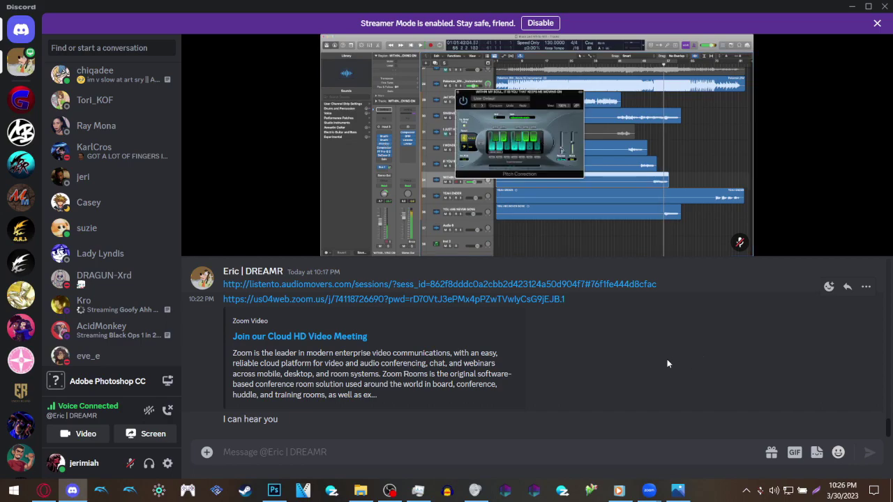
left_click(477, 490)
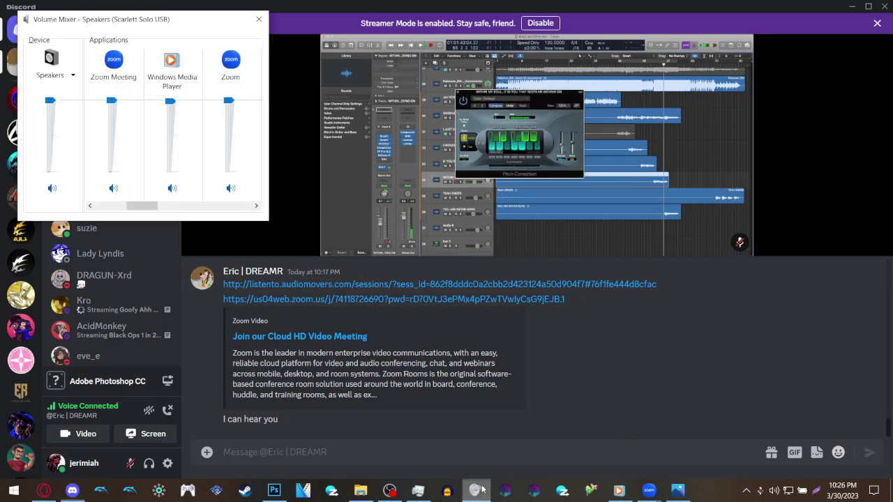
left_click(188, 206)
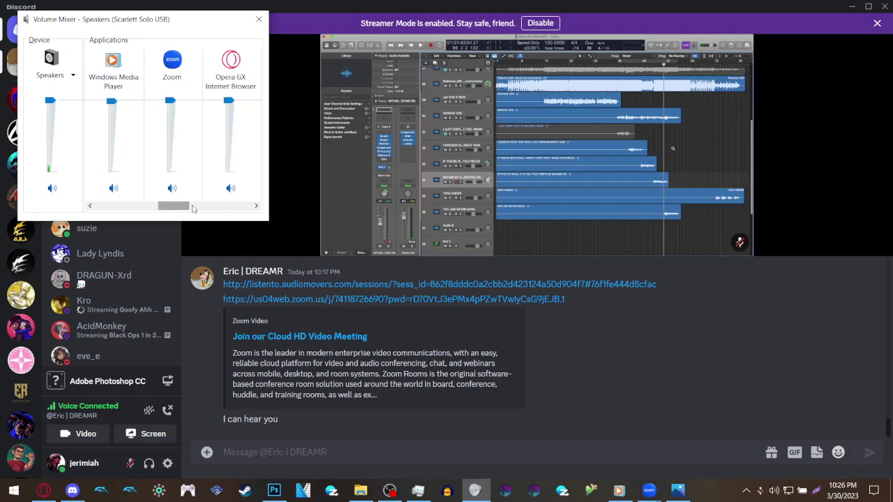
left_click(226, 207)
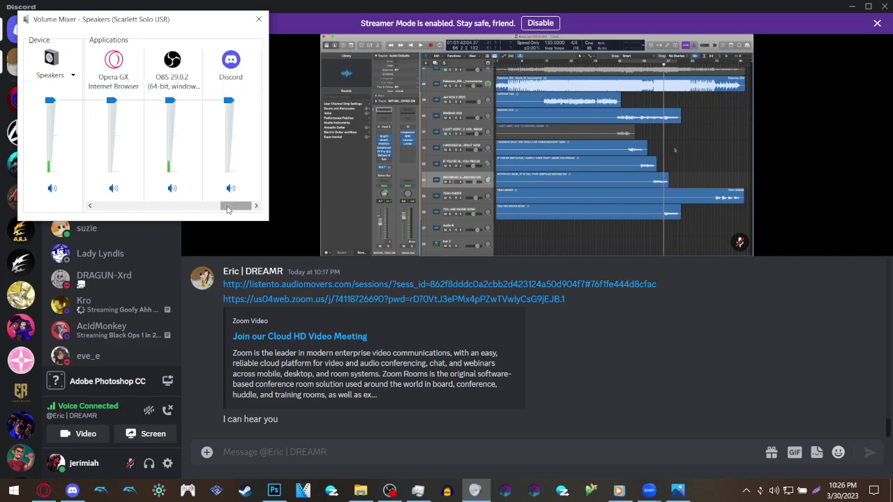
left_click(208, 207)
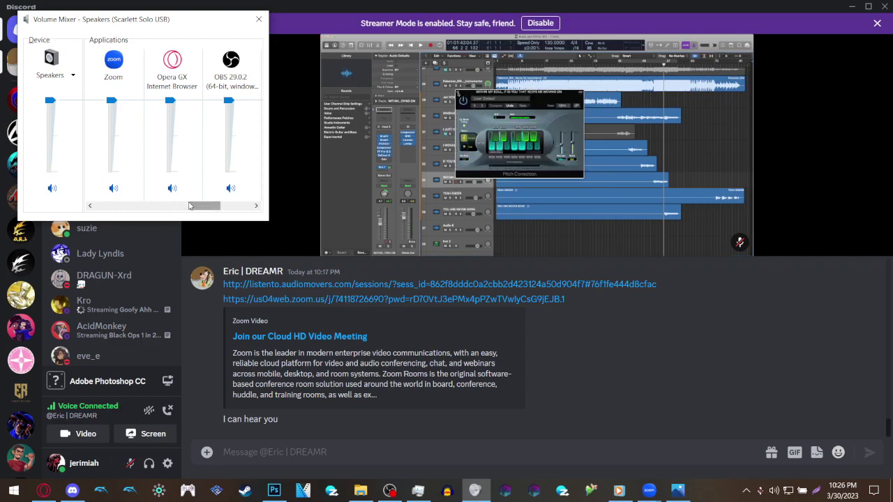
left_click(187, 205)
left_click_drag(176, 205, 166, 205)
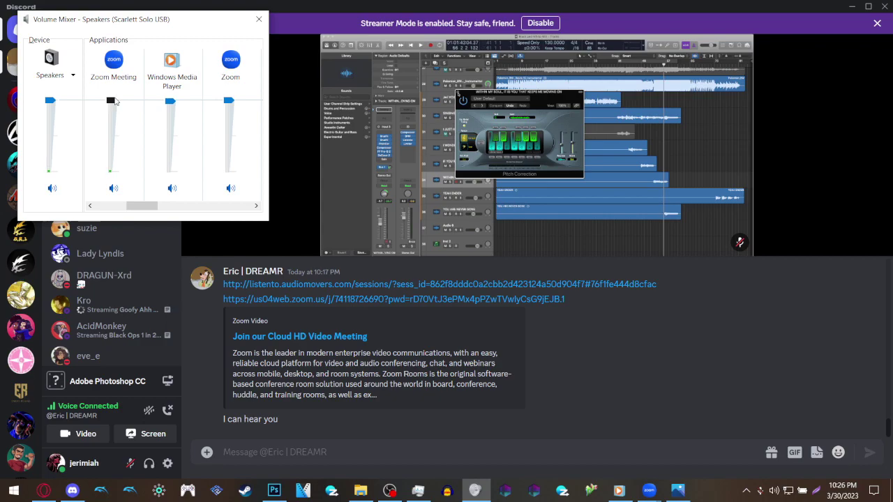
Switch Zoom Meeting's audio off and on during the shared vocal pitch-correction work, leaving it unmuted.
left_click(113, 188)
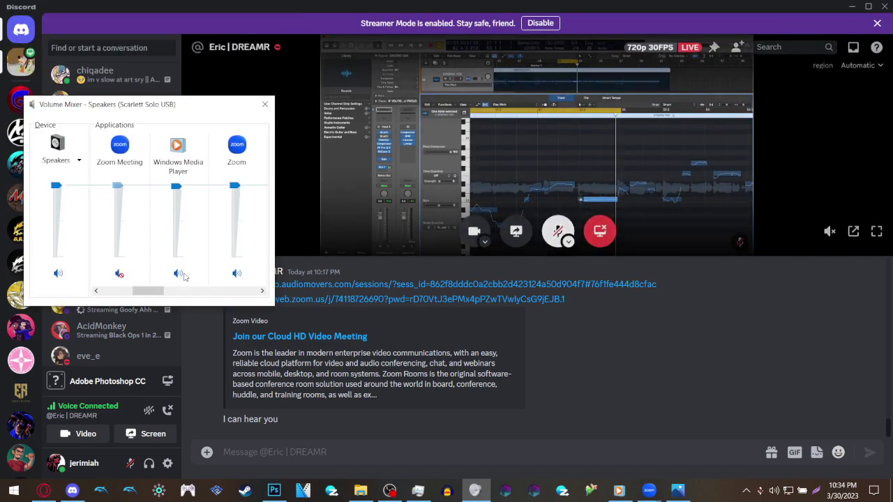
left_click(120, 274)
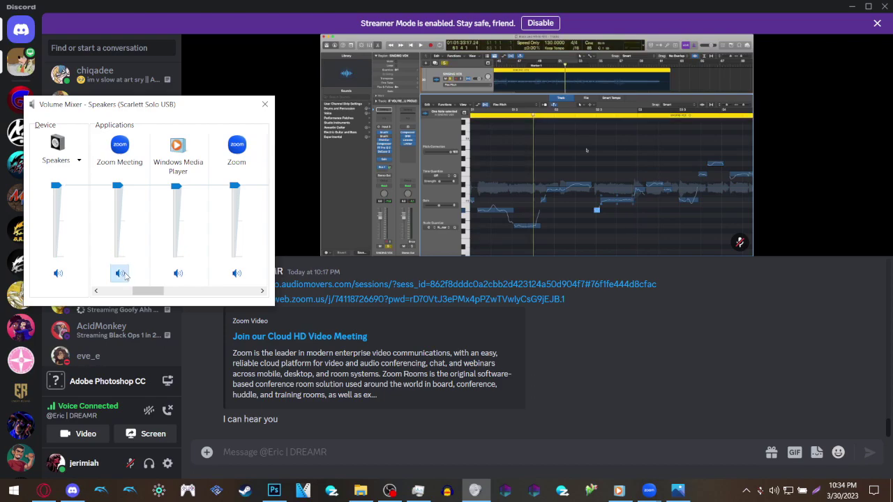
left_click(120, 273)
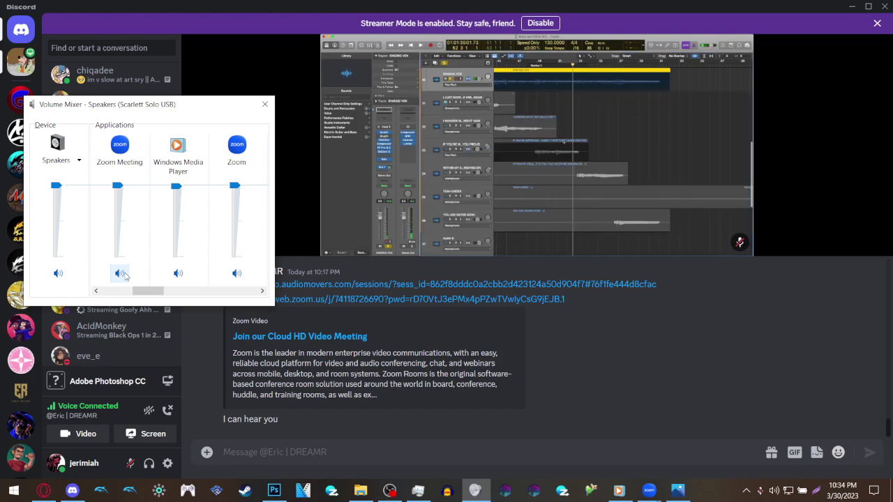
left_click(124, 276)
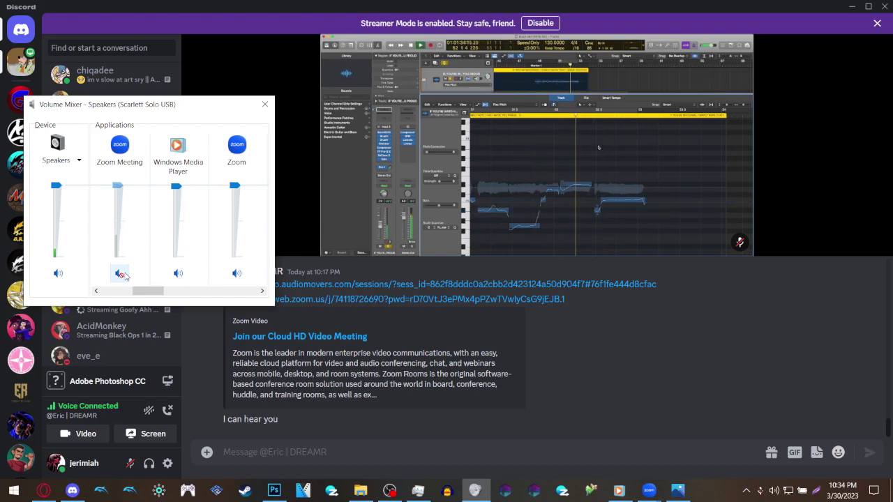
left_click(122, 274)
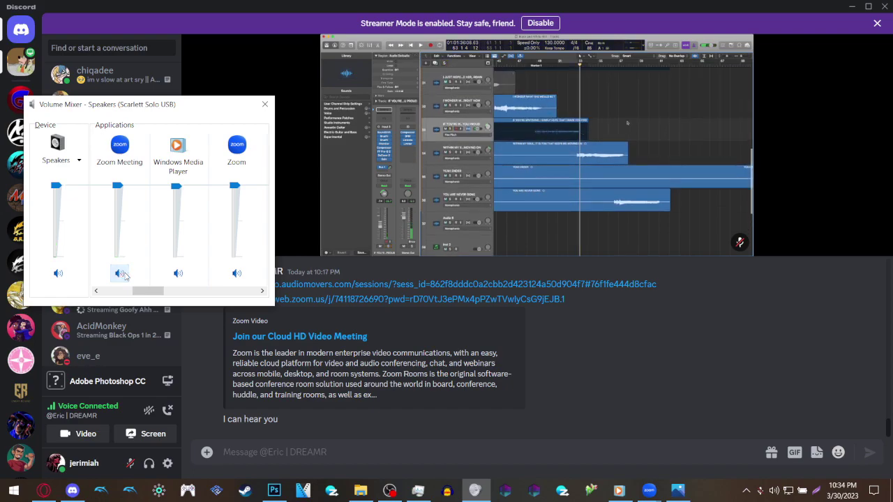
left_click(121, 274)
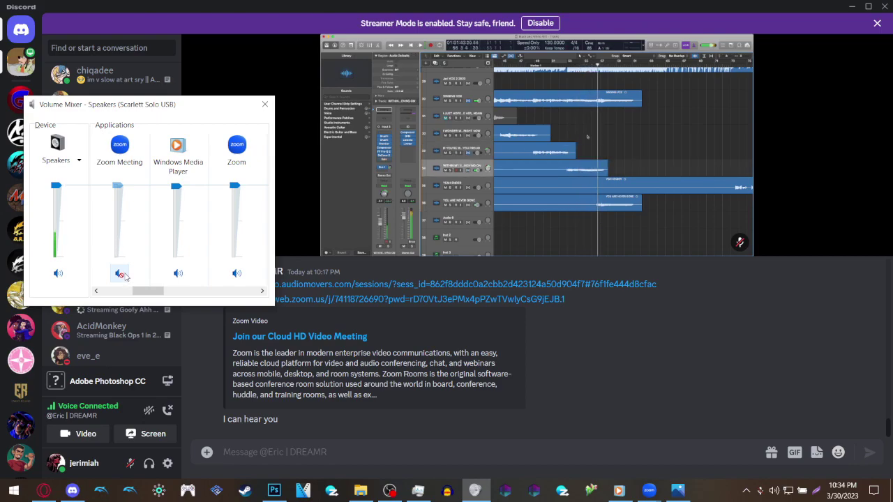
left_click(125, 276)
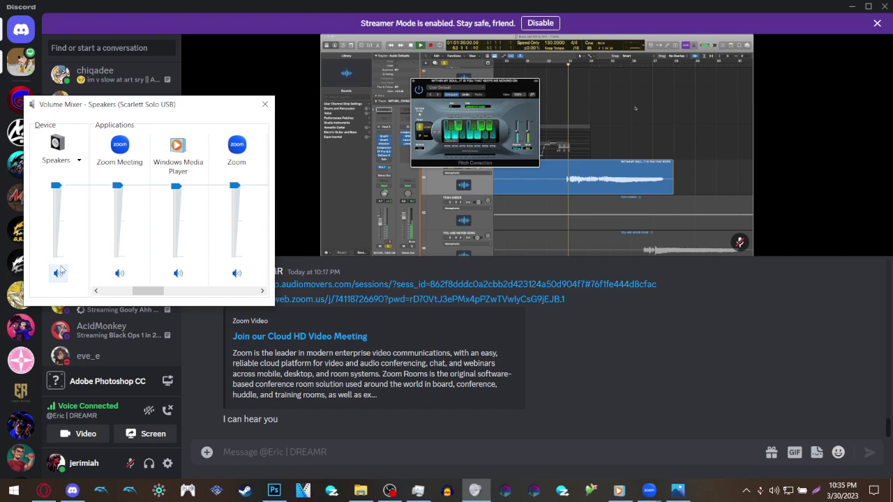
left_click(120, 273)
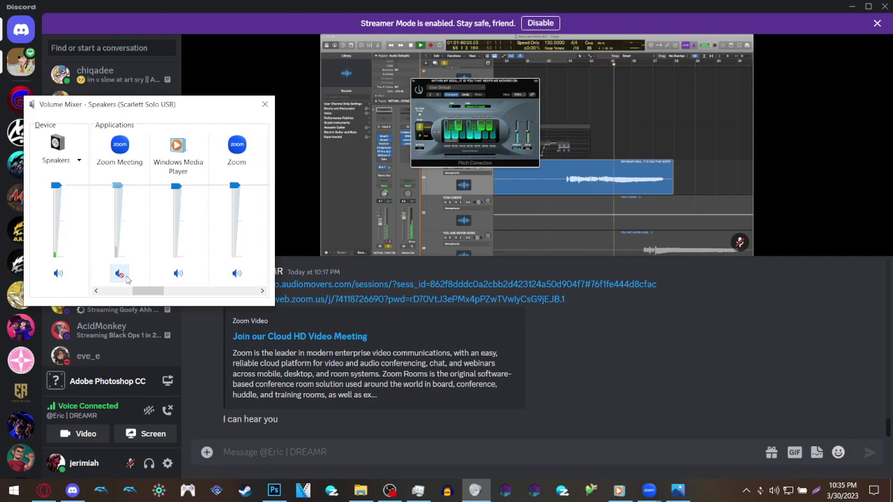
left_click(125, 278)
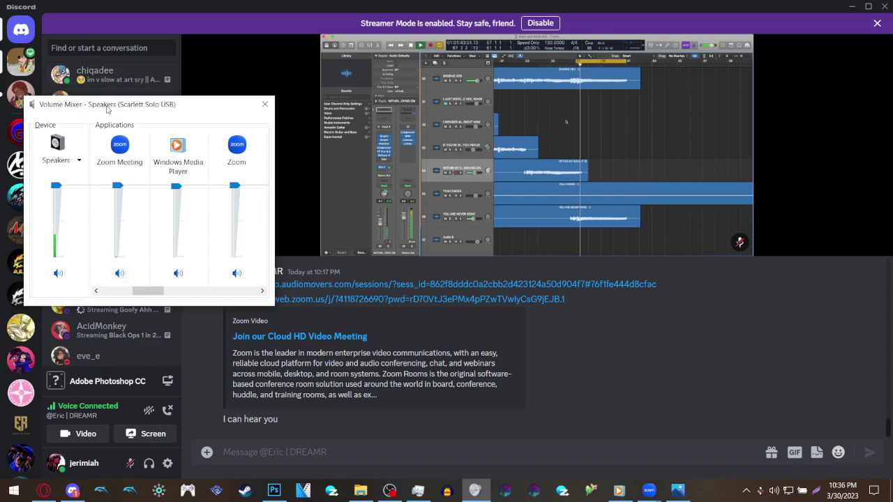
Move the Volume Mixer window closer to the shared stream and look through the levels of the other applications.
left_click_drag(207, 106, 322, 100)
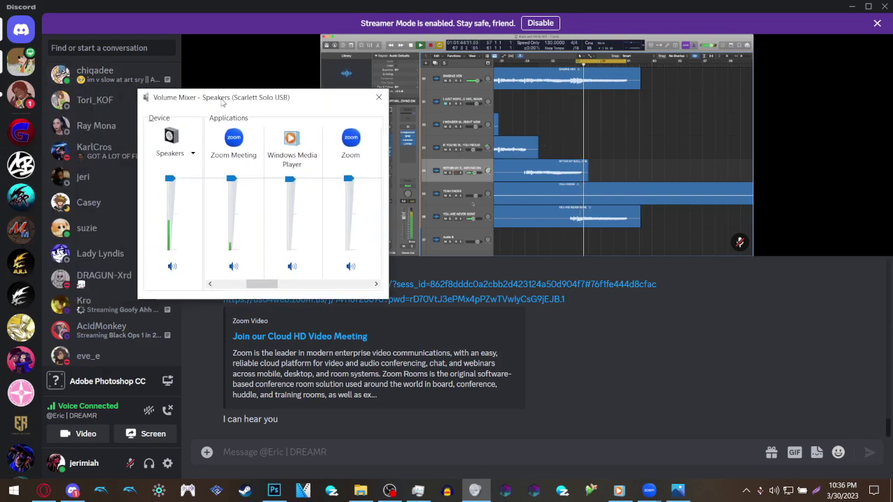
left_click(331, 285)
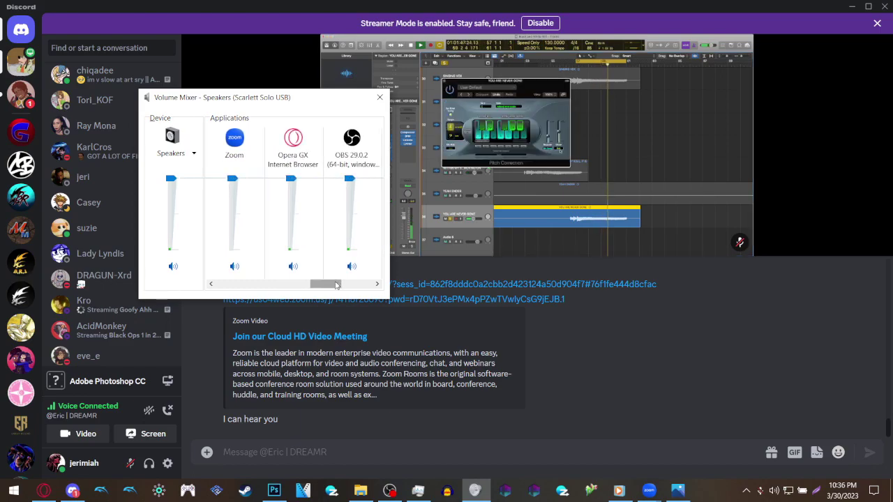
left_click(346, 285)
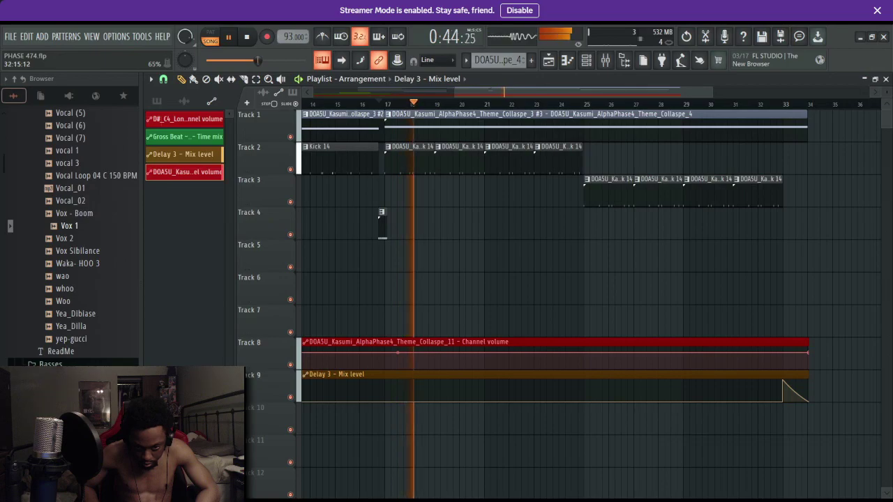
In FL Studio, add a point to the Track 8 channel volume automation and curve it into a fade-out from bar 33 to the clip's end.
right_click(780, 354)
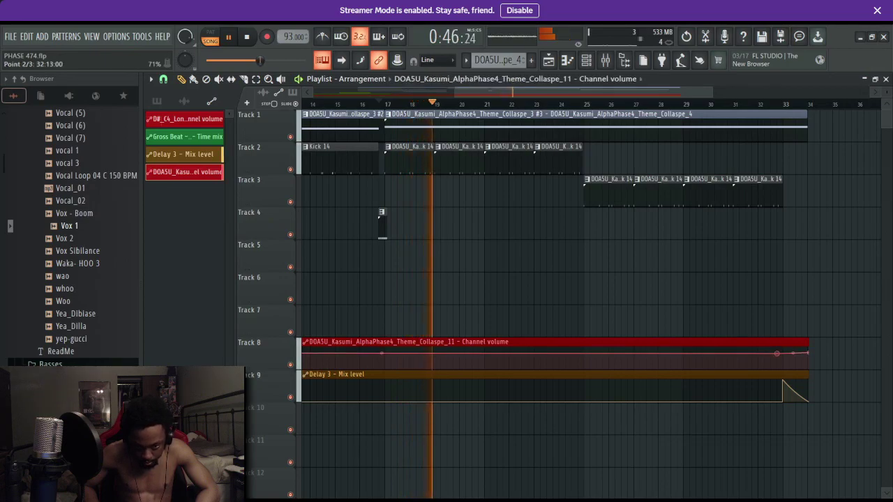
left_click_drag(781, 353, 808, 369)
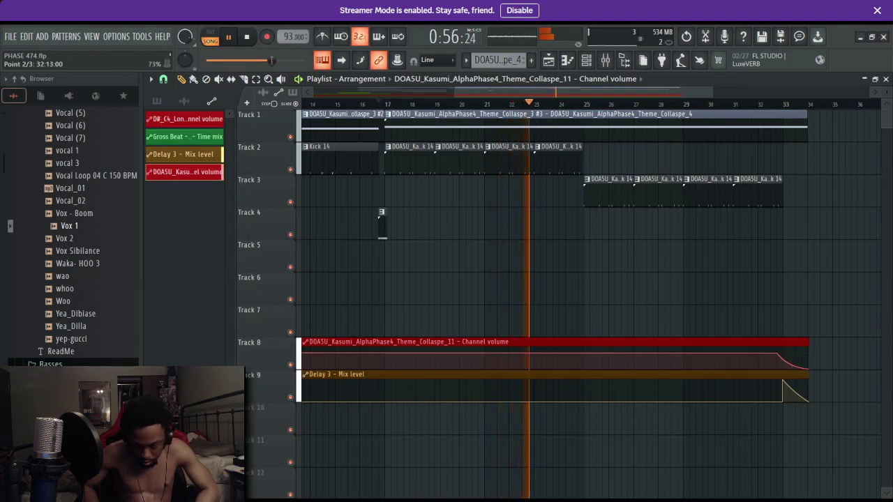
left_click_drag(777, 353, 783, 352)
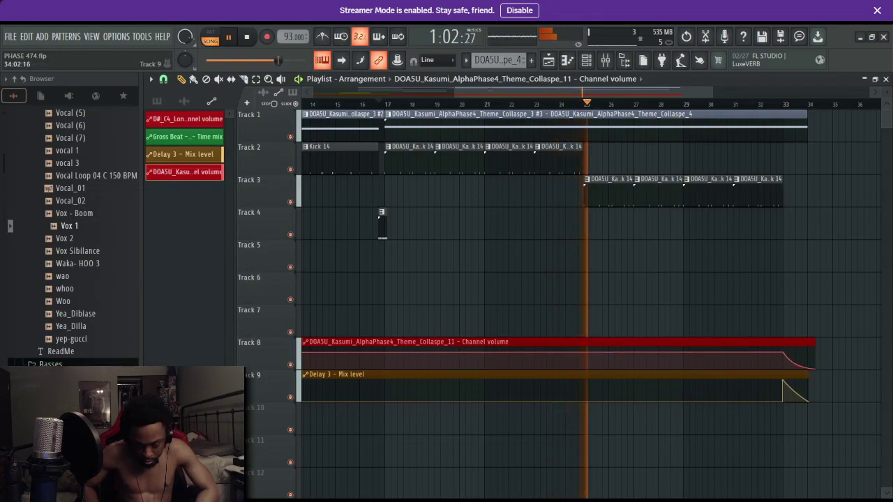
Extend the Delay 3 mix level clip on Track 9 to about bar 34.5, deepen its closing curve, and replay from just before bar 17.
left_click(816, 381)
key("ctrl+z")
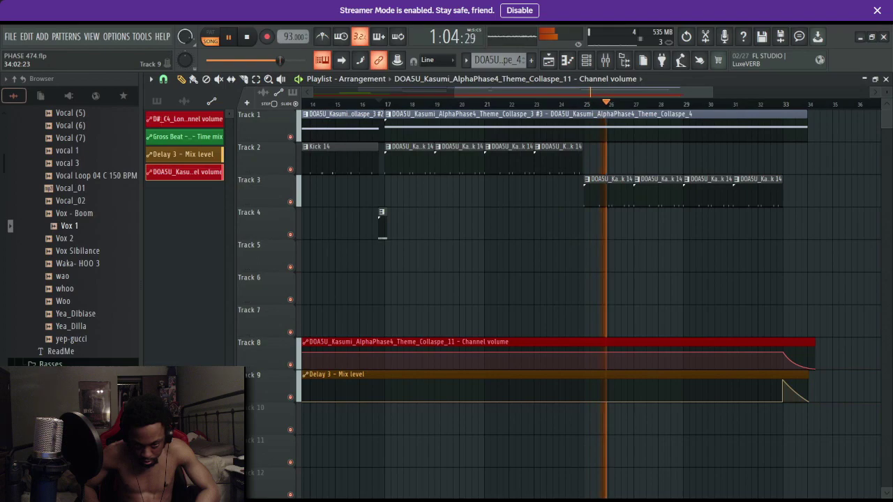
left_click_drag(806, 375, 820, 374)
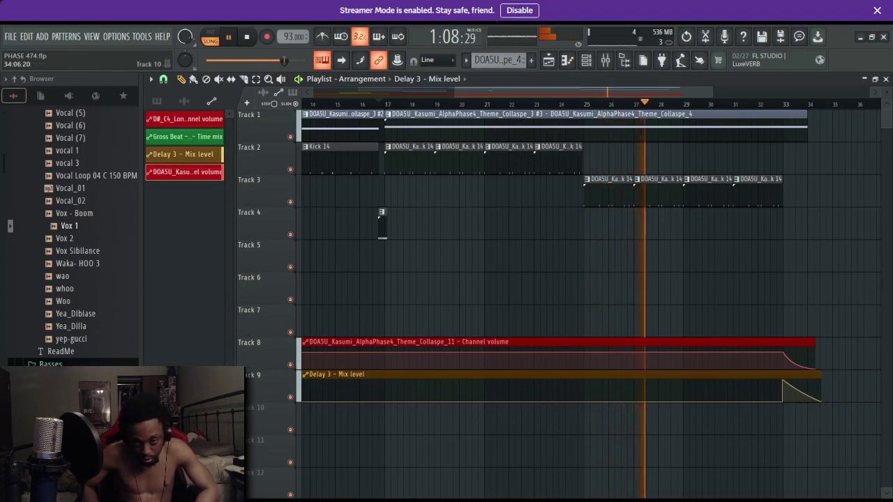
left_click_drag(802, 392, 801, 396)
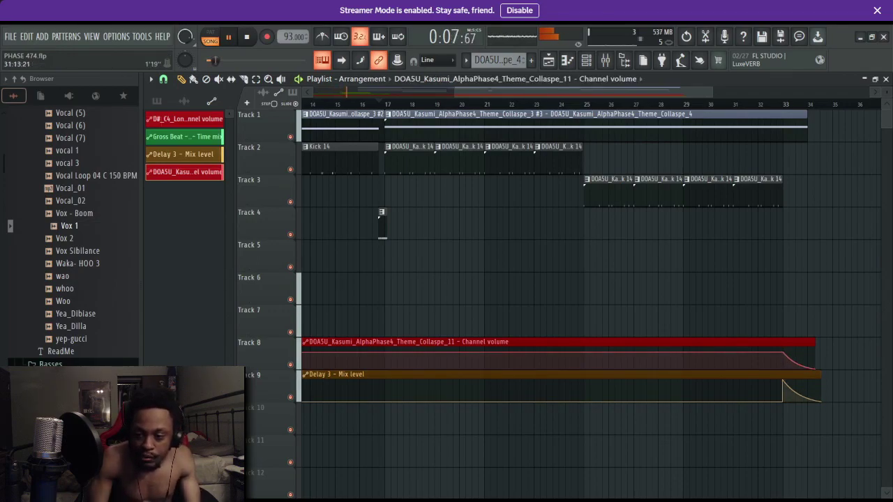
left_click(378, 104)
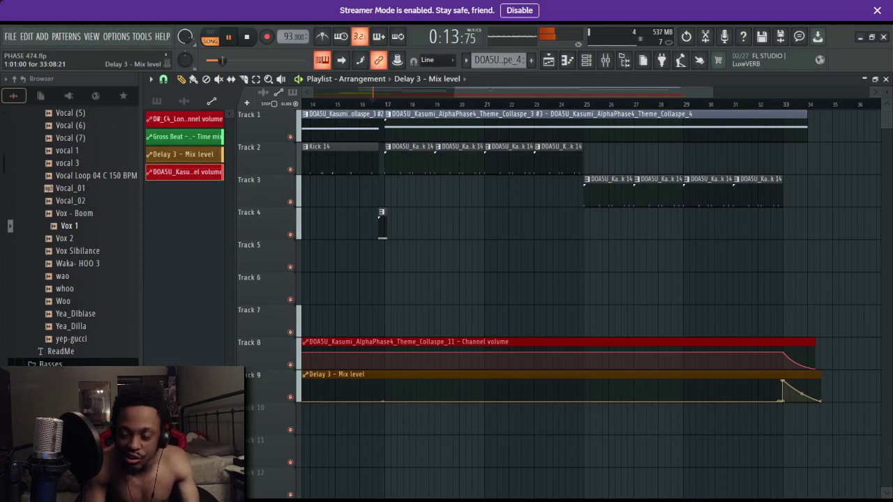
Extend the Track 9 Delay 3 mix level clip and its fade to about bar 35 with snapping off, and replay the ending.
left_click(373, 103)
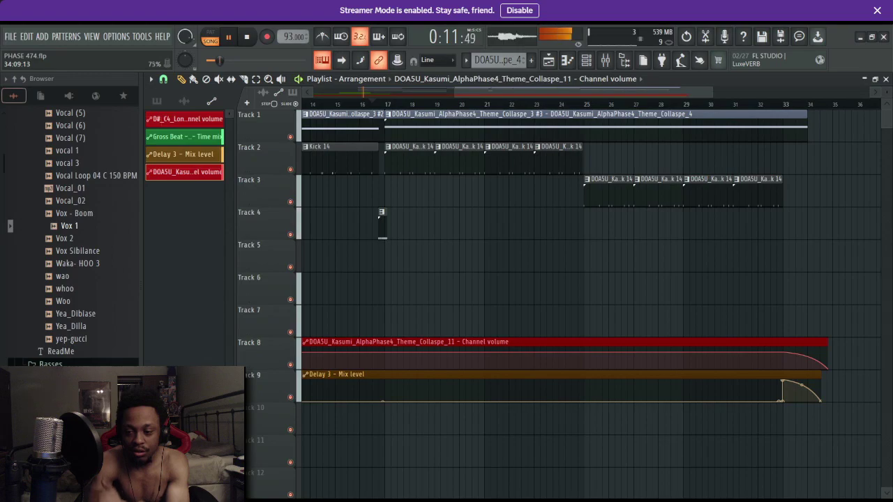
left_click_drag(820, 375, 827, 375)
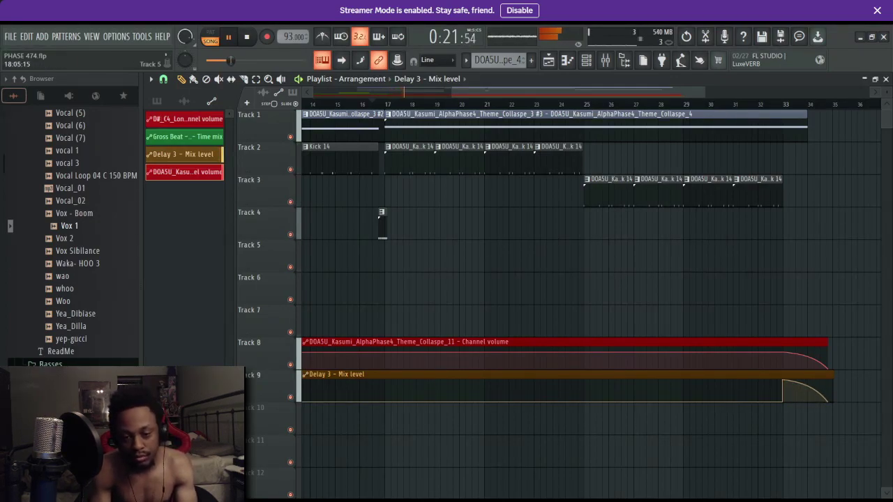
left_click(163, 78)
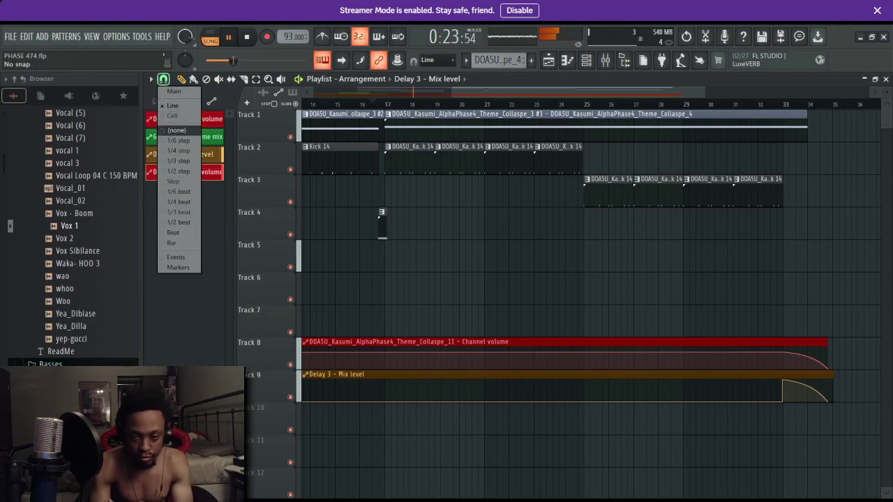
left_click(175, 130)
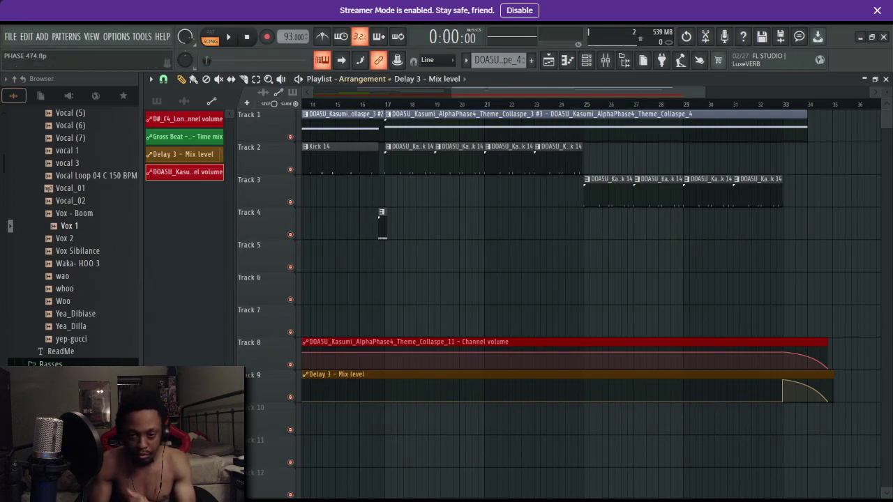
key("space")
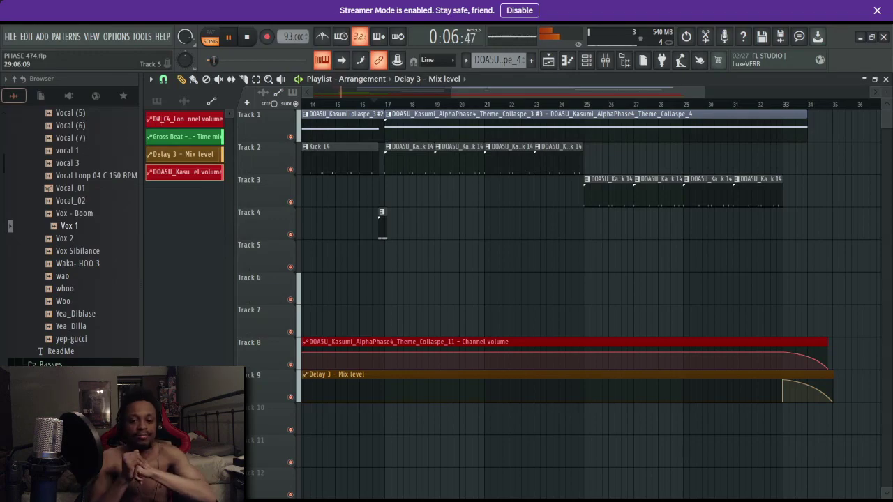
key("space")
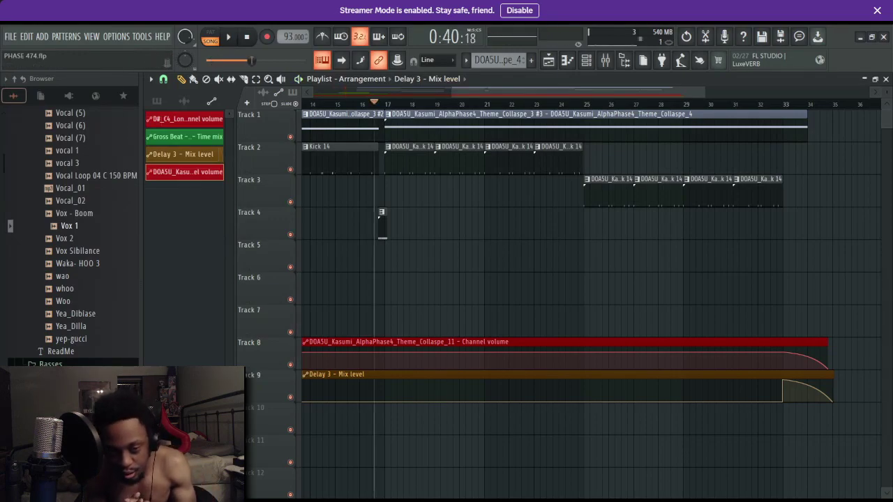
Save the PHASE 474 project and render the full song to PHASE 474.wav as a 16-bit stereo WAV.
left_click(10, 36)
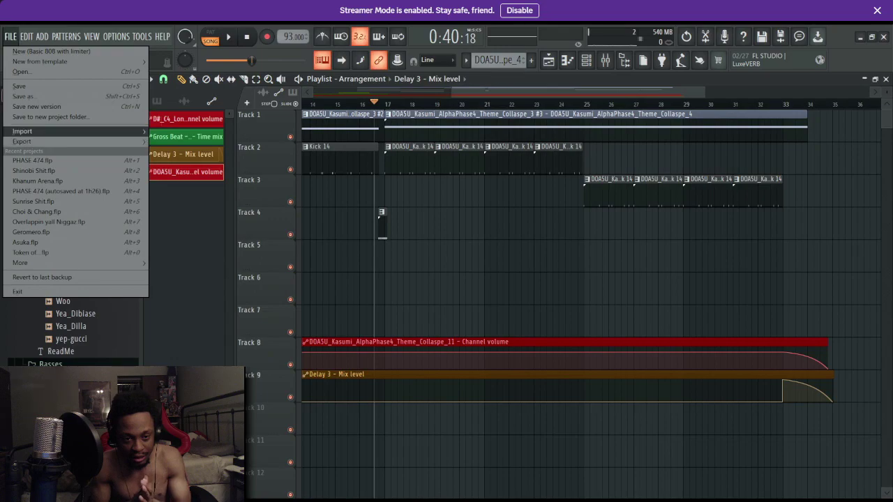
left_click(24, 95)
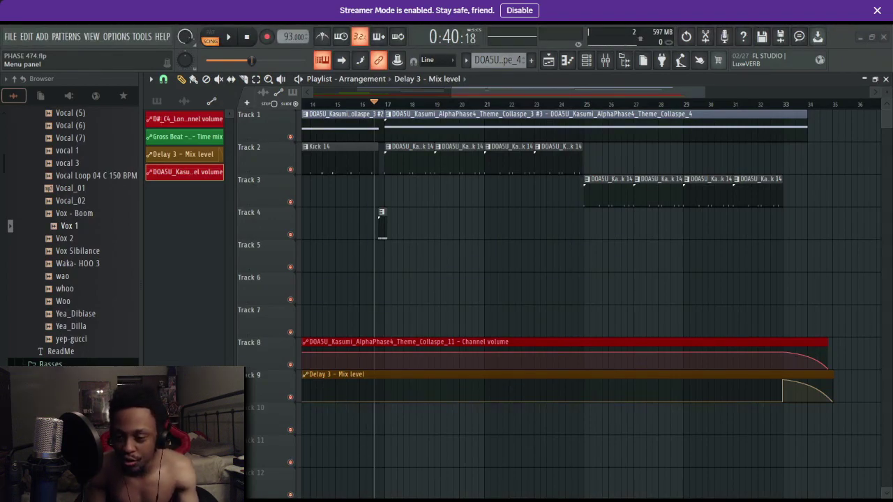
key("ctrl+r")
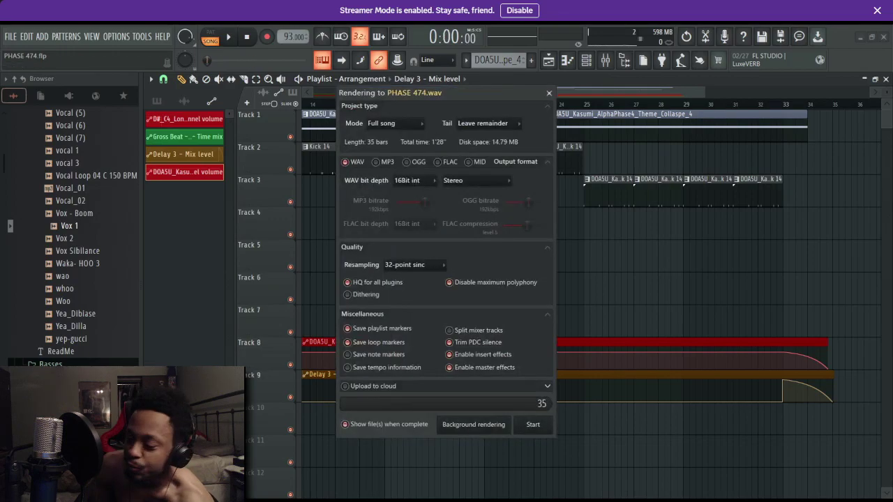
left_click(532, 424)
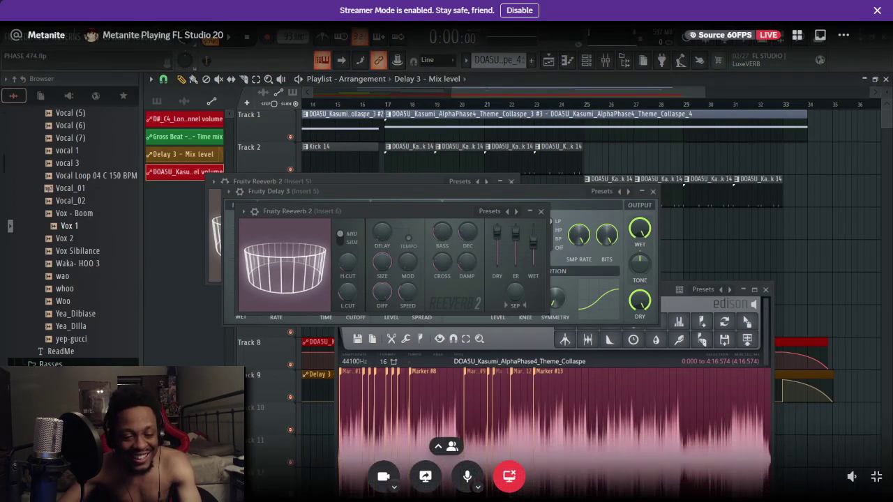
Leave the full-screen stream to check the audio files shared in the Discord chat, and return to the full-screen view.
key("Escape")
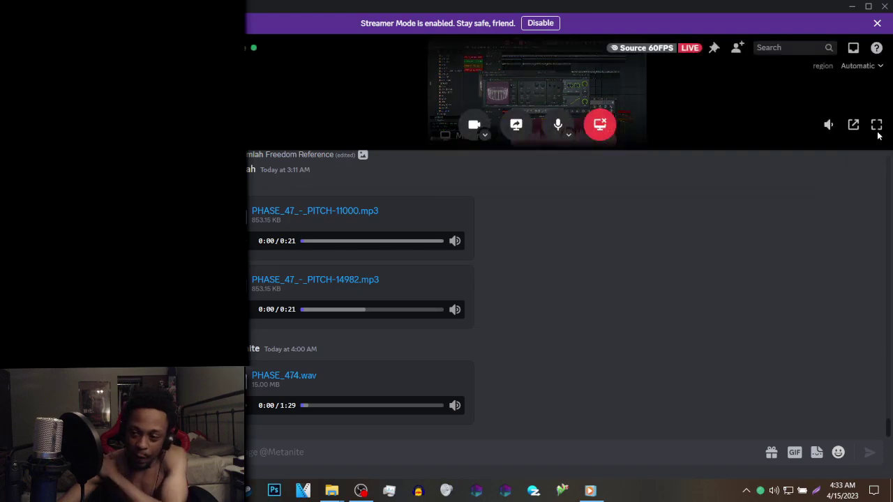
left_click(877, 125)
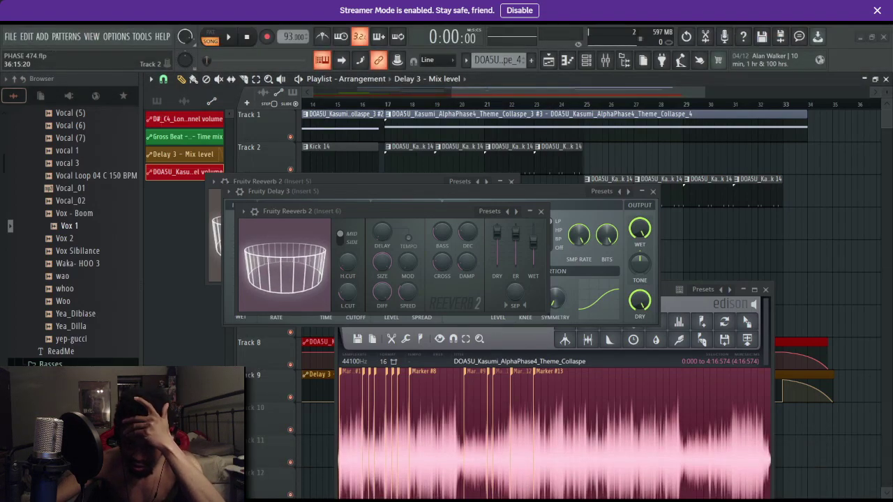
In FL Studio, open the recent project Shinobi Shit.flp, saving the changes to PHASE 474.flp.
left_click(11, 36)
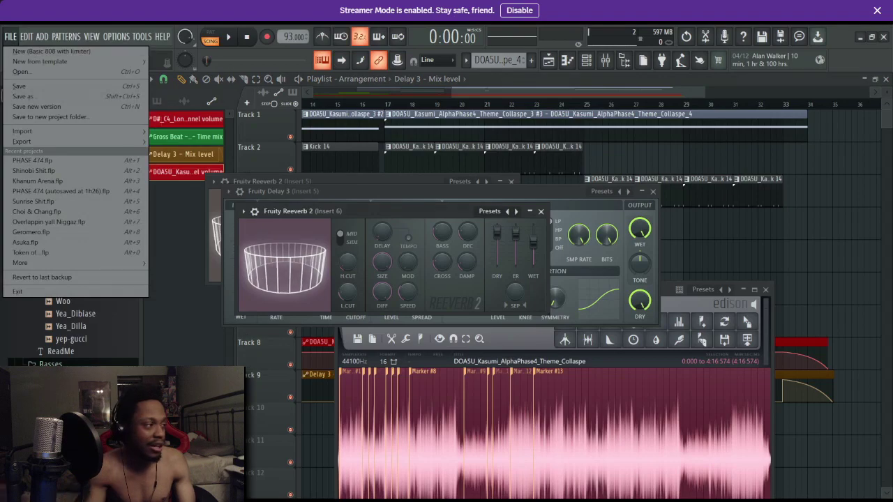
left_click(35, 171)
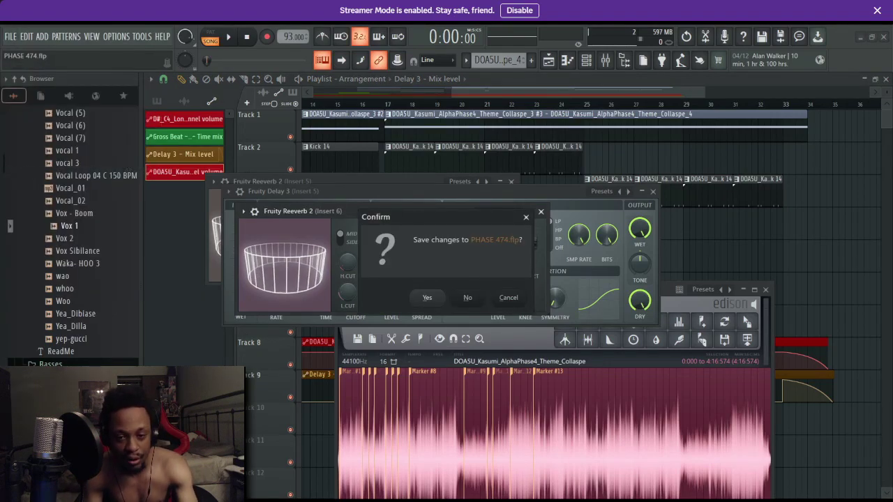
Mute the audio of the shared FL Studio stream in Discord.
right_click(749, 295)
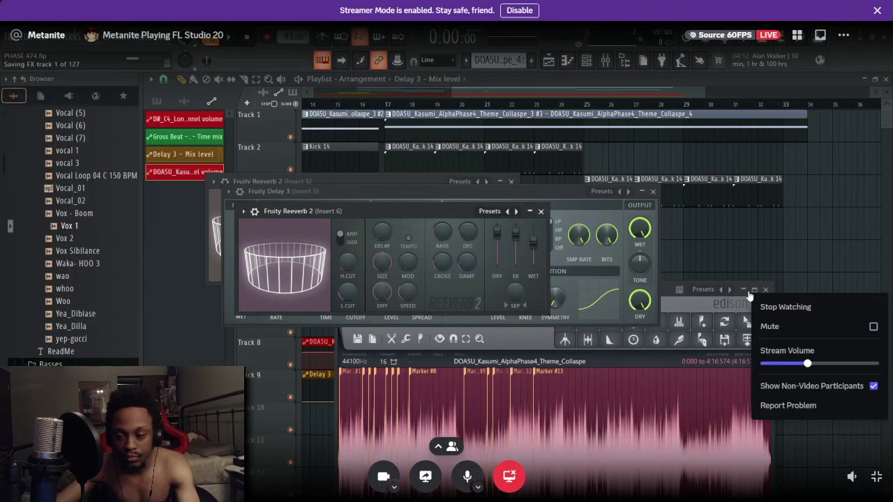
left_click(774, 326)
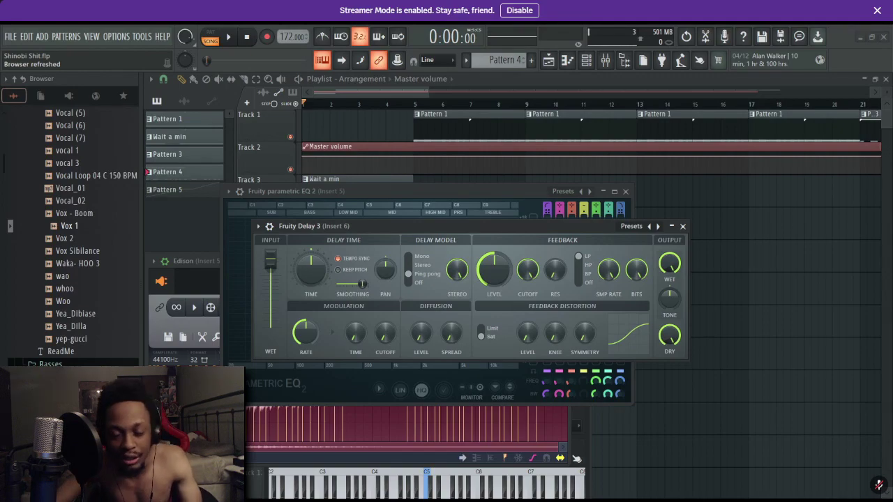
mouse_move(228, 309)
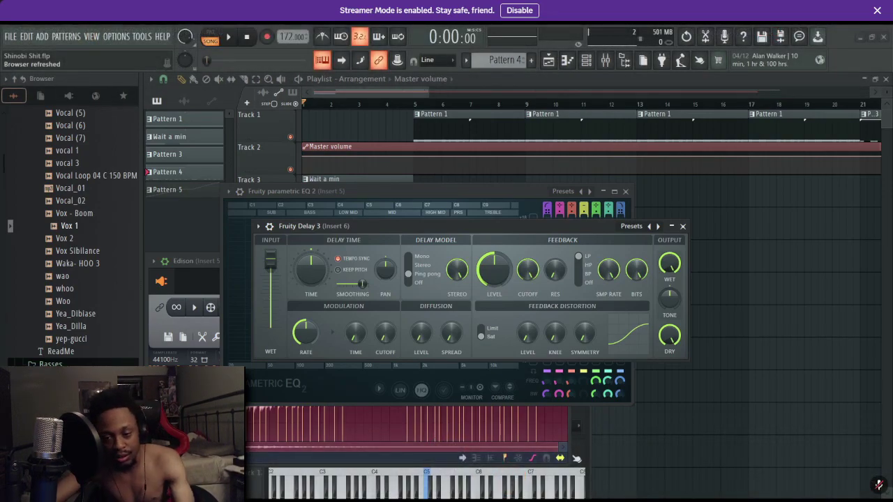
mouse_move(453, 444)
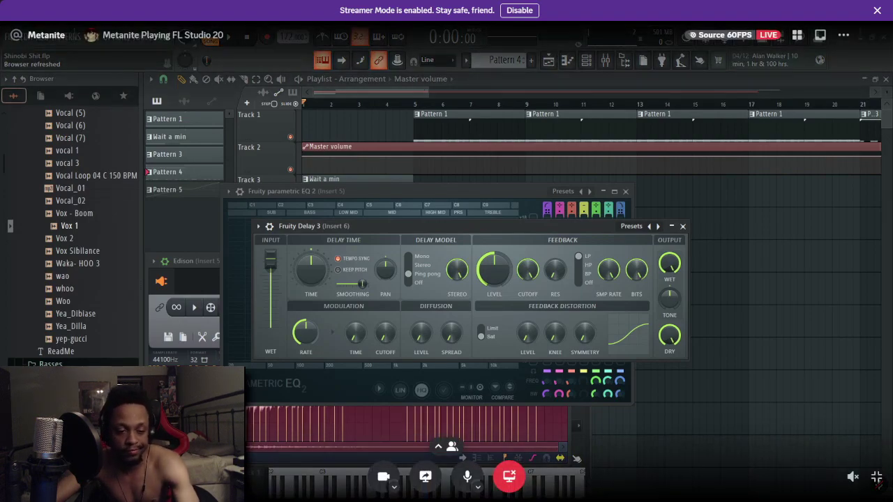